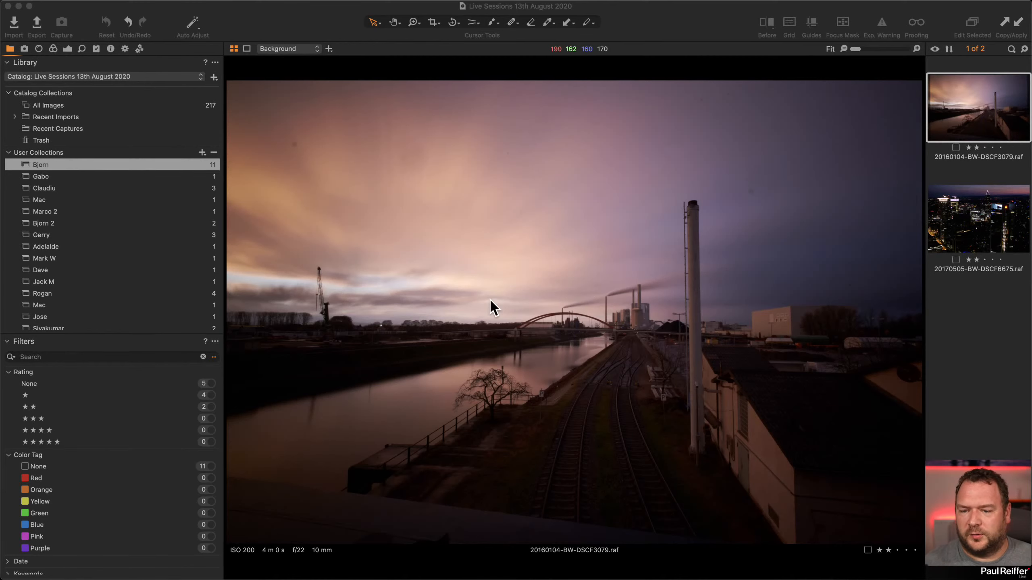
- Examine the harbour photo's lens correction profile, its recorded lens metadata and the available alternative profiles
click(38, 49)
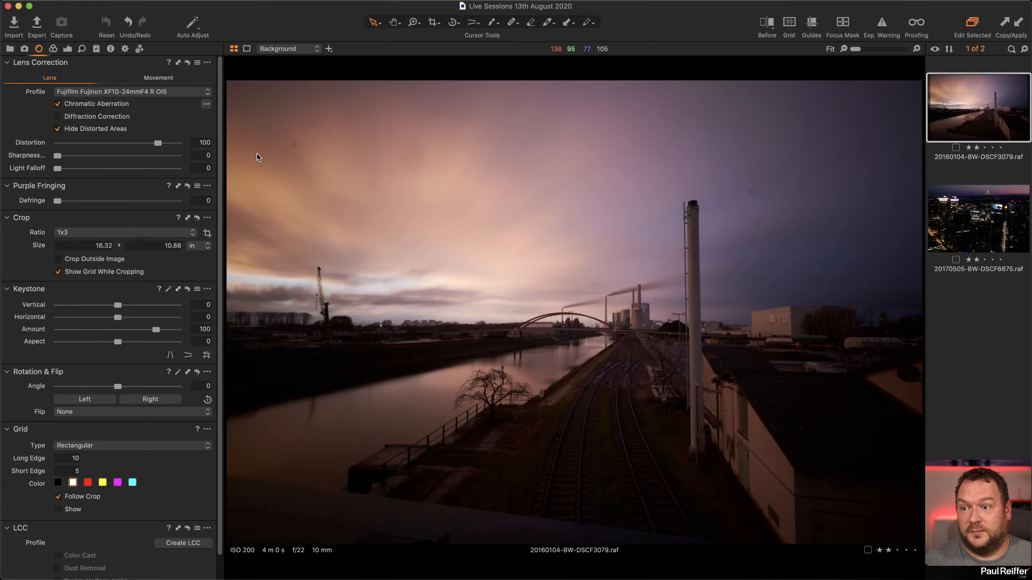
click(104, 96)
click(104, 94)
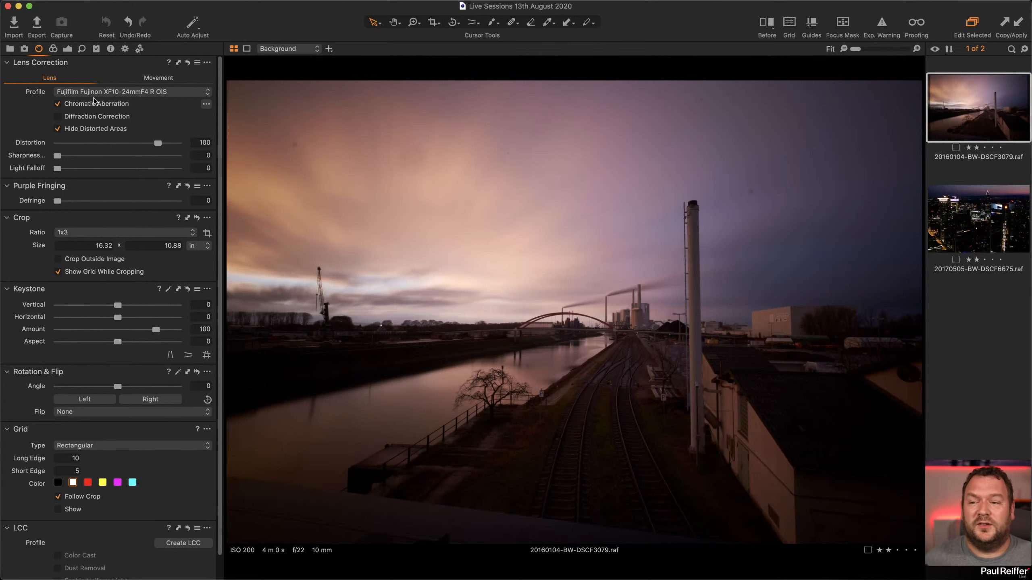
click(112, 51)
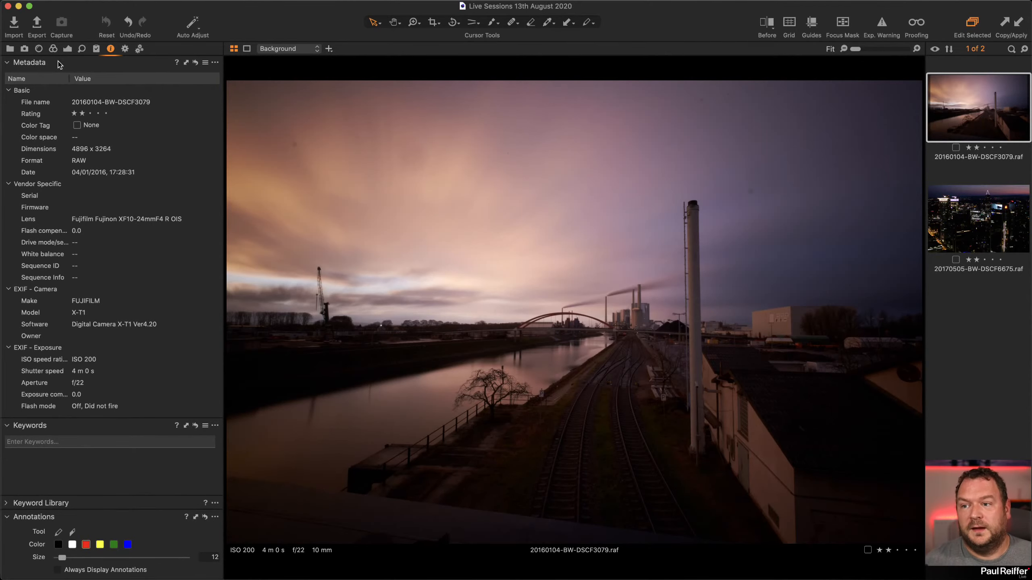
click(40, 49)
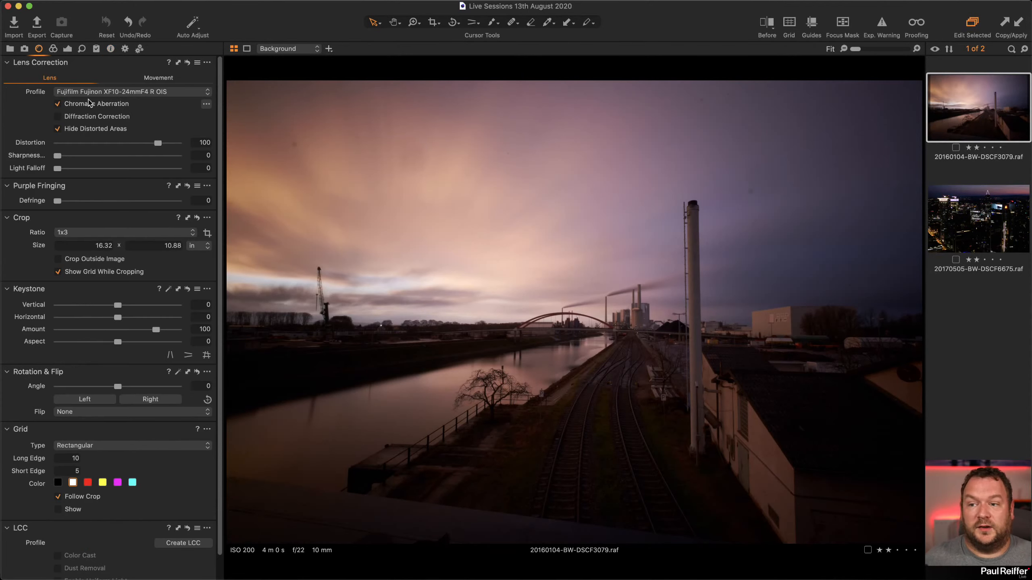
click(176, 94)
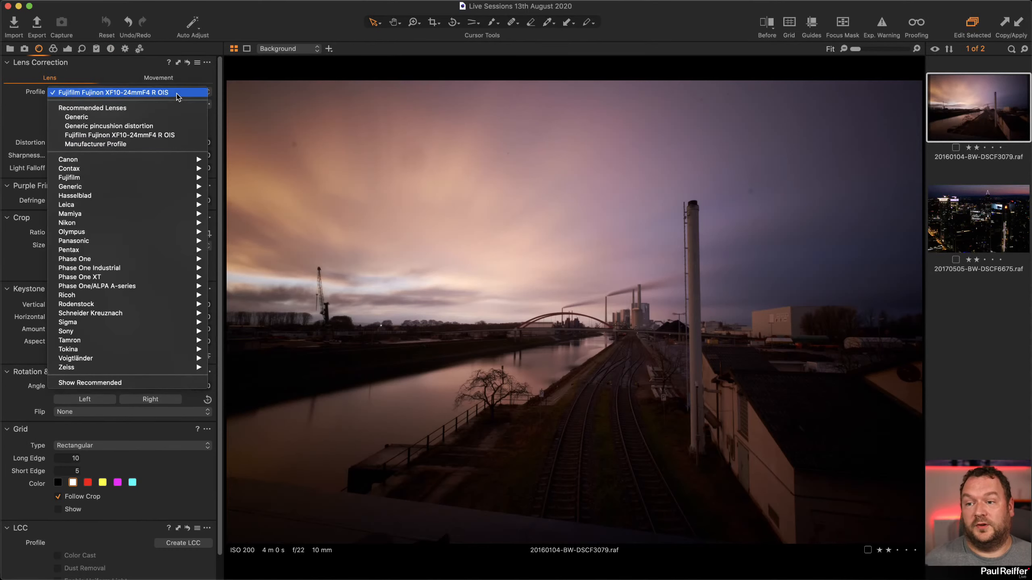
click(11, 120)
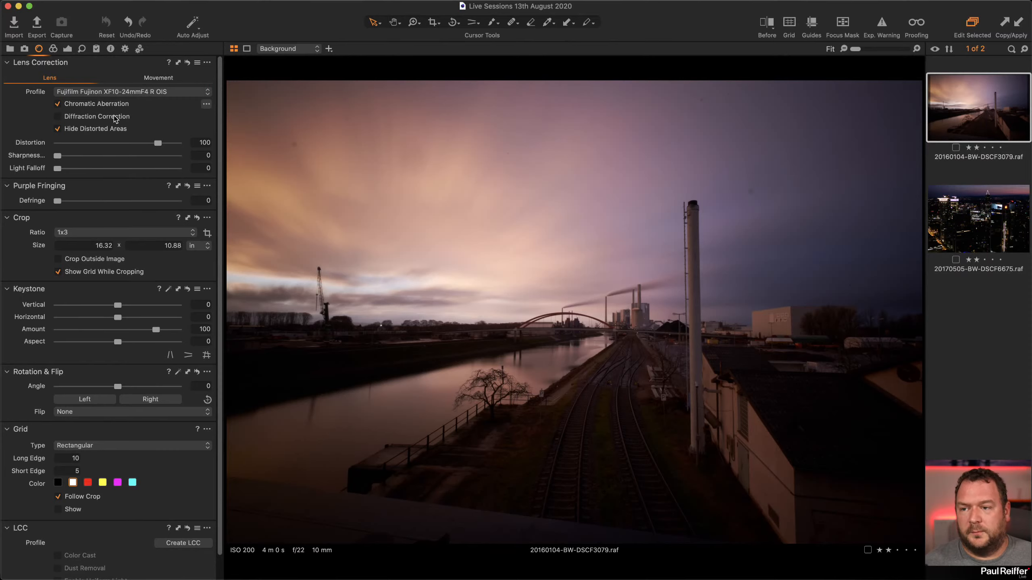
- Enable Diffraction Correction for the harbour photo while viewing the distant buildings at 200%
key(z)
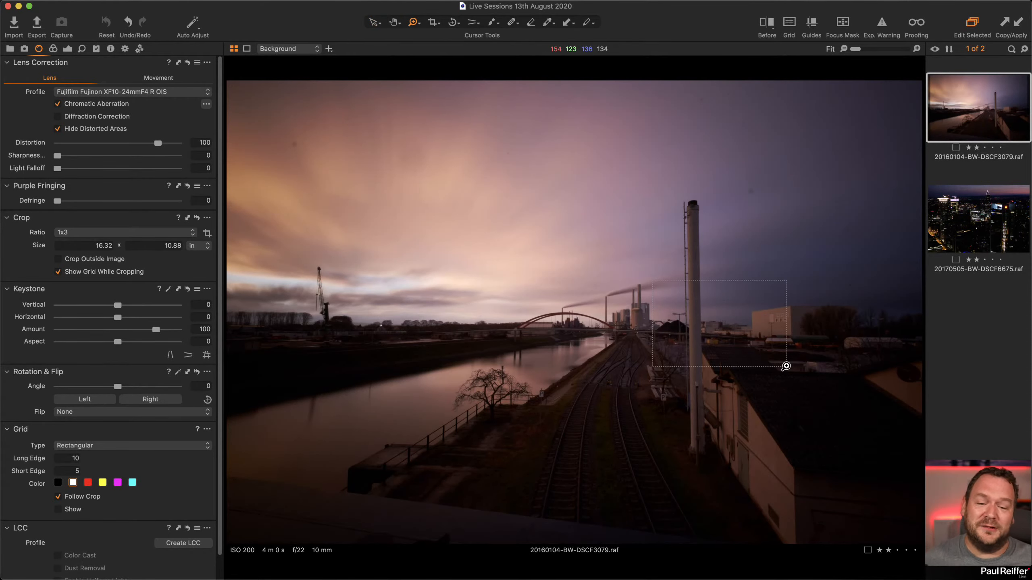
click(715, 330)
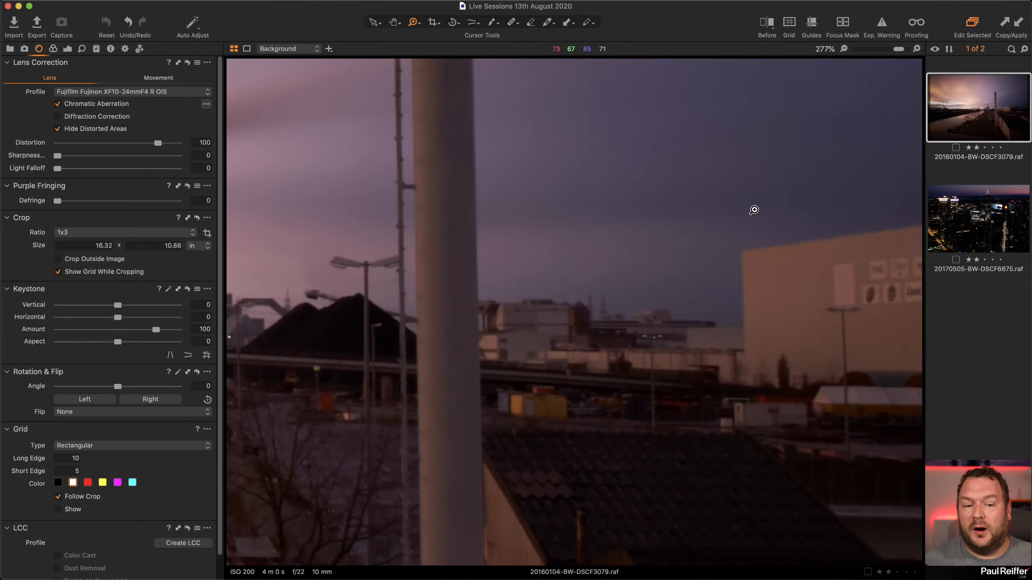
click(843, 49)
click(625, 325)
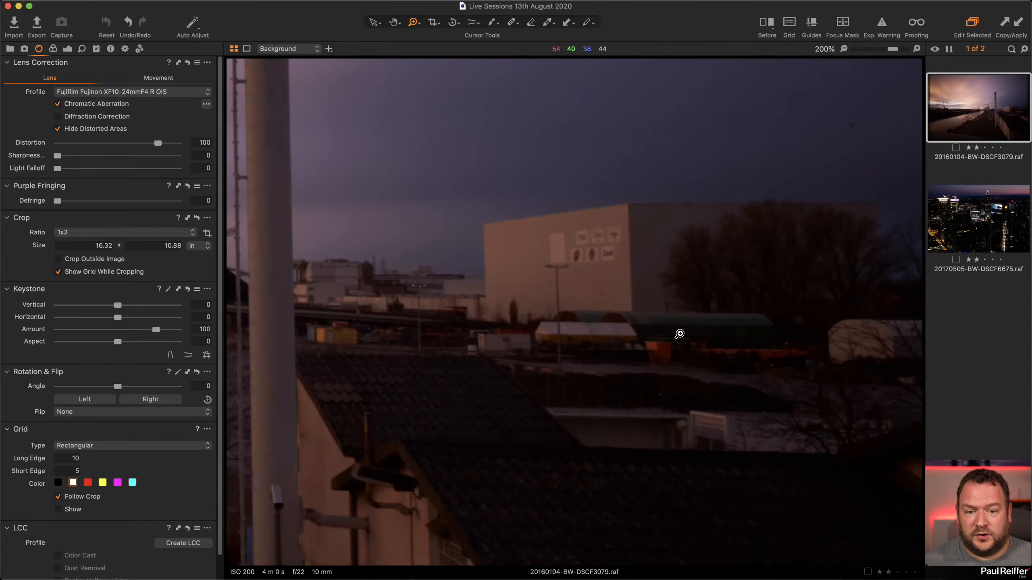
click(58, 117)
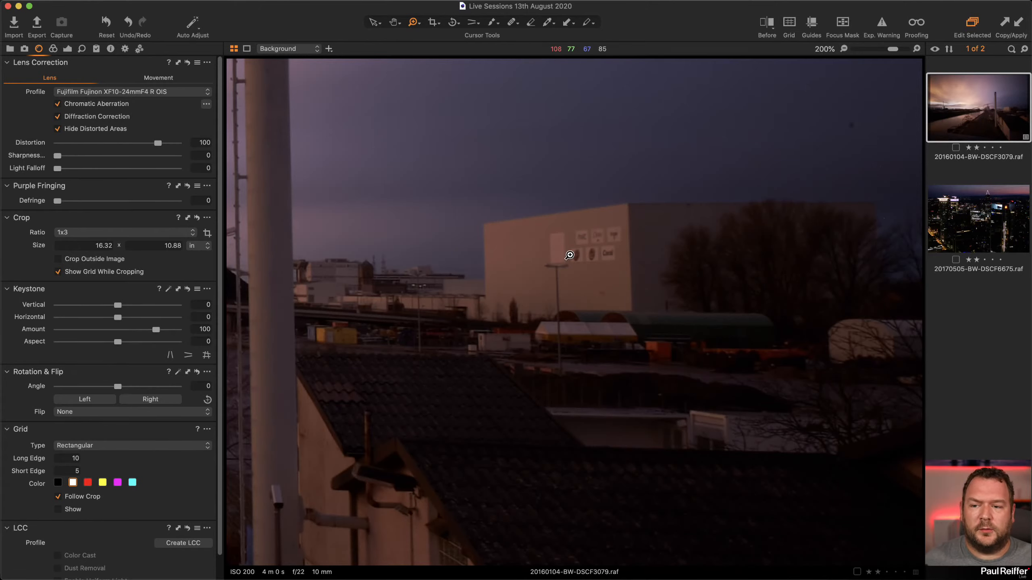
- Compare the detail around the chimney and power station with Diffraction Correction off and on, leaving it on
drag(319, 281, 480, 283)
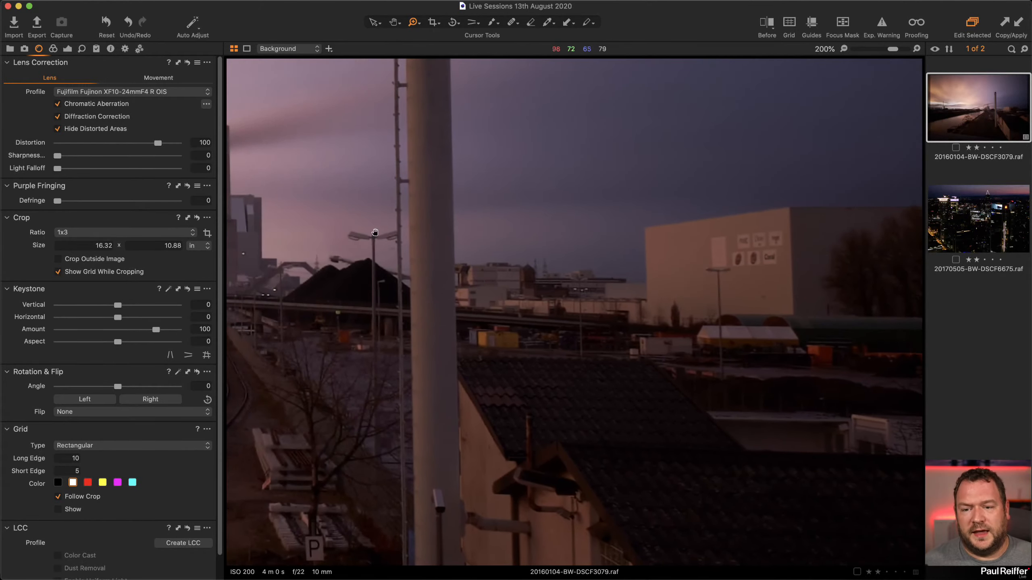
click(391, 243)
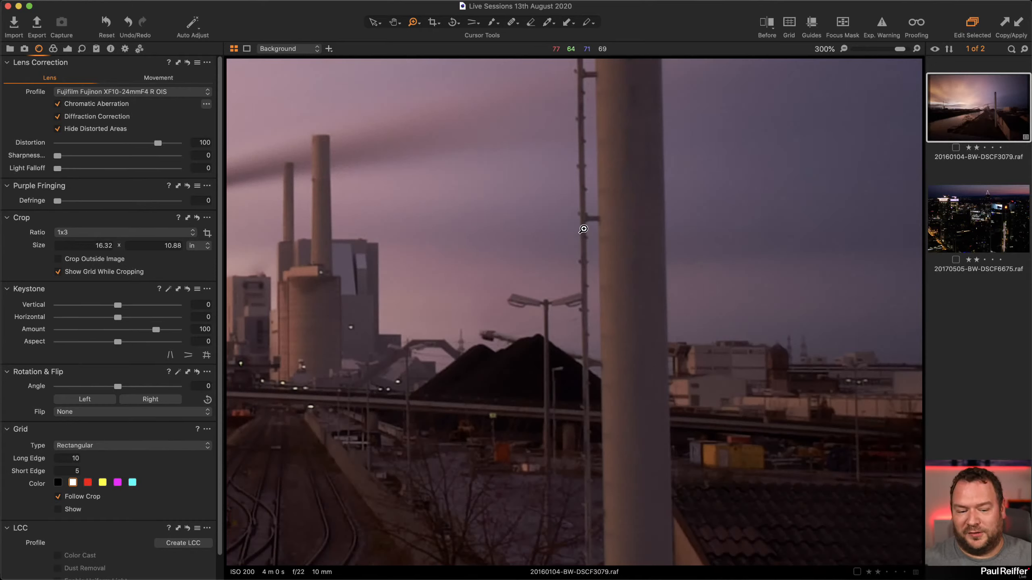
click(58, 117)
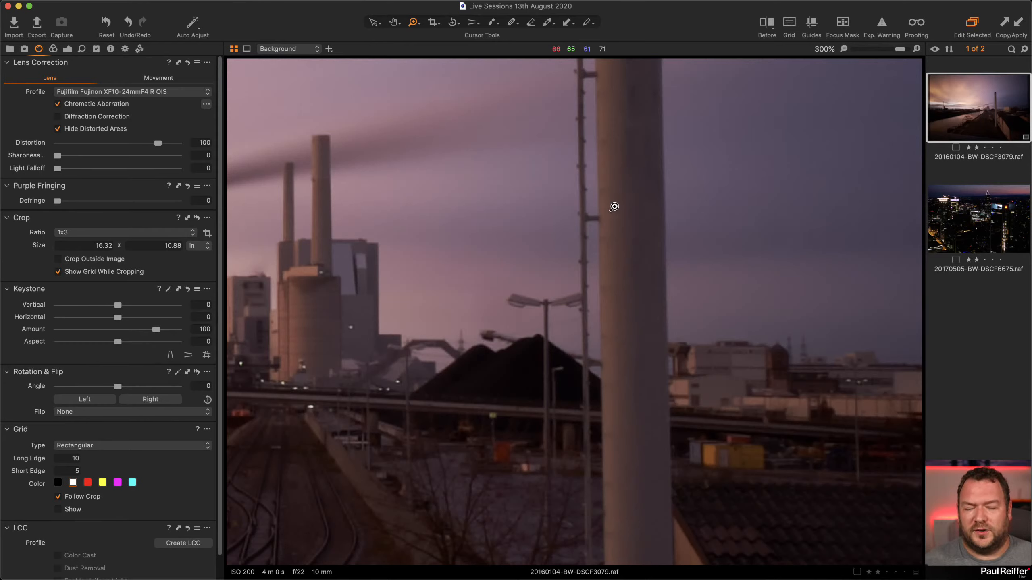
click(57, 117)
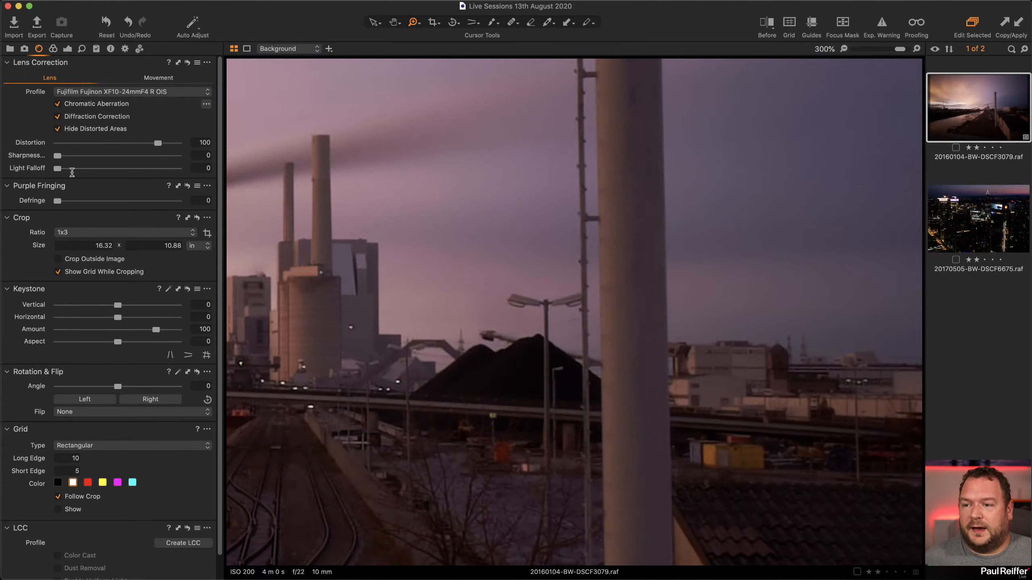
double_click(365, 209)
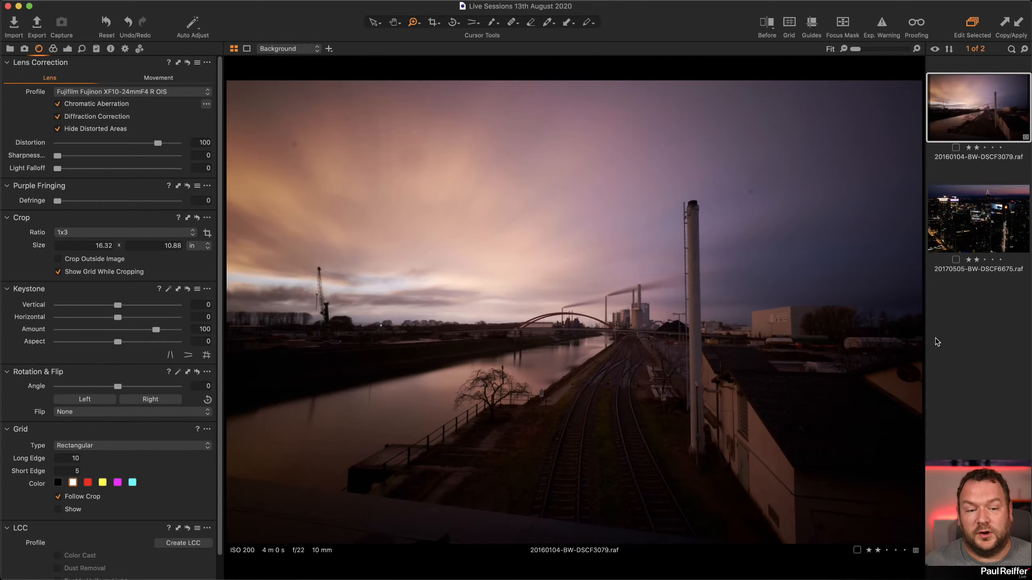
- Try a Sharpness Falloff correction of 205 on the trees near the photo's edge, and reset it to 0
scroll(889, 331, up, 10)
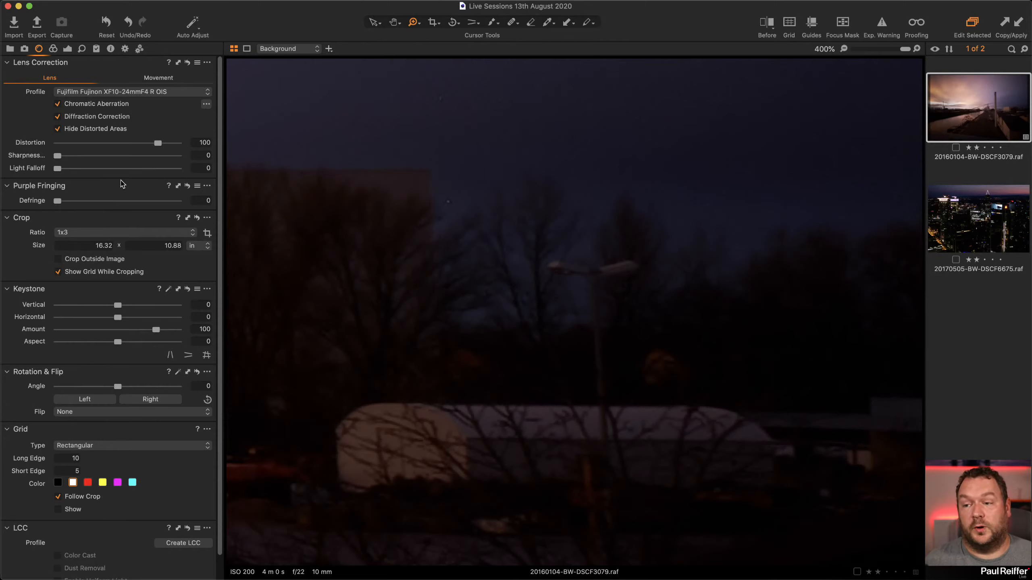
click(141, 157)
drag(140, 158, 157, 160)
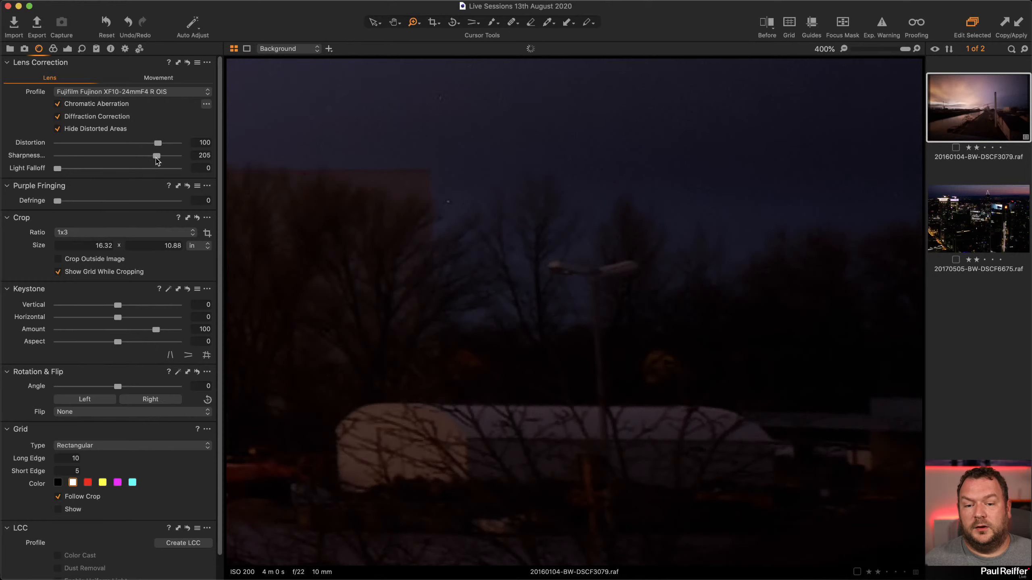
double_click(578, 276)
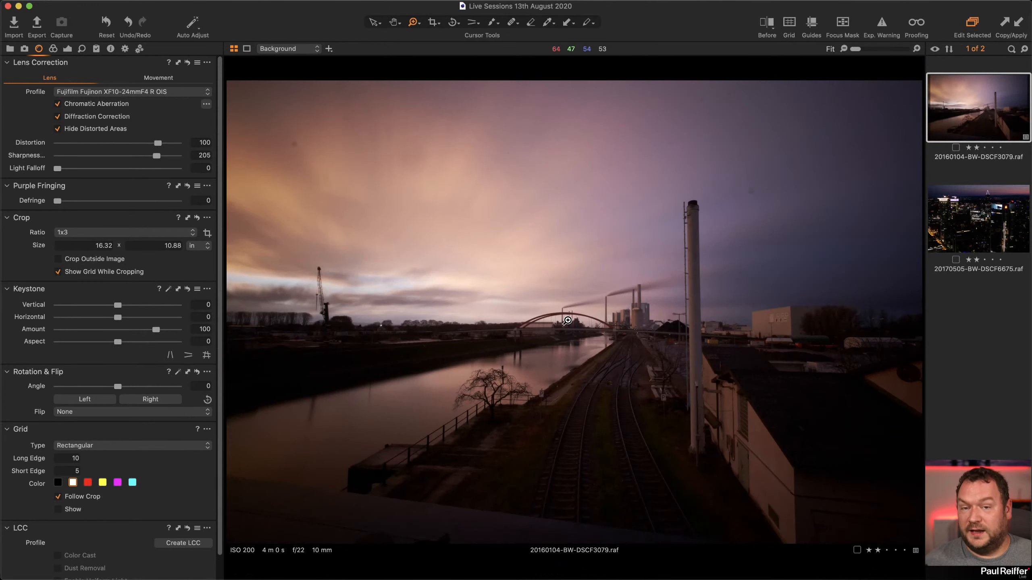
double_click(156, 156)
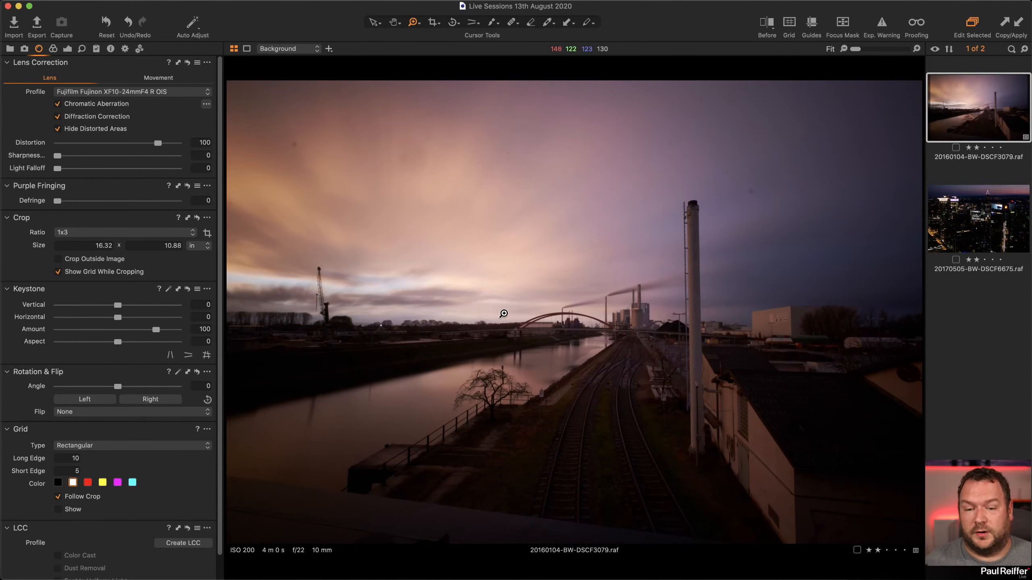
- Try the maximum Purple Fringing defringe of 100 on the crane against the bright sky, and reset it
drag(272, 257, 397, 323)
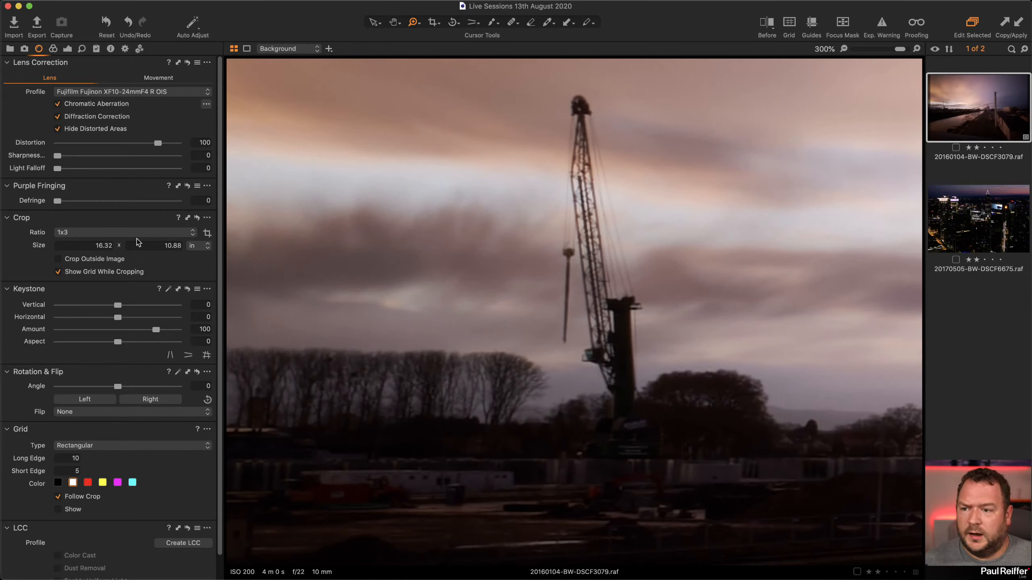
drag(57, 201, 179, 202)
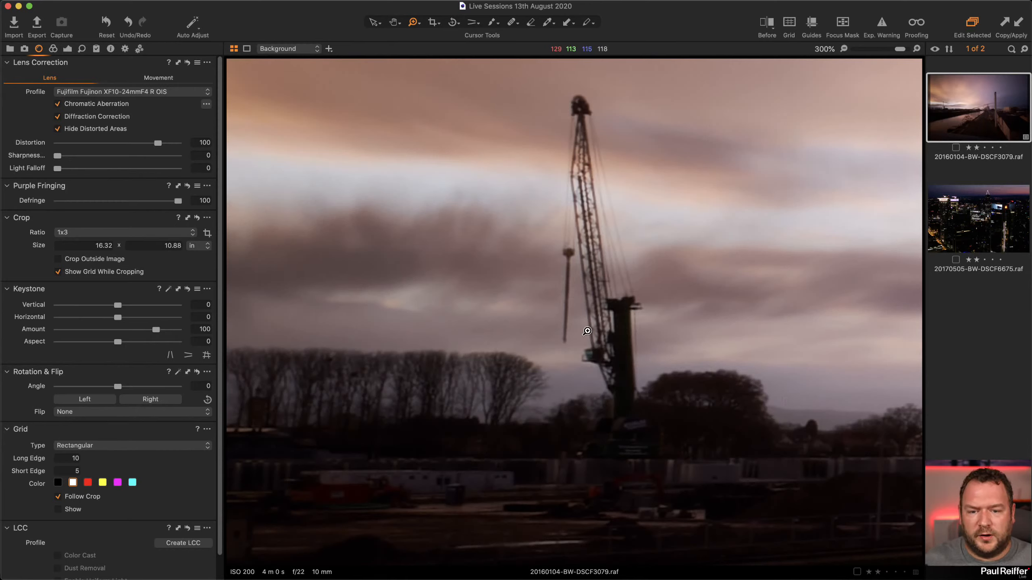
double_click(179, 202)
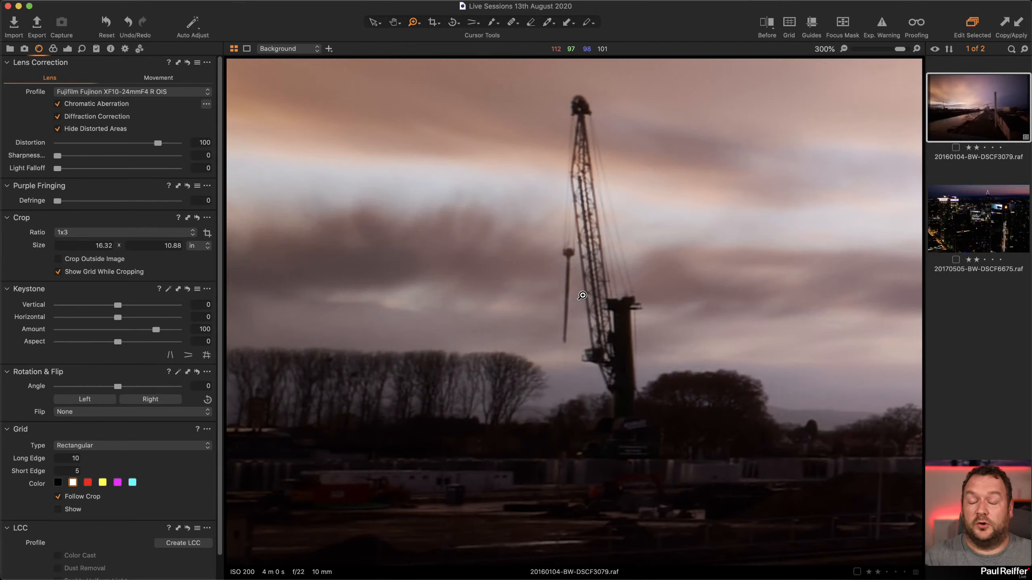
- Try Defringe values of 85 and 96 on a closer view of the crane's base, and return it to 0
click(634, 349)
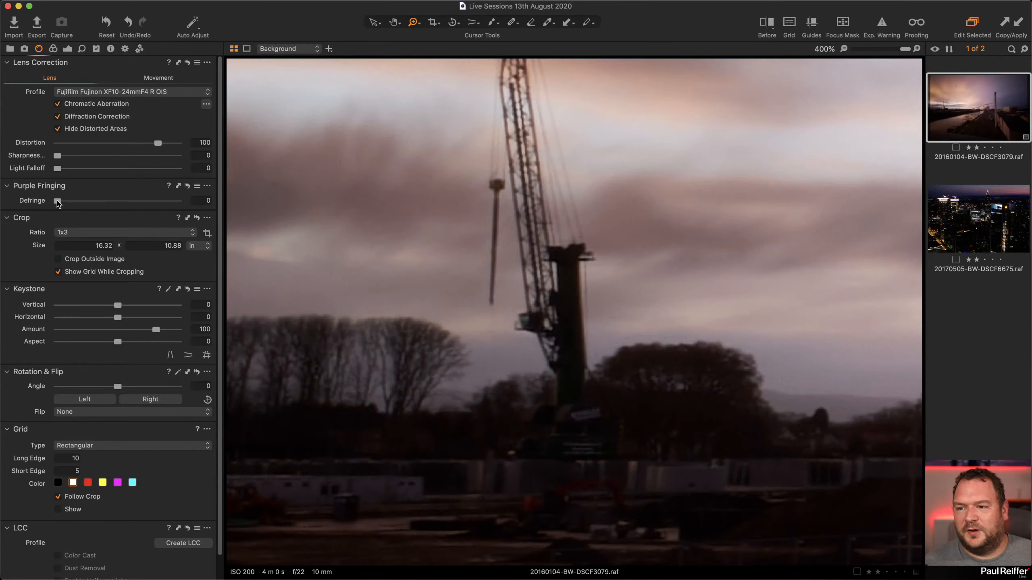
drag(57, 201, 127, 201)
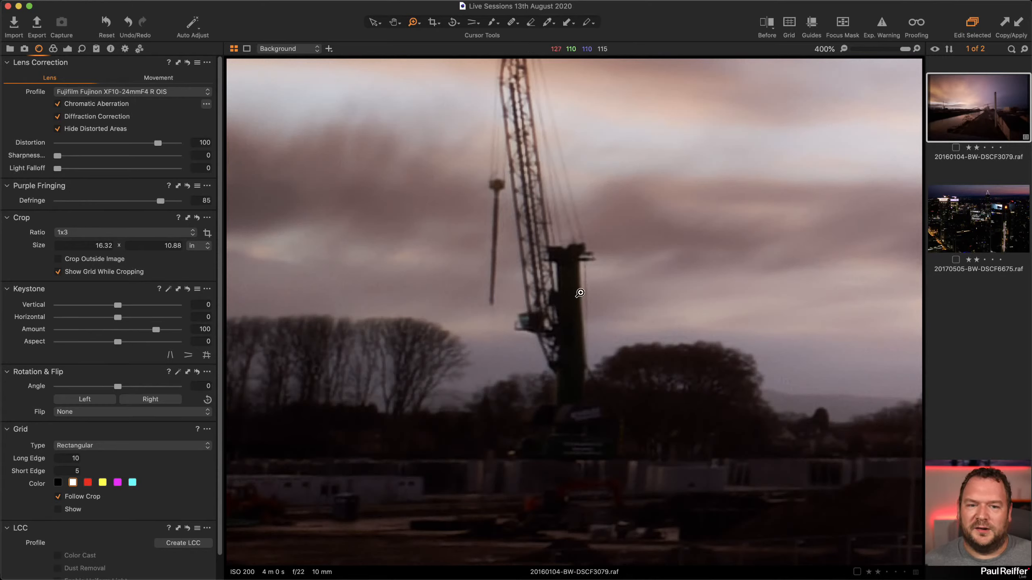
drag(161, 200, 177, 202)
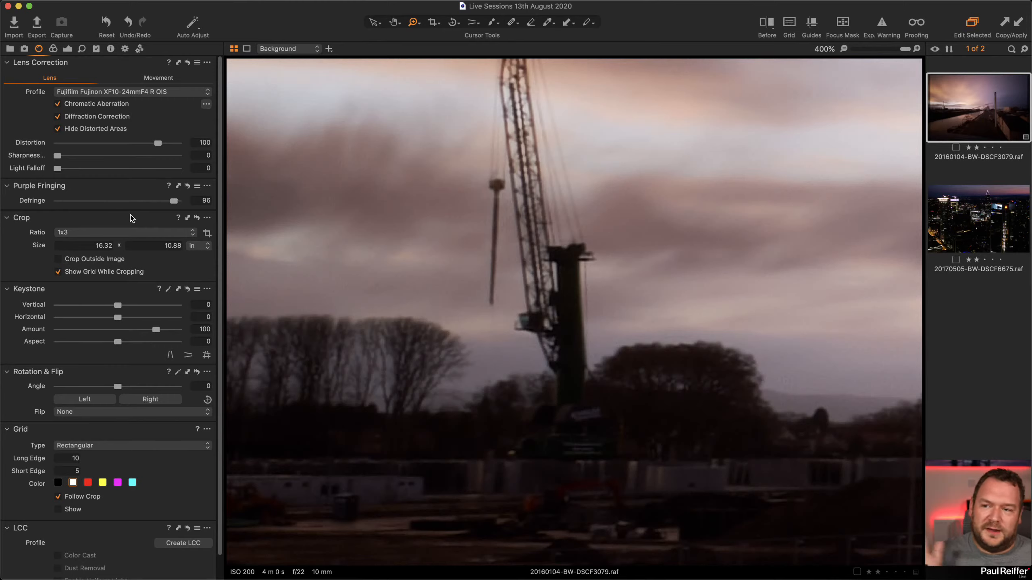
drag(173, 200, 37, 204)
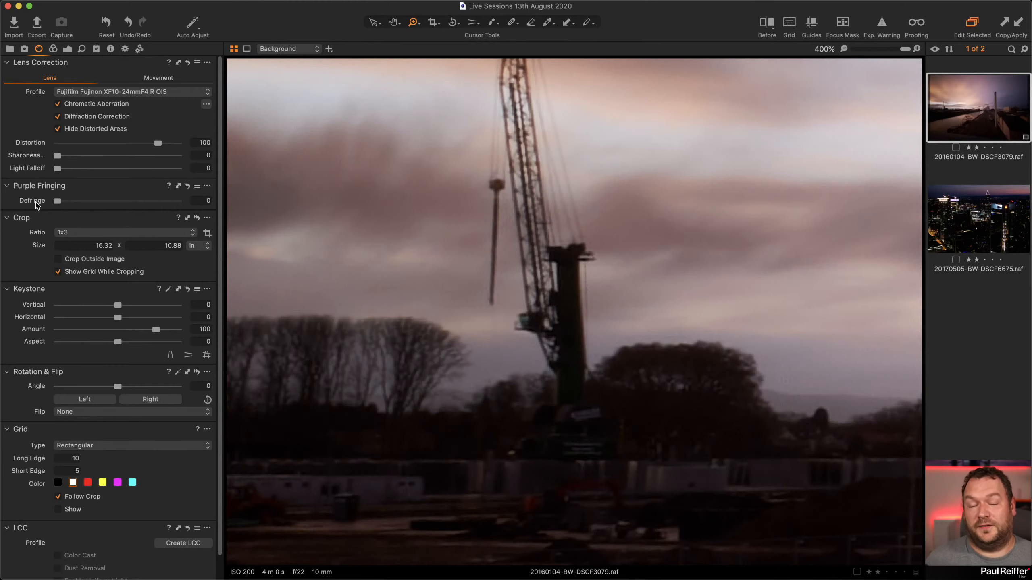
double_click(539, 274)
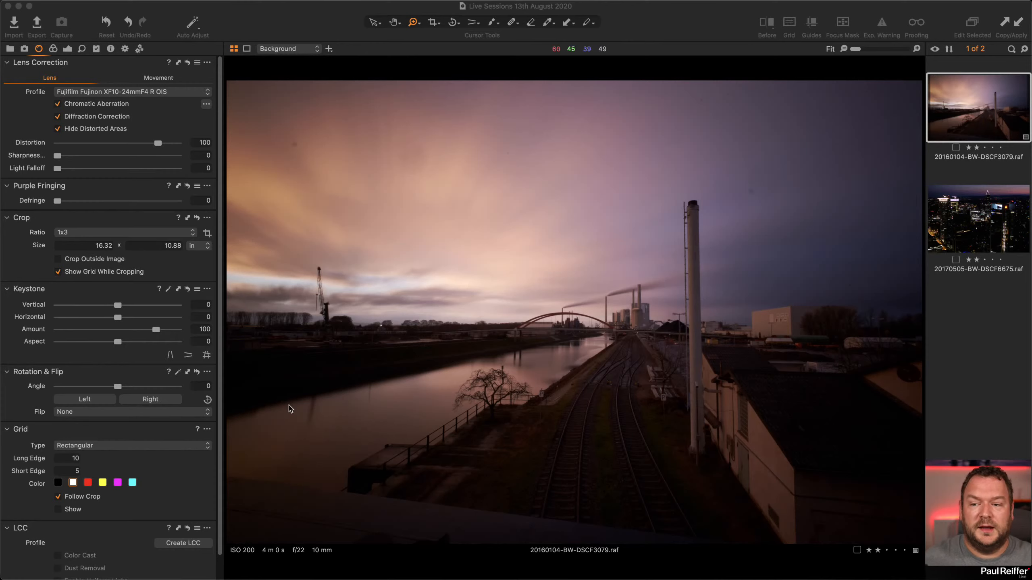
- Set the lens Distortion correction to 0 with the crop boundary shown to see how the usable frame changes
click(433, 23)
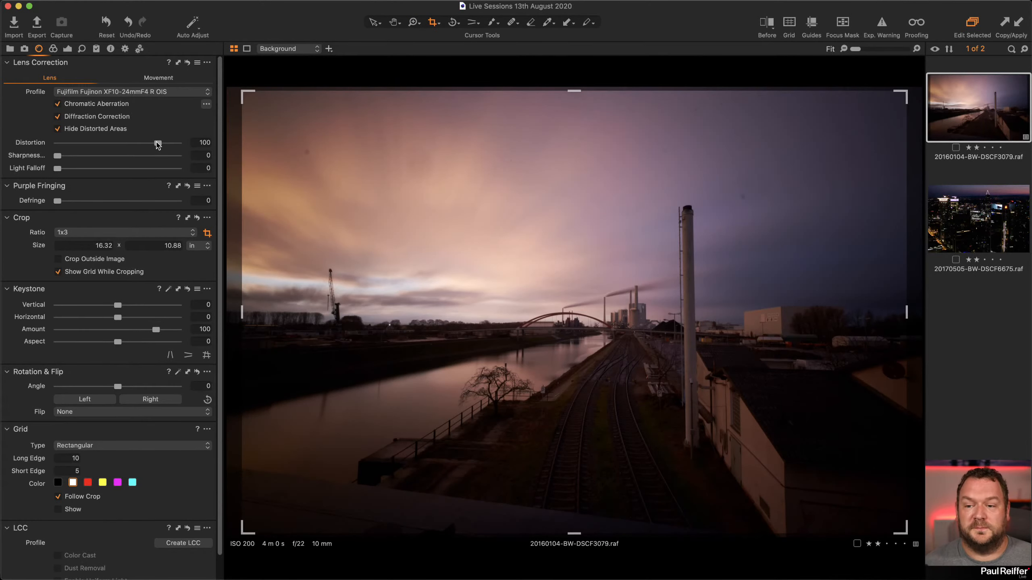
drag(158, 143, 51, 144)
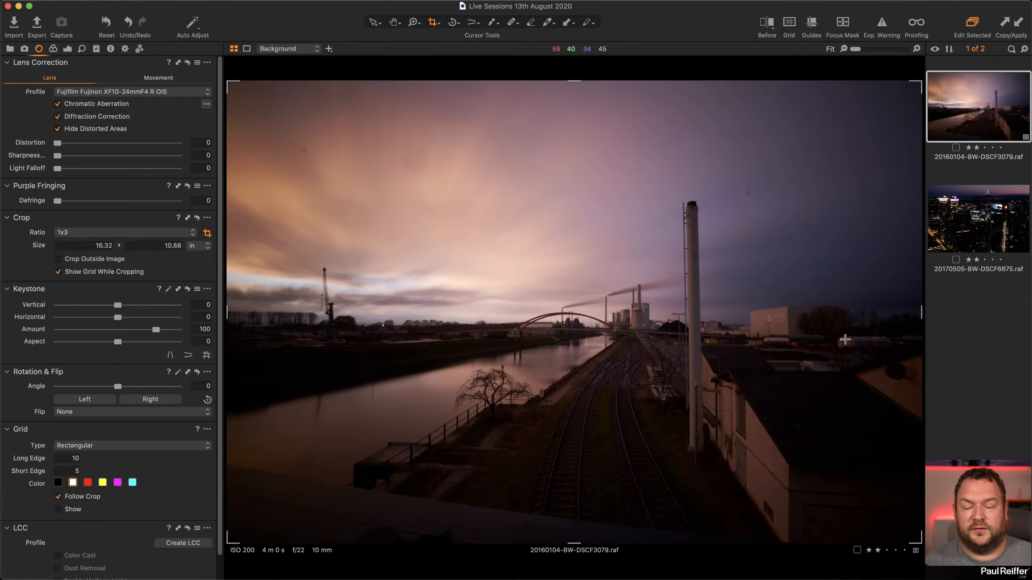
click(373, 23)
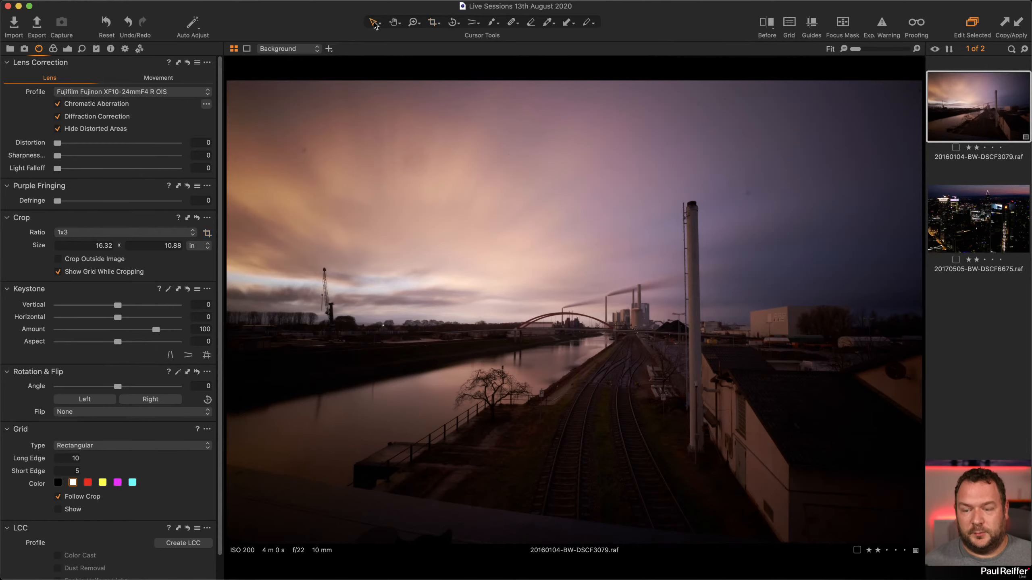
- Restore the Distortion correction to 100, comparing the detail at the photo's edge and the resulting crop boundary
key(z)
click(906, 321)
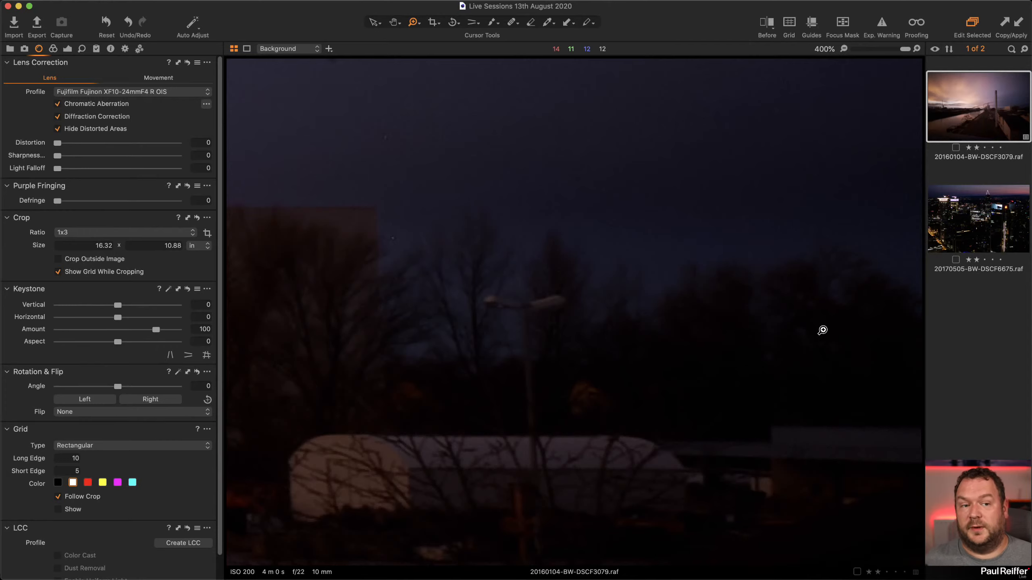
double_click(58, 143)
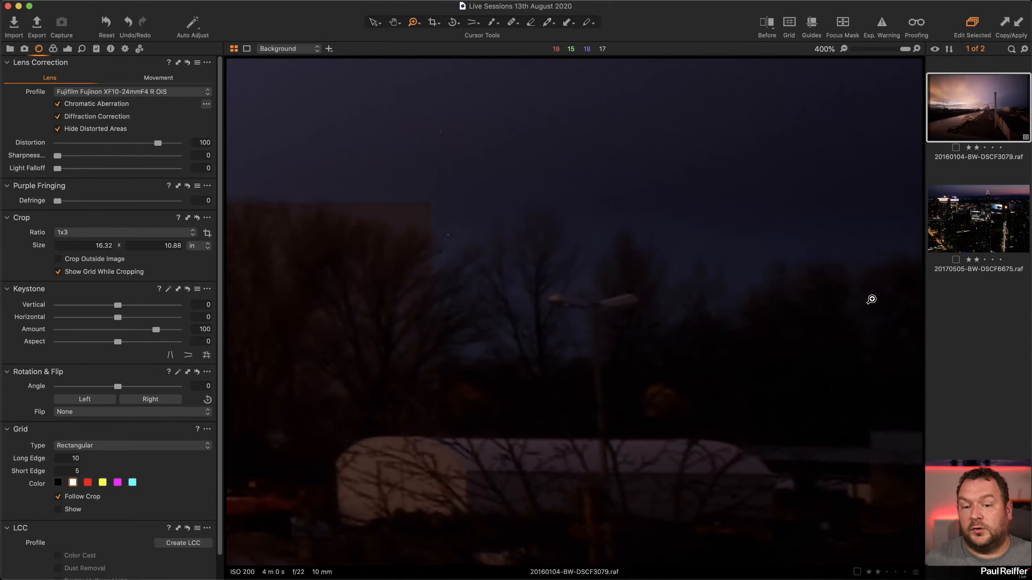
double_click(539, 291)
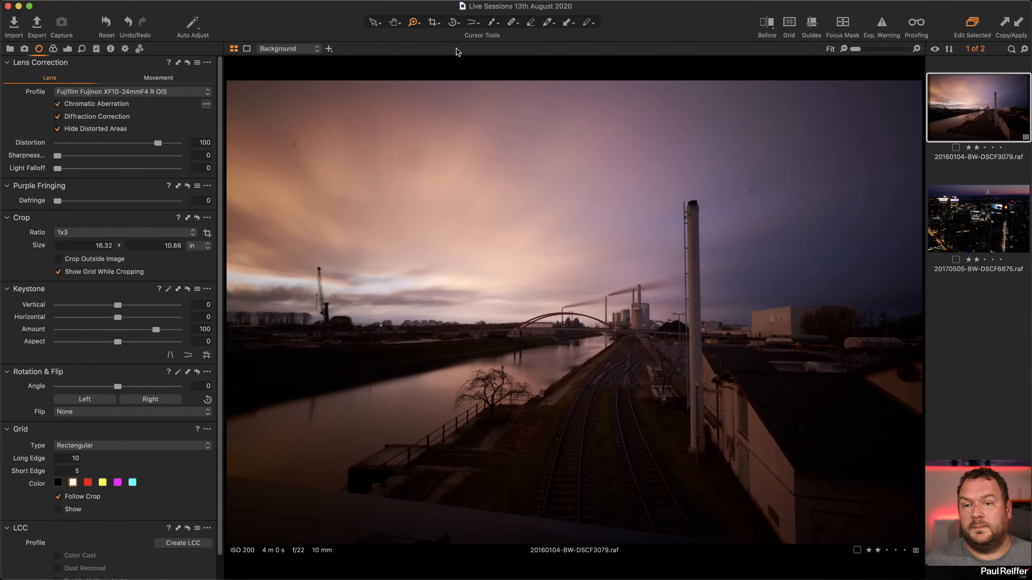
click(433, 22)
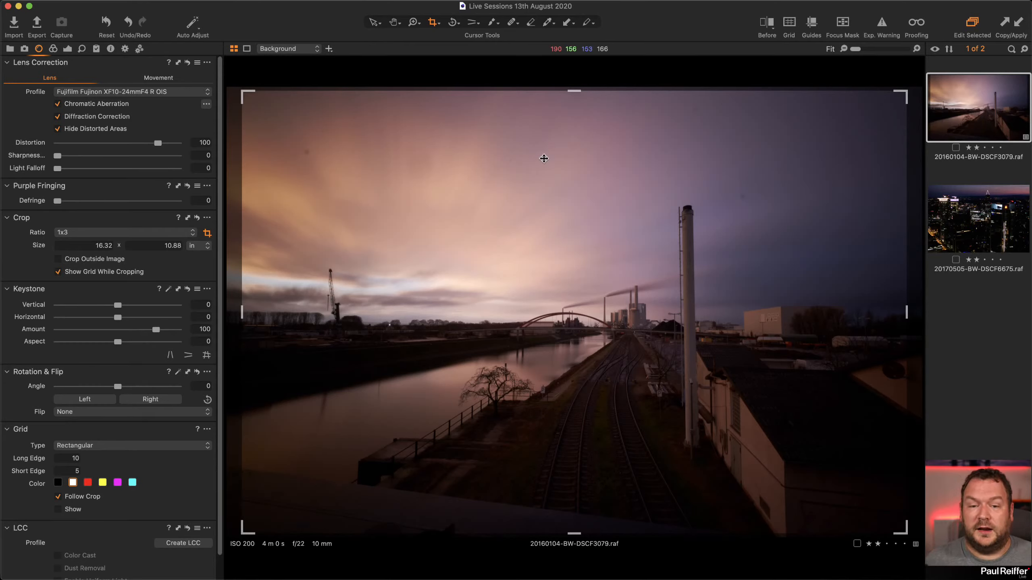
click(373, 23)
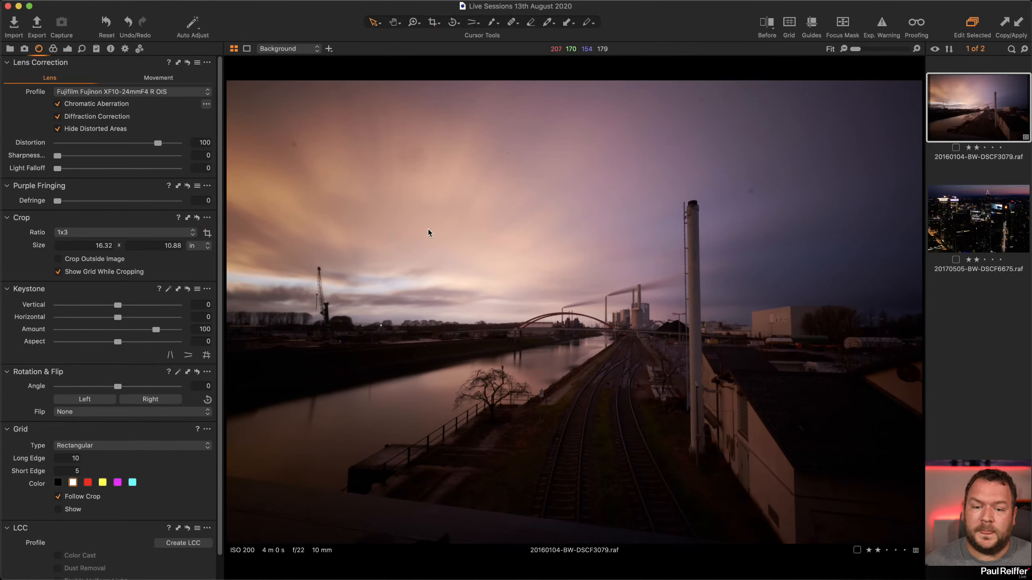
- Add the Color Balance tool to the exposure tool set
click(68, 48)
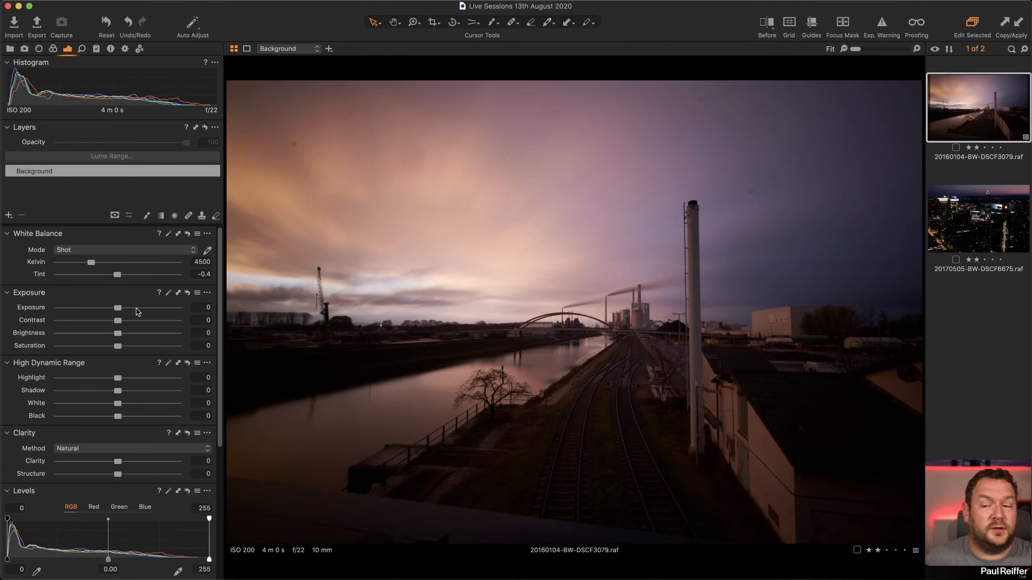
scroll(138, 323, down, 3)
scroll(139, 320, up, 4)
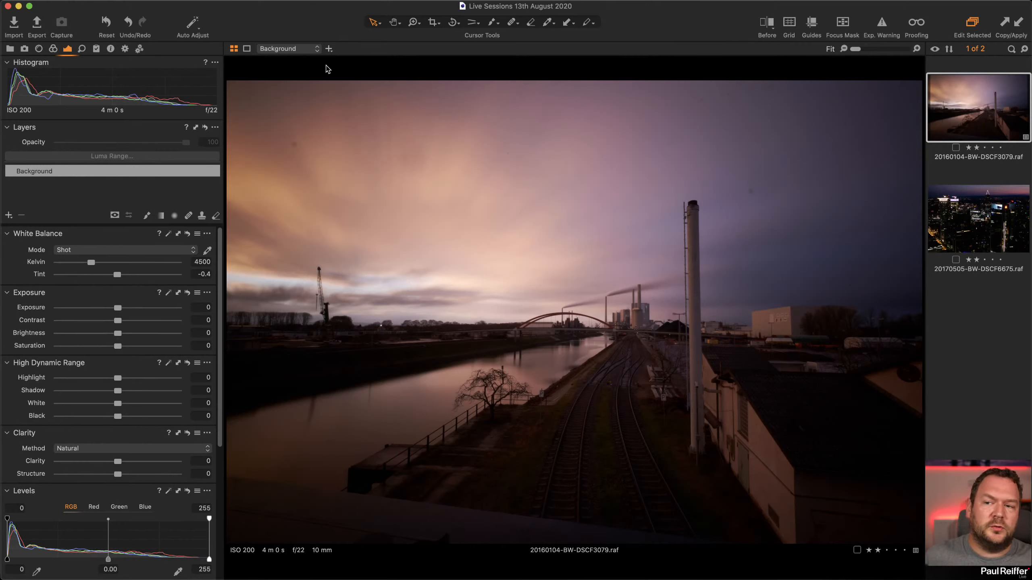
click(215, 63)
mouse_move(244, 67)
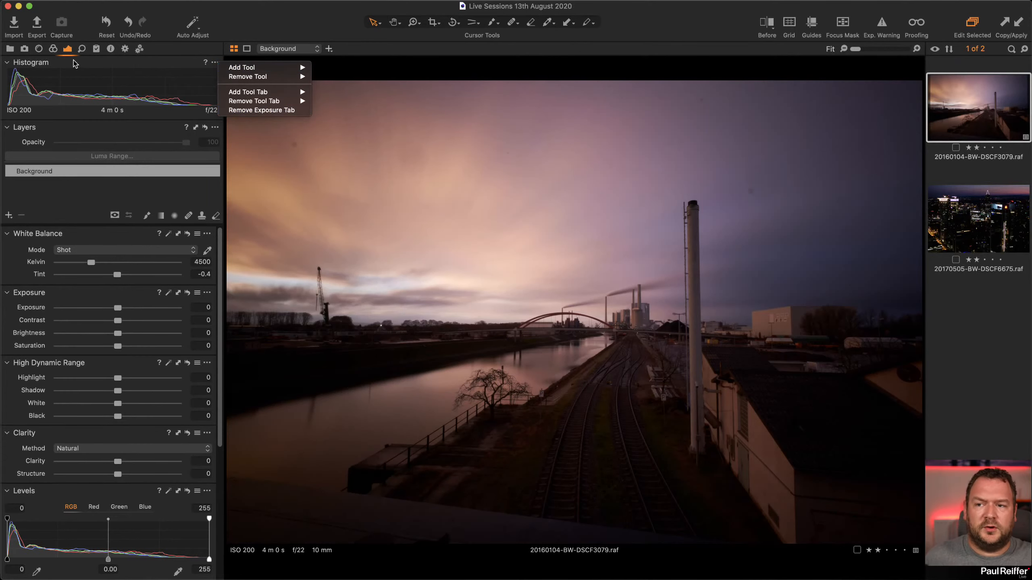
mouse_move(299, 69)
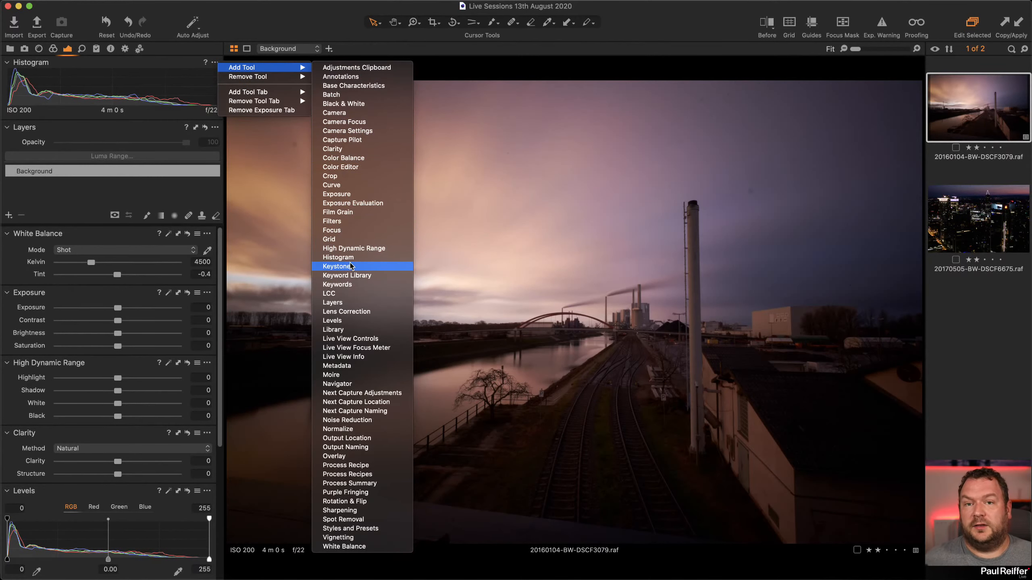
click(361, 158)
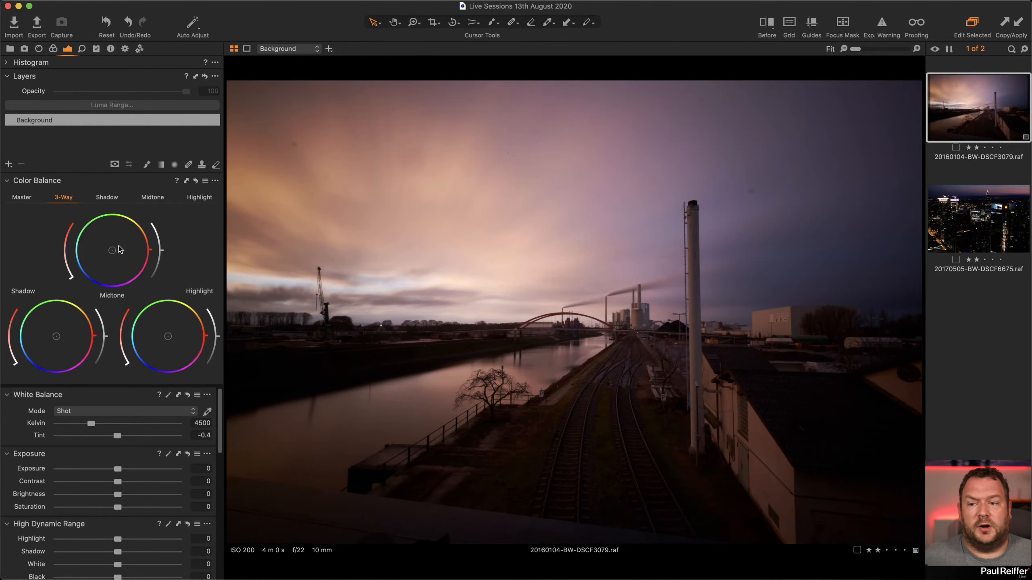
- Move the Color Balance tool from the pinned area into the scrollable area of the exposure tools
mouse_move(100, 177)
mouse_down()
mouse_move(100, 353)
mouse_move(104, 179)
mouse_up()
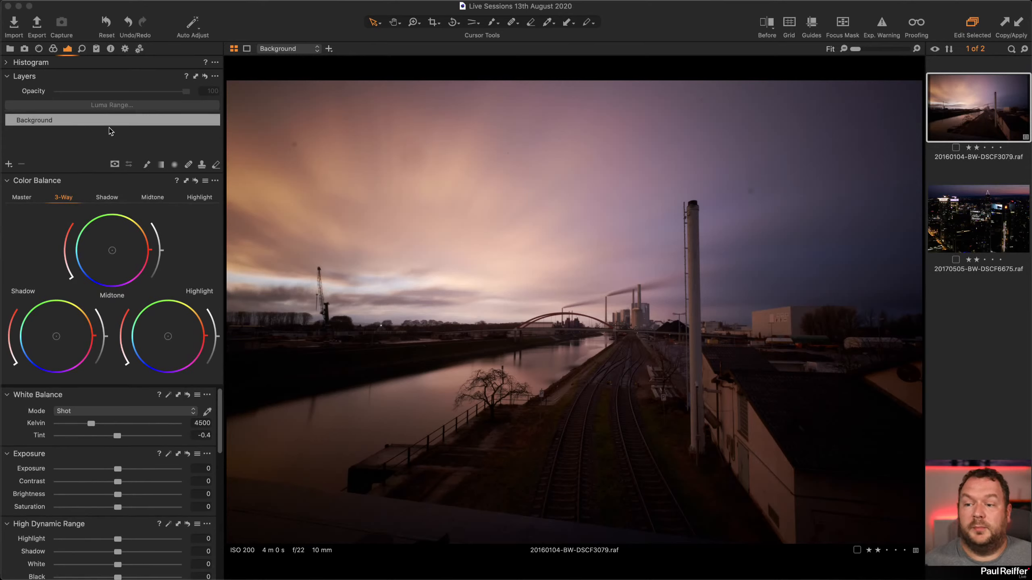
scroll(139, 465, down, 3)
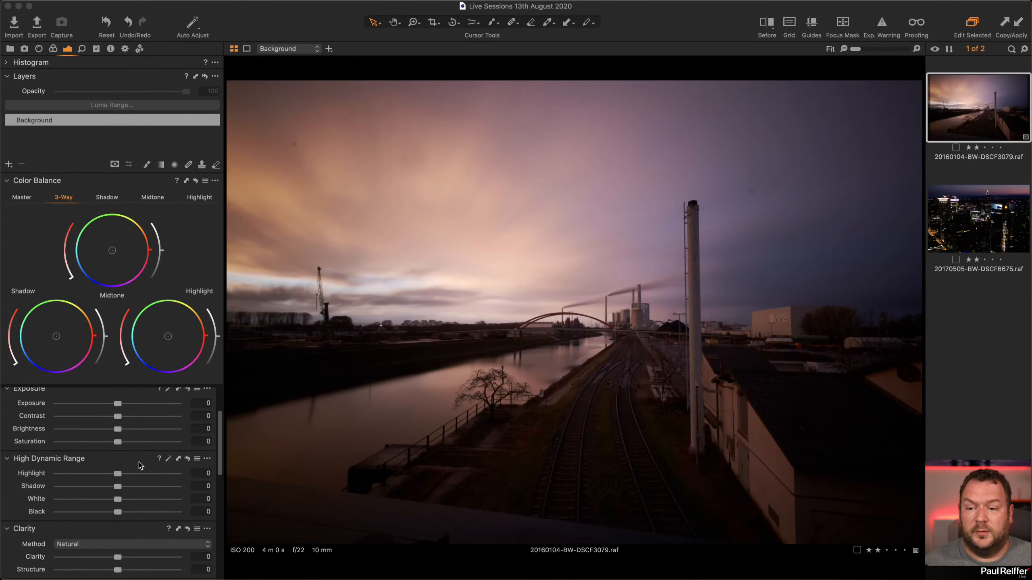
scroll(139, 465, down, 2)
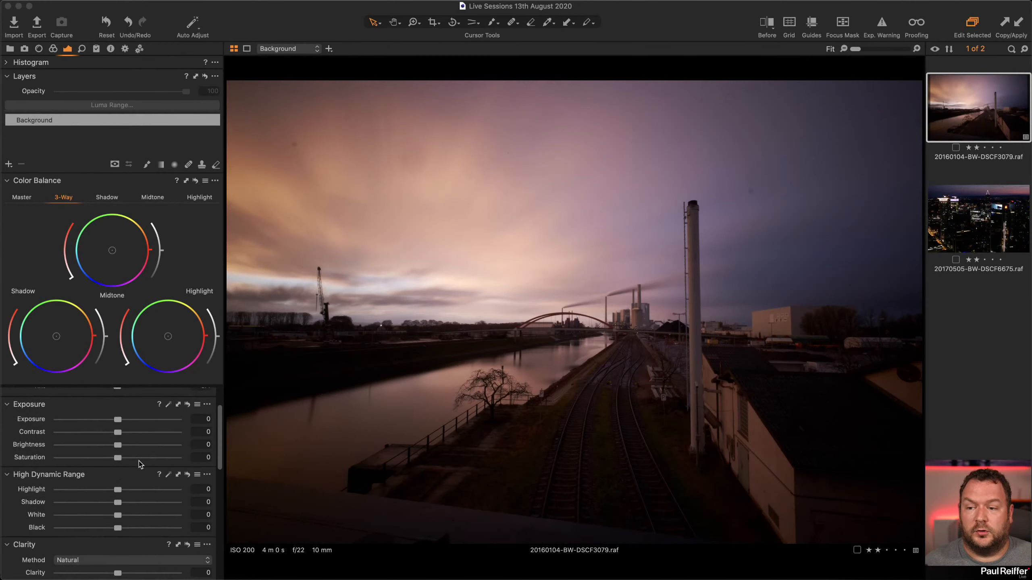
click(214, 182)
click(248, 194)
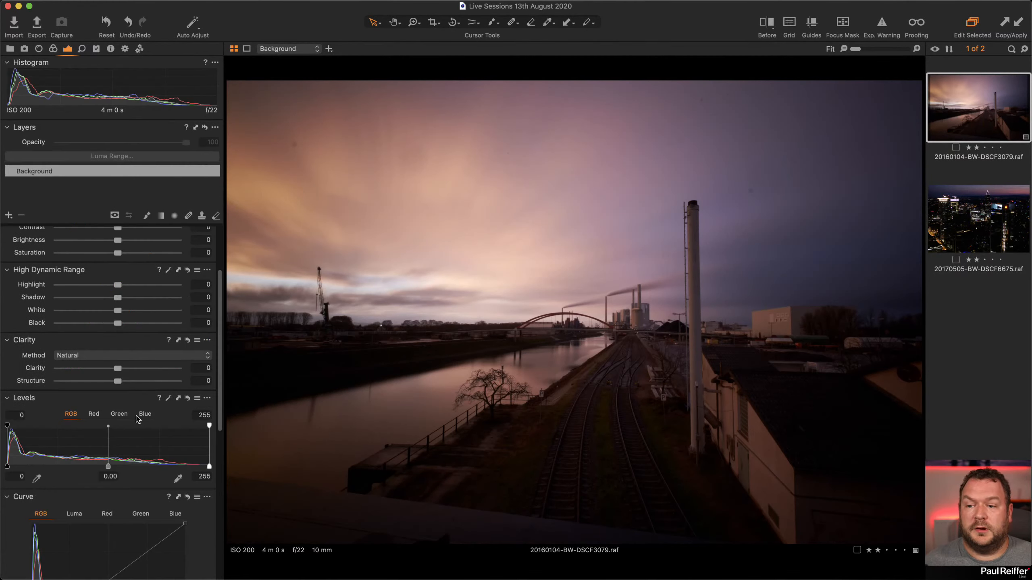
- Place the Color Balance tool above Vignetting, and remove it from the exposure tool set
scroll(154, 412, down, 10)
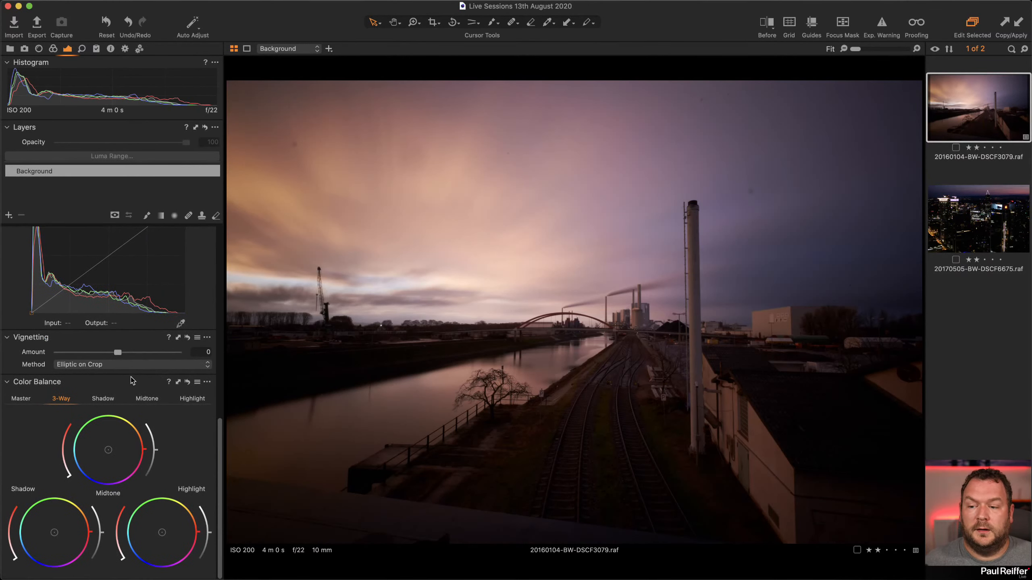
drag(130, 380, 131, 337)
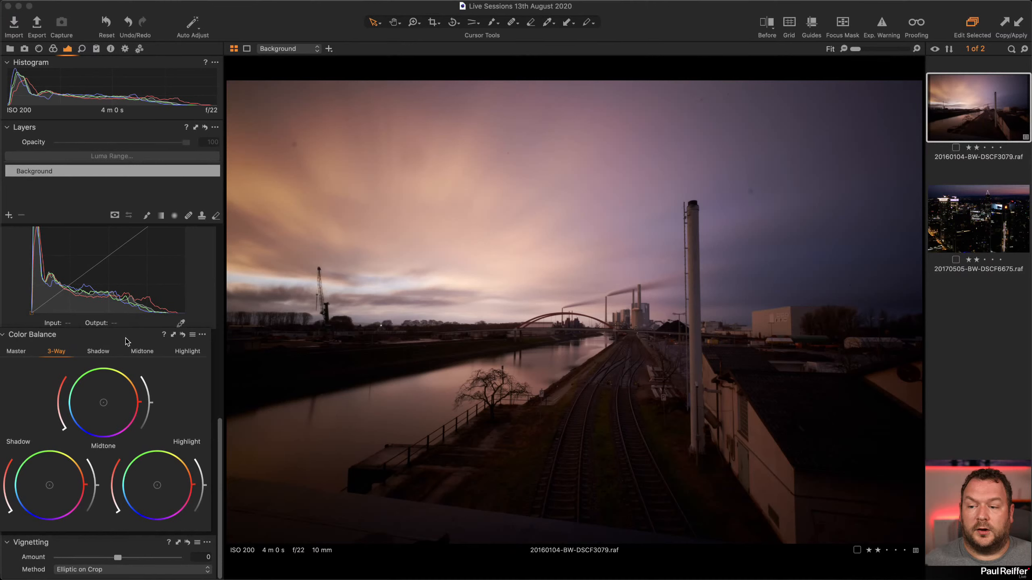
click(208, 337)
click(237, 364)
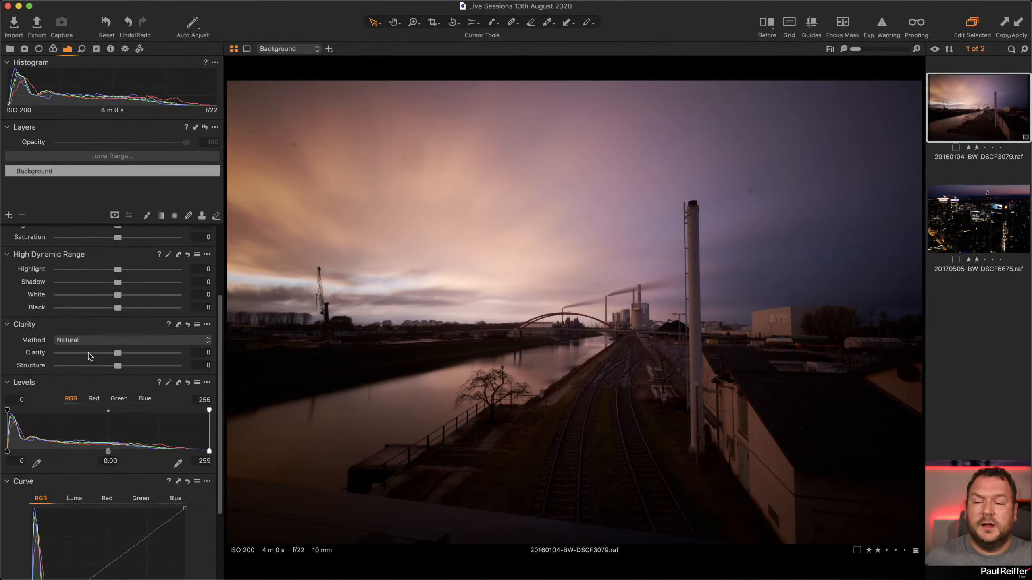
scroll(89, 356, up, 5)
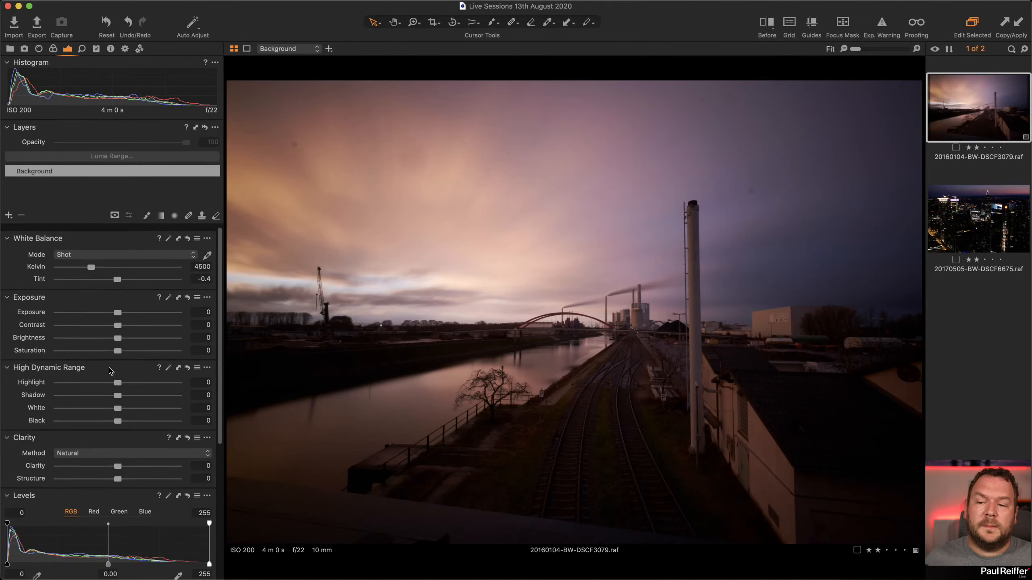
click(53, 49)
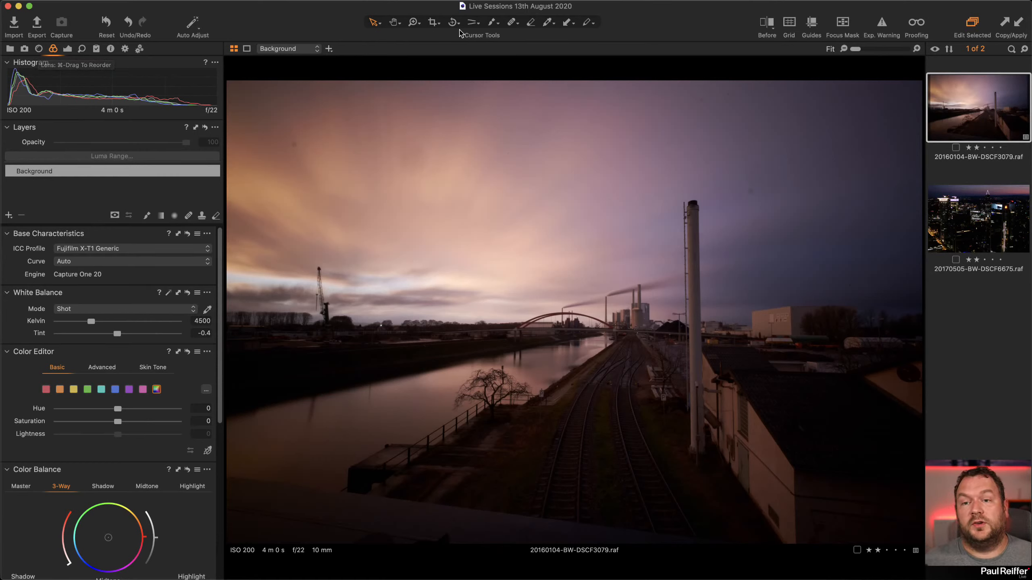
click(67, 49)
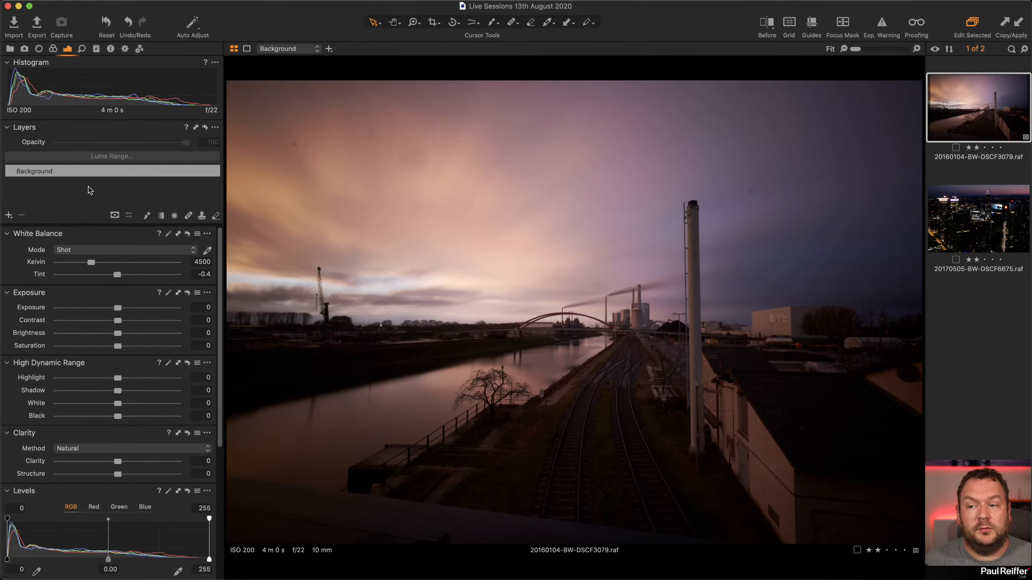
click(38, 49)
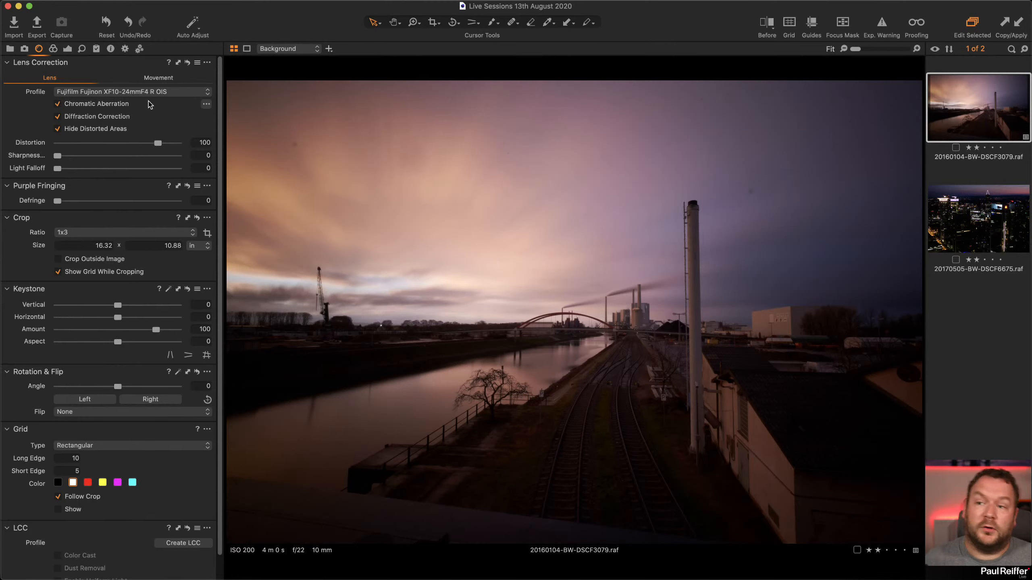
- Try a custom white balance with Kelvin at 7438 and Tint at 26.2 on the harbour photo
click(68, 50)
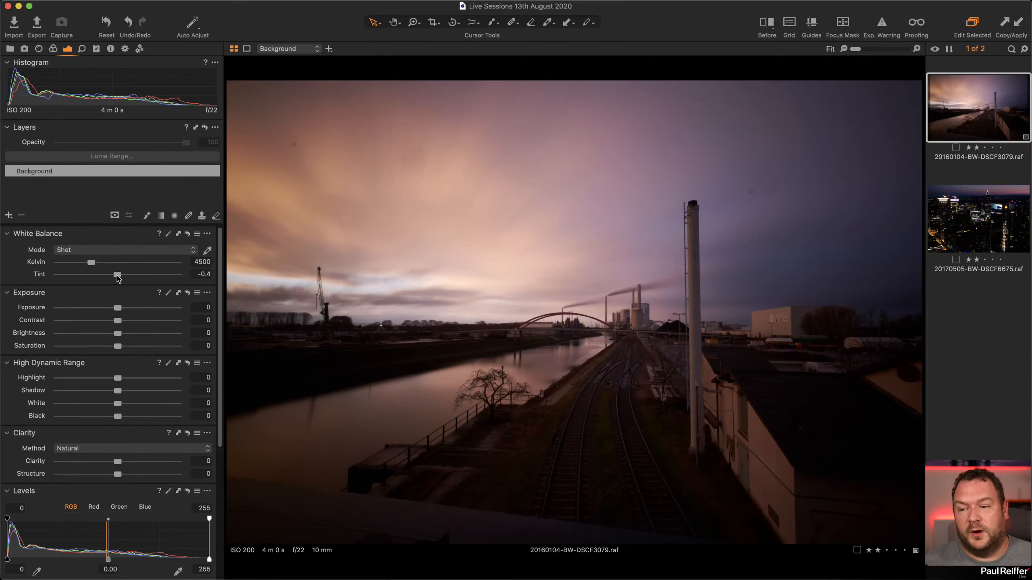
drag(117, 275, 149, 275)
drag(91, 262, 119, 263)
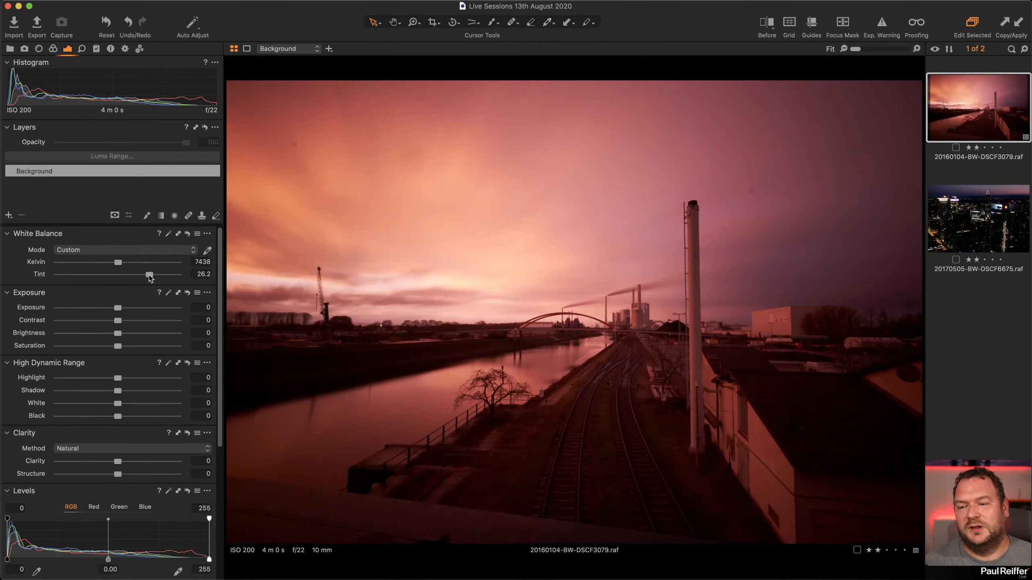
- Try a white balance of 5401 Kelvin with a Tint of -0.4, and restore the Shot mode
drag(149, 275, 117, 277)
drag(117, 262, 100, 265)
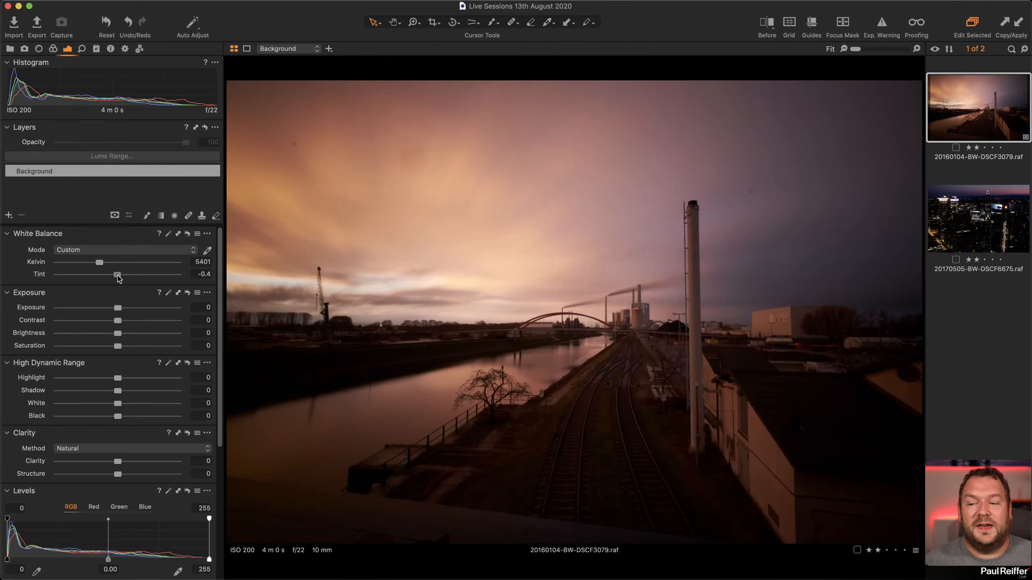
drag(118, 276, 120, 278)
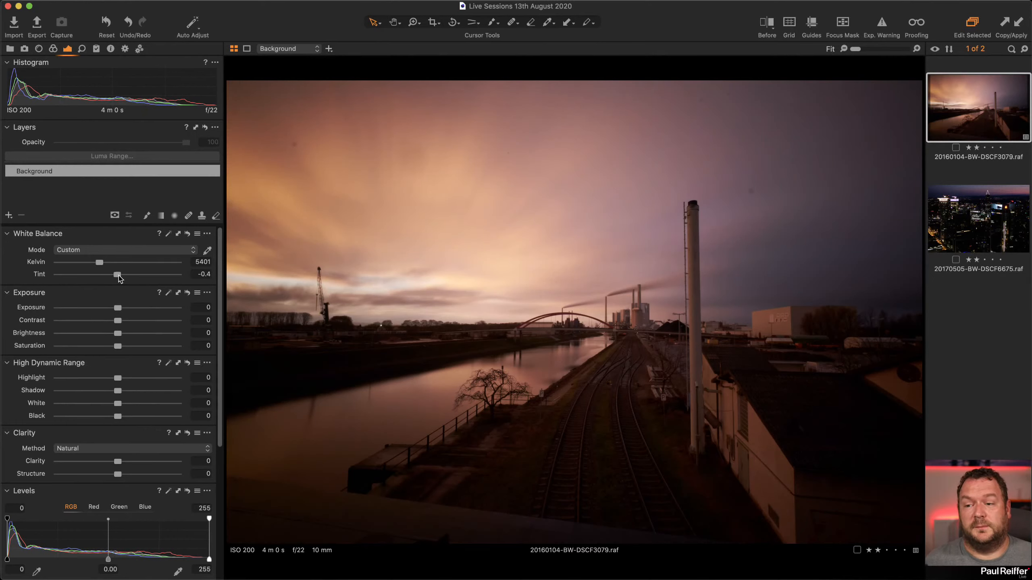
click(143, 251)
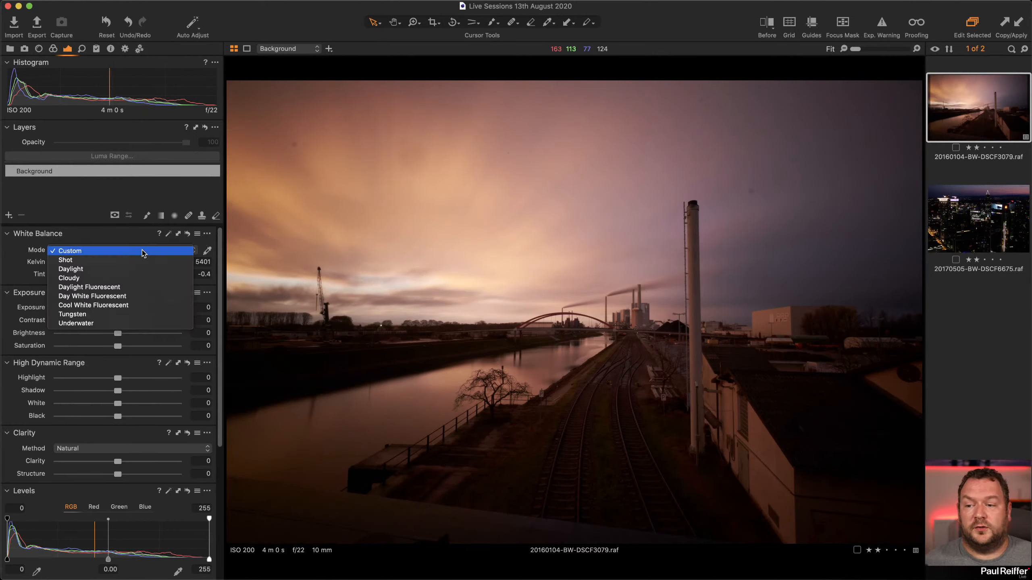
click(84, 259)
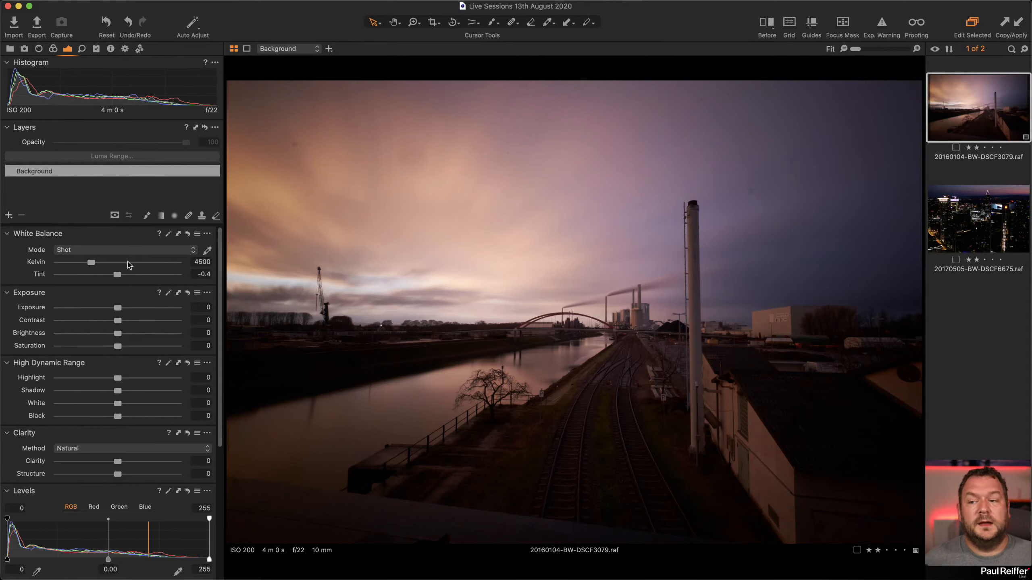
- Try Kelvin values of 3141 and 6722 with Tint values of 0.5, -7.3 and 3.3, and reset the white balance
drag(91, 262, 79, 264)
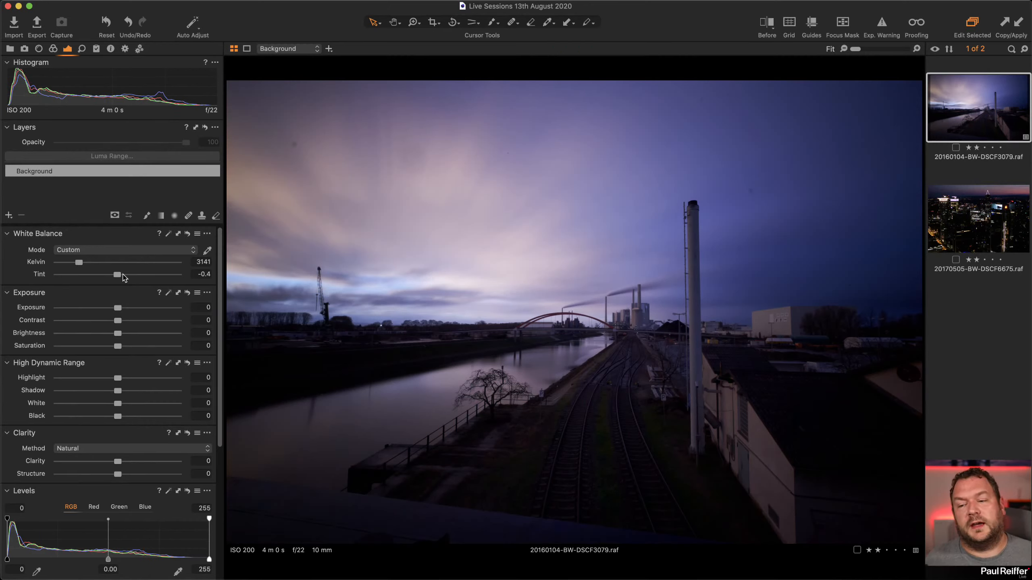
mouse_move(123, 275)
mouse_down()
mouse_move(75, 263)
mouse_move(119, 277)
mouse_move(112, 264)
mouse_up()
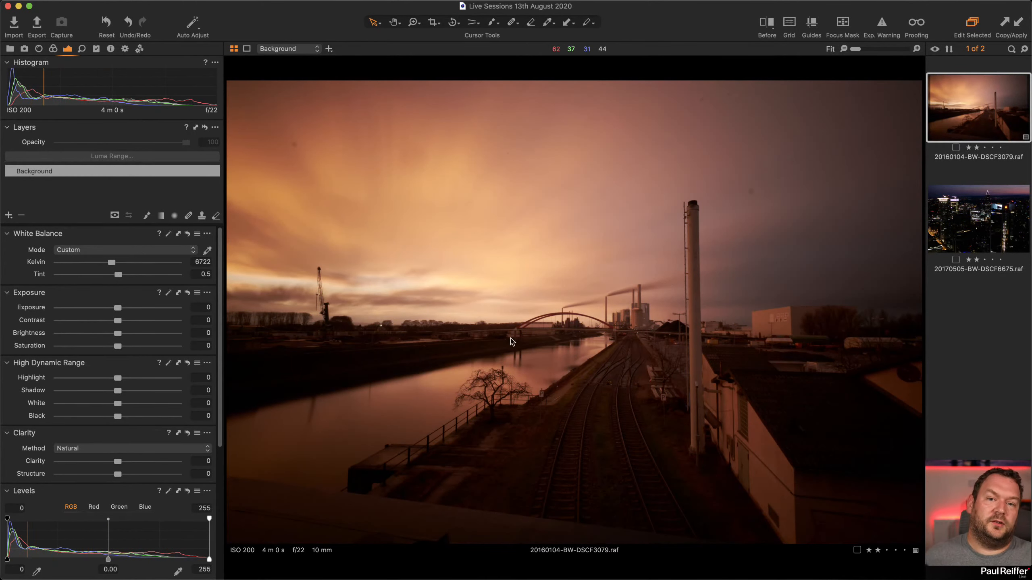
drag(118, 275, 109, 276)
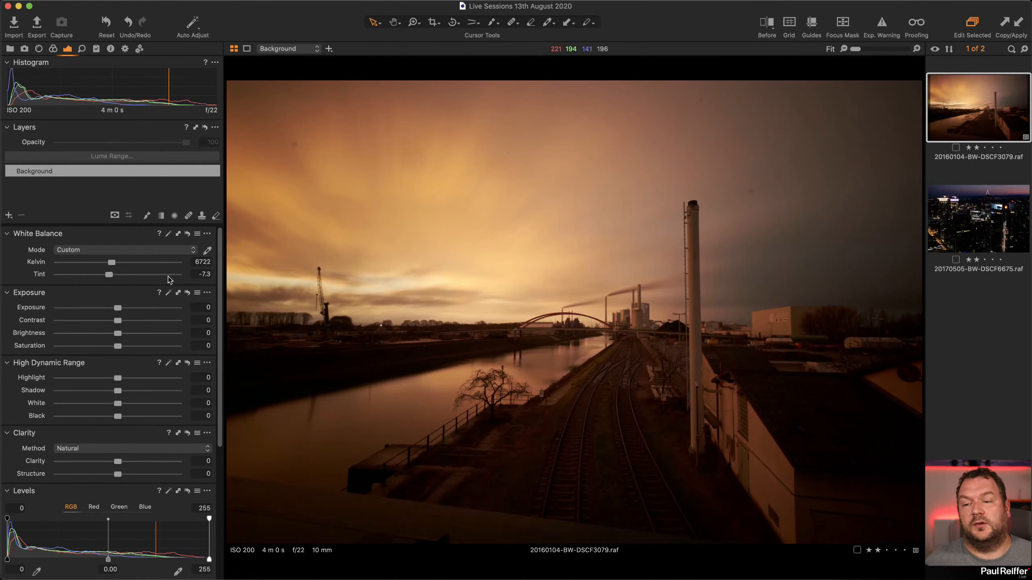
drag(110, 278, 121, 278)
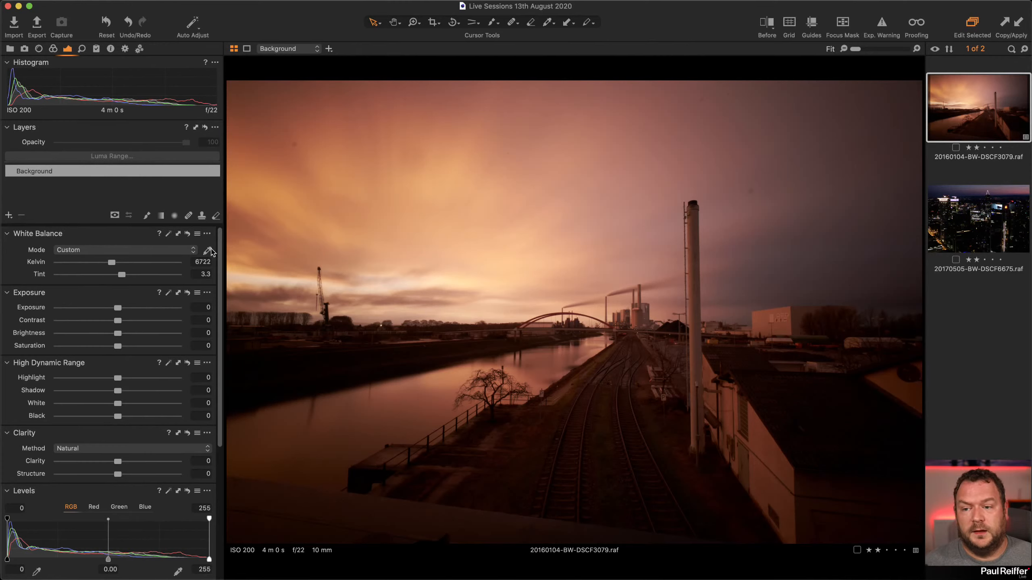
click(187, 233)
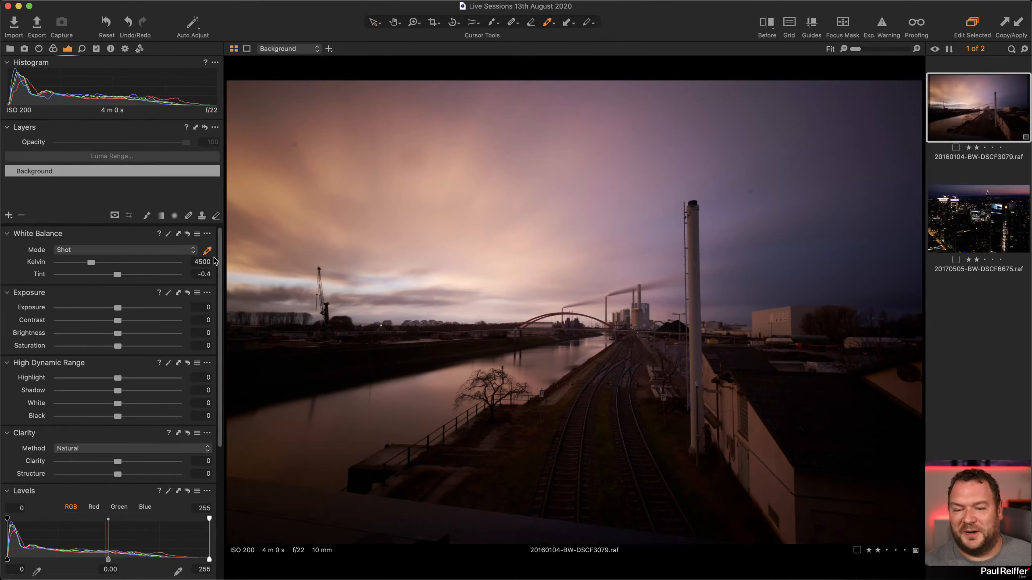
- Try sampling the white balance from the chimney, the distant warehouse, the nearby building and the ground beside the railway tracks
click(695, 305)
click(788, 313)
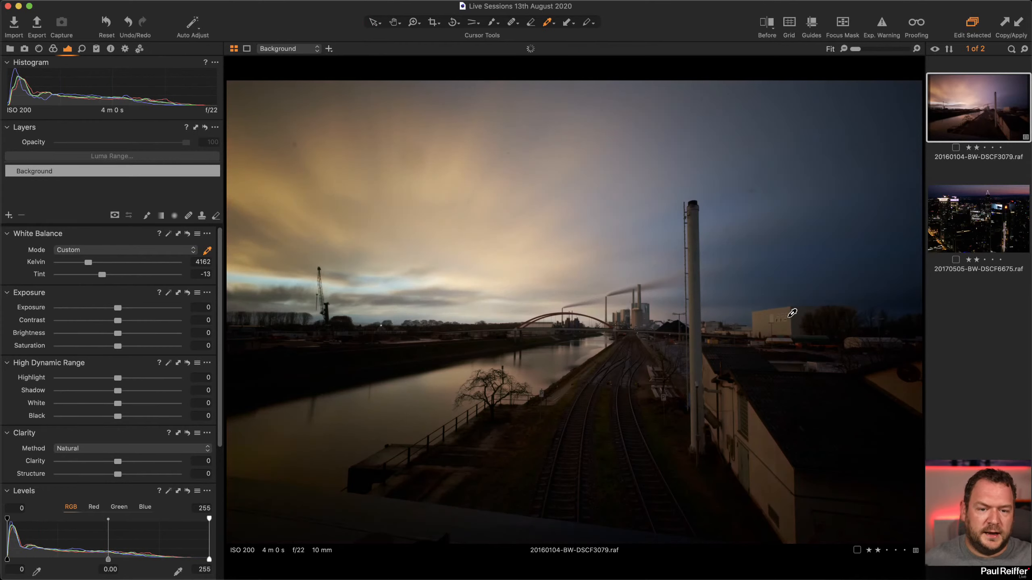
click(762, 315)
click(755, 386)
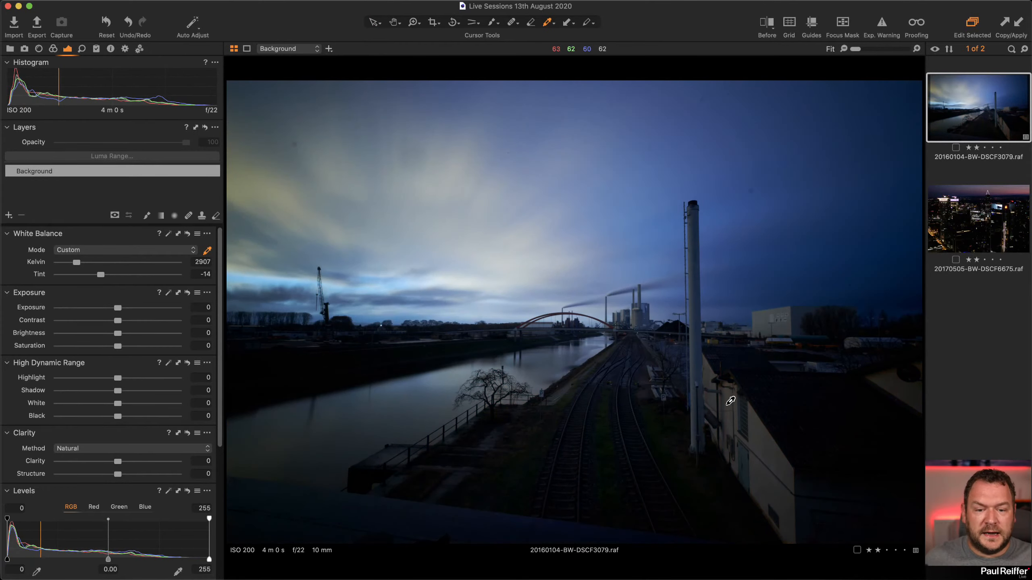
click(669, 344)
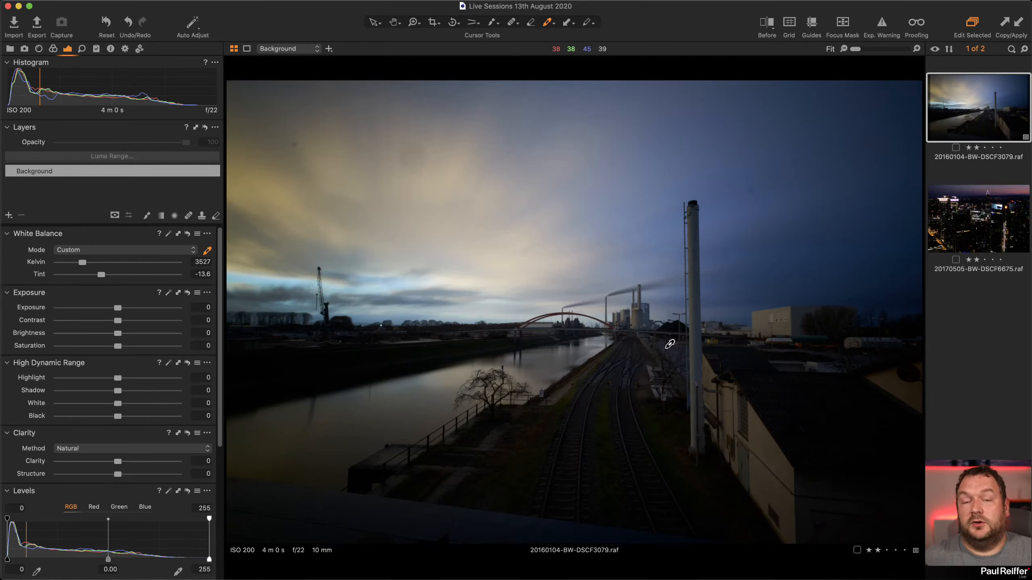
- Sample the white balance from two spots on the chimney, the nearby building's wall and finally the distant warehouse wall
click(696, 256)
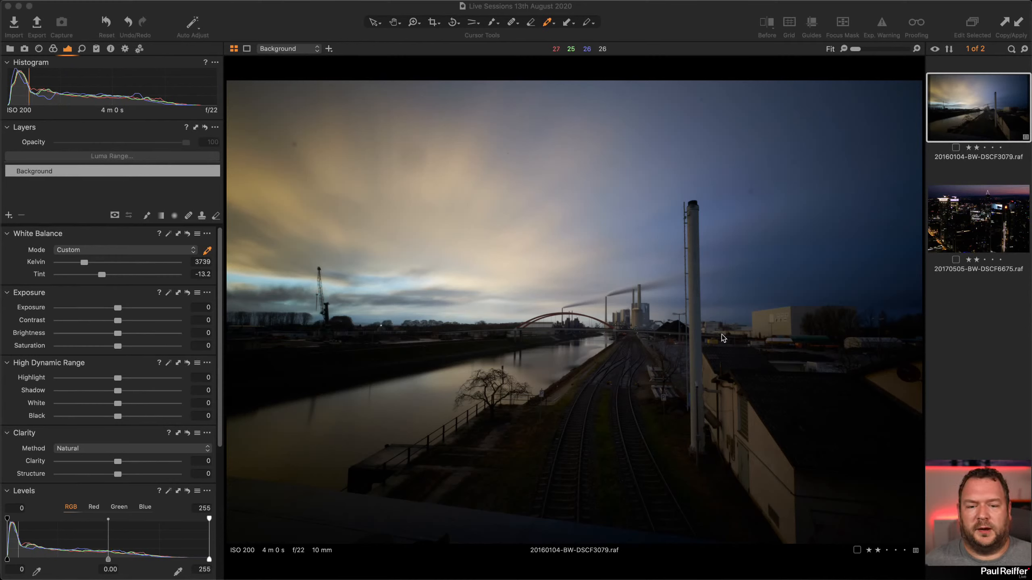
click(698, 298)
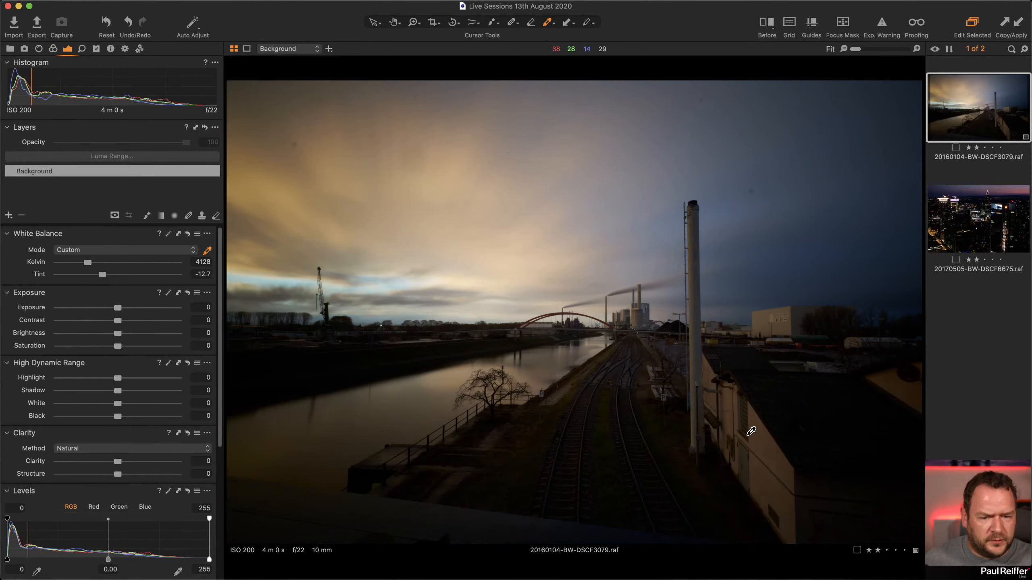
click(760, 426)
click(766, 319)
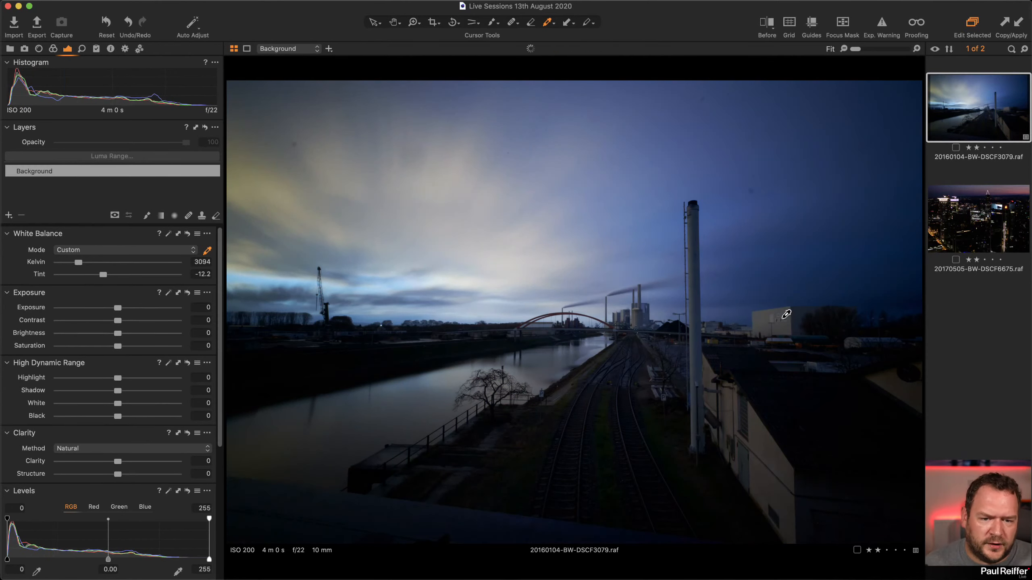
- Try sampling the white balance from the white panel on the distant warehouse wall, and examine the wall's signs at 400%
key(z)
drag(752, 298, 811, 345)
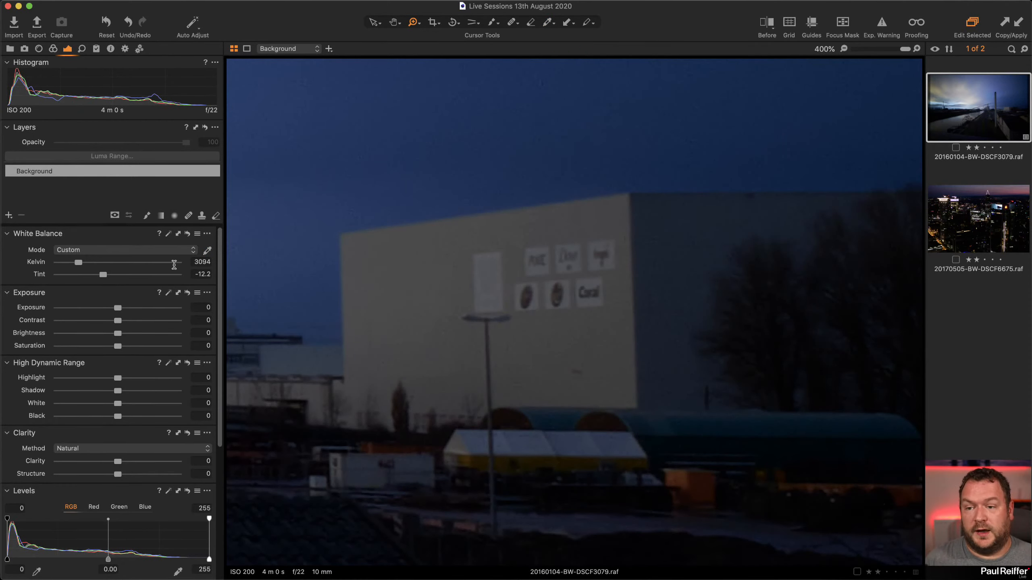
click(207, 250)
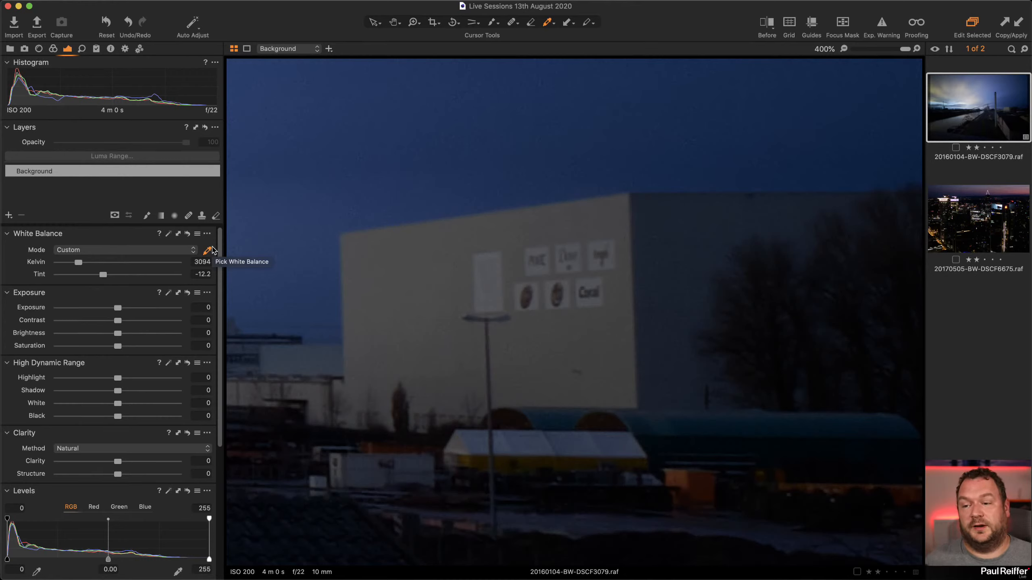
click(502, 262)
key(super+0)
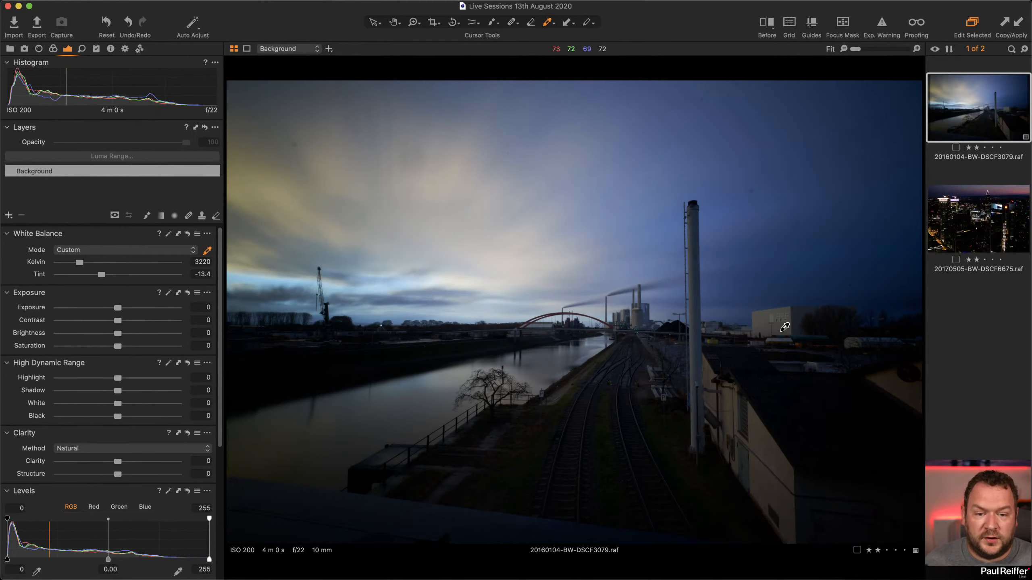
key(z)
click(778, 319)
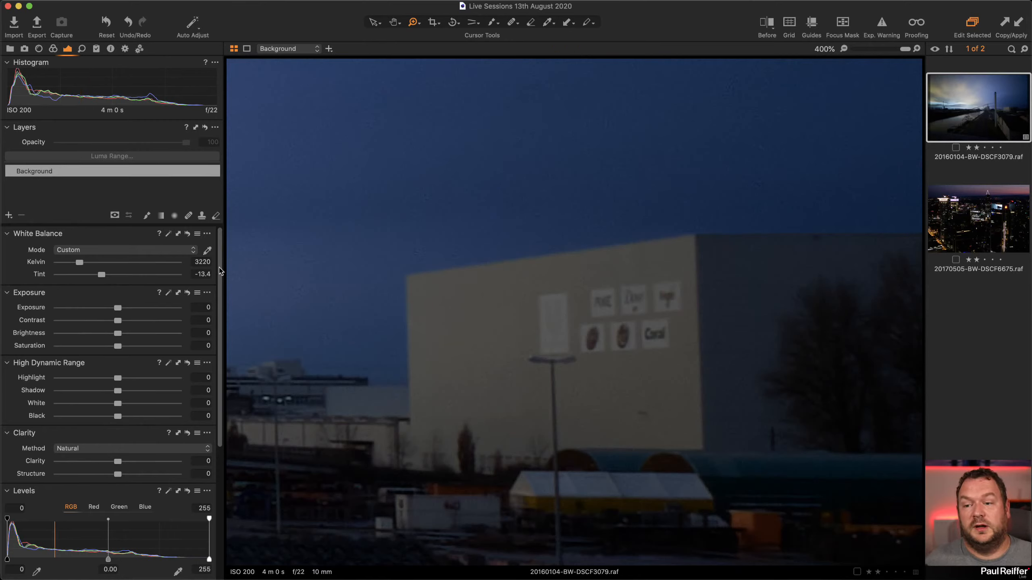
click(207, 250)
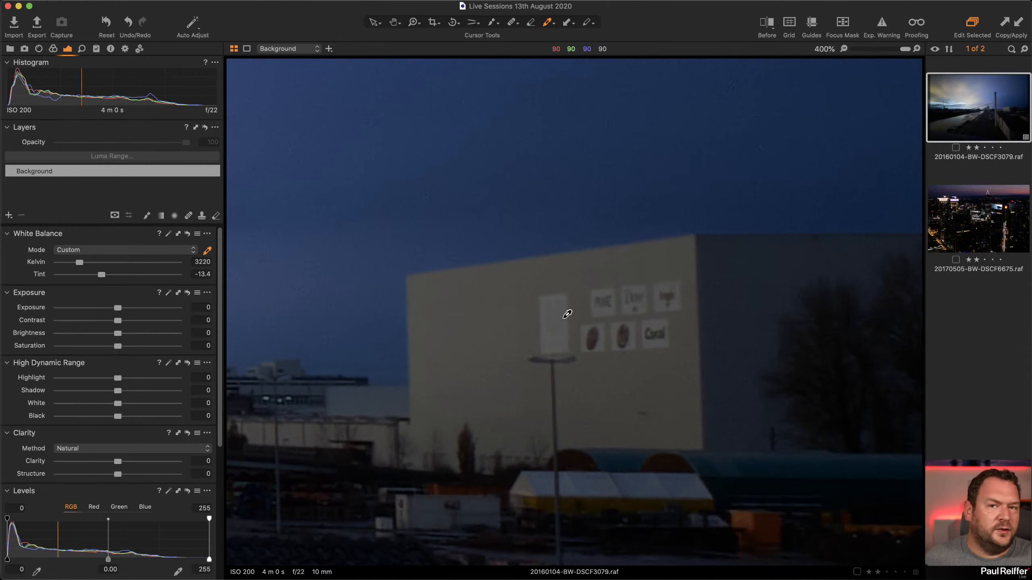
key(super+0)
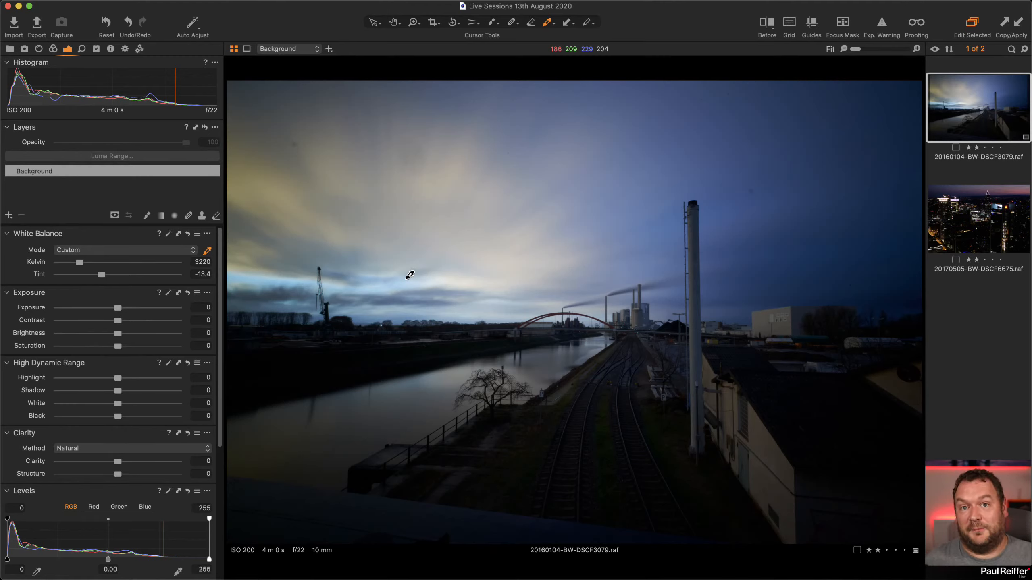
- Reset the white balance, and warm it to 4821 Kelvin with a Tint of -0.9
click(188, 234)
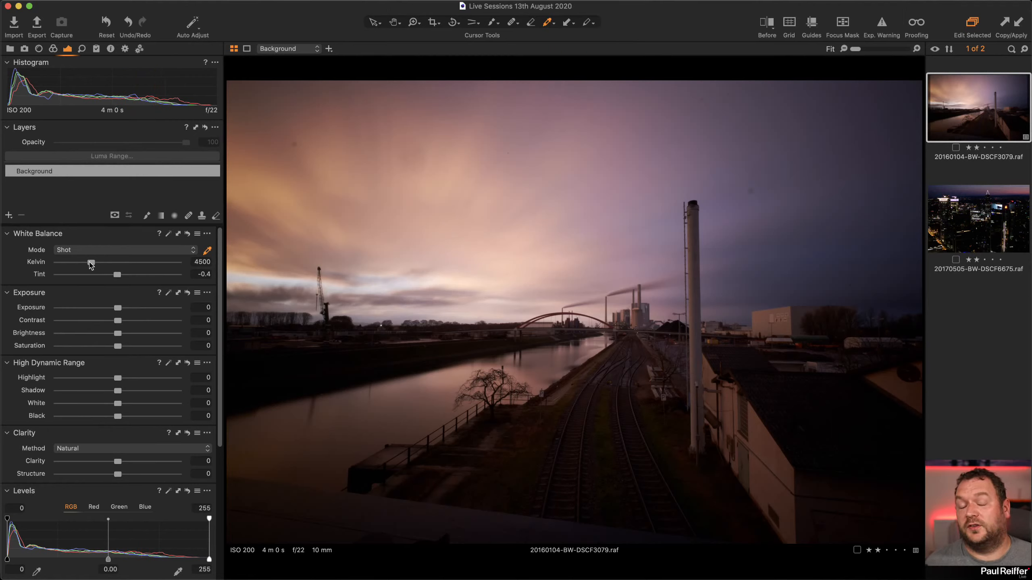
drag(91, 264, 87, 265)
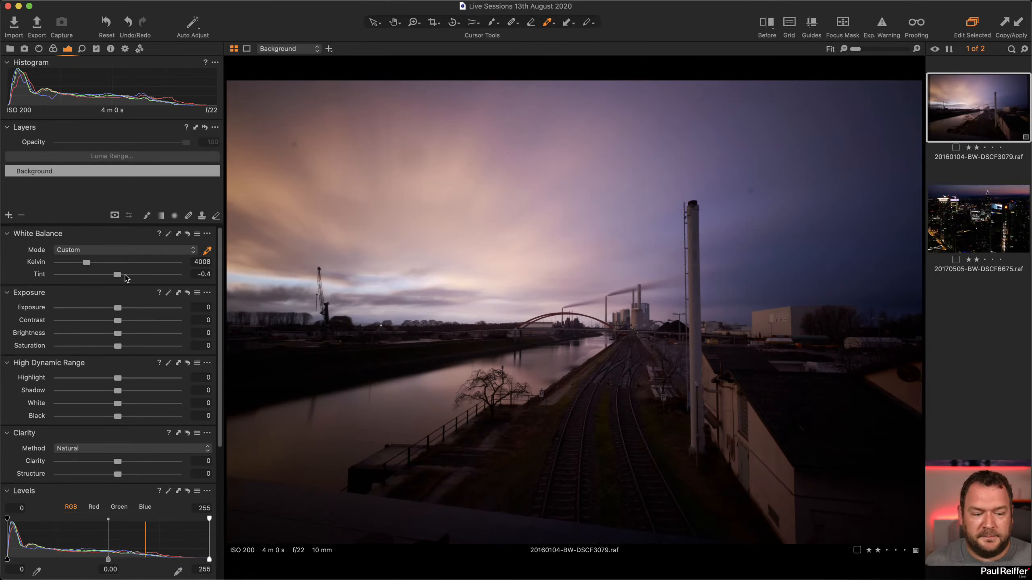
drag(117, 275, 90, 264)
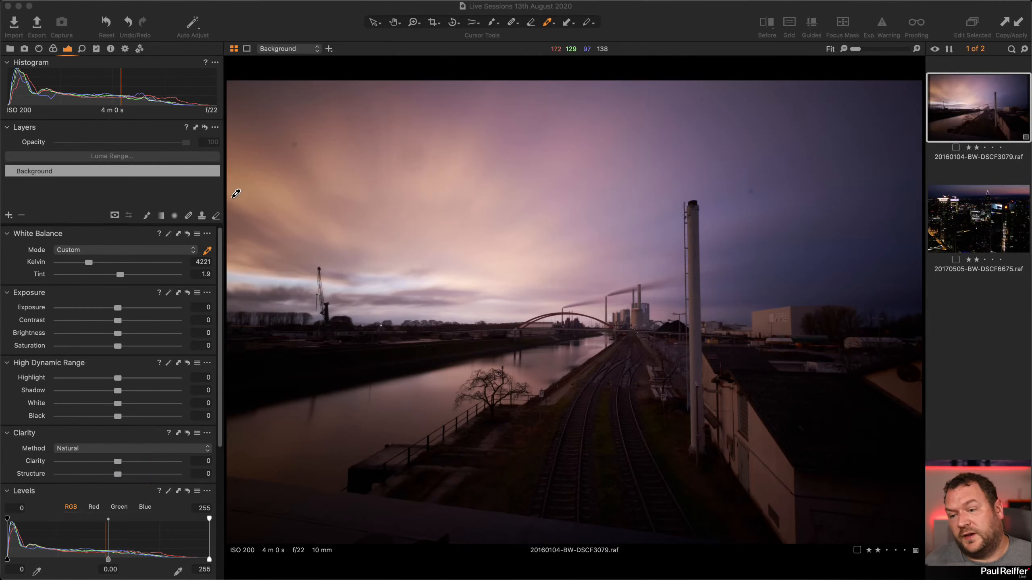
drag(88, 262, 96, 265)
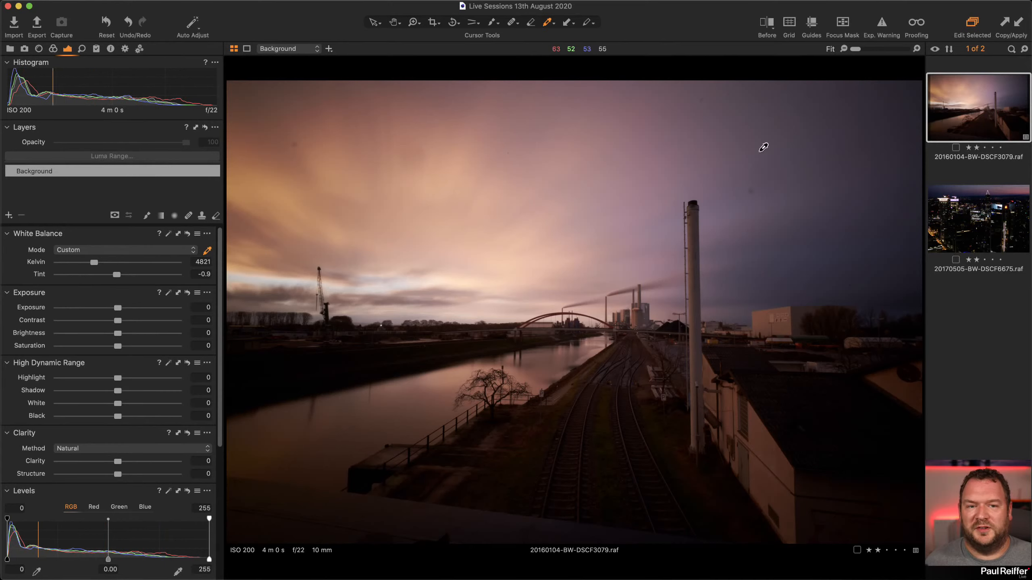
- Compare the photo before and after the edits by sweeping the split-view divider across the left part of the image
click(765, 27)
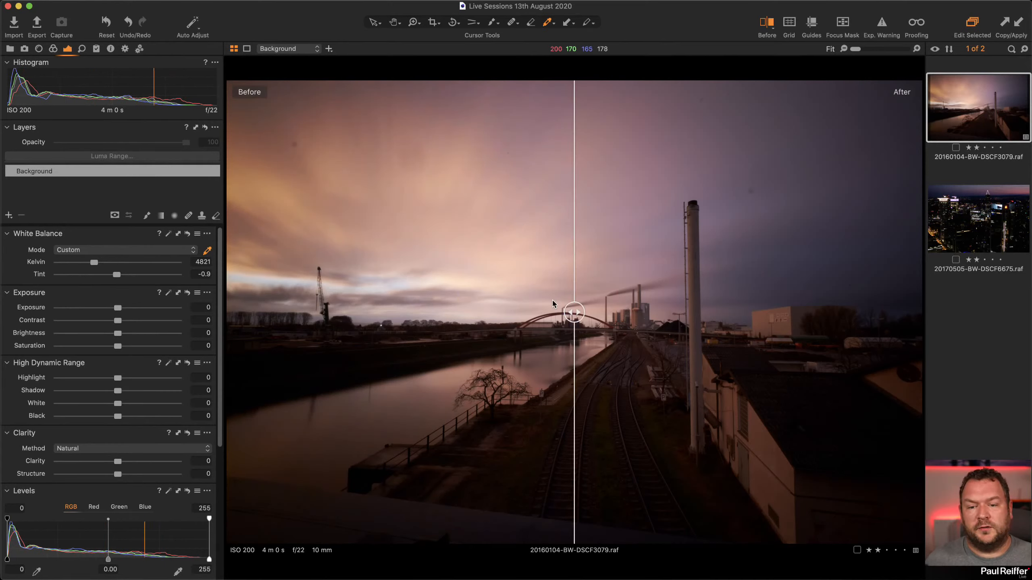
drag(574, 313, 328, 294)
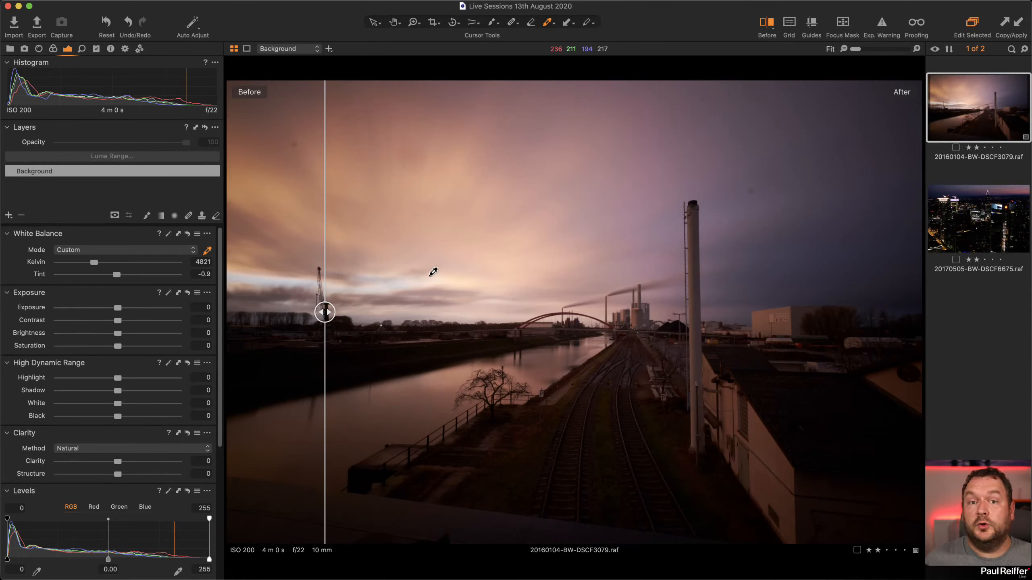
click(764, 24)
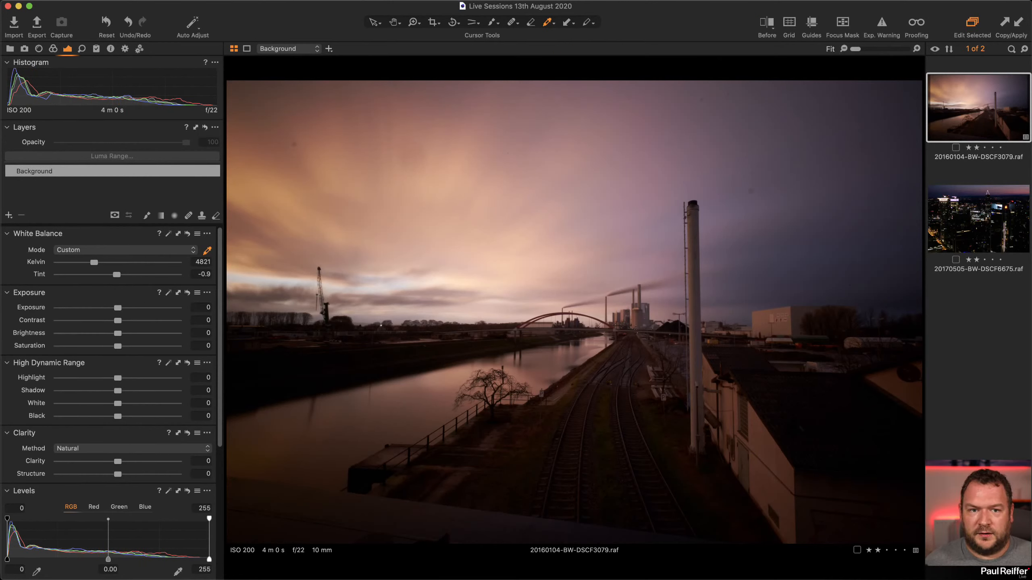
- Show the guides, and place the horizontal one along the horizon and the vertical one just right of the chimney
click(812, 24)
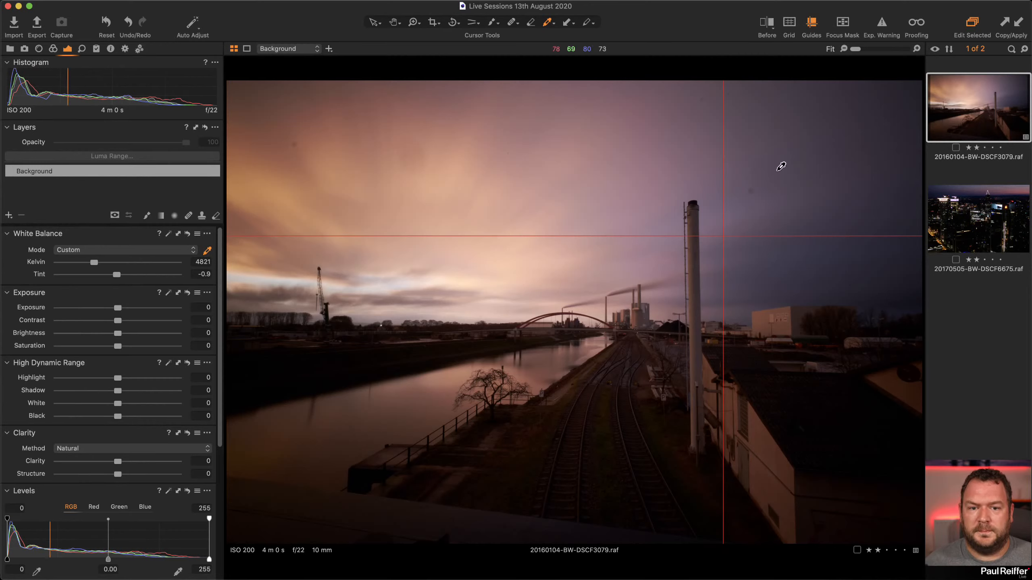
key(v)
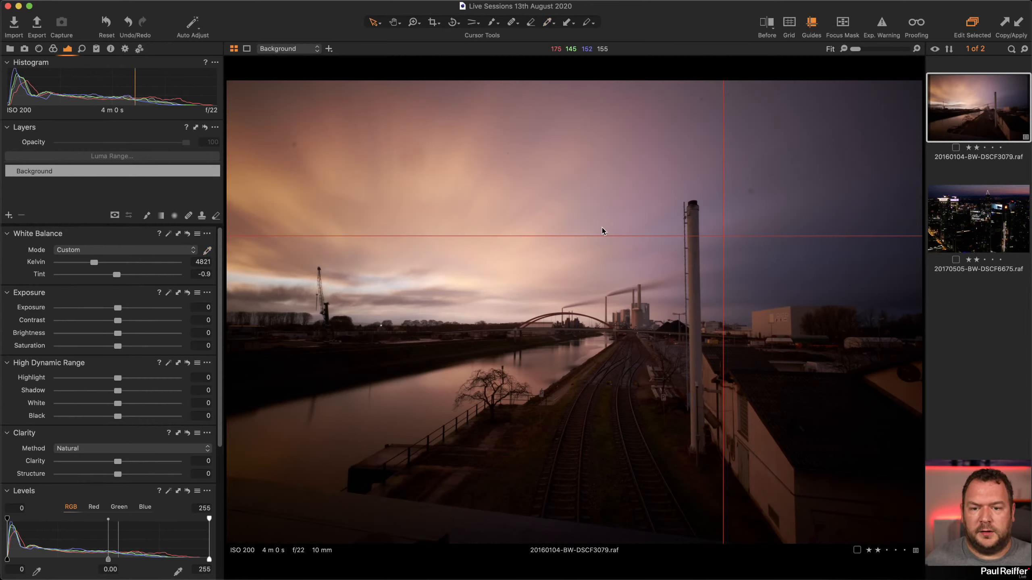
drag(602, 235, 620, 327)
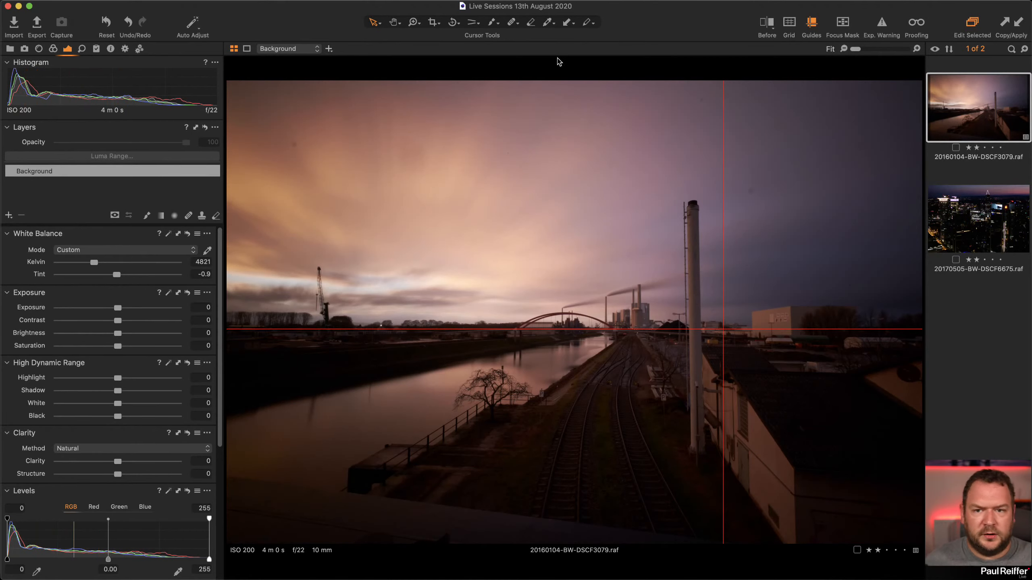
mouse_move(723, 191)
mouse_down()
mouse_move(686, 195)
mouse_move(705, 198)
mouse_up()
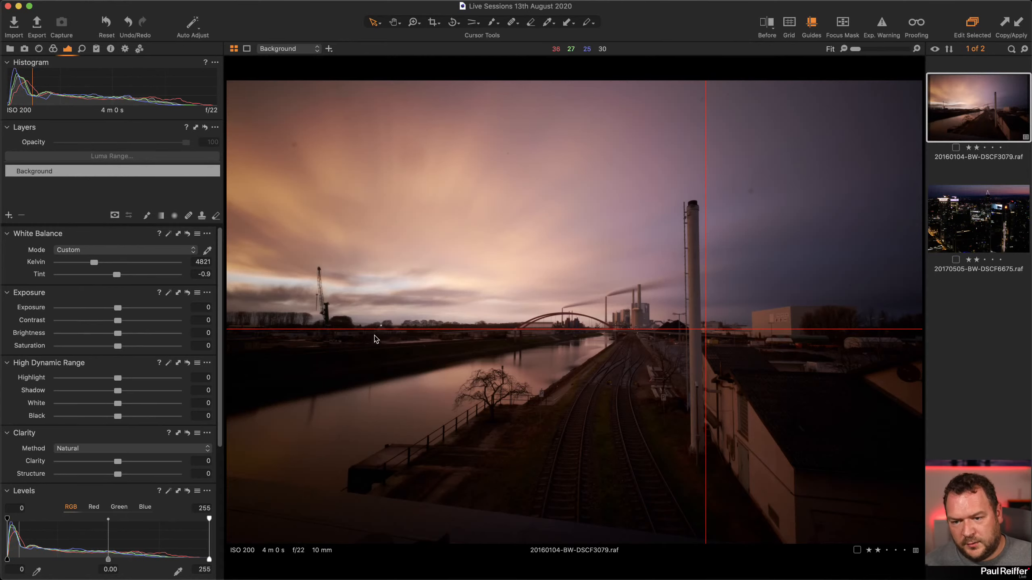
- Check the far bank against the horizontal guide, and move the vertical guide slightly closer to the chimney
key(z)
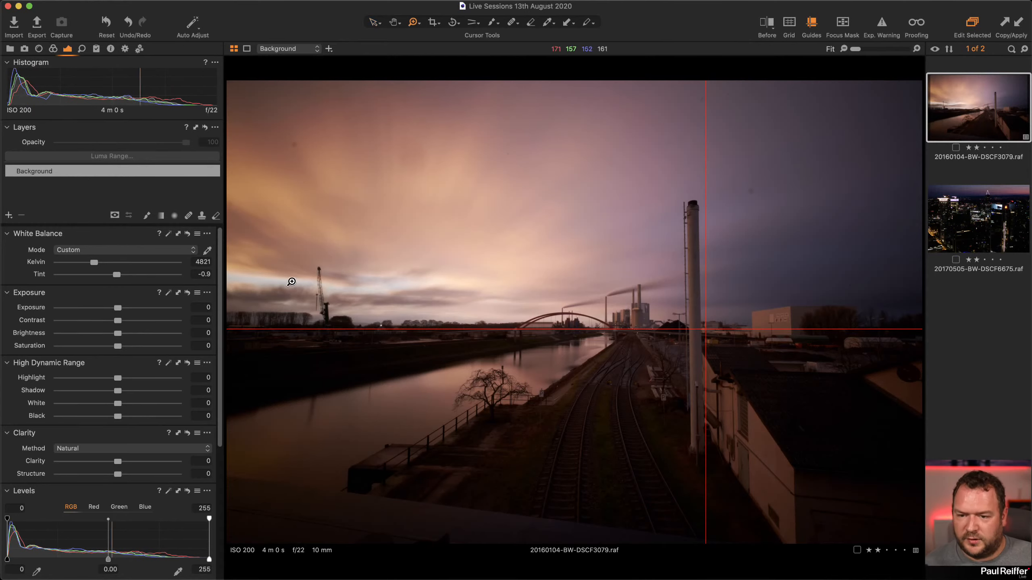
drag(293, 263, 447, 463)
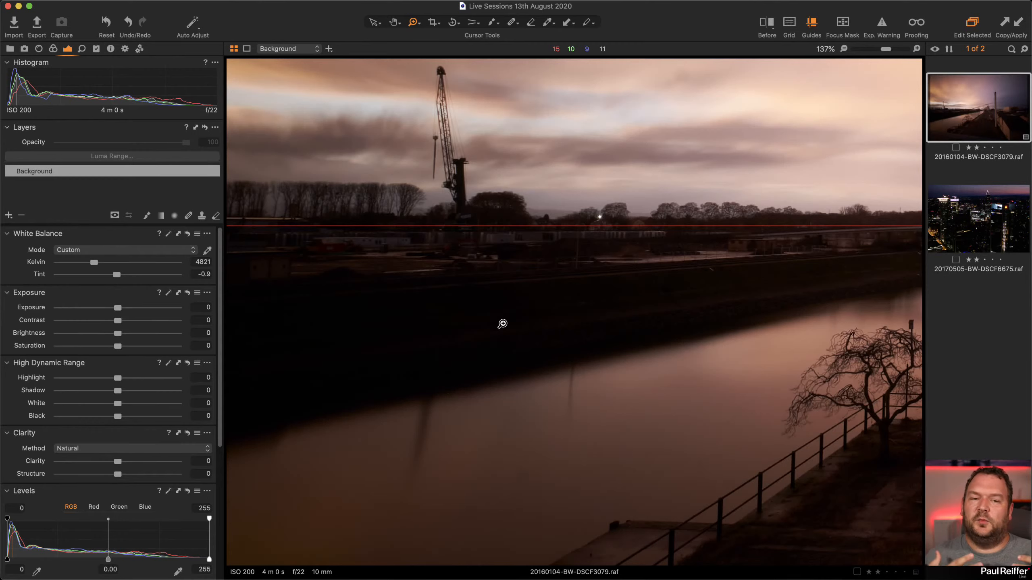
double_click(671, 337)
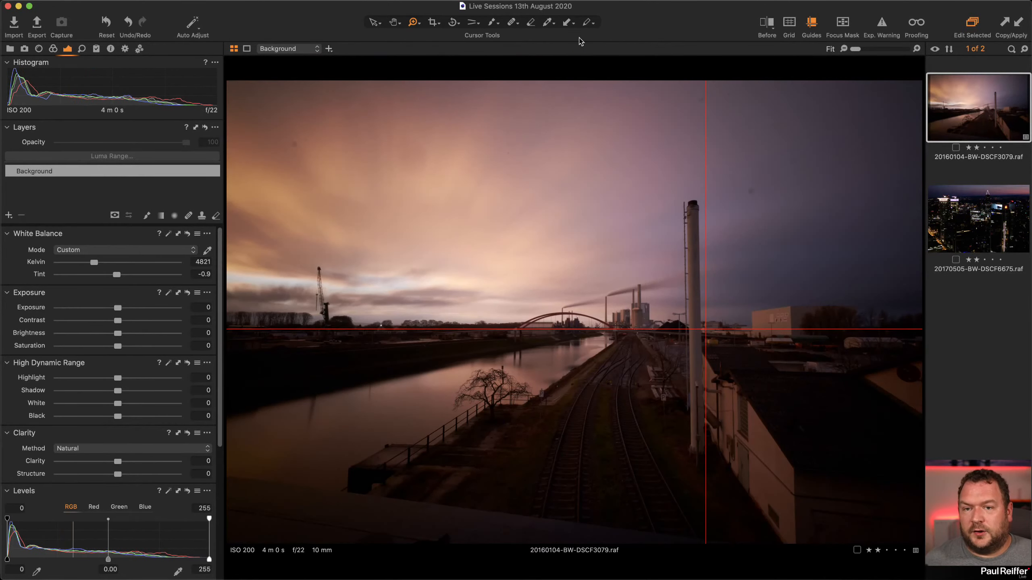
key(v)
mouse_move(705, 275)
mouse_down()
mouse_move(371, 302)
mouse_move(703, 279)
mouse_up()
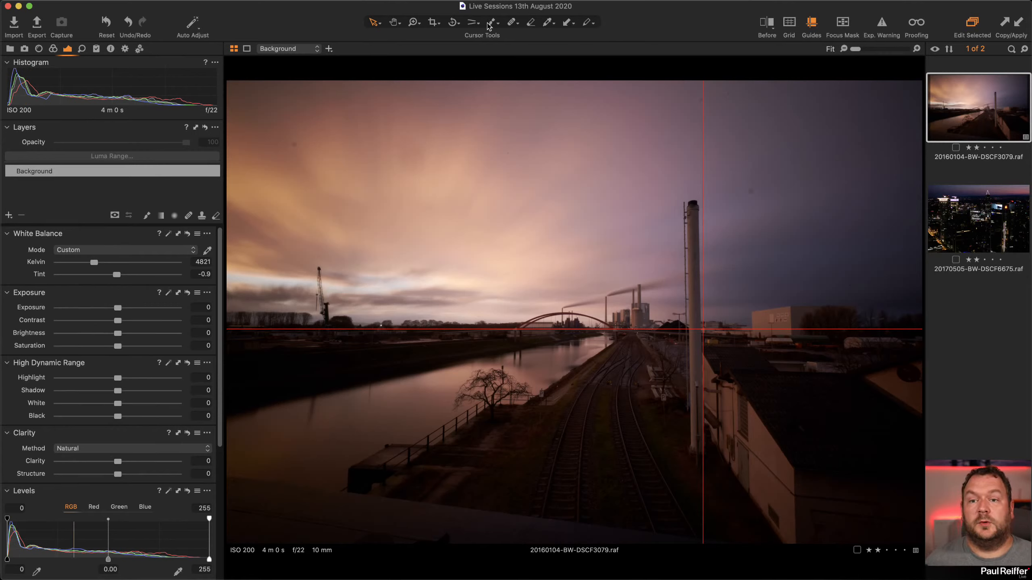
- Set up a vertical keystone correction with one line along the chimney and the other through the far-bank light and the water
click(474, 26)
click(516, 27)
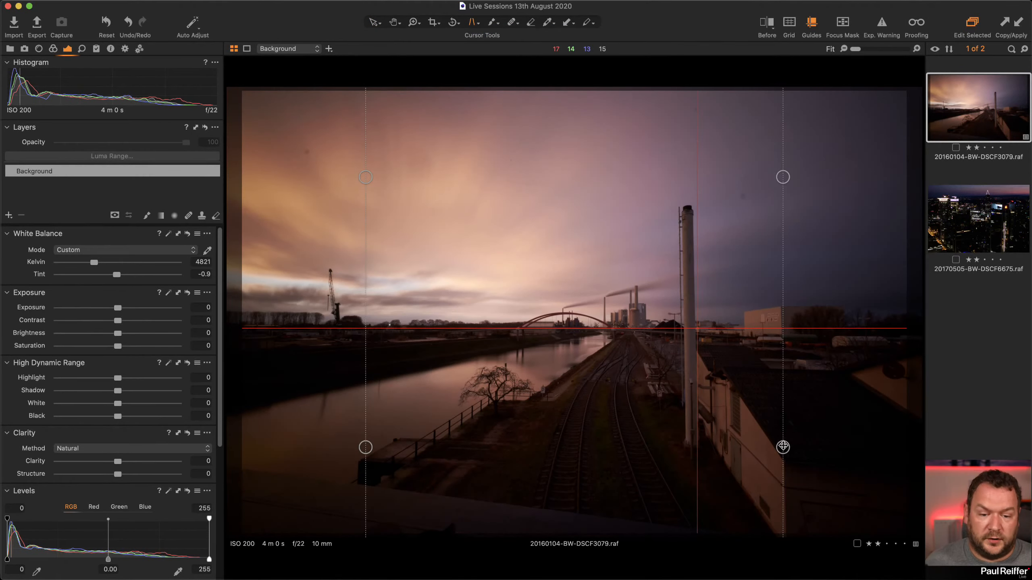
drag(783, 448, 692, 446)
drag(783, 177, 687, 210)
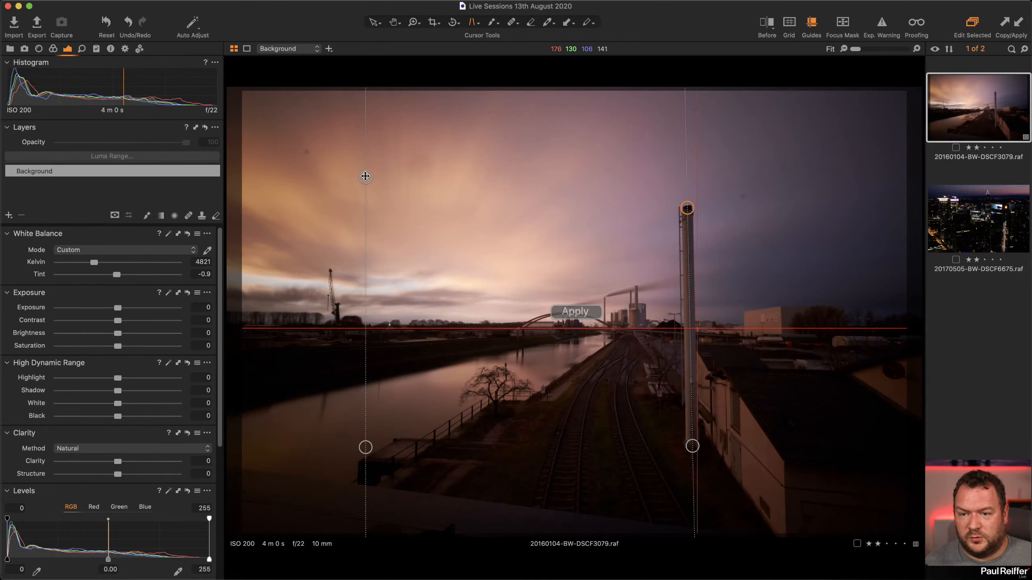
drag(365, 178, 376, 177)
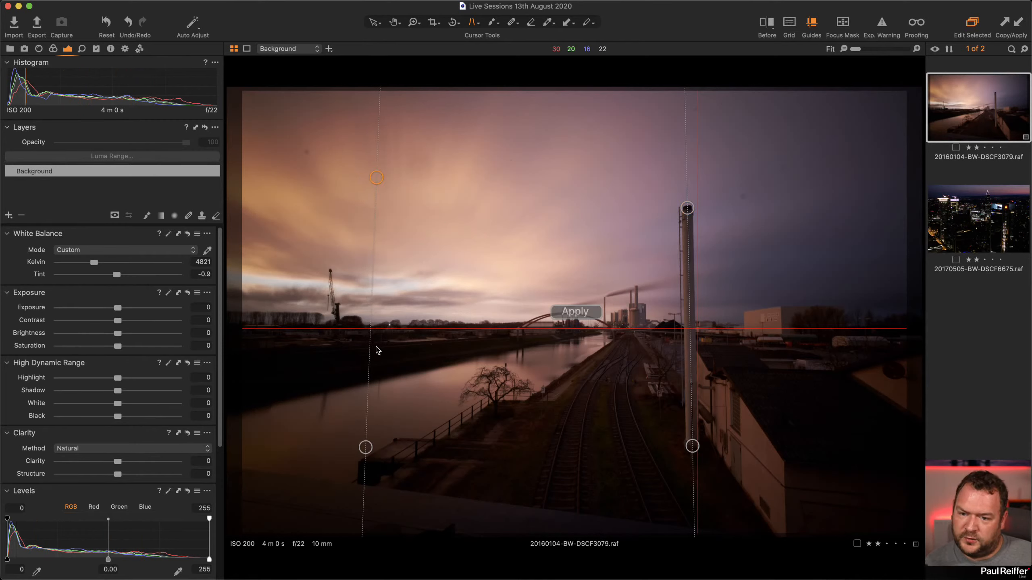
drag(365, 447, 377, 392)
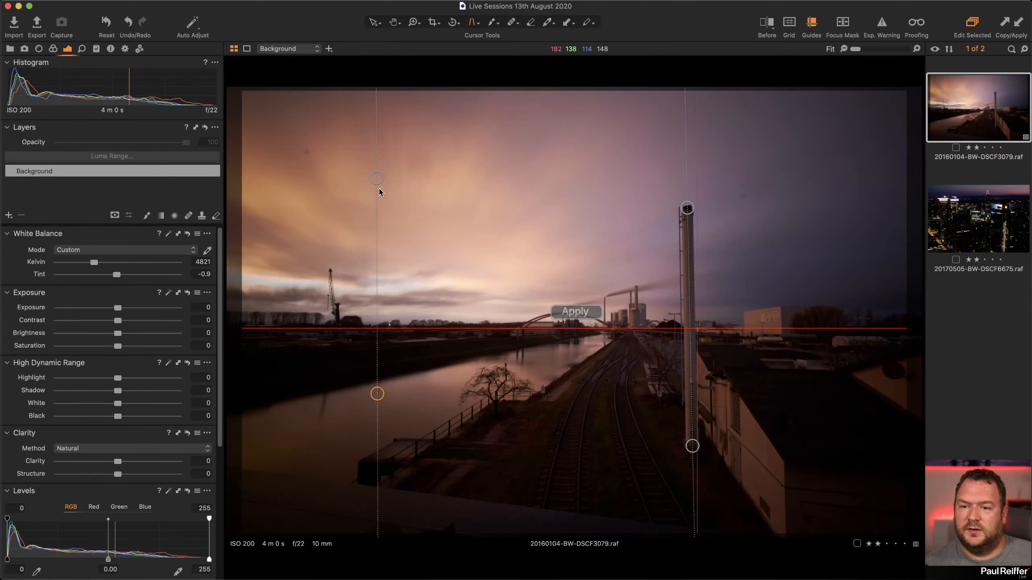
mouse_move(376, 178)
mouse_down()
mouse_move(388, 176)
mouse_move(379, 180)
mouse_up()
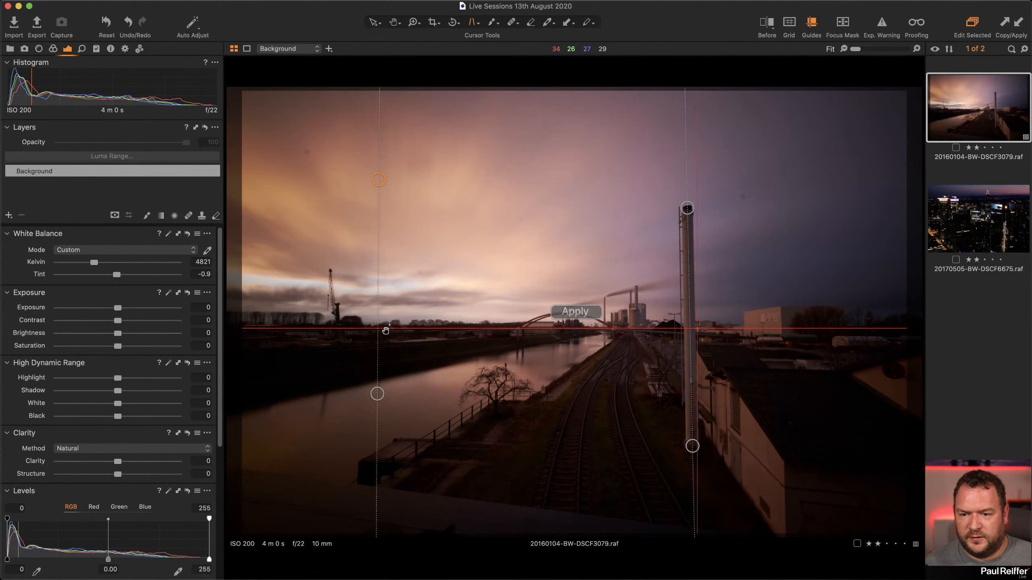
- Refine the left keystone line to follow the far-bank light and its reflection in the water, and apply the correction
key(z)
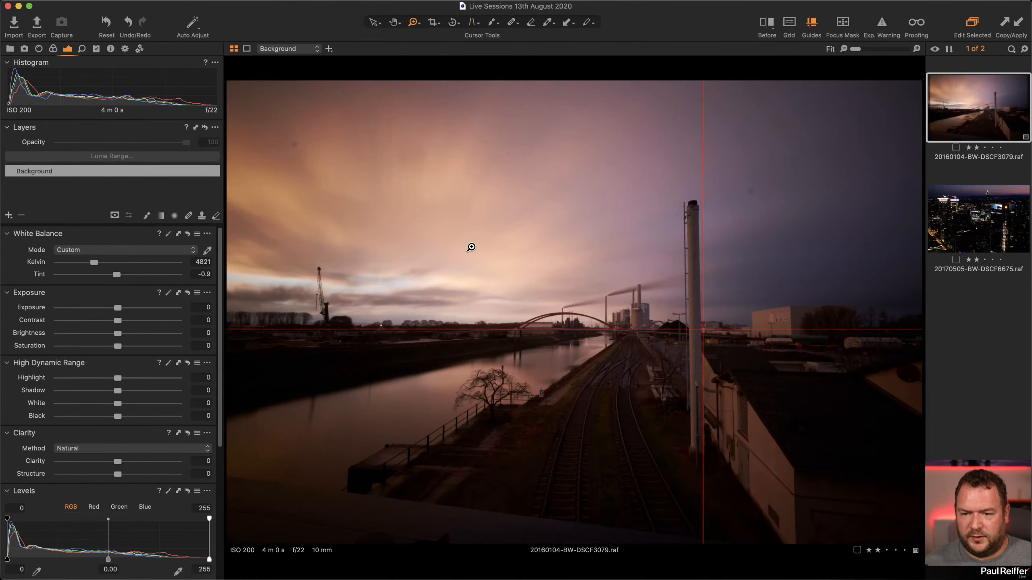
click(351, 334)
drag(566, 221, 578, 307)
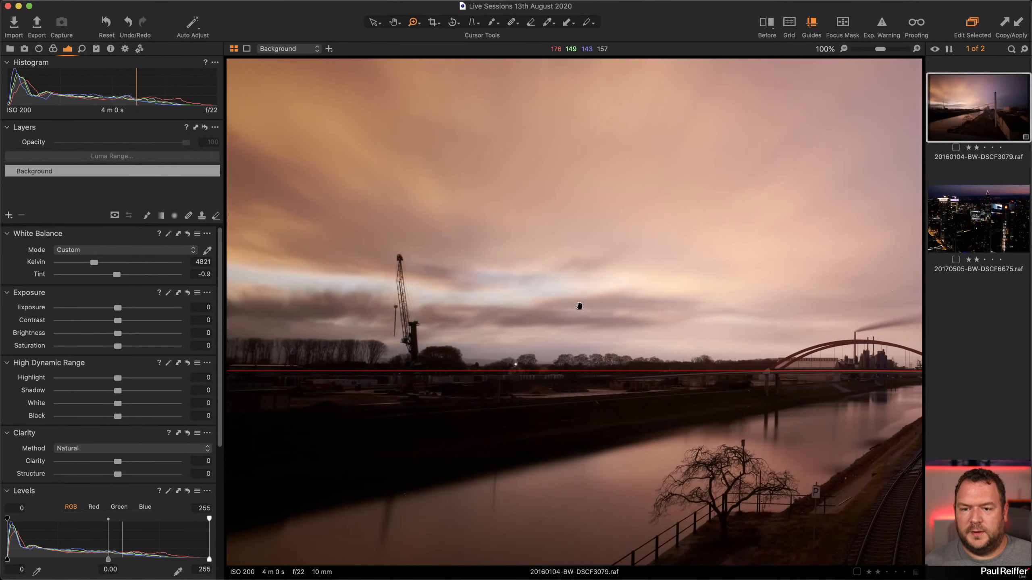
click(471, 24)
mouse_move(492, 499)
mouse_down()
mouse_move(495, 80)
mouse_move(510, 81)
mouse_up()
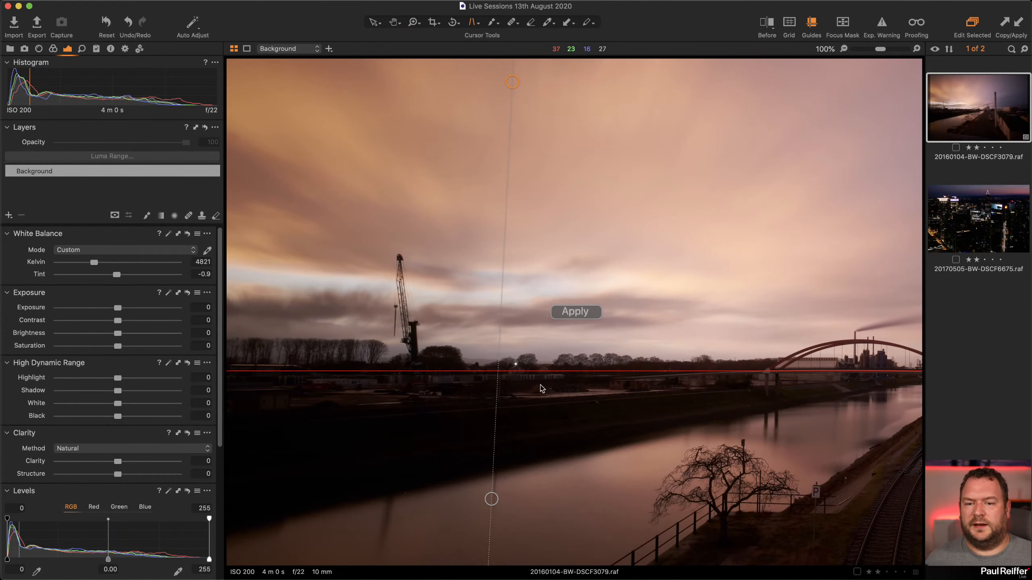
key(super+0)
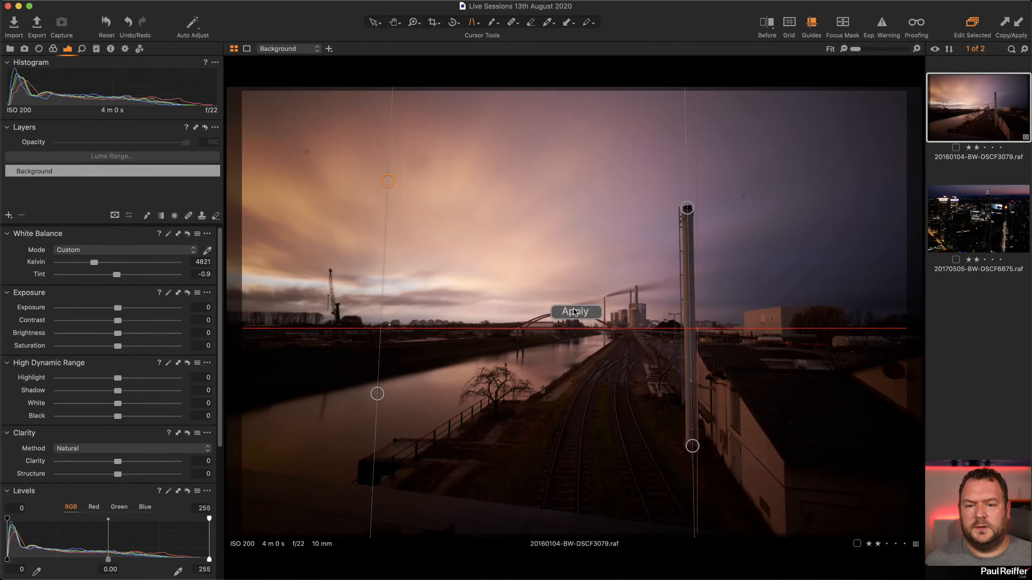
click(575, 312)
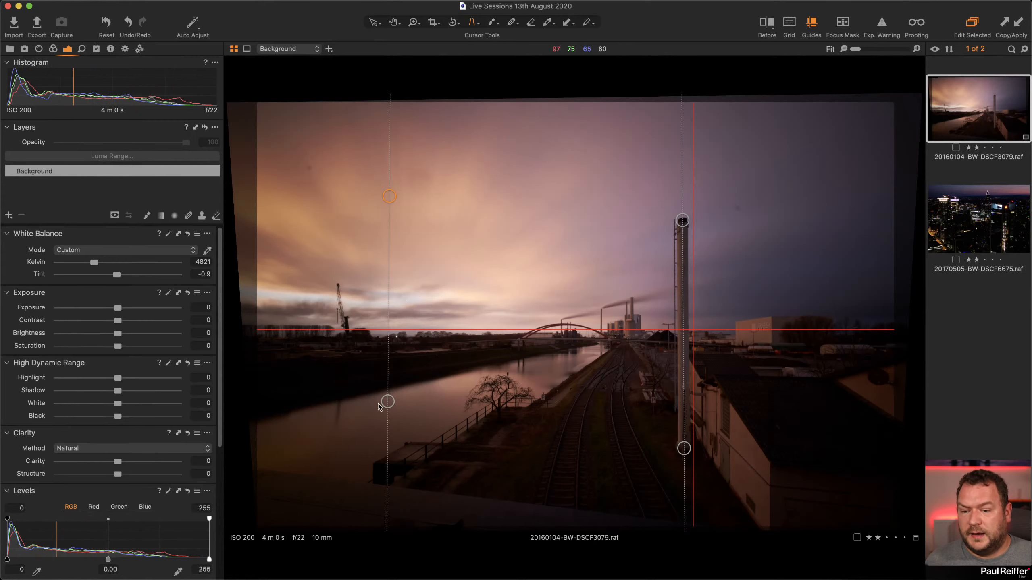
- Try a Keystone Amount of 100, reapply the correction with an Amount of 80, and hide the guides
click(39, 49)
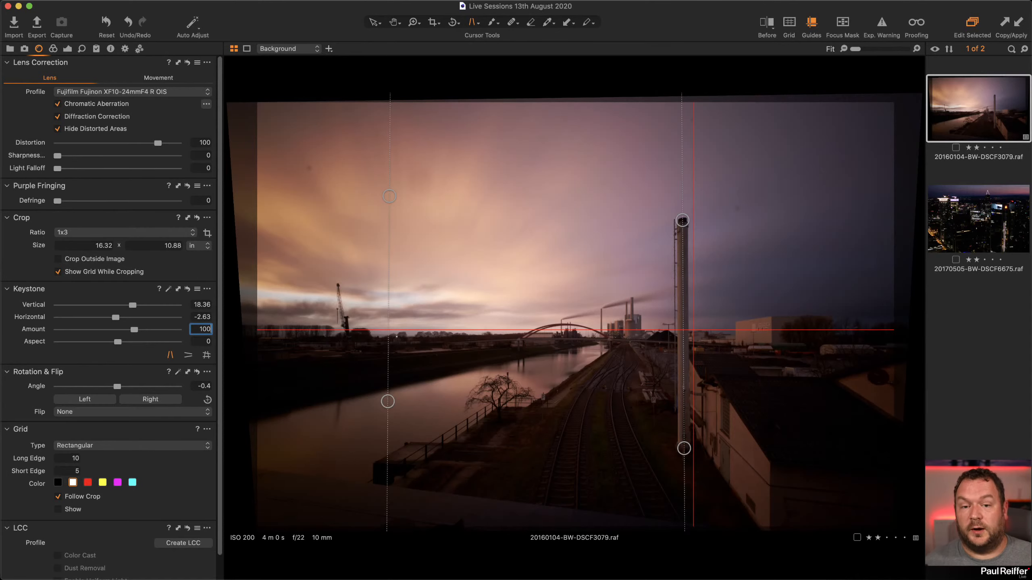
key(Tab)
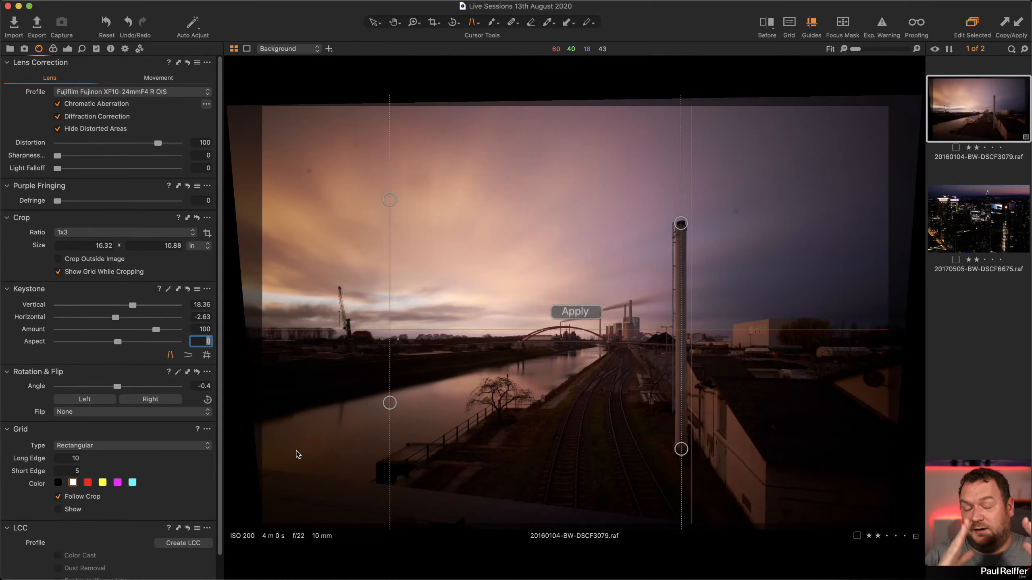
click(575, 311)
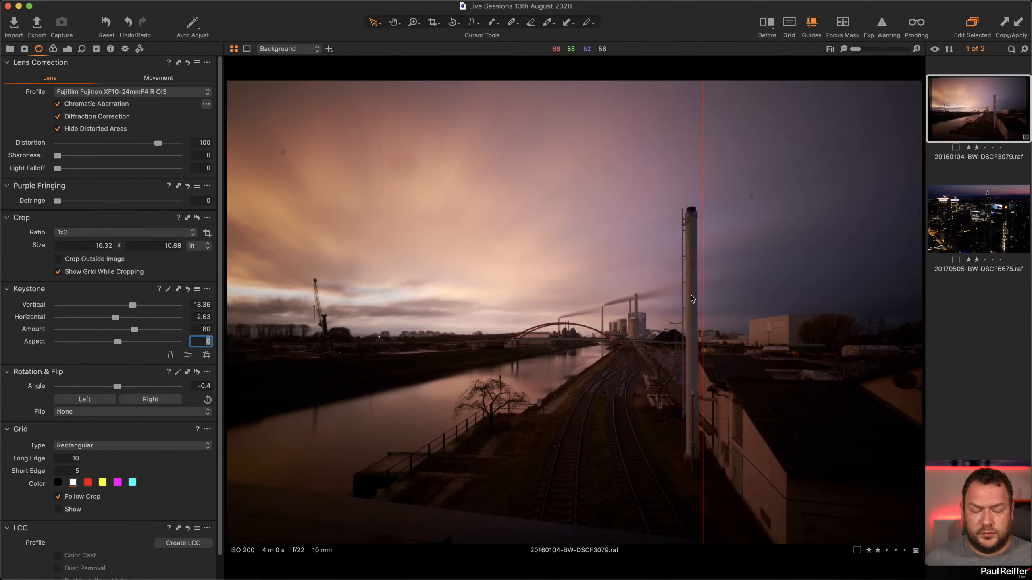
click(811, 28)
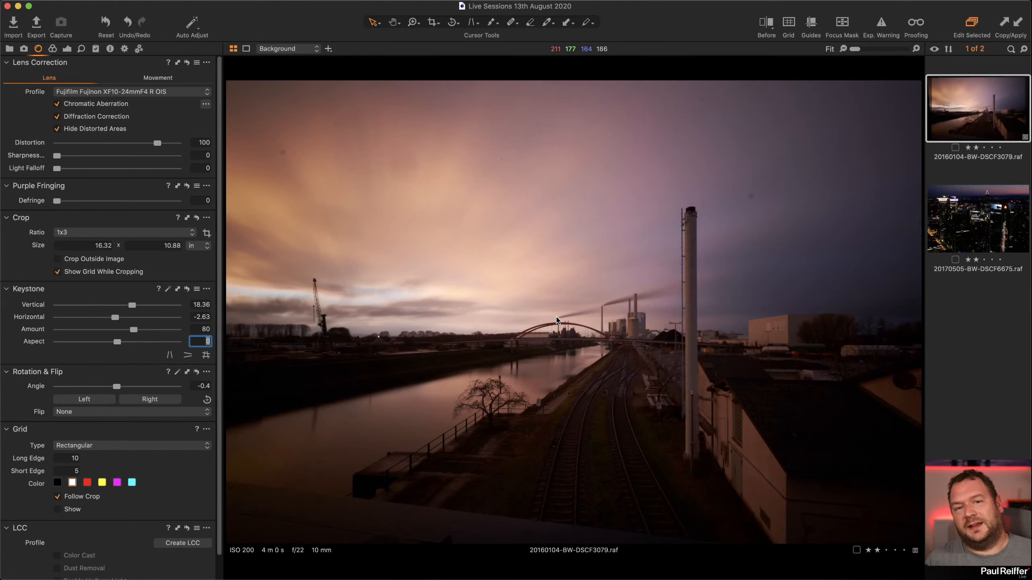
- Try straightening the photo with lines drawn across the far bank and horizon, and undo the rotations
click(451, 23)
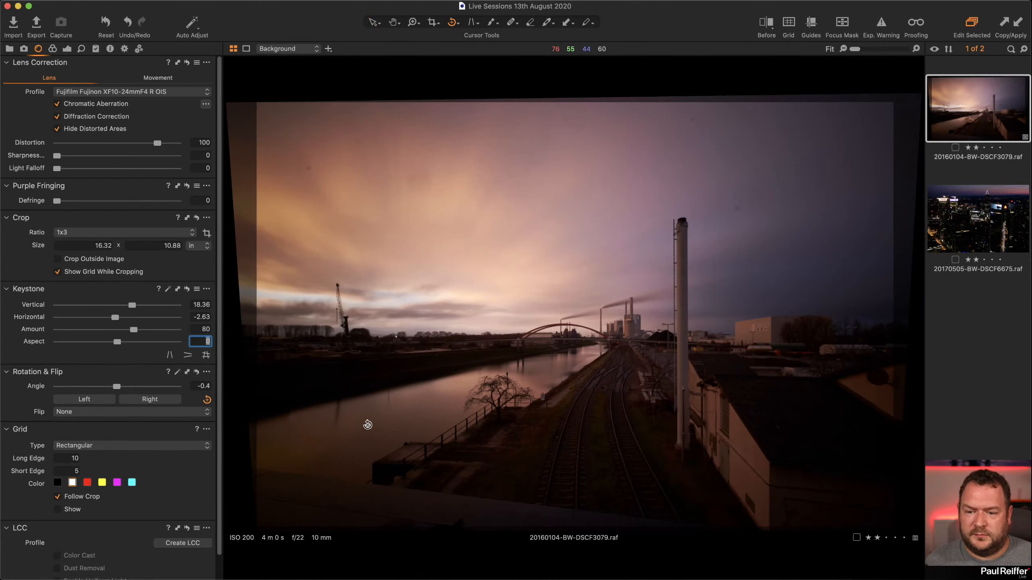
drag(294, 334, 893, 347)
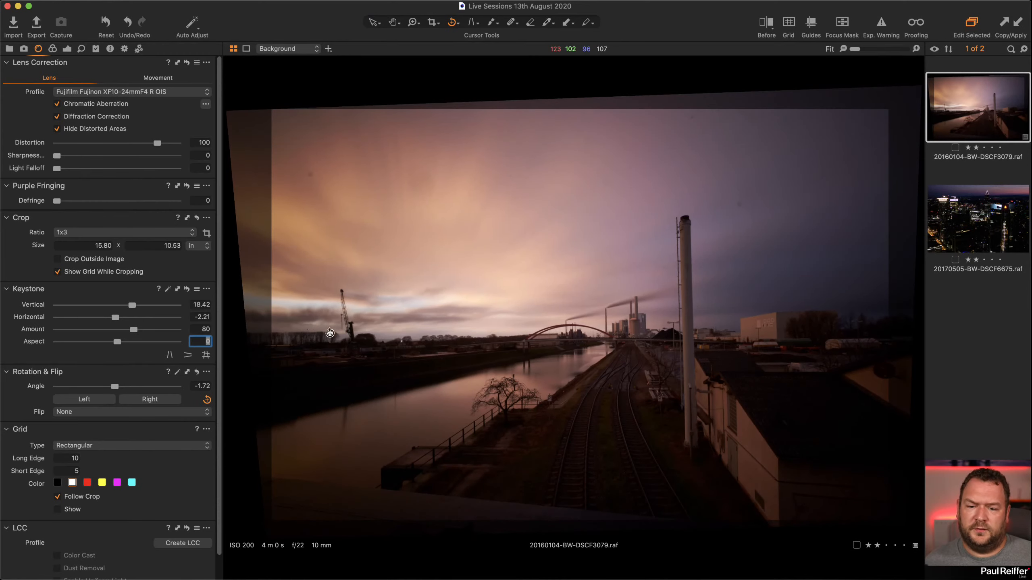
drag(330, 333, 875, 364)
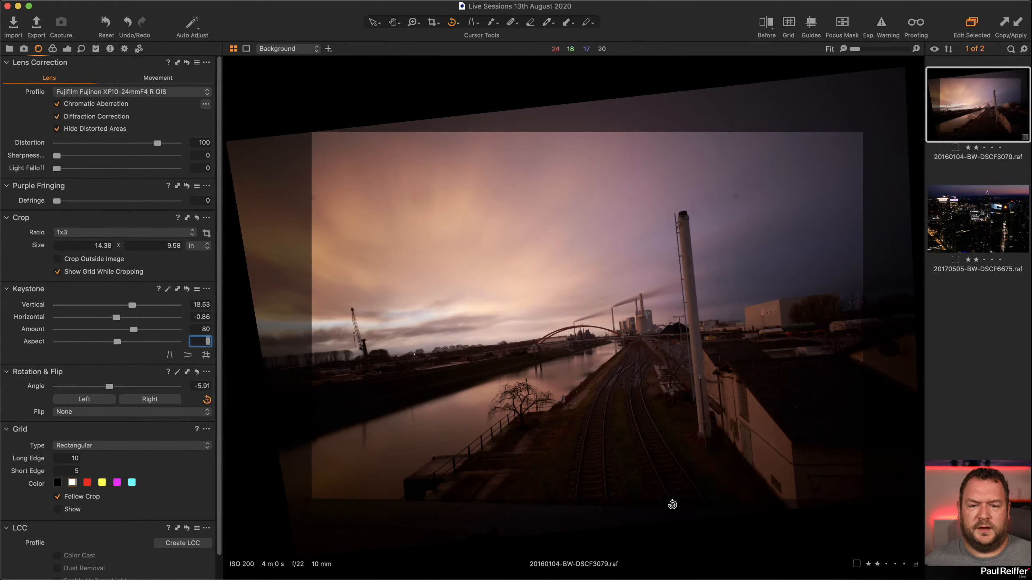
key(super+z)
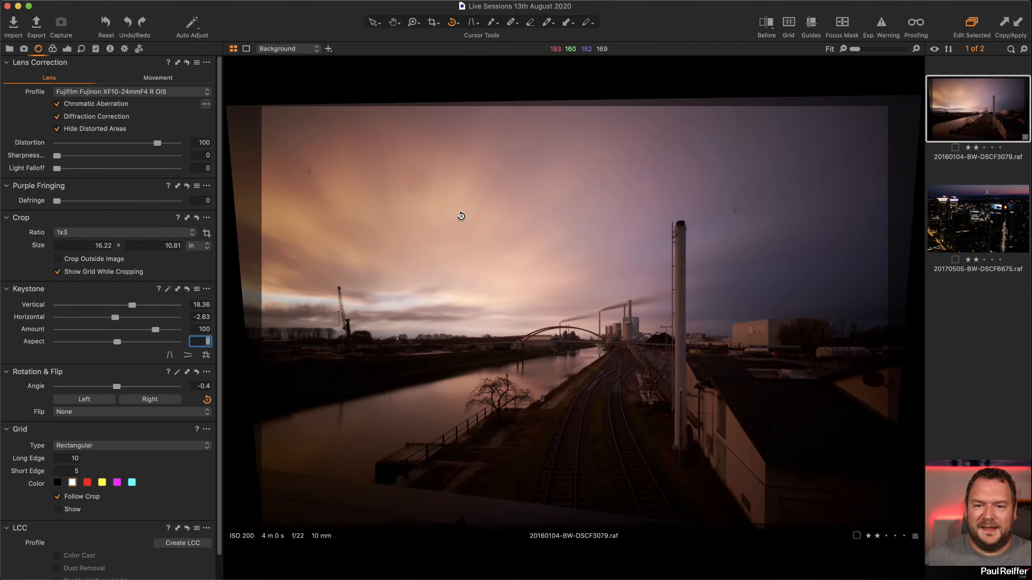
click(374, 22)
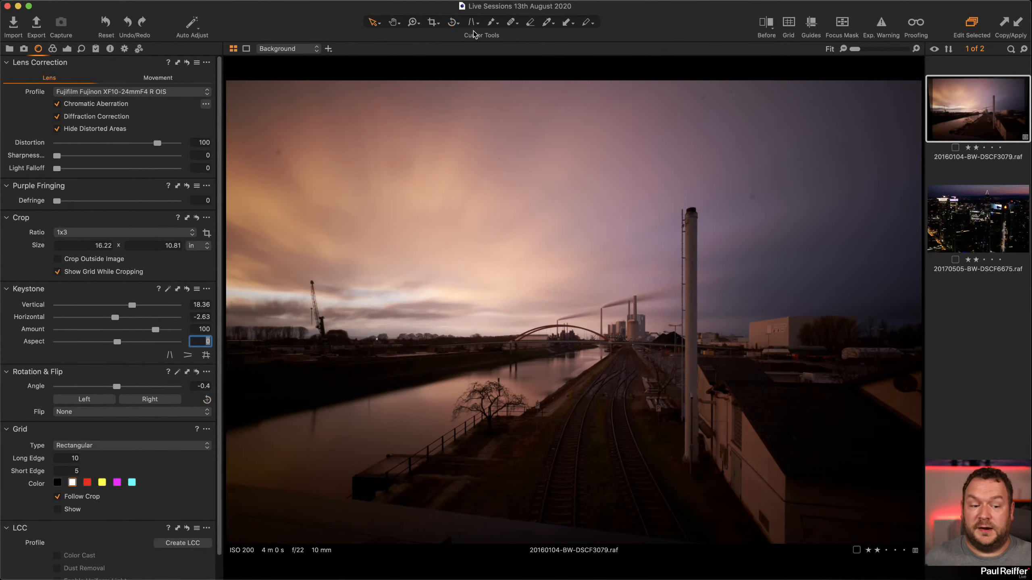
- Compare the Keystone Vertical and Keystone Horizontal modes, and choose the full four-point Keystone mode
click(477, 27)
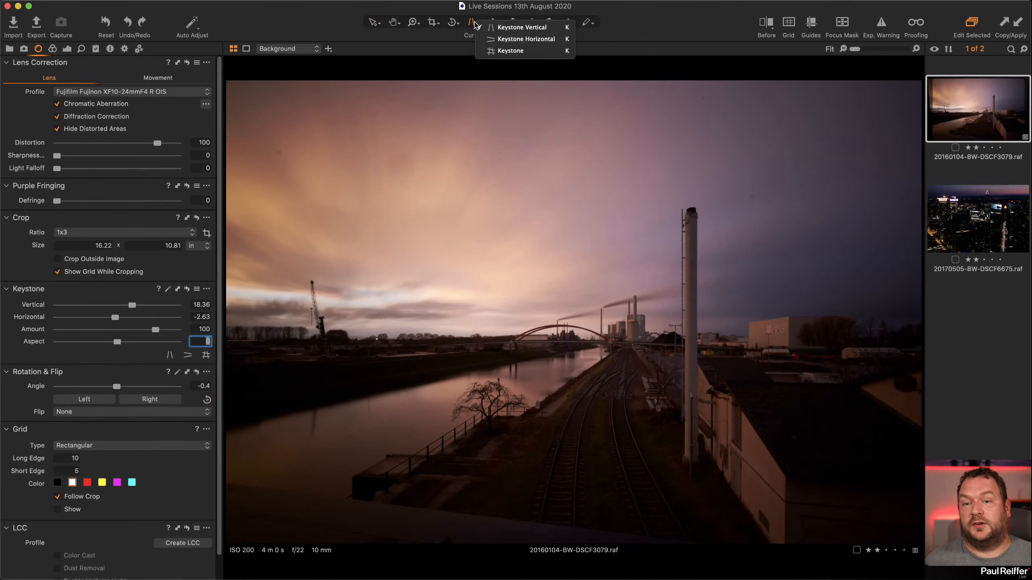
click(518, 29)
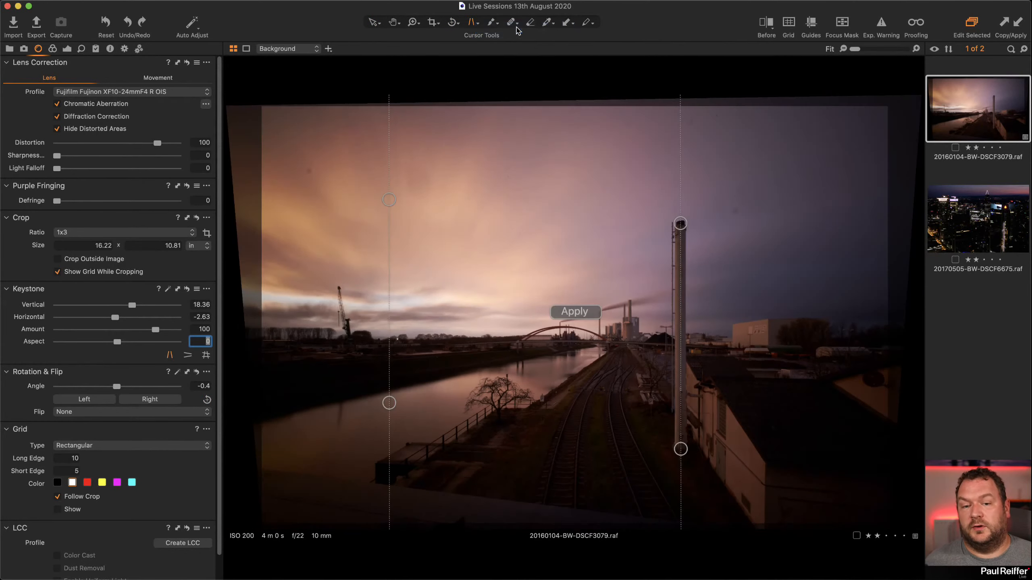
click(476, 25)
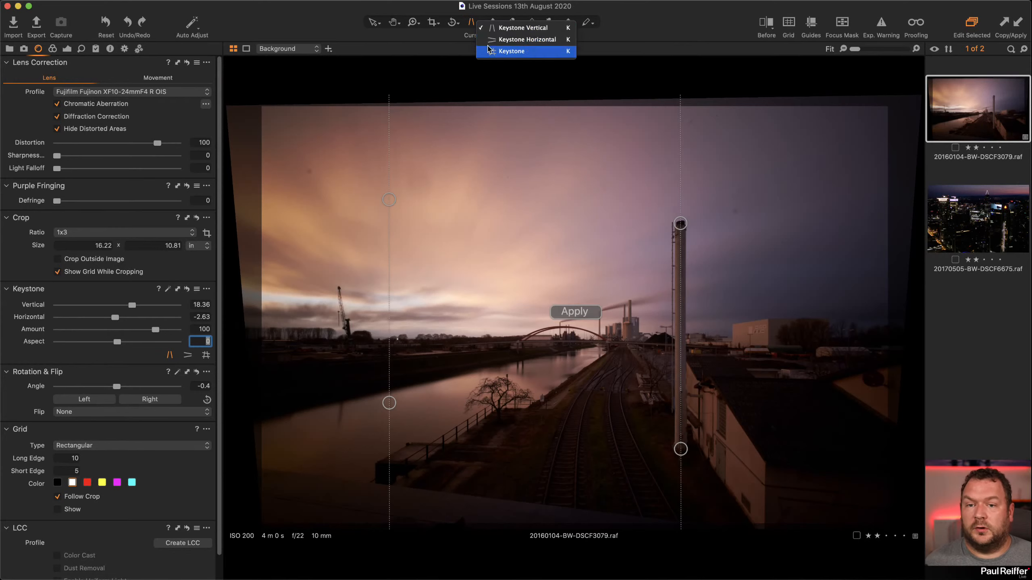
click(494, 40)
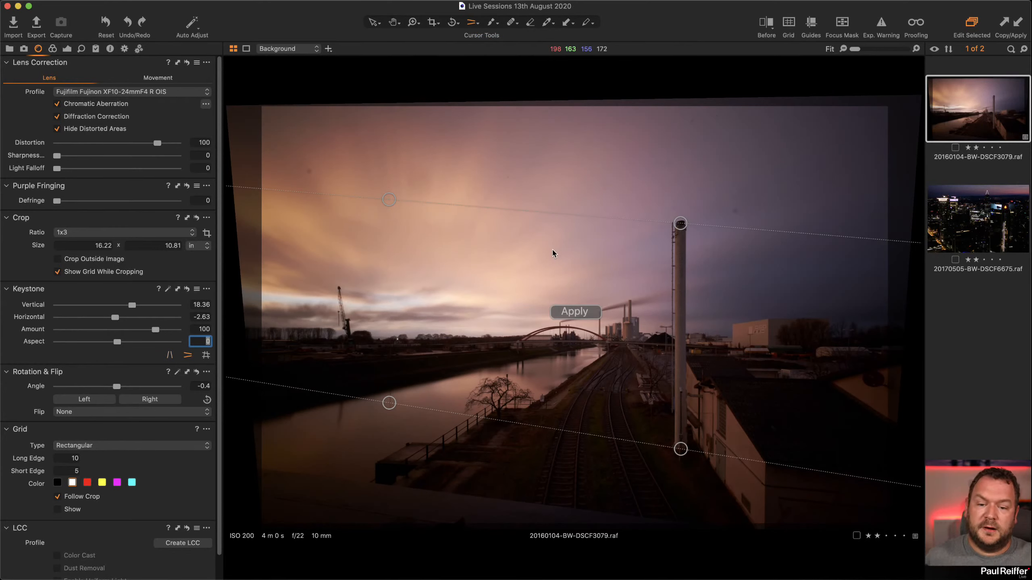
click(473, 24)
click(495, 51)
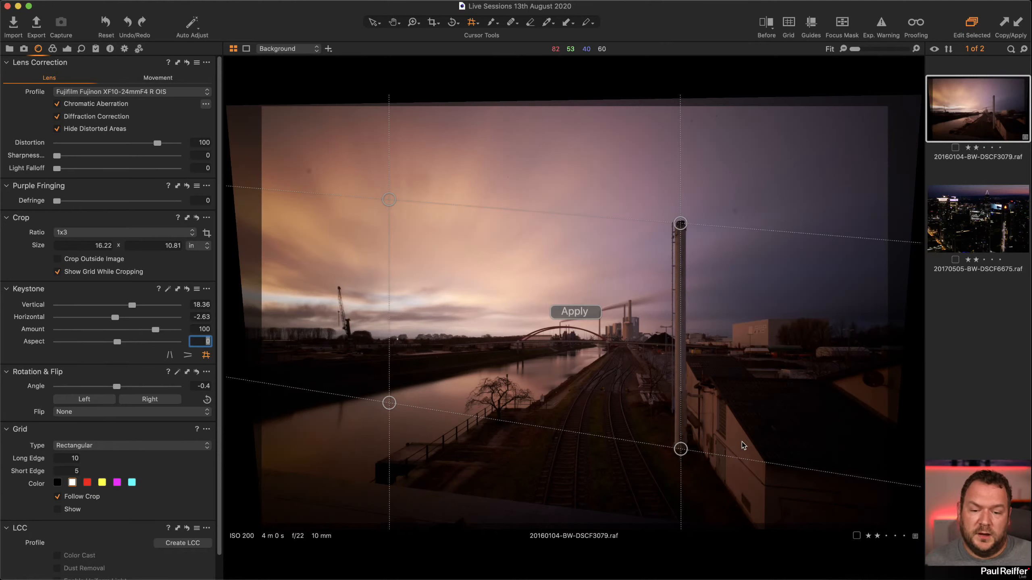
- Lower both bottom keystone points and the upper-left point to skew the horizontal lines, and apply the correction
drag(680, 449, 681, 477)
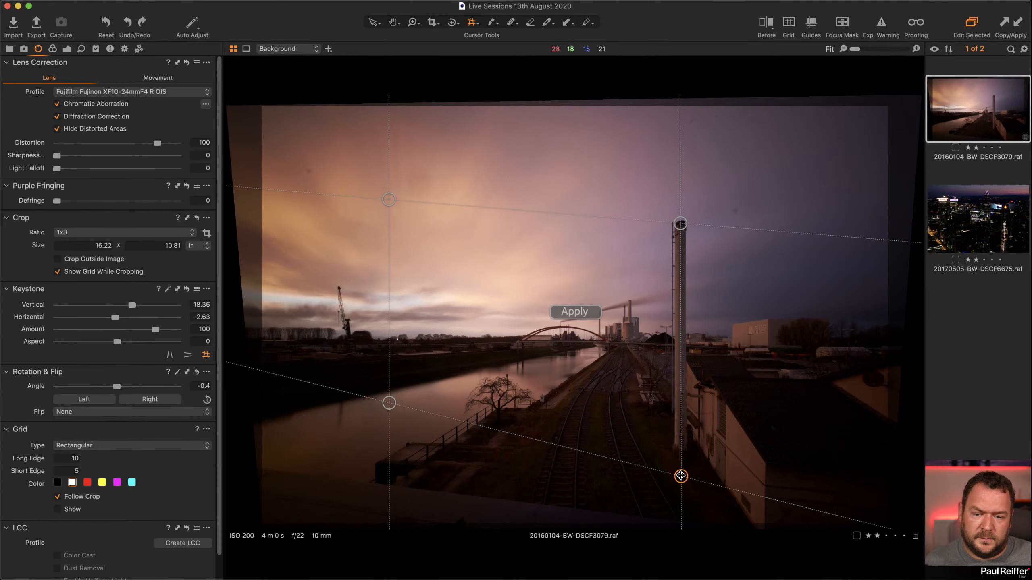
drag(389, 403, 389, 437)
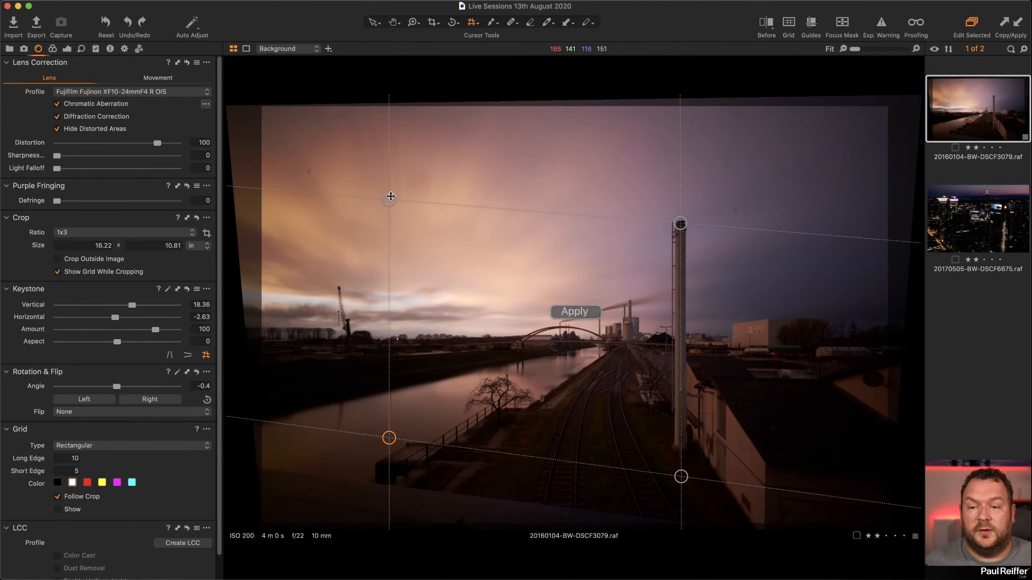
drag(388, 200, 389, 247)
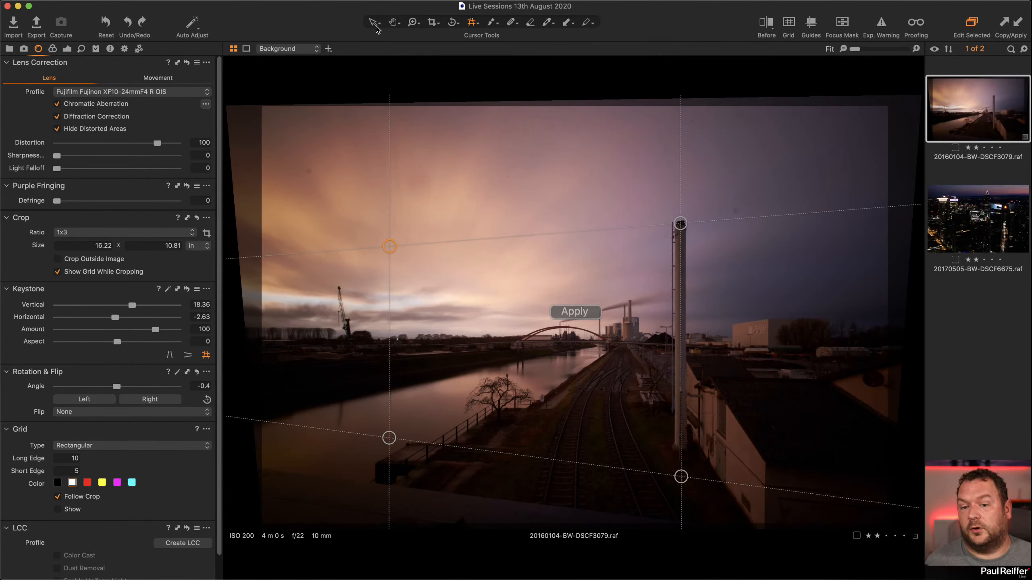
click(575, 312)
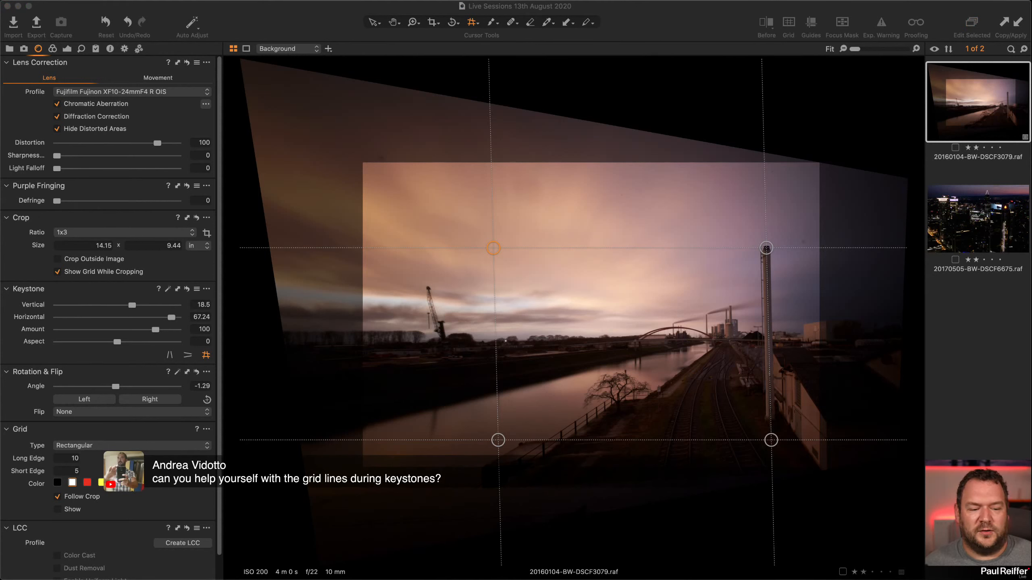
- Show the grid overlay with Long Edge and Short Edge both set to 4, and hide it again
click(783, 23)
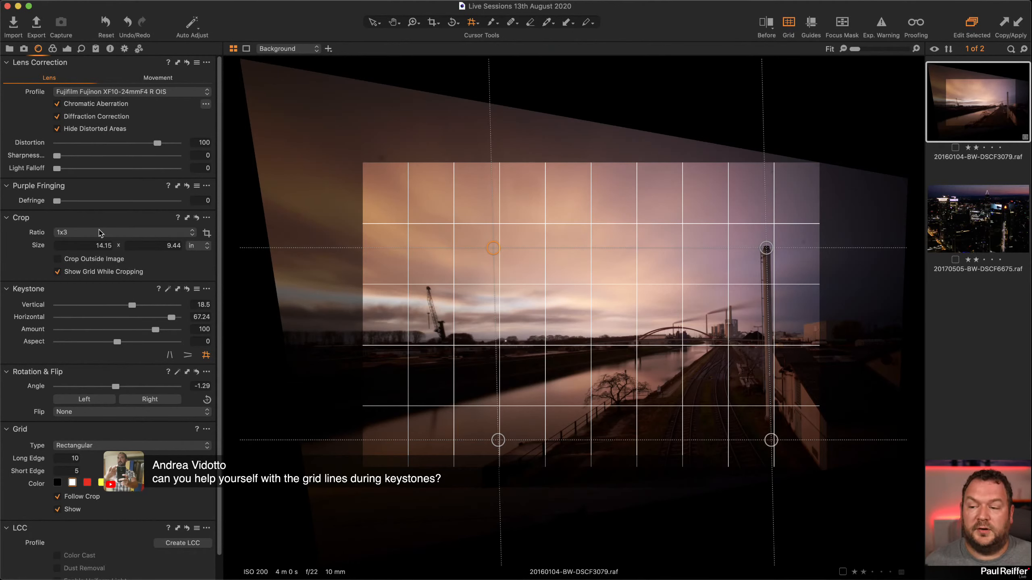
scroll(12, 475, down, 1)
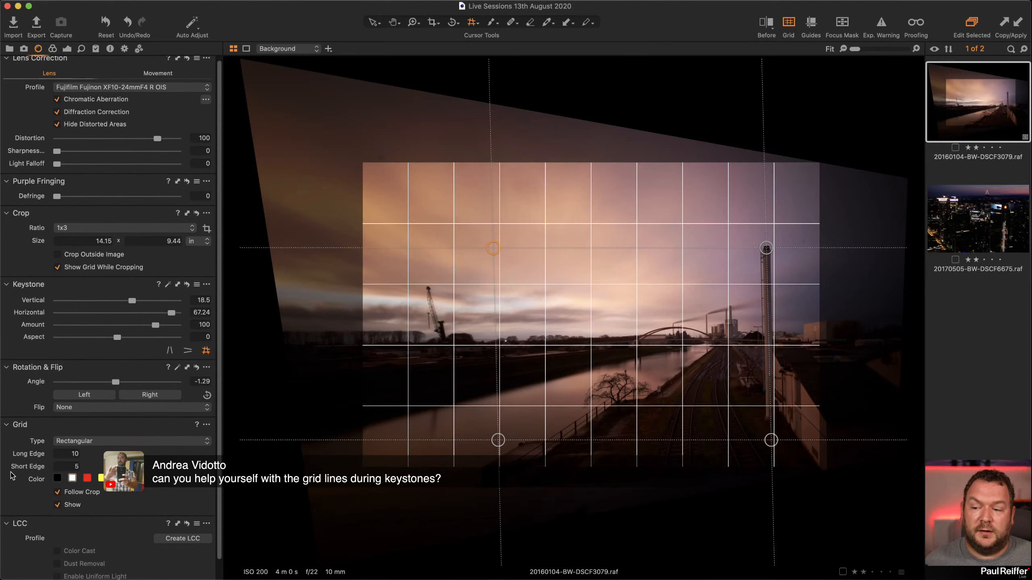
click(69, 453)
text(4)
key(Tab)
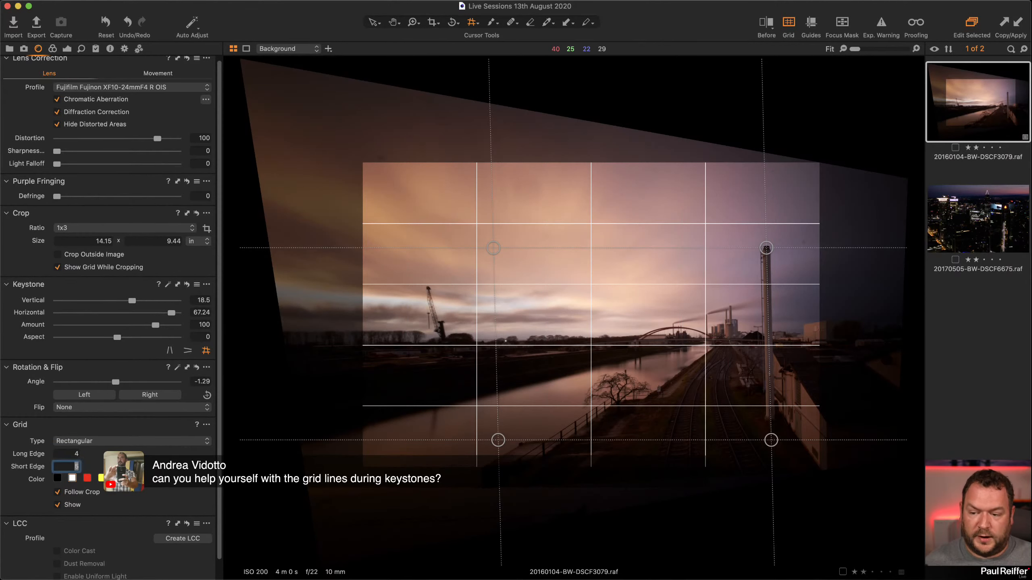
text(4)
key(Tab)
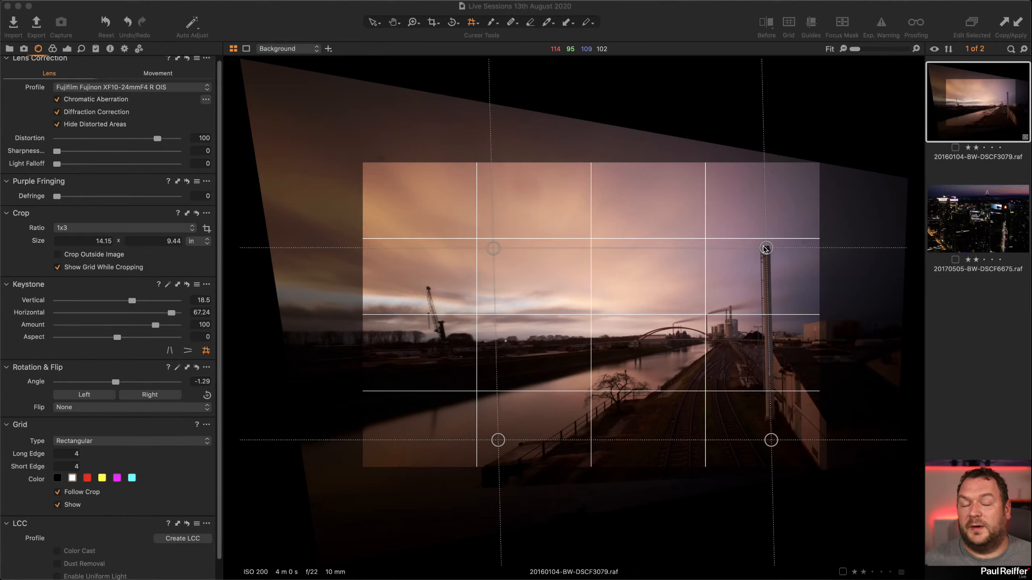
click(788, 23)
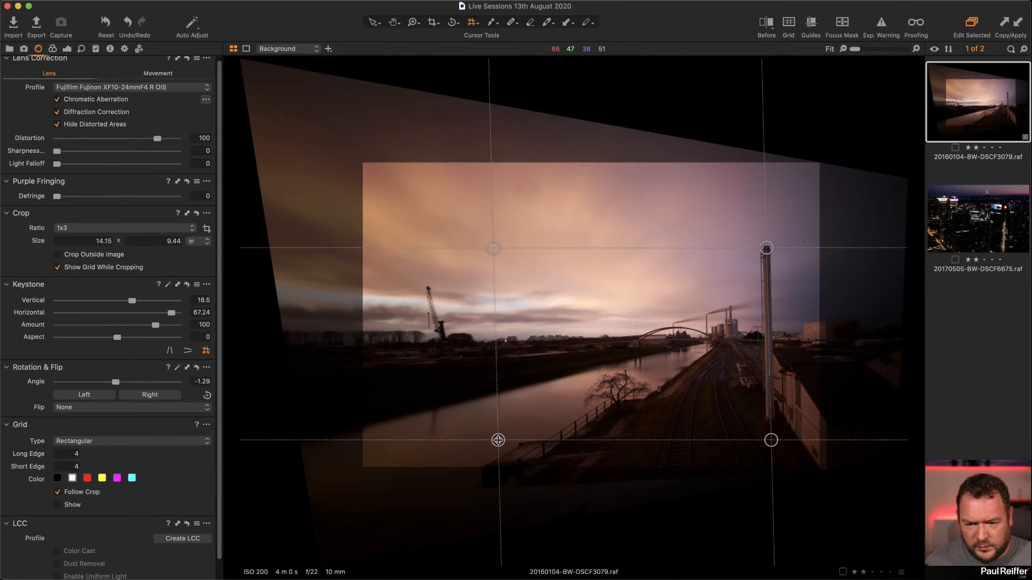
- Move the lower-left keystone point slightly down and the upper-left point up in stages, reapplying the correction
drag(498, 440, 497, 446)
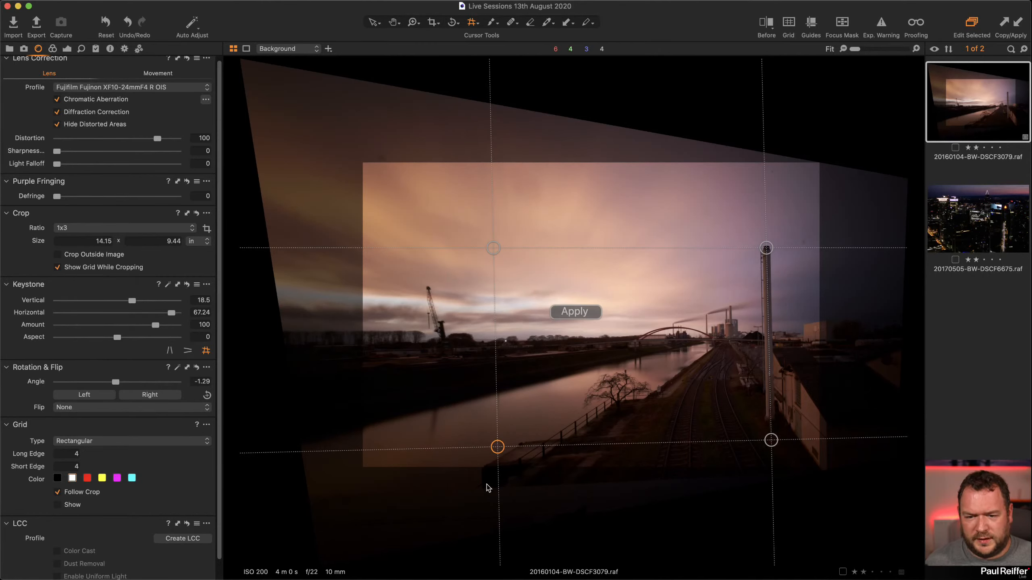
drag(493, 248, 492, 243)
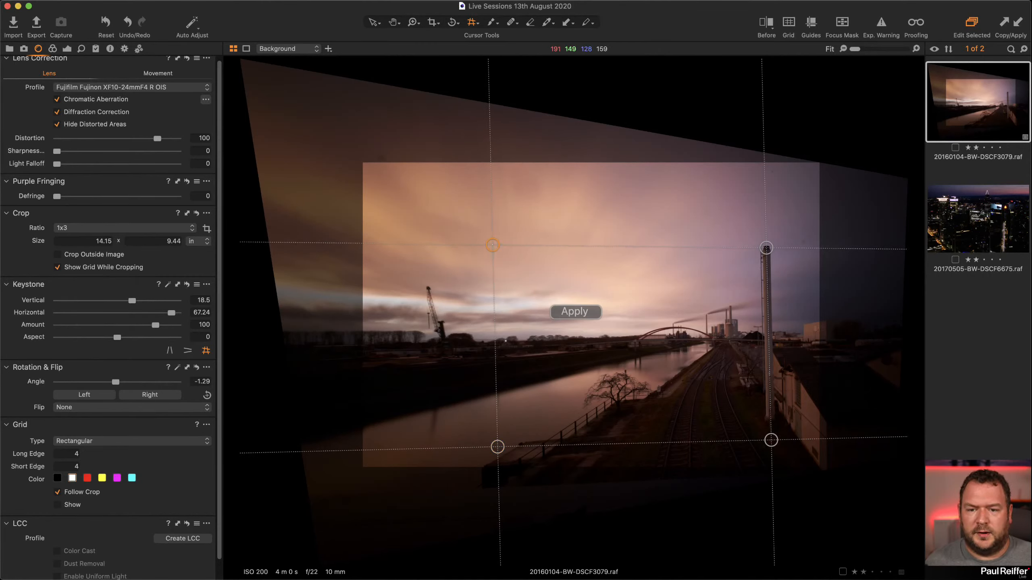
click(591, 311)
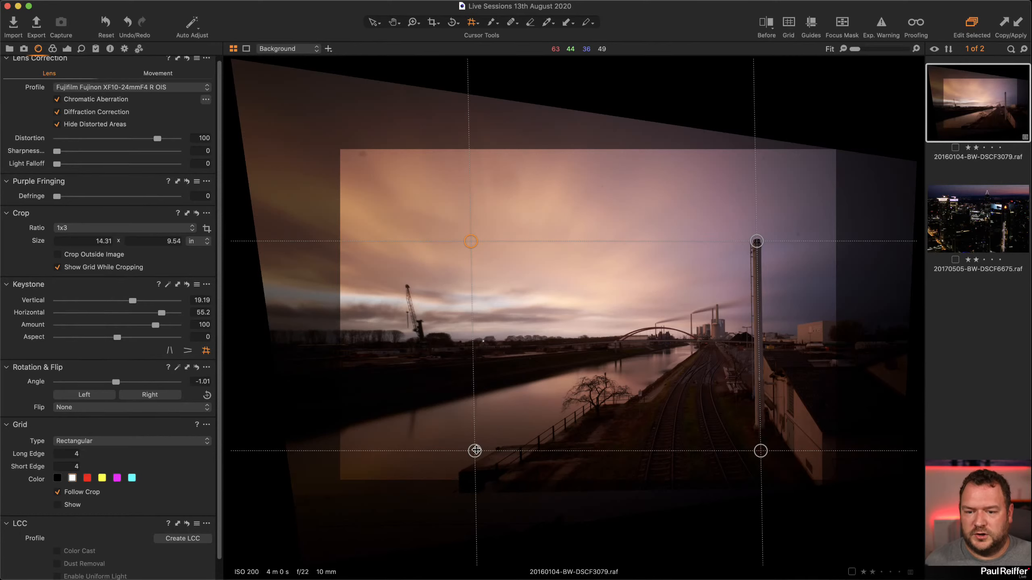
drag(474, 450, 474, 456)
click(585, 310)
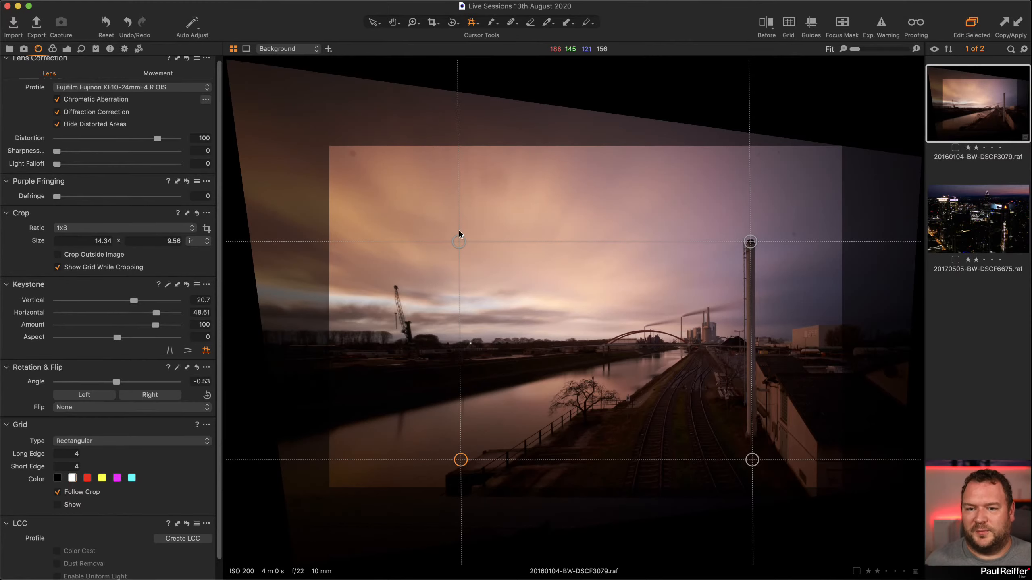
drag(458, 240, 459, 224)
click(596, 309)
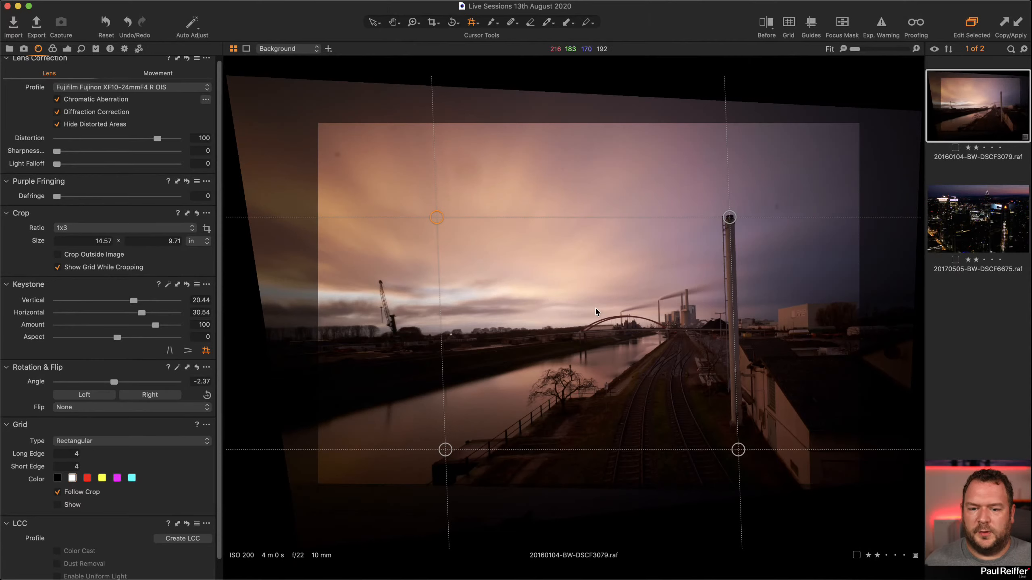
- Fine-tune the lower-left keystone point with a small move up and slight moves back down, applying the correction each time
drag(446, 449, 443, 441)
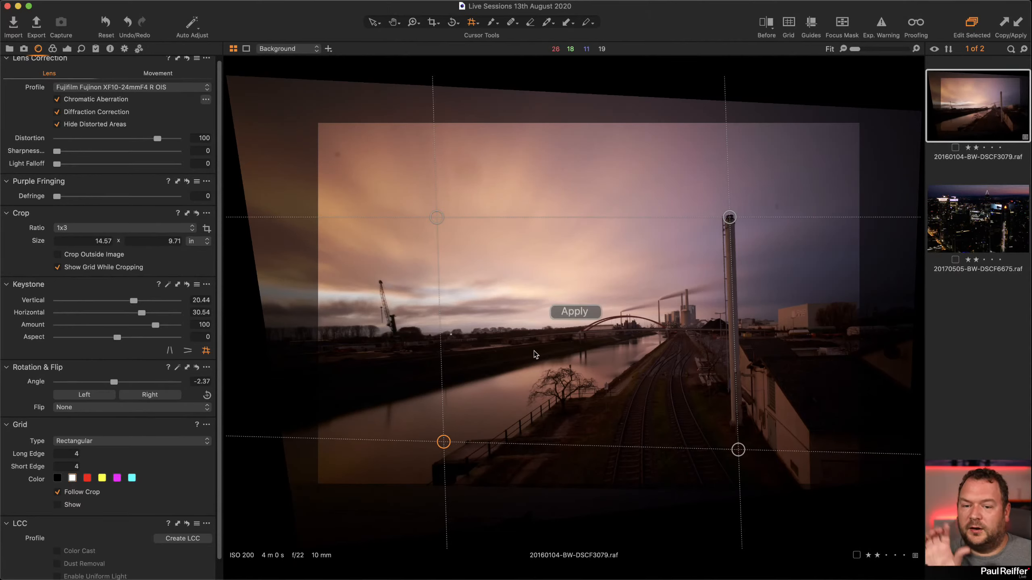
click(564, 311)
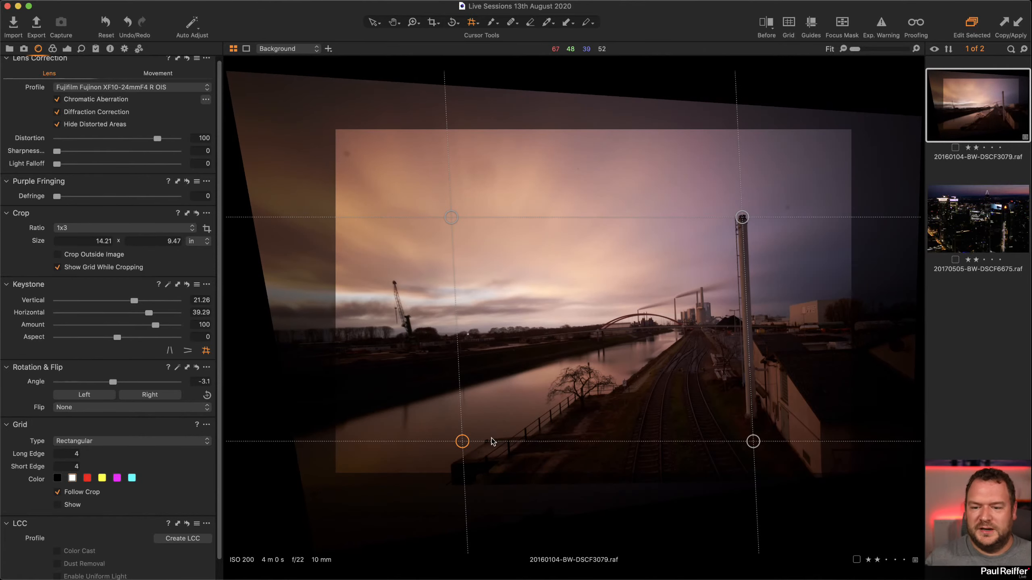
drag(463, 442, 462, 443)
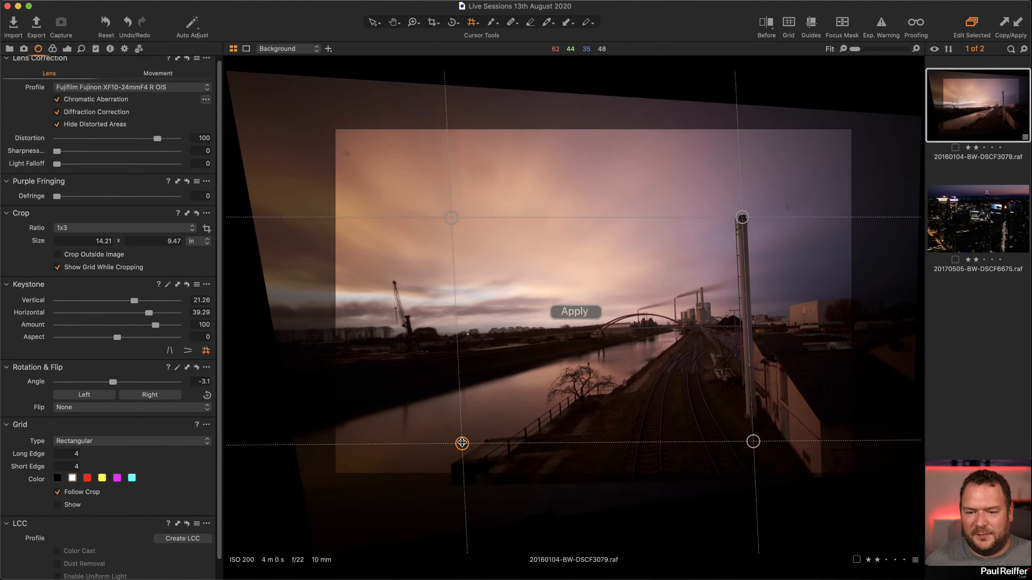
click(575, 312)
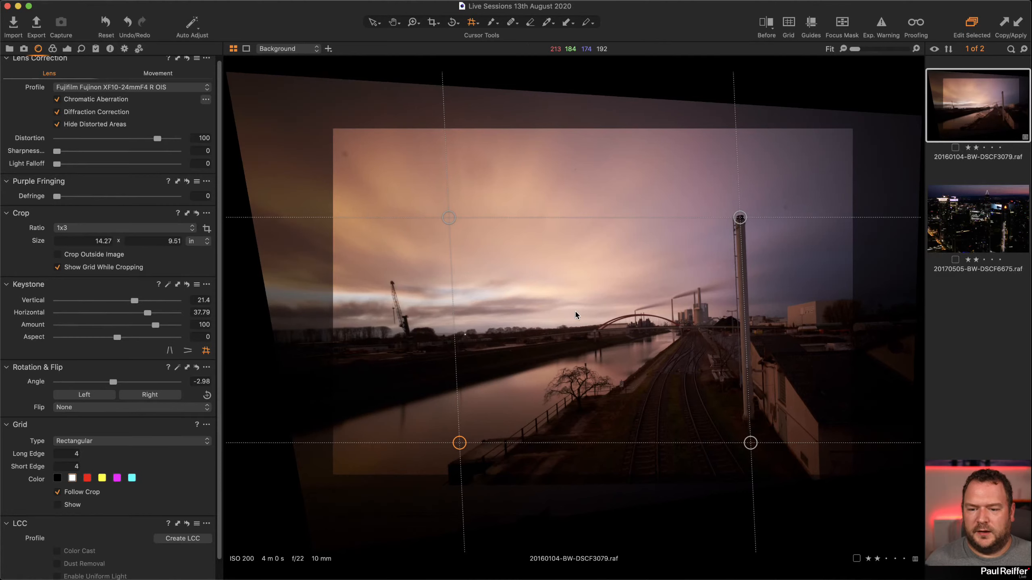
drag(459, 442, 458, 444)
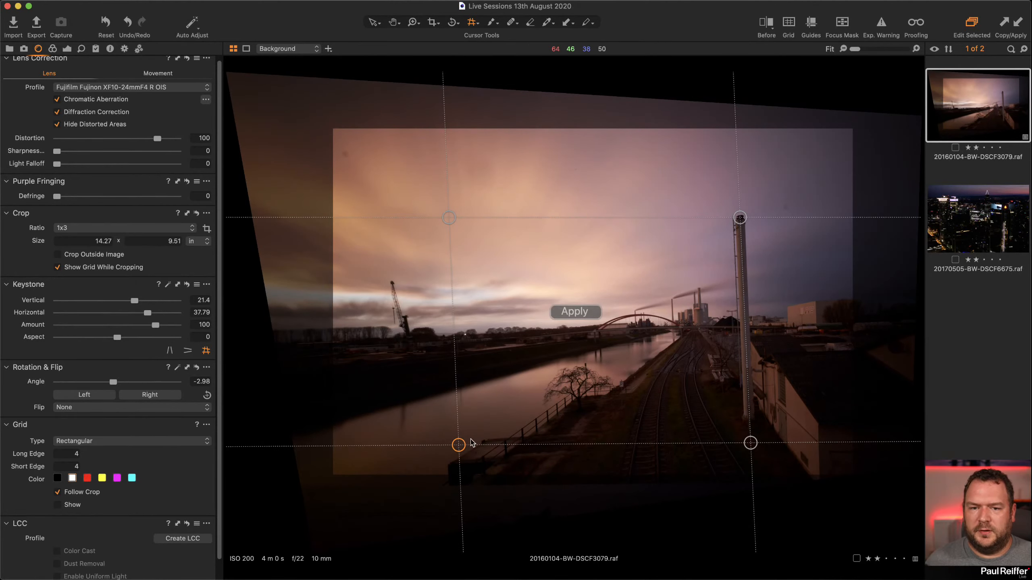
click(574, 312)
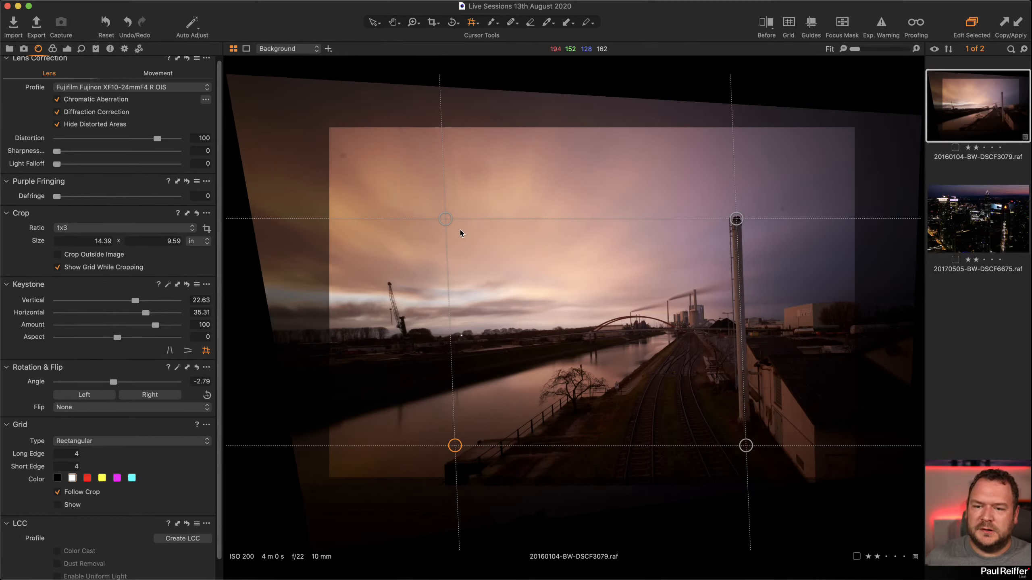
- Move the upper-left keystone point slightly right and, with the grid shown, the lower-right point right, applying both corrections
drag(445, 220, 452, 220)
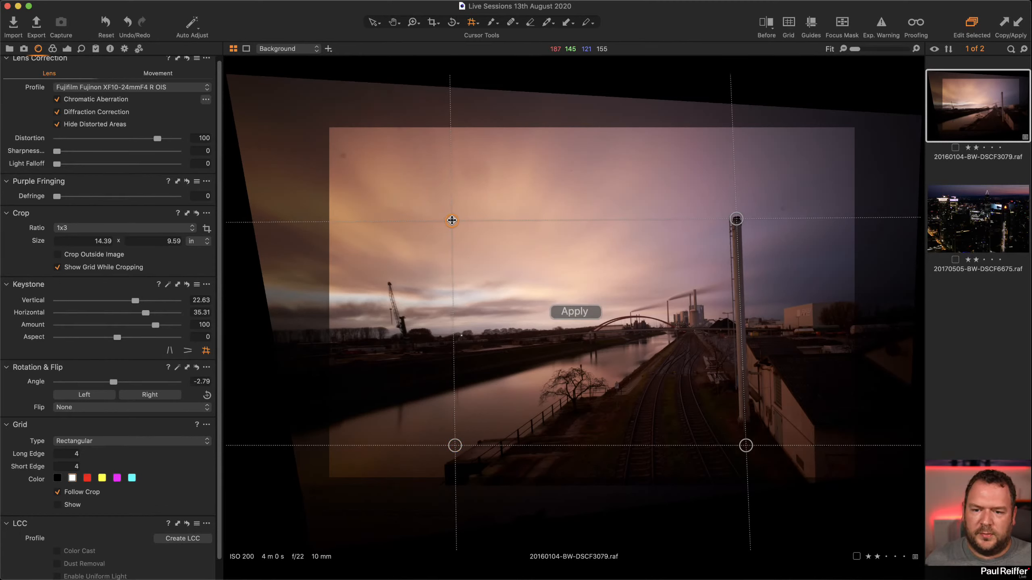
click(586, 312)
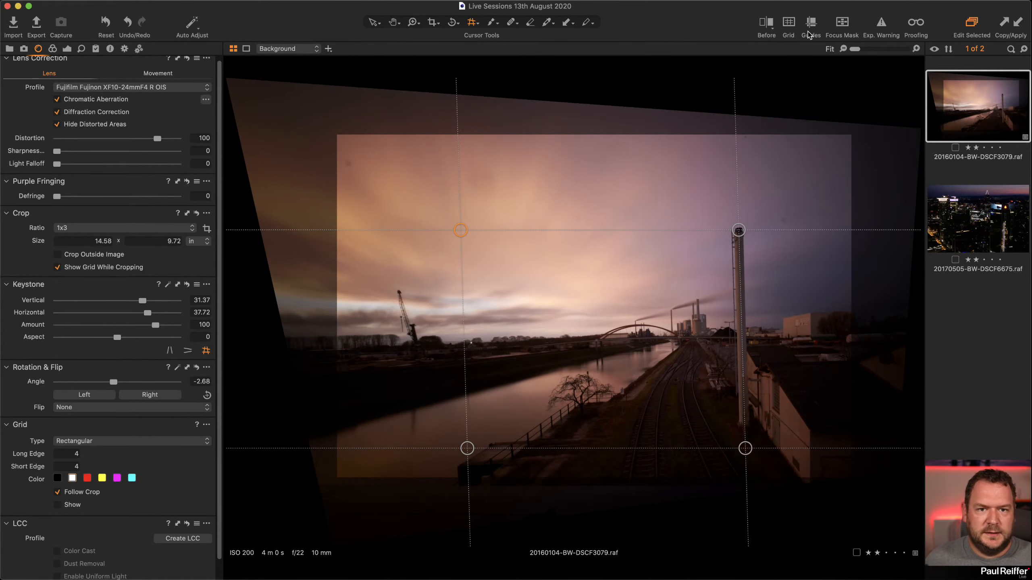
click(790, 24)
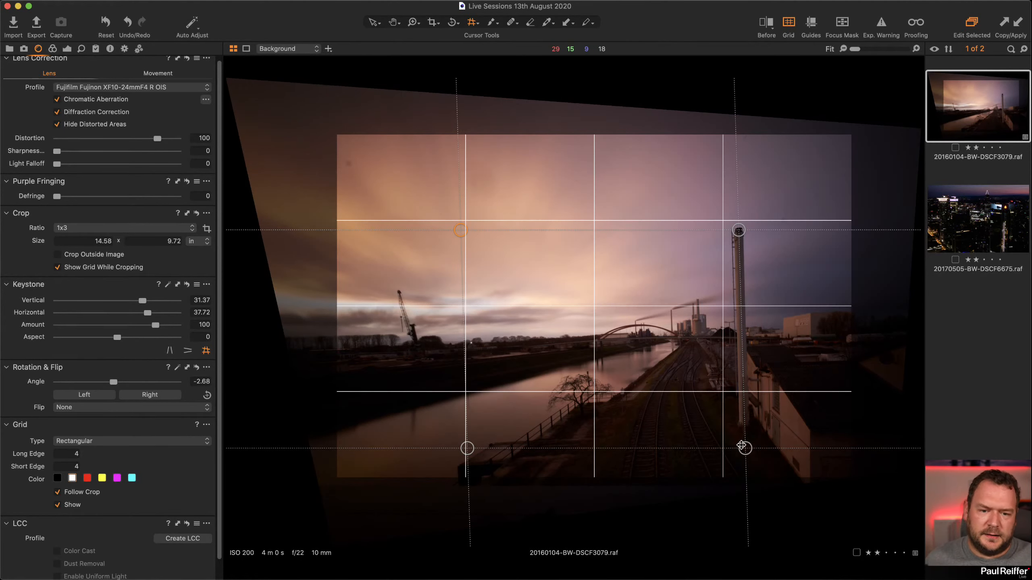
drag(741, 446, 755, 448)
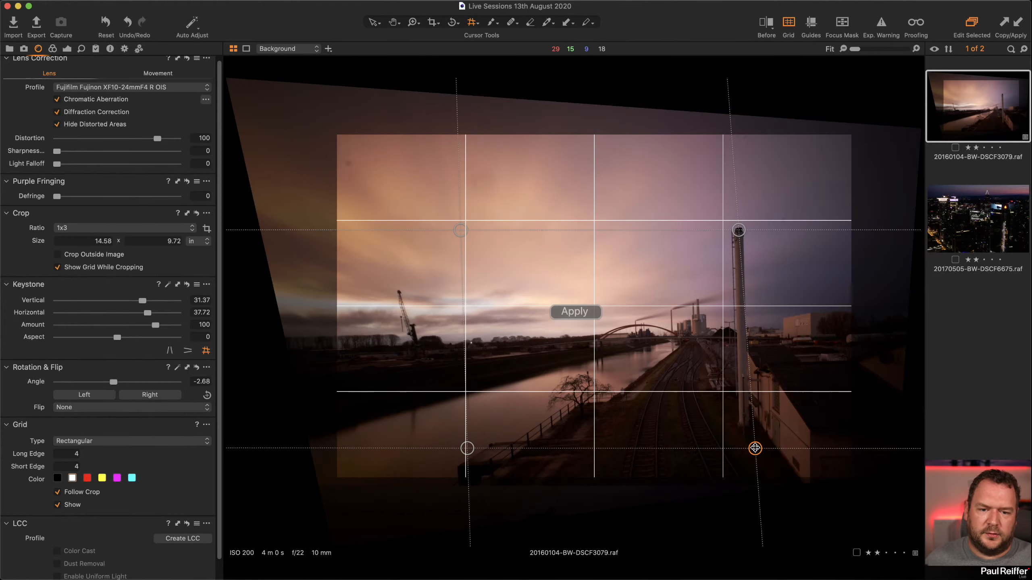
click(571, 310)
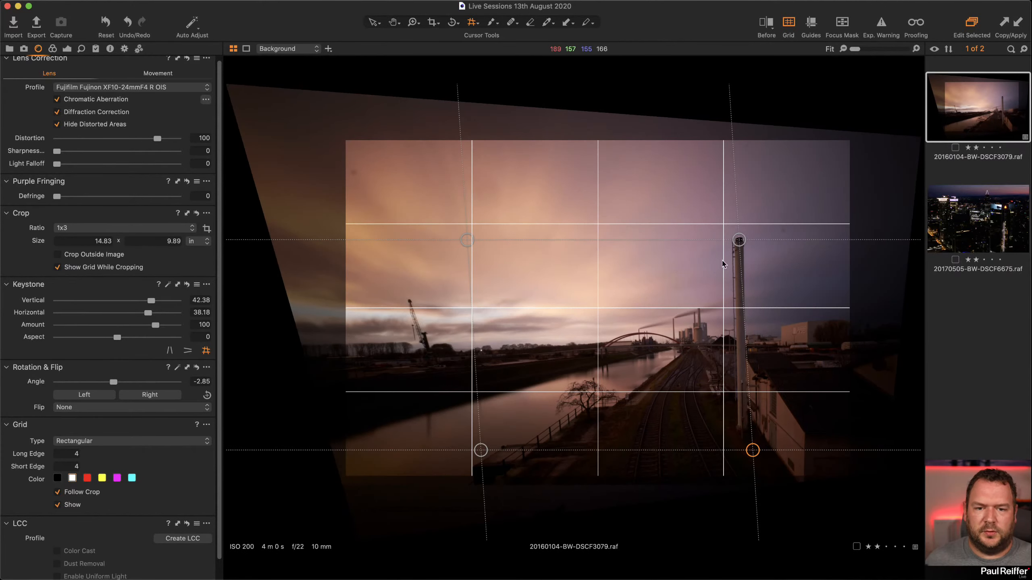
- Move the upper-right keystone point slightly left and the upper-left point slightly down, applying each correction
drag(738, 240, 731, 240)
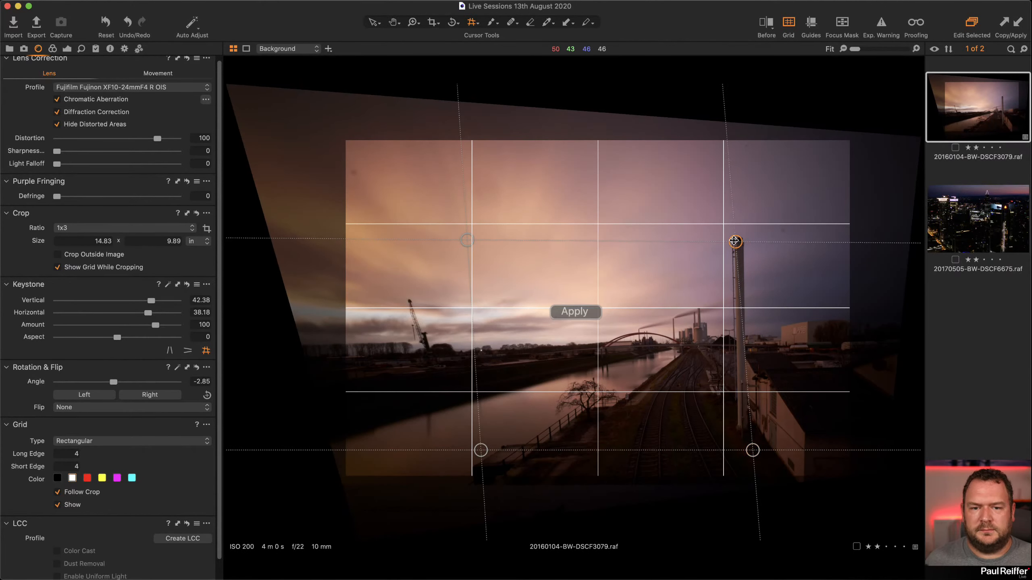
click(567, 310)
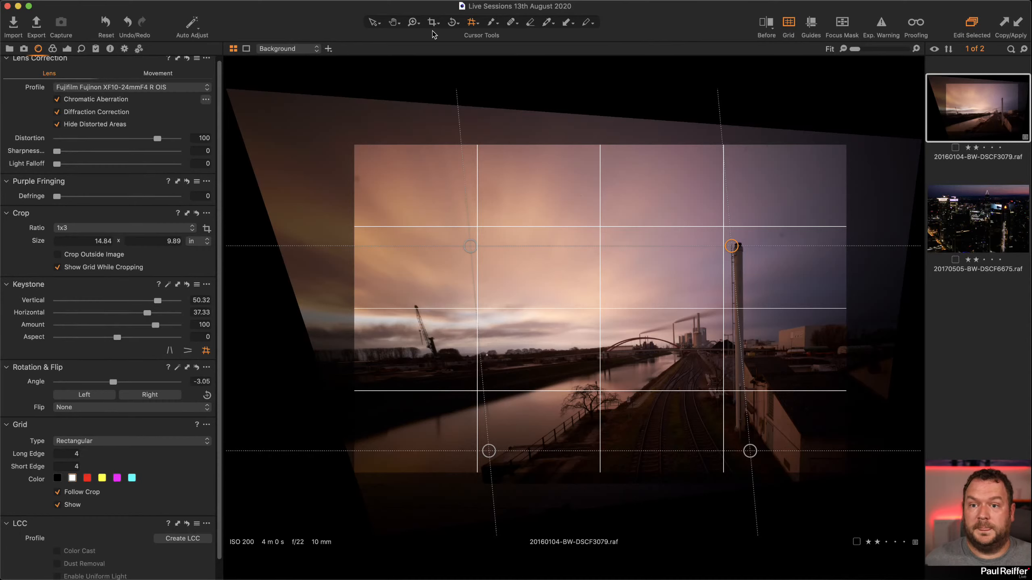
click(372, 23)
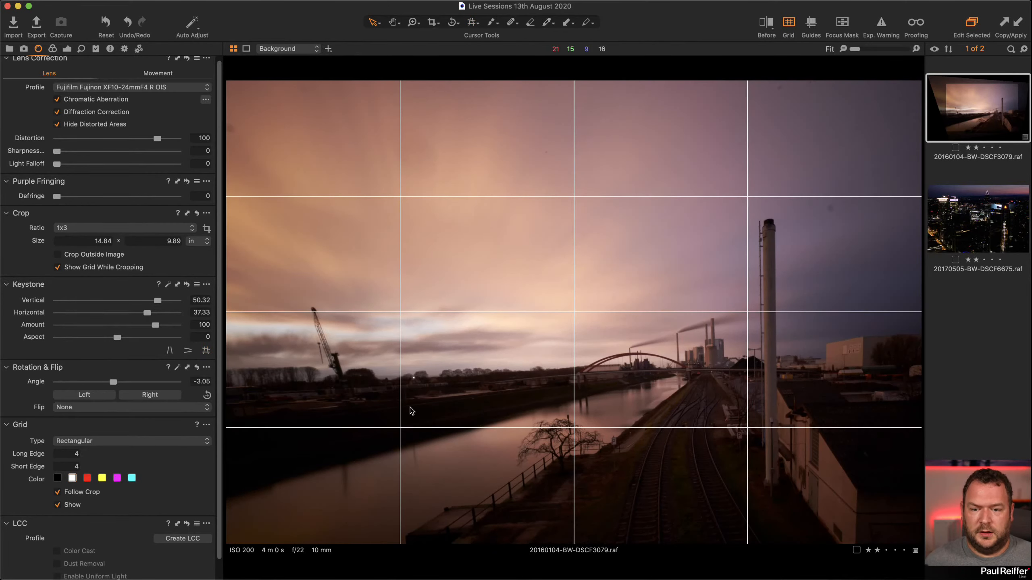
click(471, 22)
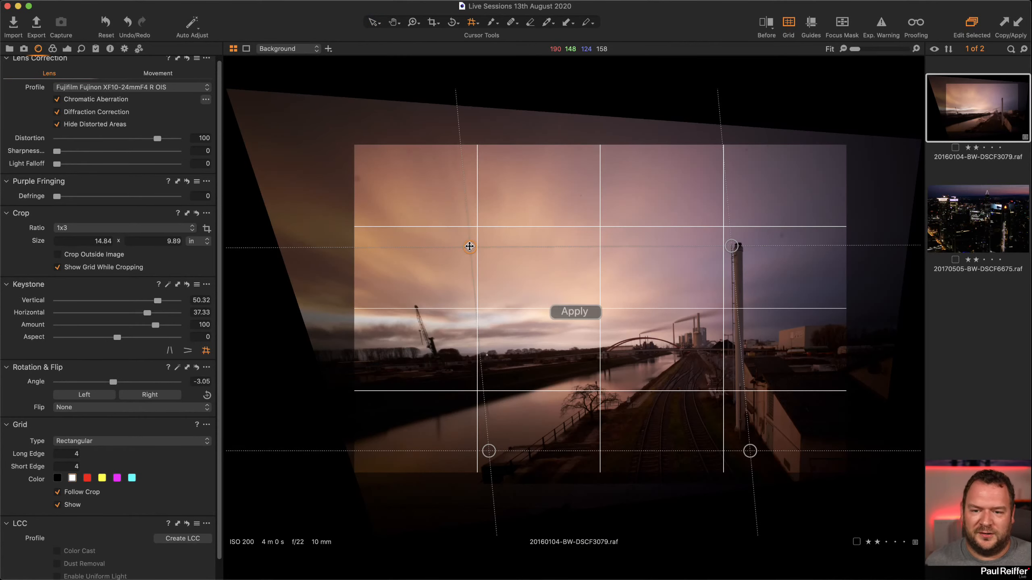
drag(470, 247, 470, 254)
click(565, 312)
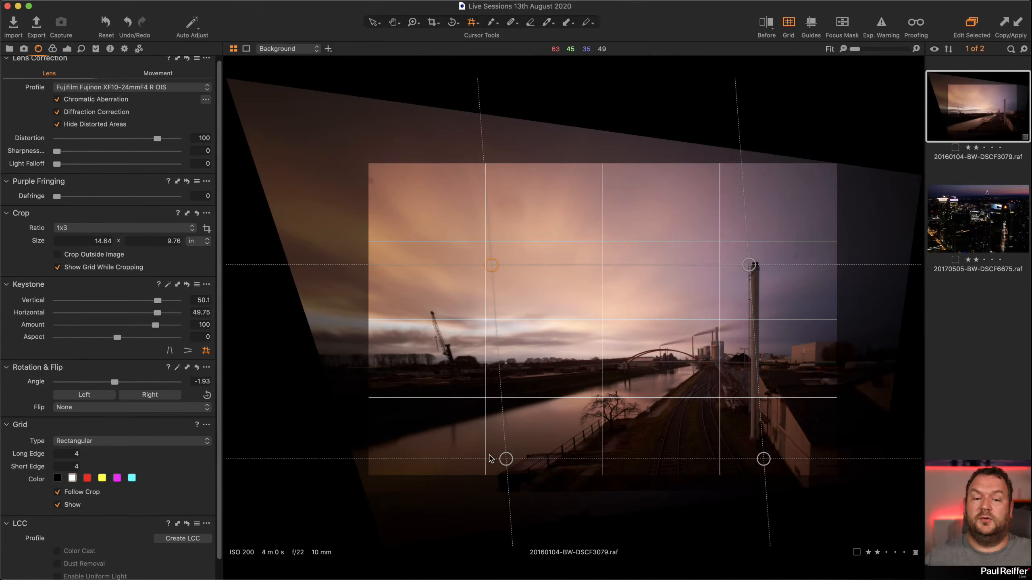
- Show the guides and place the horizontal one along the horizon and the vertical one just right of the grid's first vertical line
click(810, 24)
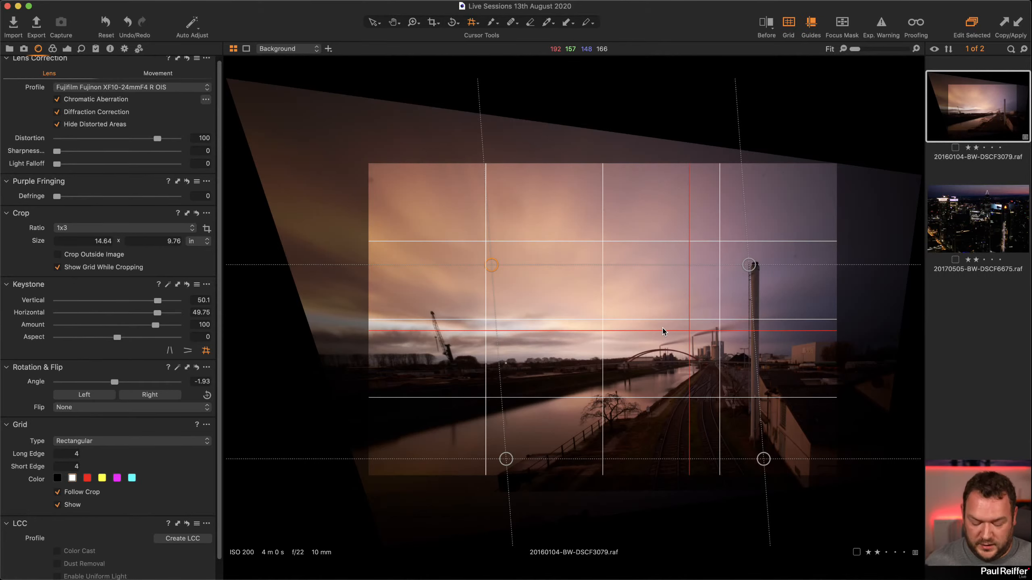
key(v)
drag(662, 330, 666, 379)
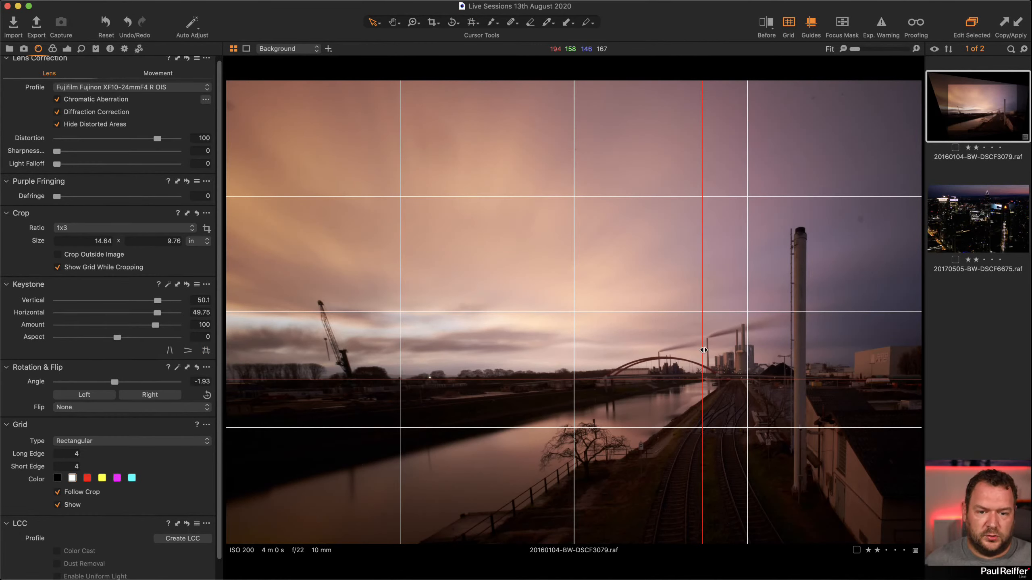
drag(704, 350, 423, 324)
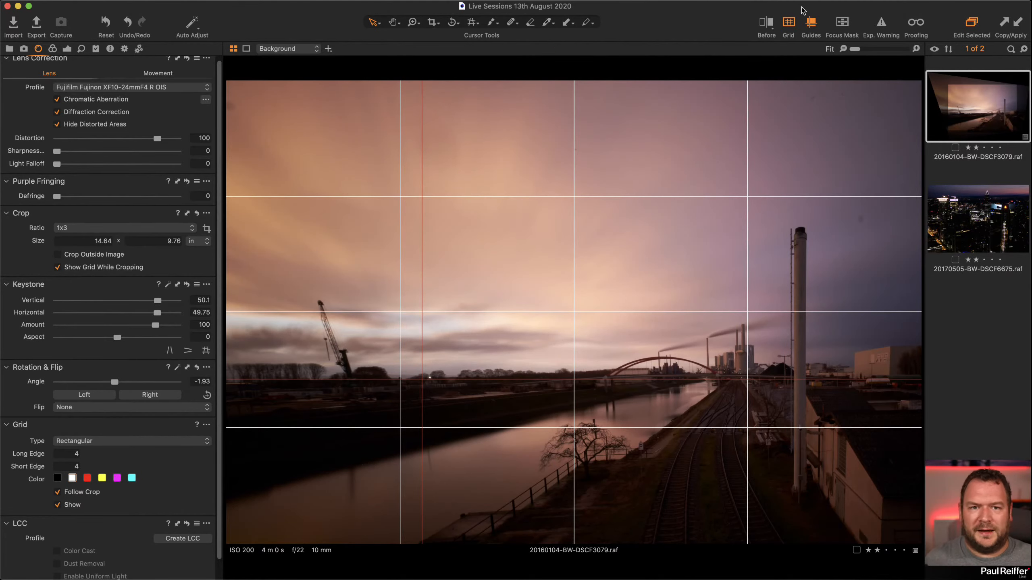
- Move the upper-left keystone point right and the lower-left point left so they line up with the vertical guide, applying both corrections
click(471, 23)
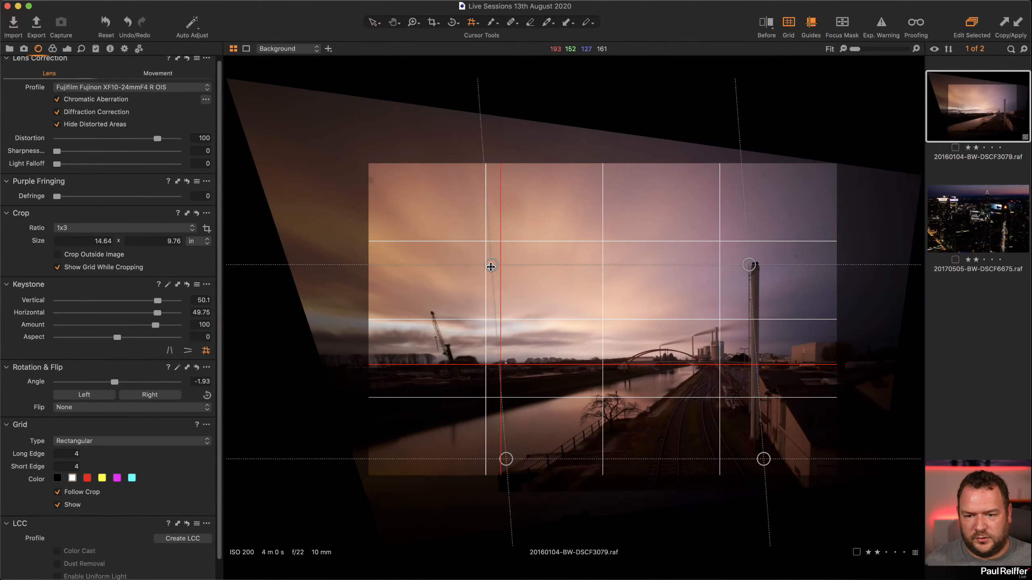
drag(491, 267, 502, 268)
click(574, 312)
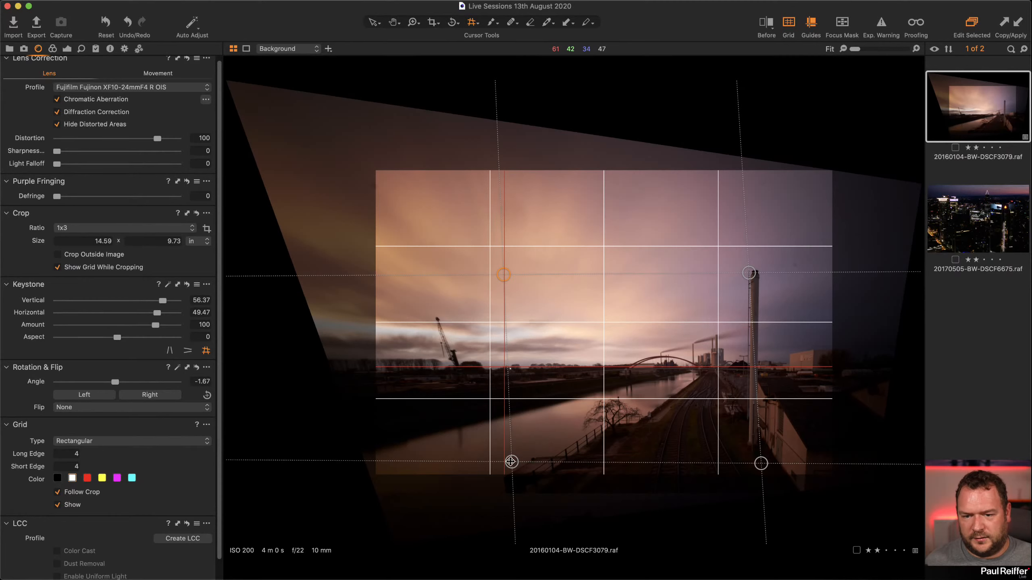
drag(511, 462, 503, 463)
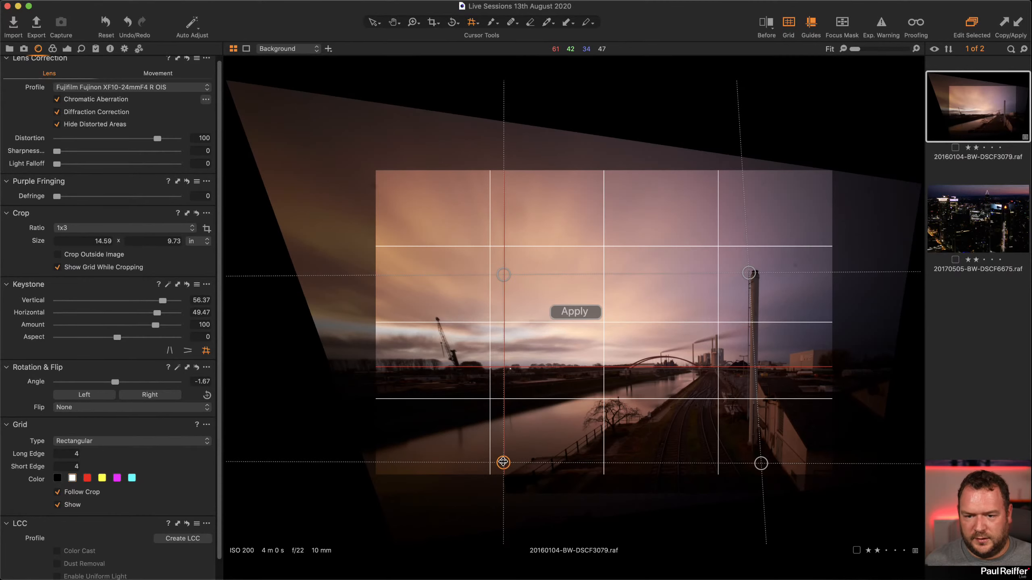
click(575, 312)
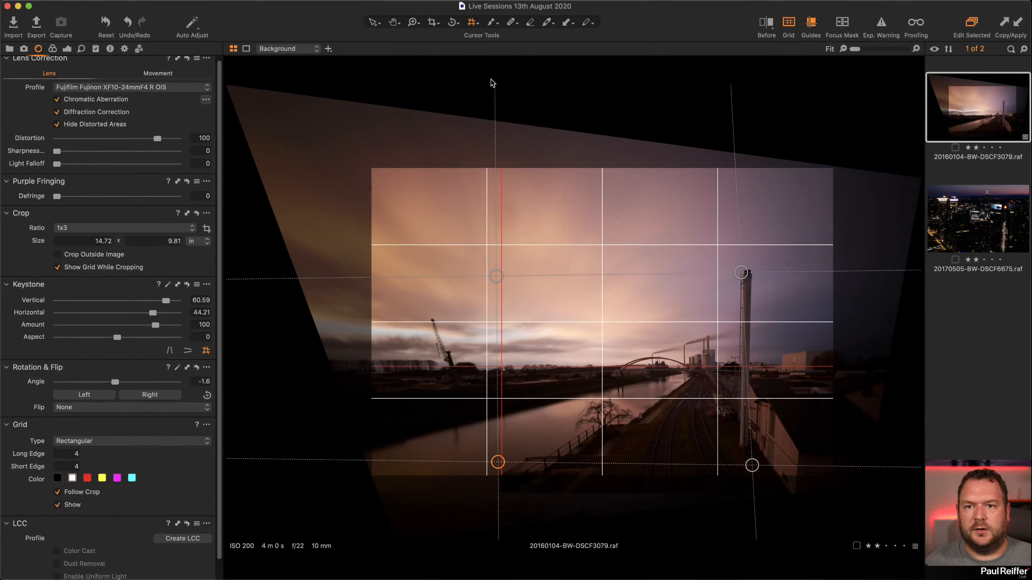
click(377, 24)
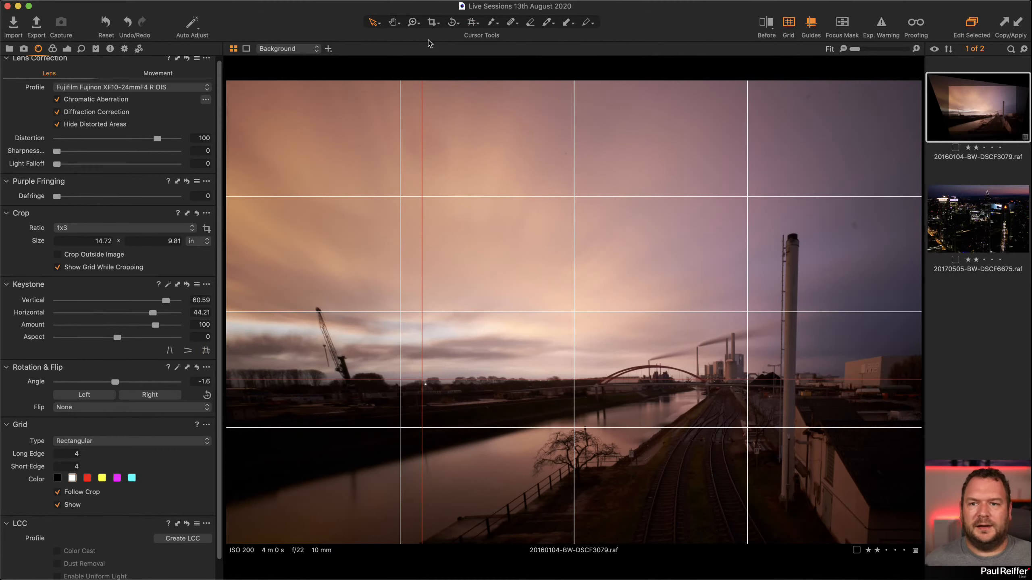
- Nudge the upper-right keystone point slightly right towards the chimney top in stages, reapplying the correction each time
click(470, 23)
drag(746, 276, 751, 274)
click(588, 310)
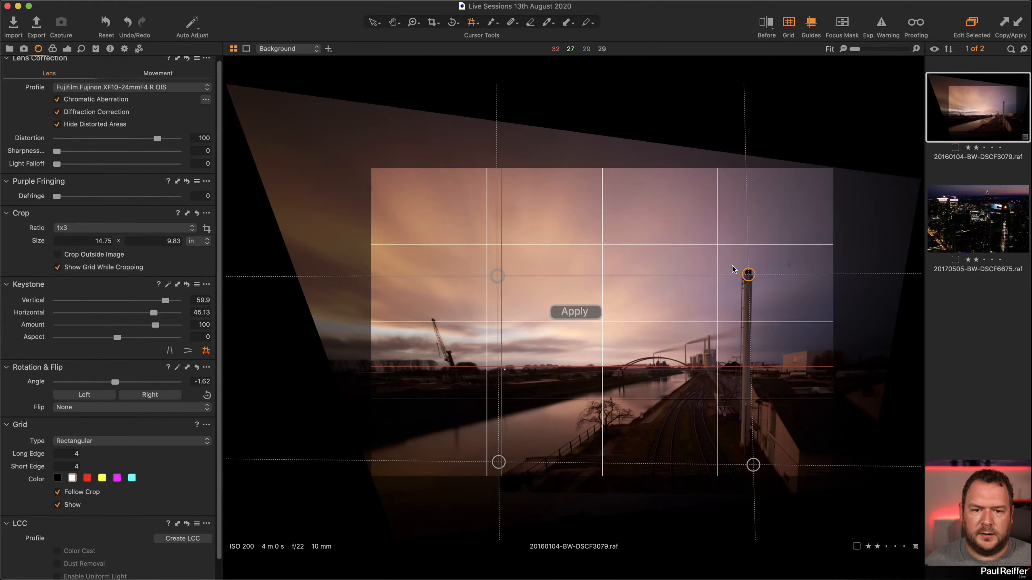
click(585, 312)
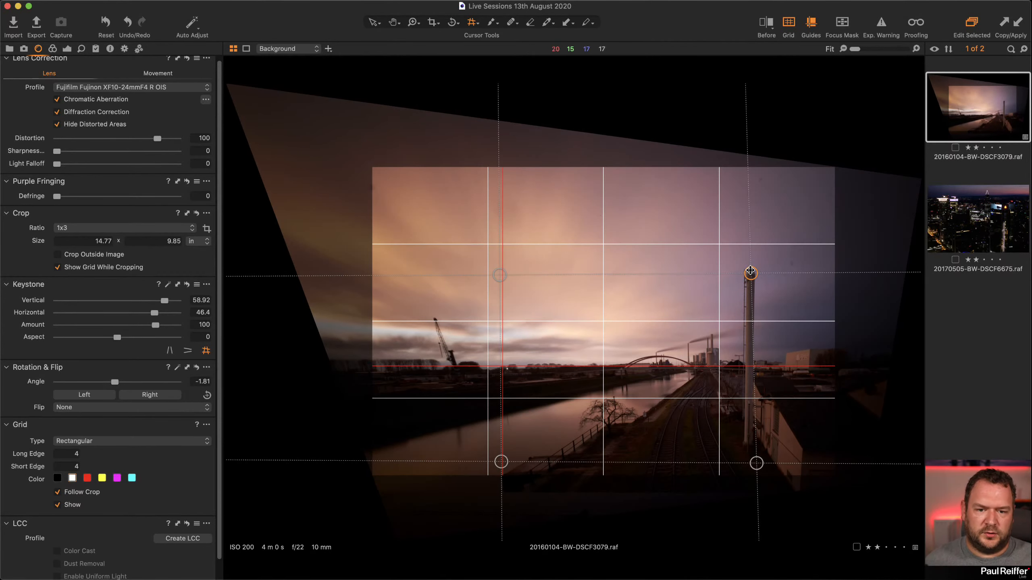
click(374, 23)
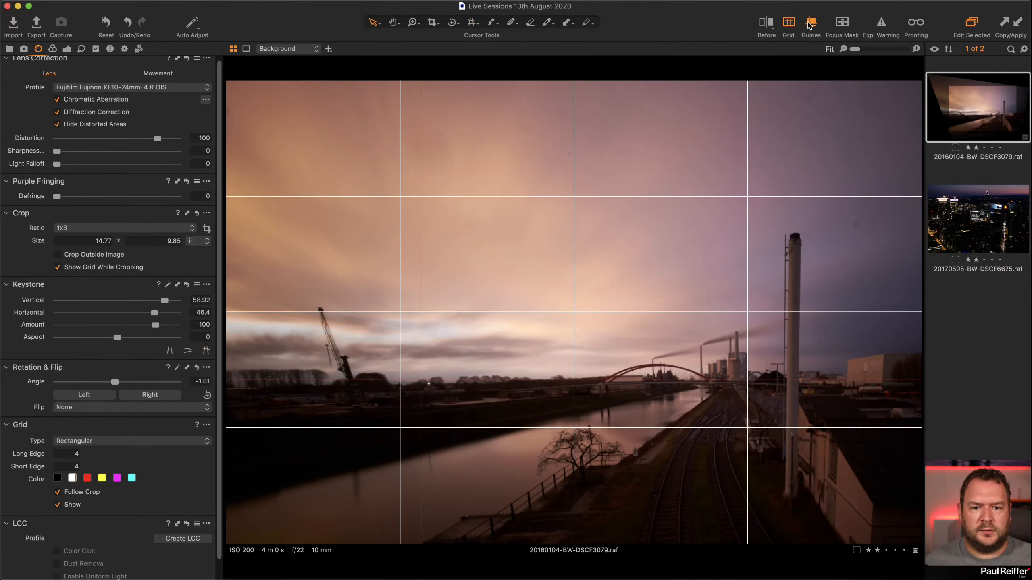
- Place the vertical guide along the tall chimney at about 3659 px, and apply another slight rightward move of the upper-right keystone point
drag(423, 332, 801, 359)
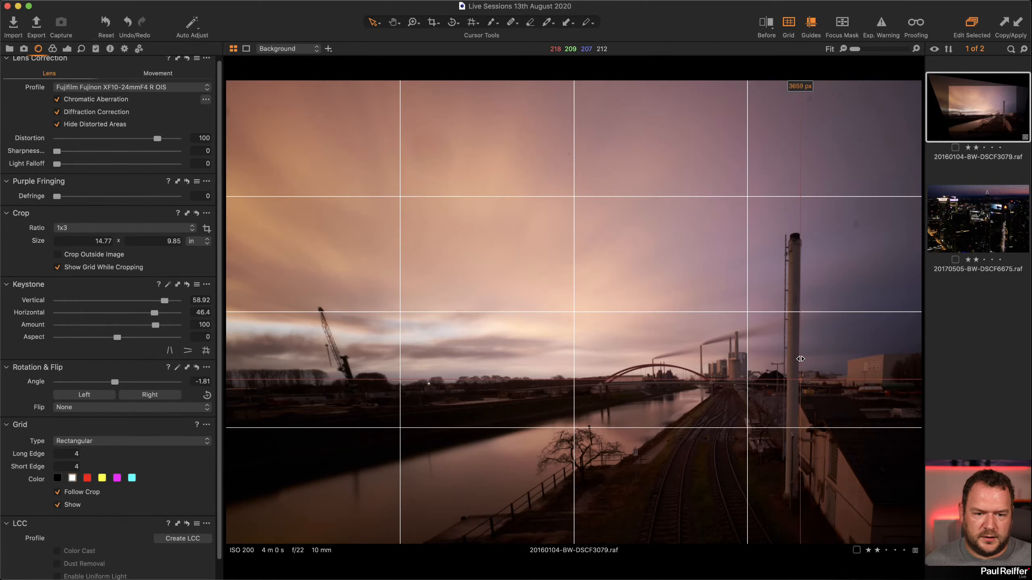
click(470, 23)
drag(748, 271, 751, 271)
click(588, 312)
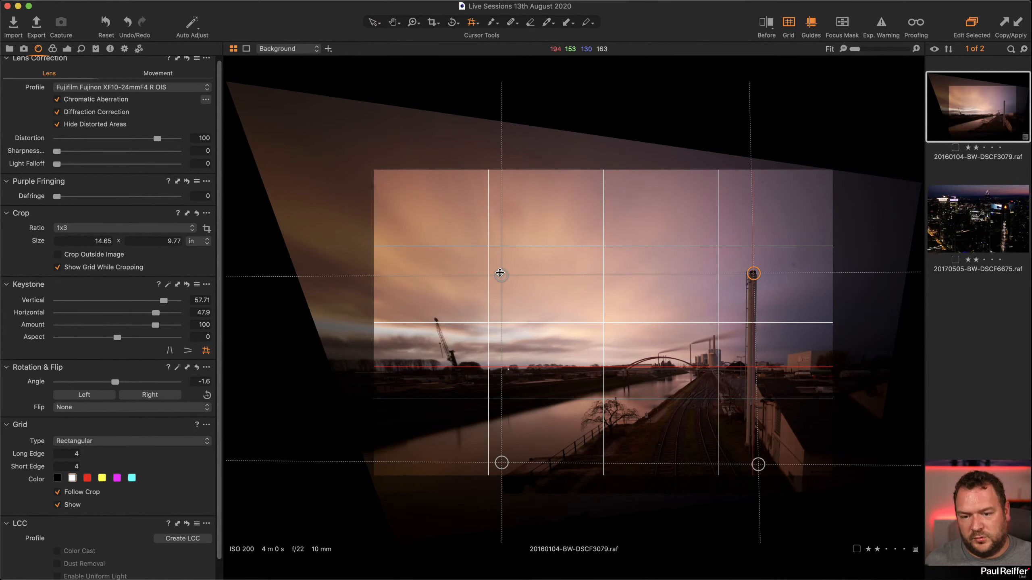
- Move the lower-left keystone point slightly right and up, and the upper-right point right above the lower-right one, applying both corrections
drag(503, 461, 509, 459)
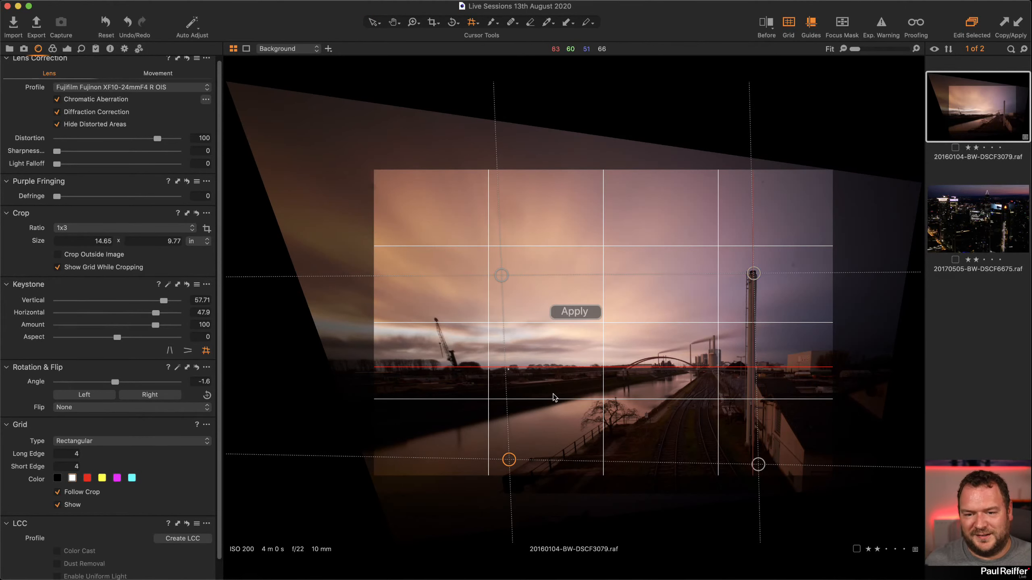
click(574, 311)
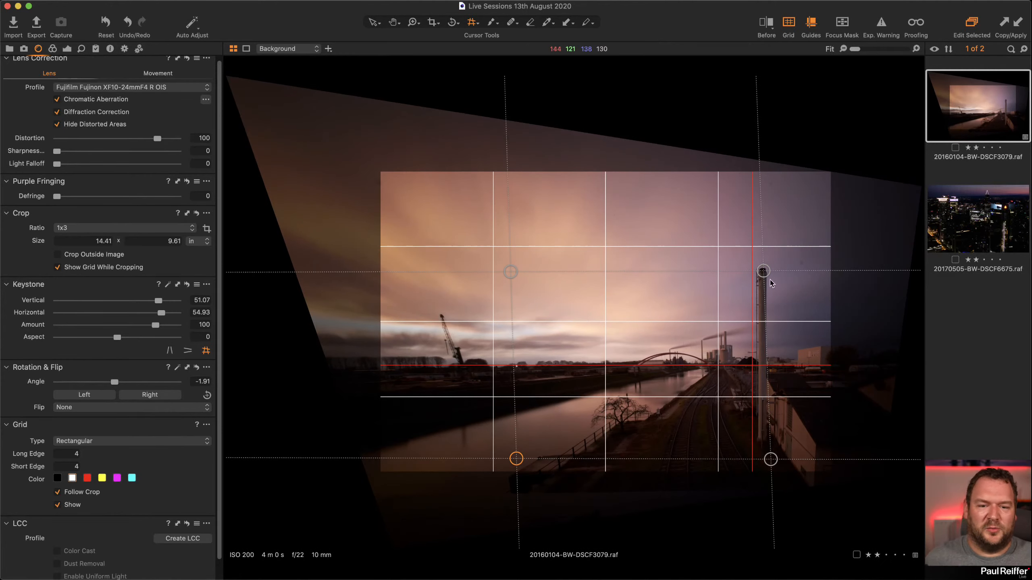
drag(764, 271, 770, 271)
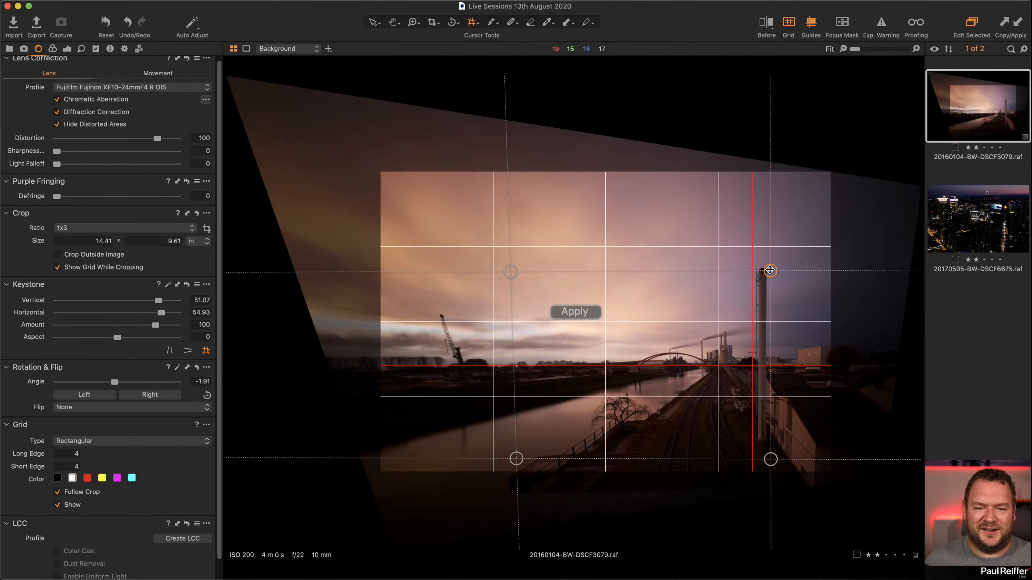
click(576, 317)
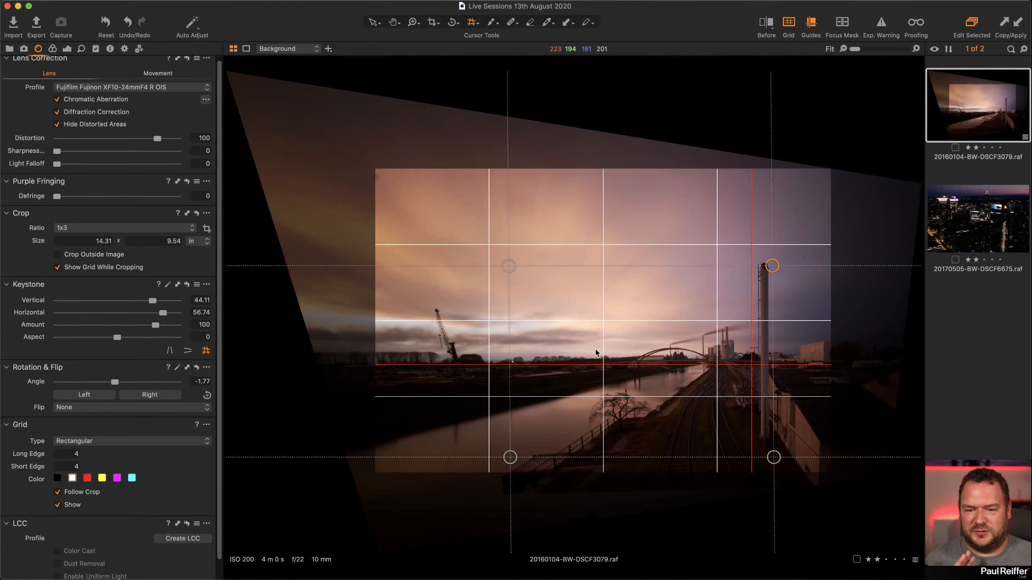
- Return to the corrected image view and hide both the grid and the guides
click(373, 23)
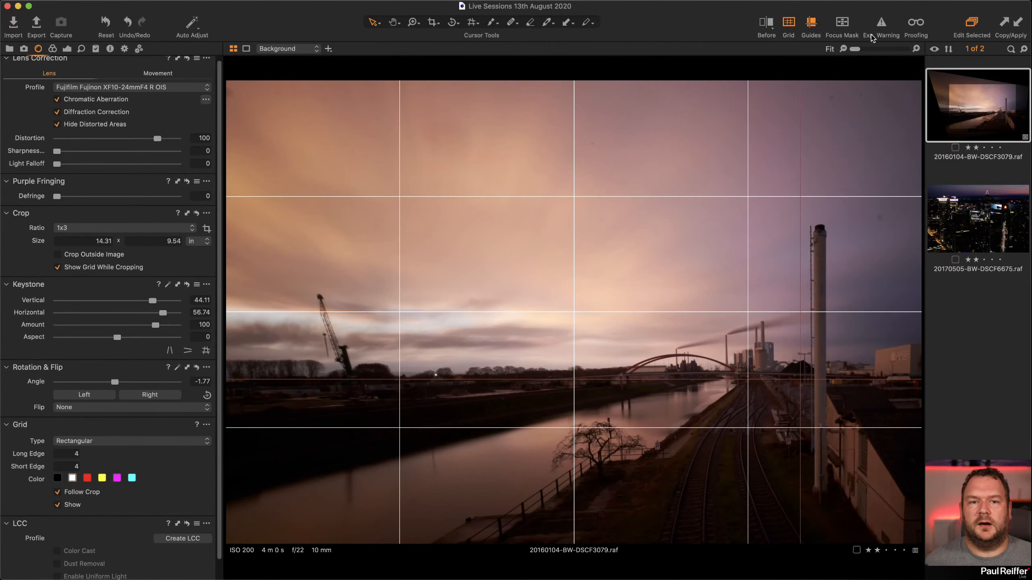
click(786, 25)
click(811, 27)
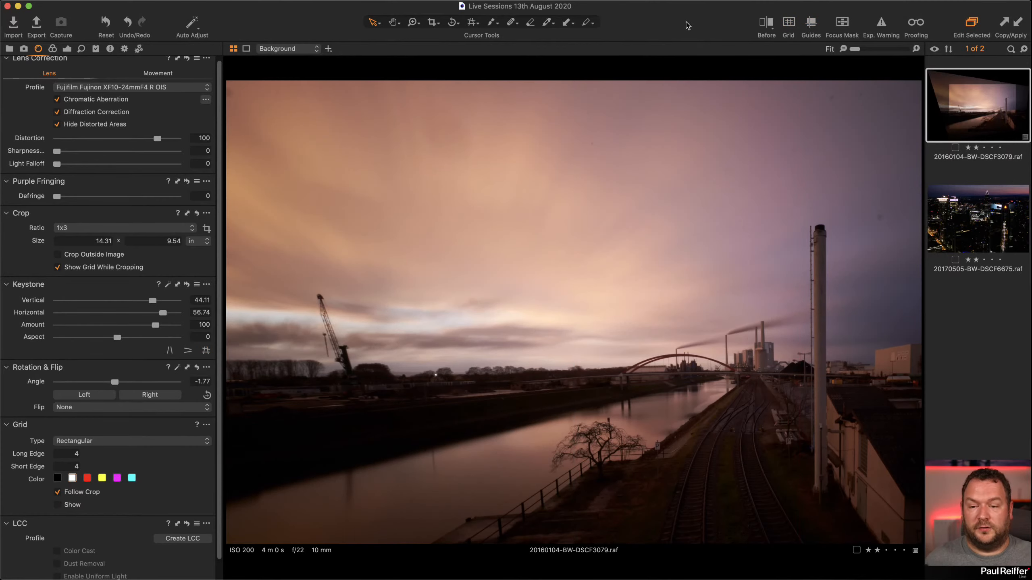
- Set the crop ratio to Original and try to enlarge the crop outward from its upper-left corner
click(432, 25)
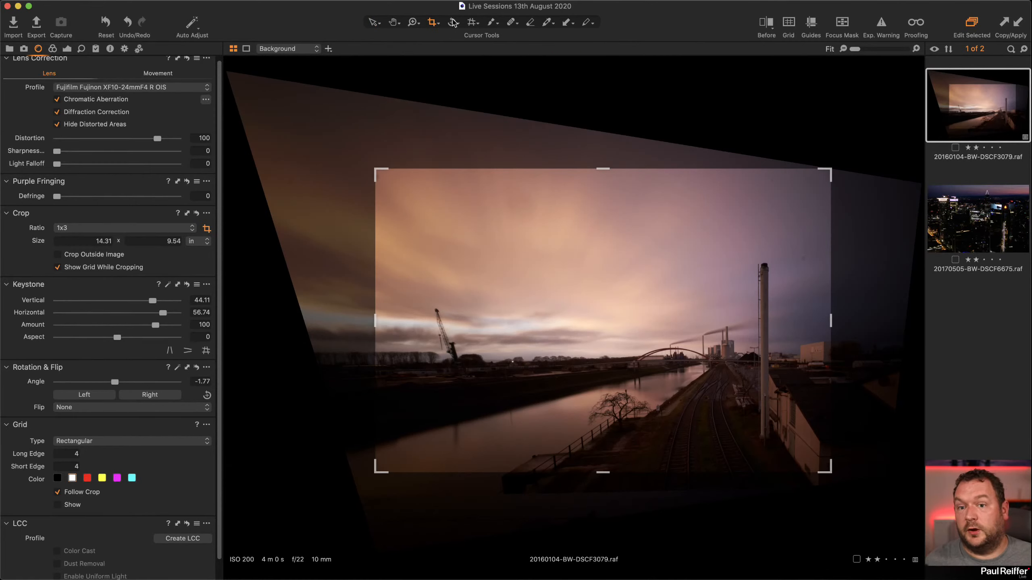
click(436, 26)
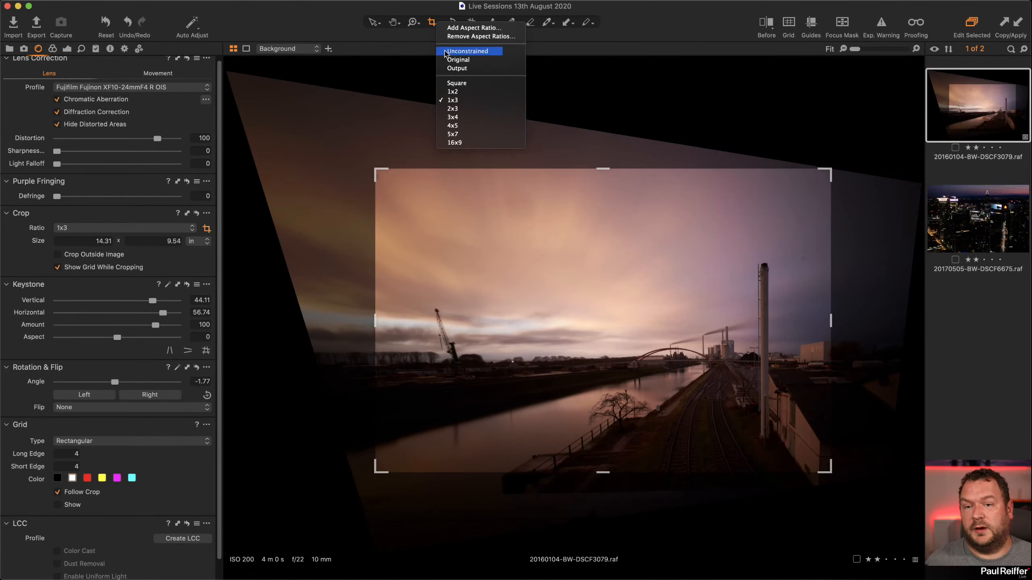
click(307, 32)
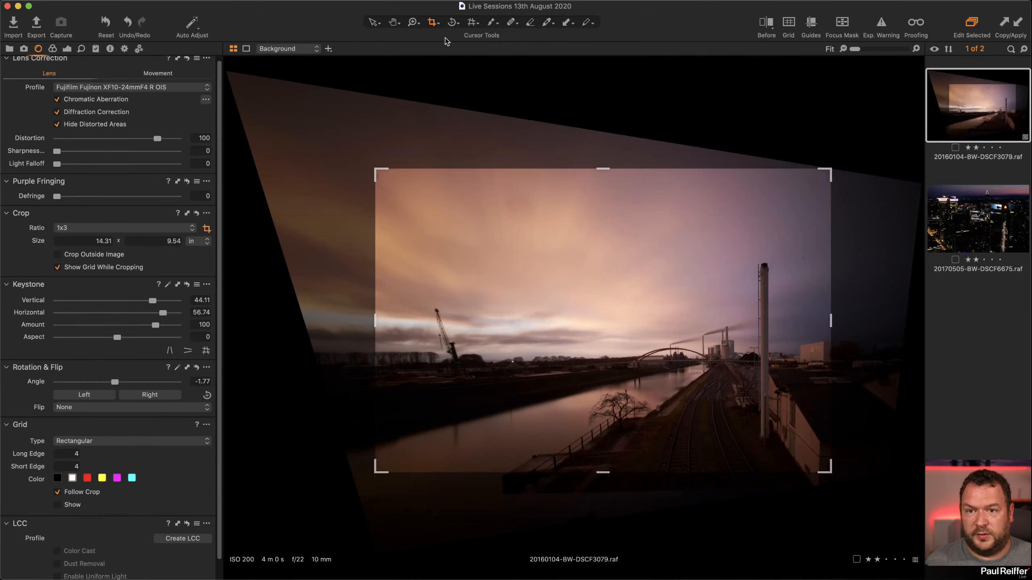
click(433, 24)
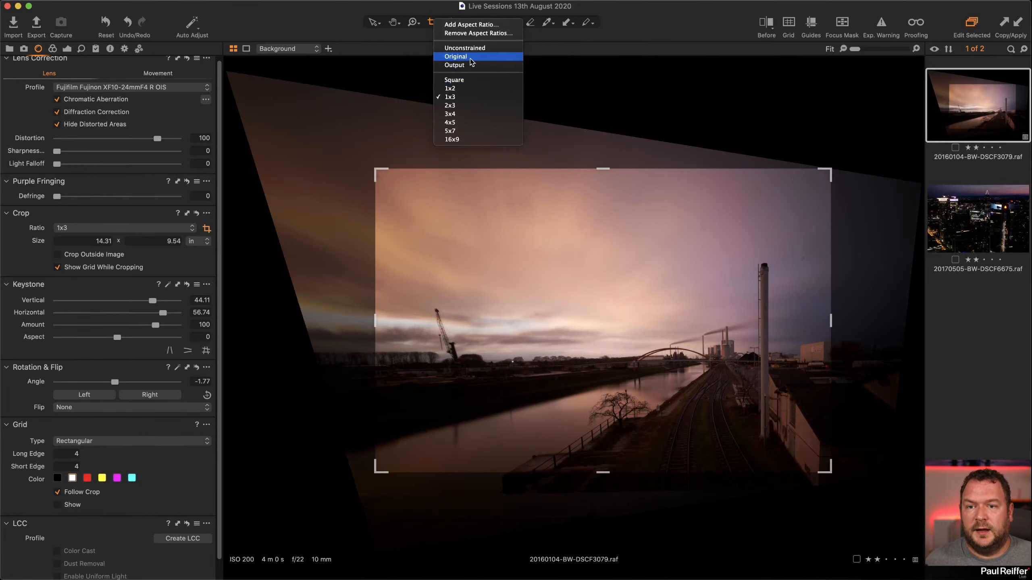
key(Return)
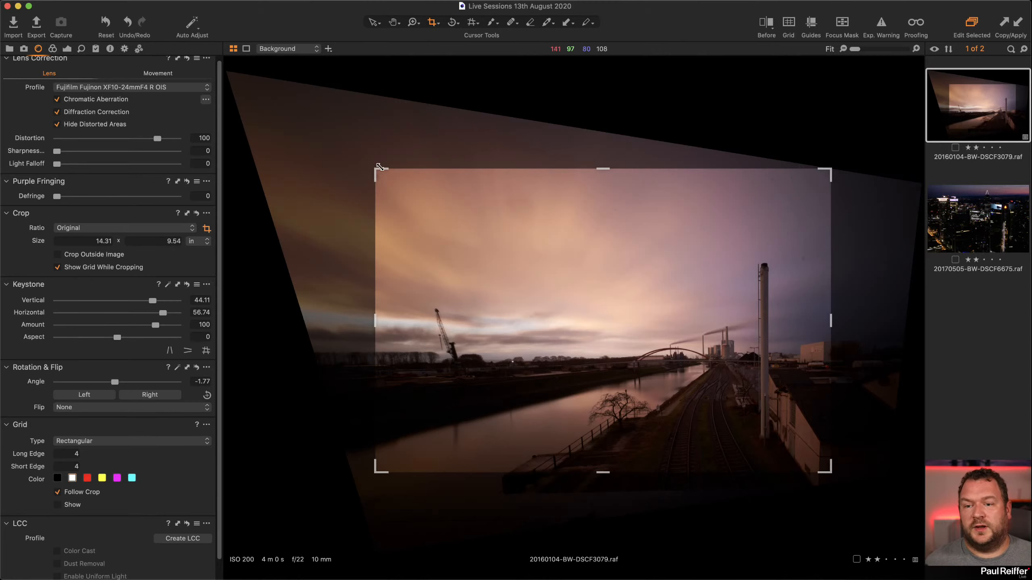
drag(401, 186, 252, 100)
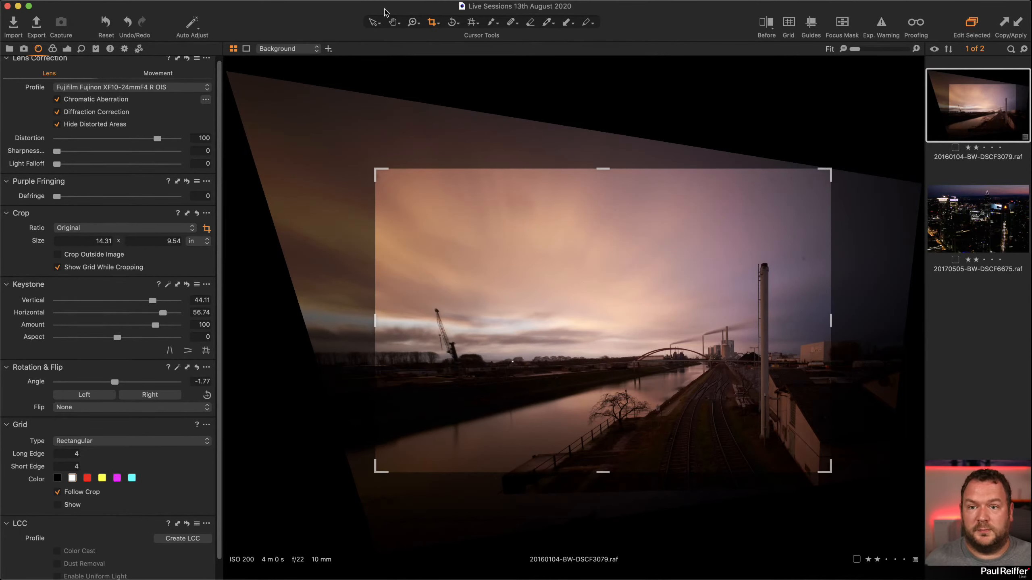
- Set the crop ratio to 1x2, then widen and reposition the crop frame to about 15.05 x 7.52 in
click(432, 25)
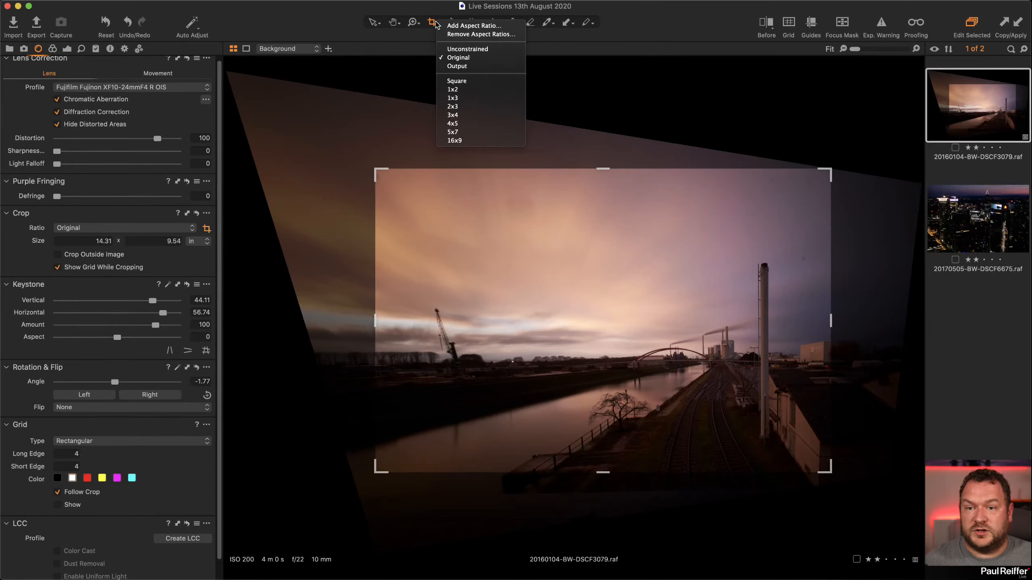
click(484, 94)
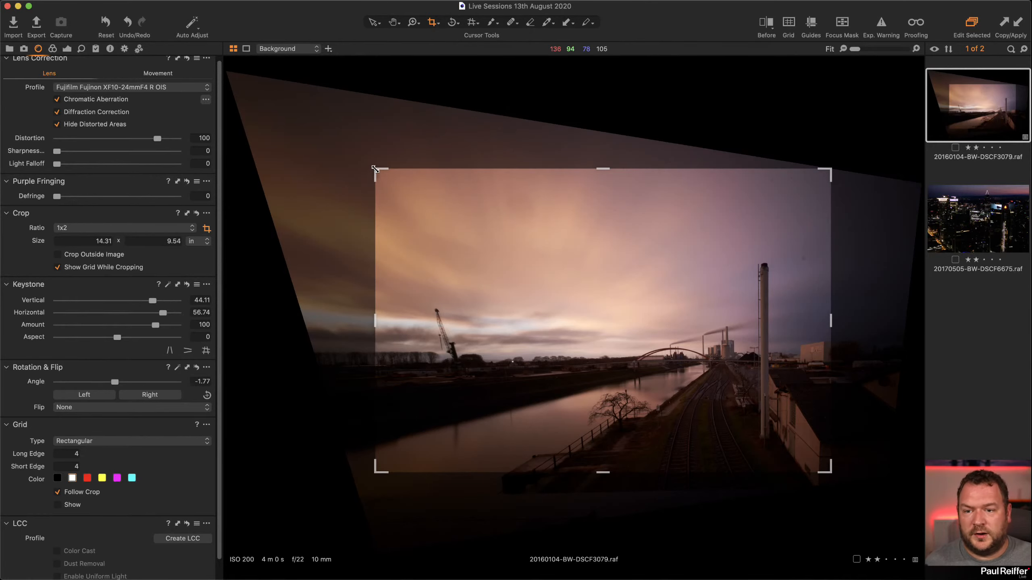
drag(374, 168, 323, 134)
drag(512, 347, 496, 294)
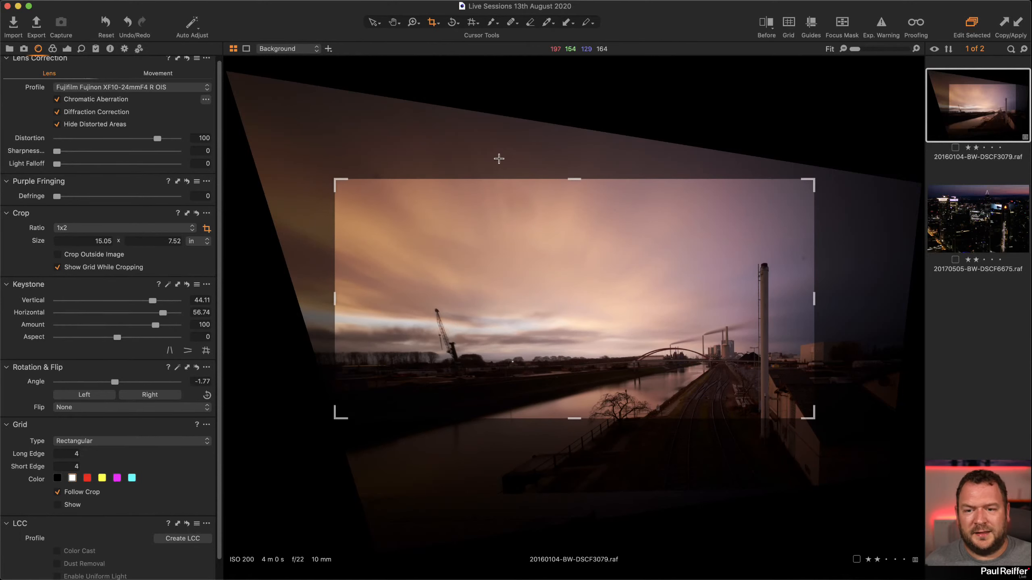
- Set the crop ratio to 2x3, allow cropping outside the image, and resize the frame to about 14.73 x 9.82 in
click(436, 24)
click(463, 102)
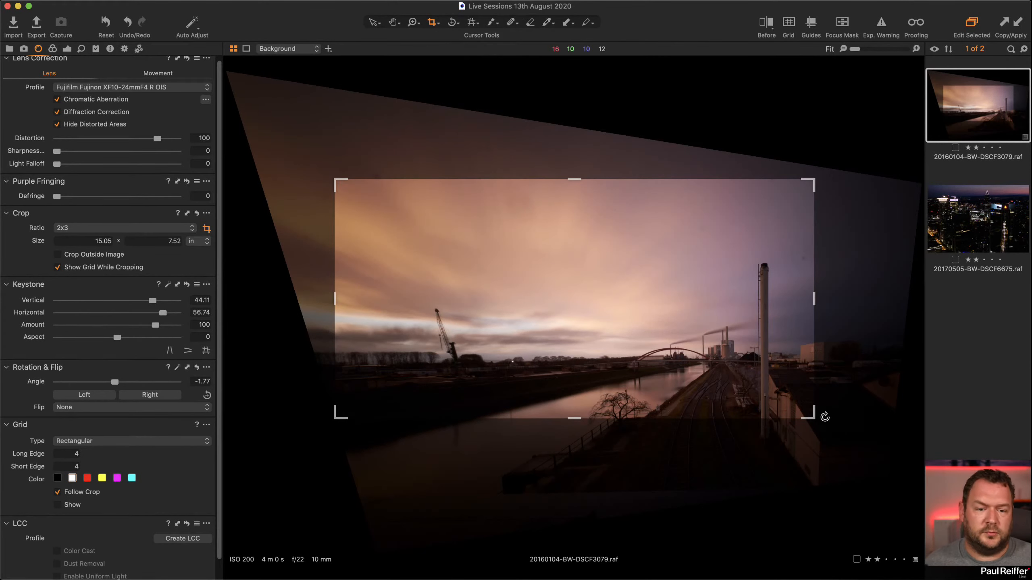
drag(553, 306, 548, 354)
drag(708, 246, 907, 144)
drag(726, 324, 726, 323)
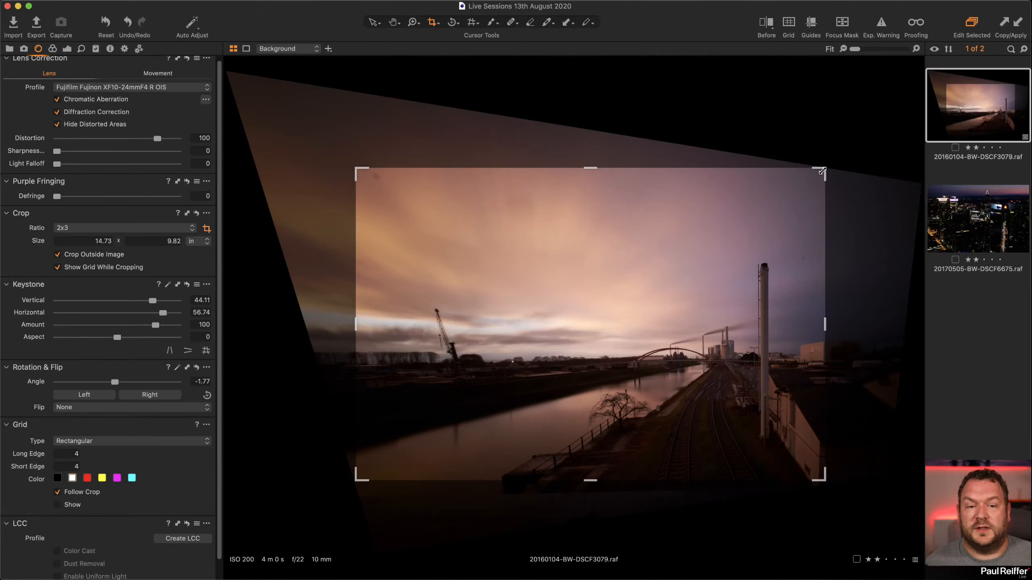
- Enlarge the crop frame to about 15.51 x 10.34 in, shift it slightly, and return to the cropped image view
drag(822, 171, 849, 151)
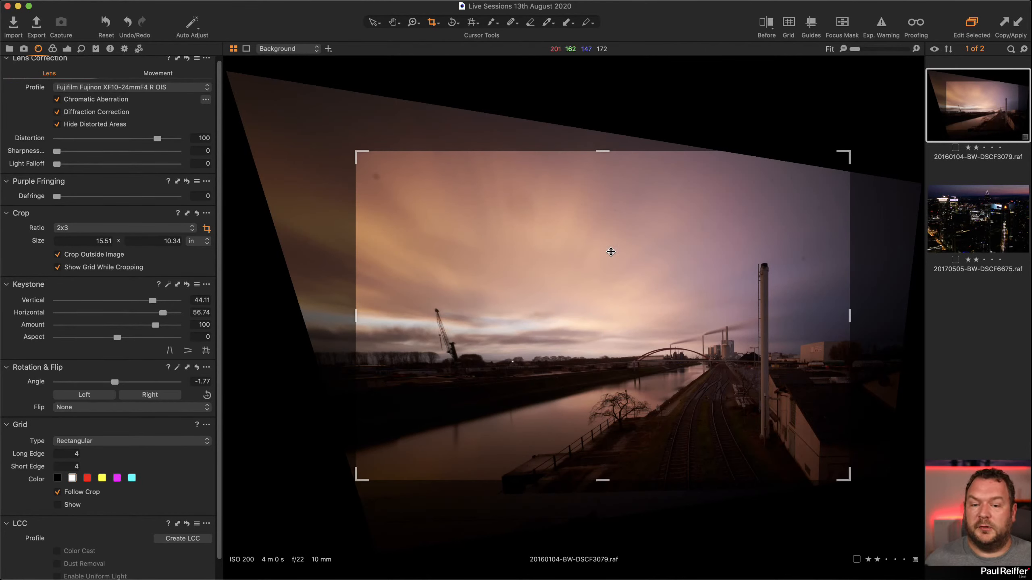
drag(597, 267, 600, 268)
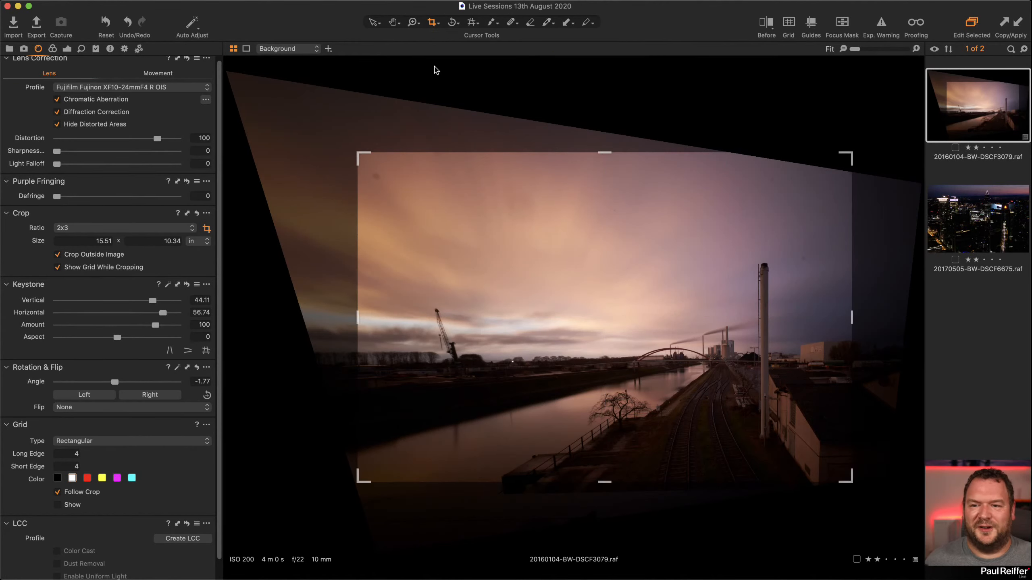
click(374, 23)
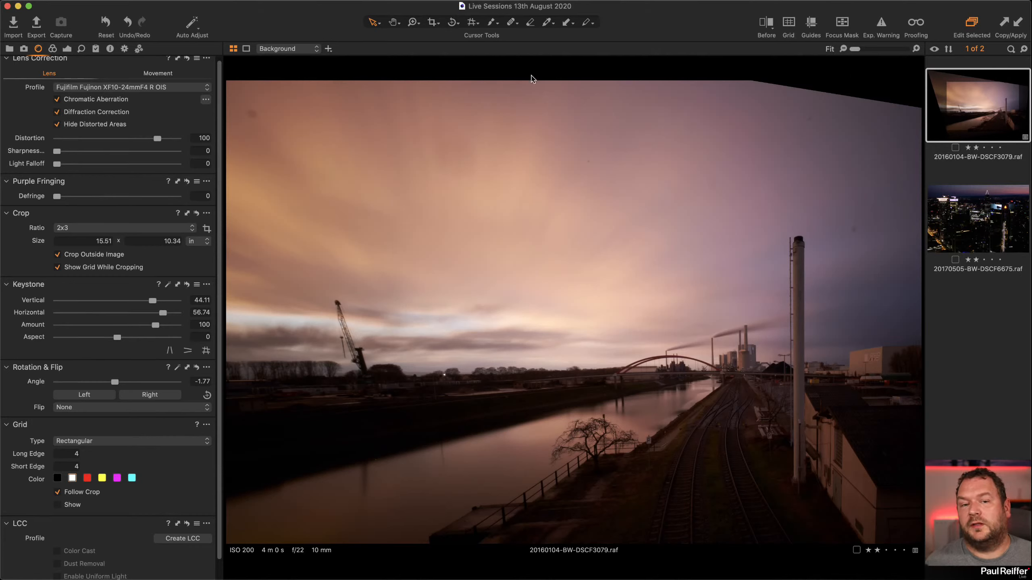
- Draw a cloning mask over a blemish in the sky above the chimney, sampling from clean sky just below it
click(511, 27)
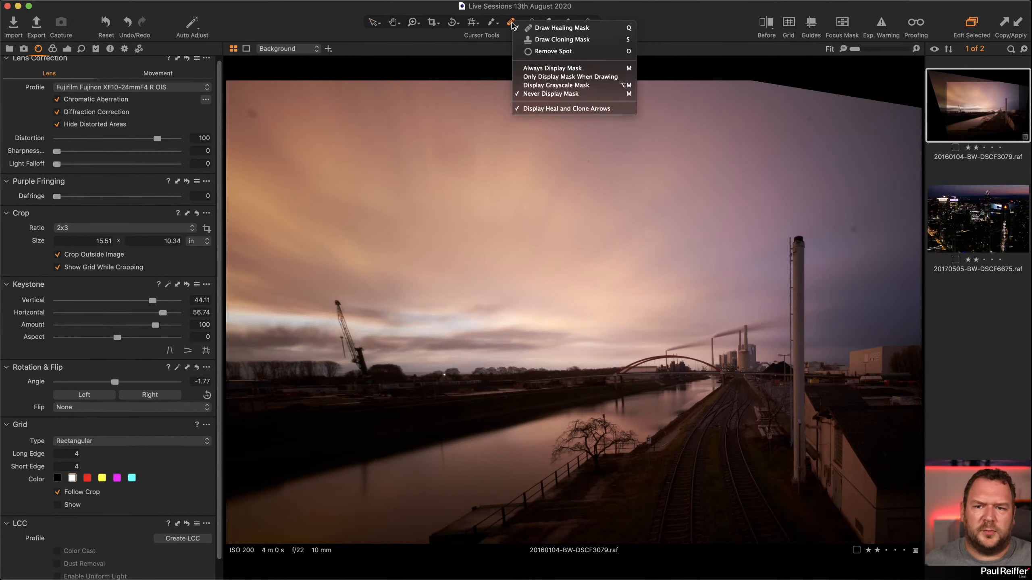
click(552, 41)
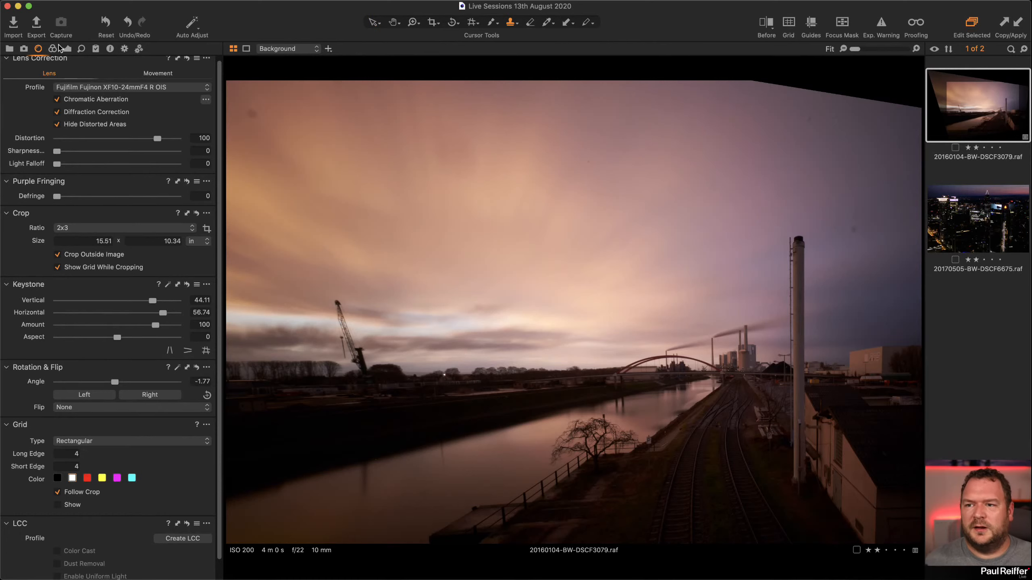
click(67, 49)
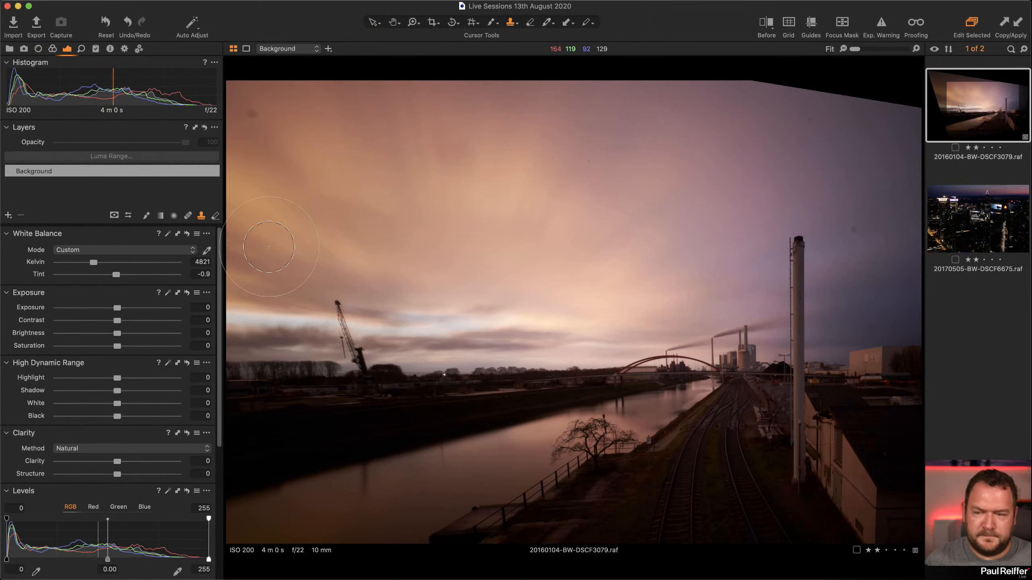
right_click(386, 216)
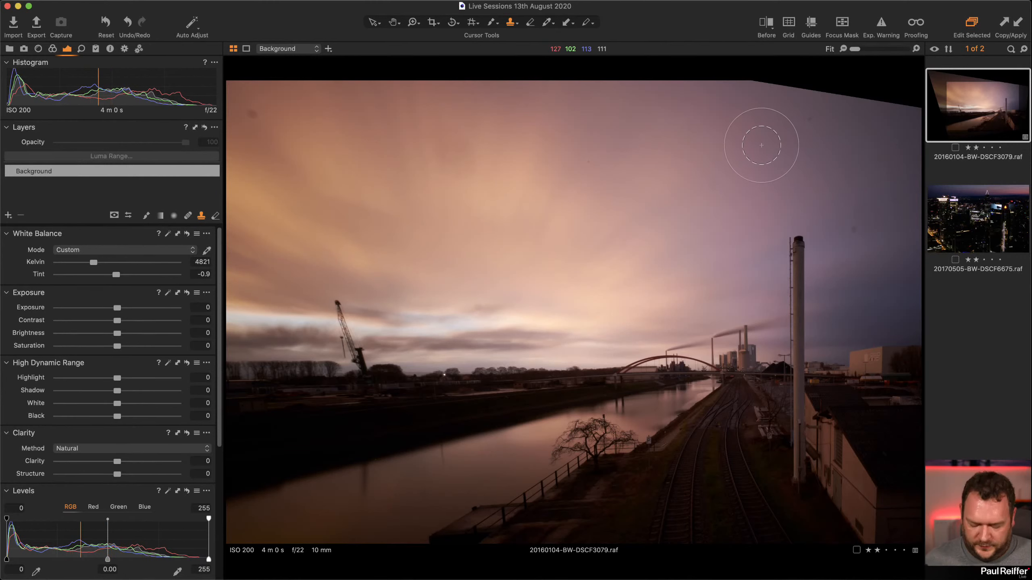
alt+click(769, 143)
click(785, 101)
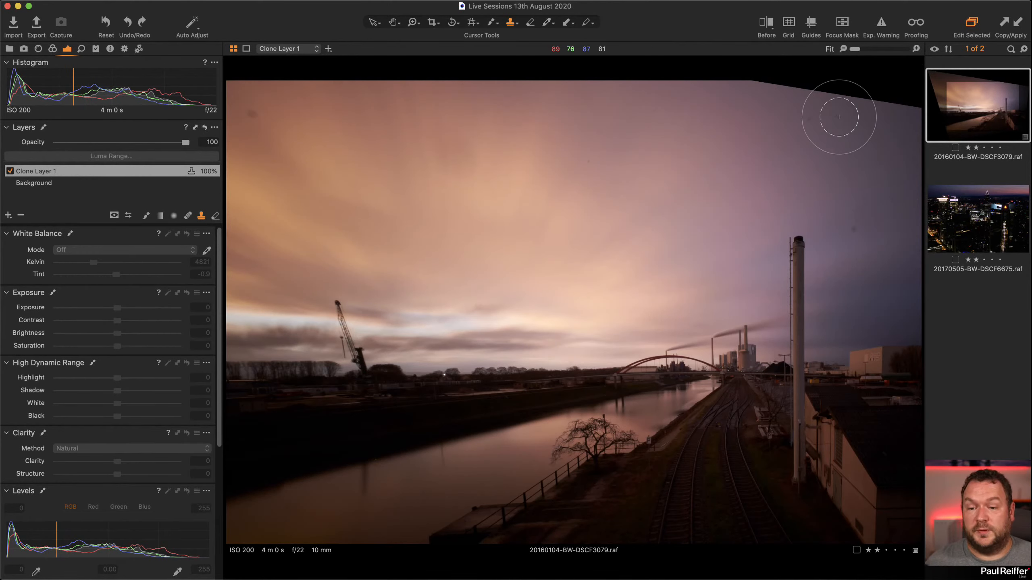
click(370, 24)
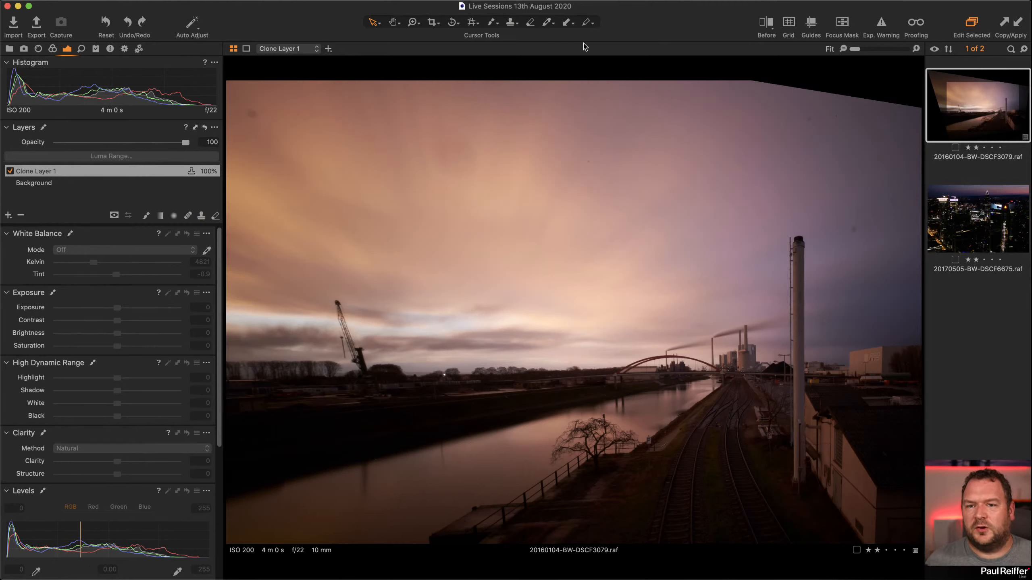
- Switch to Draw Healing Mask with a smaller brush and heal the dust spot in the sky's upper-left corner, repositioning its heal source
click(515, 25)
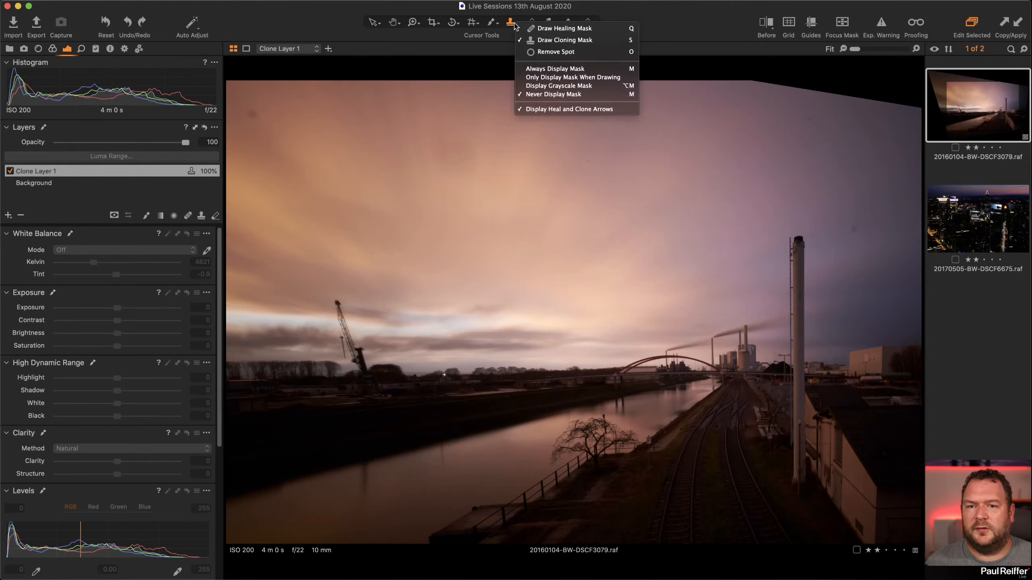
click(546, 27)
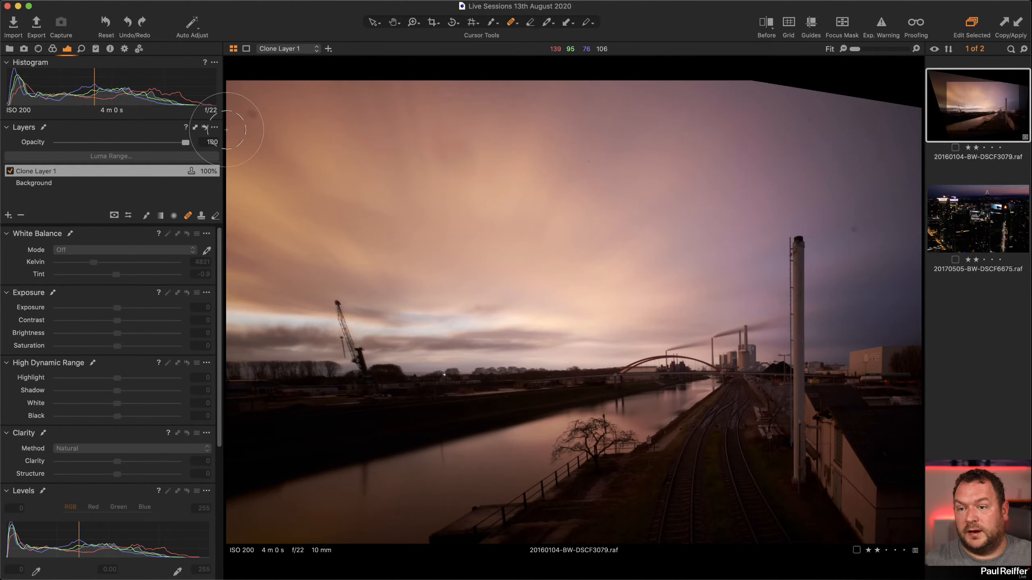
right_click(327, 133)
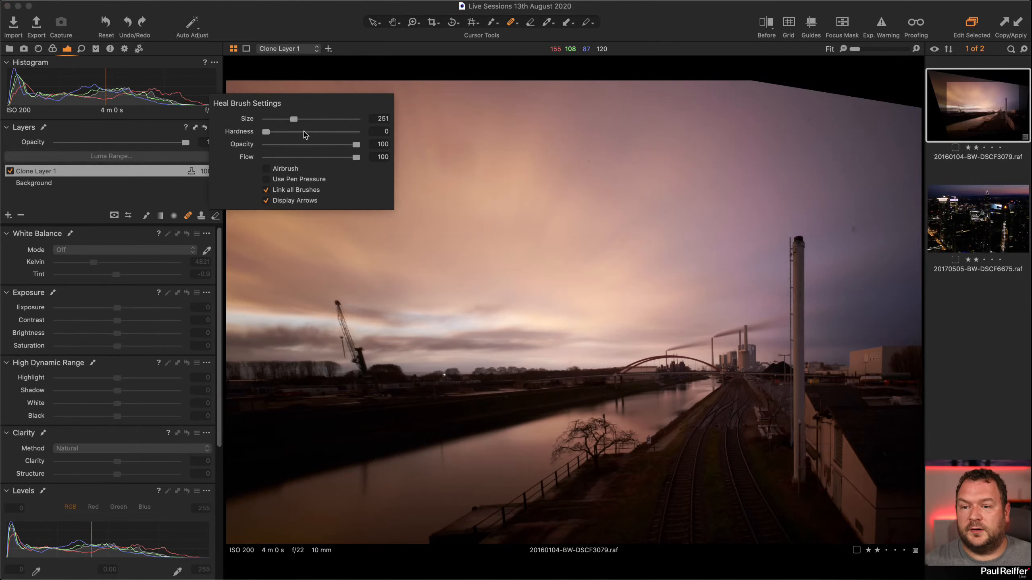
drag(290, 119, 285, 118)
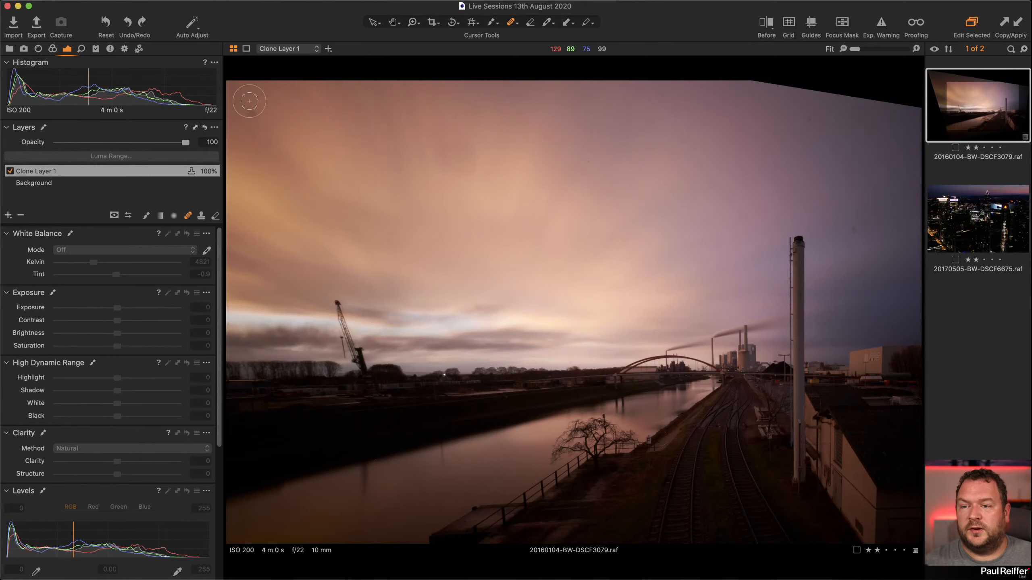
click(254, 115)
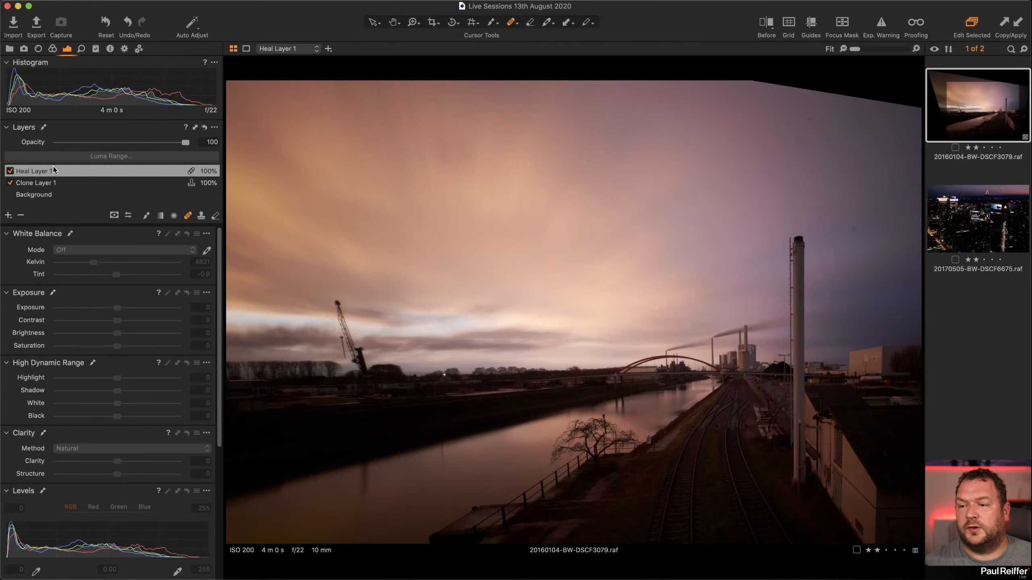
drag(379, 83, 378, 104)
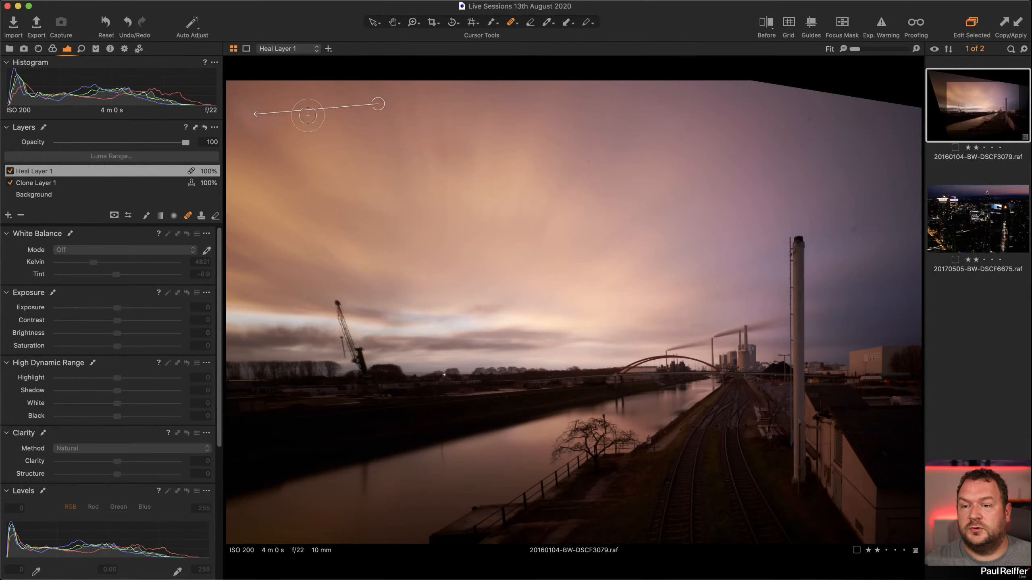
- Heal three dust spots in the sky around the chimney and two left of centre, moving one heal source closer to its spot
click(810, 118)
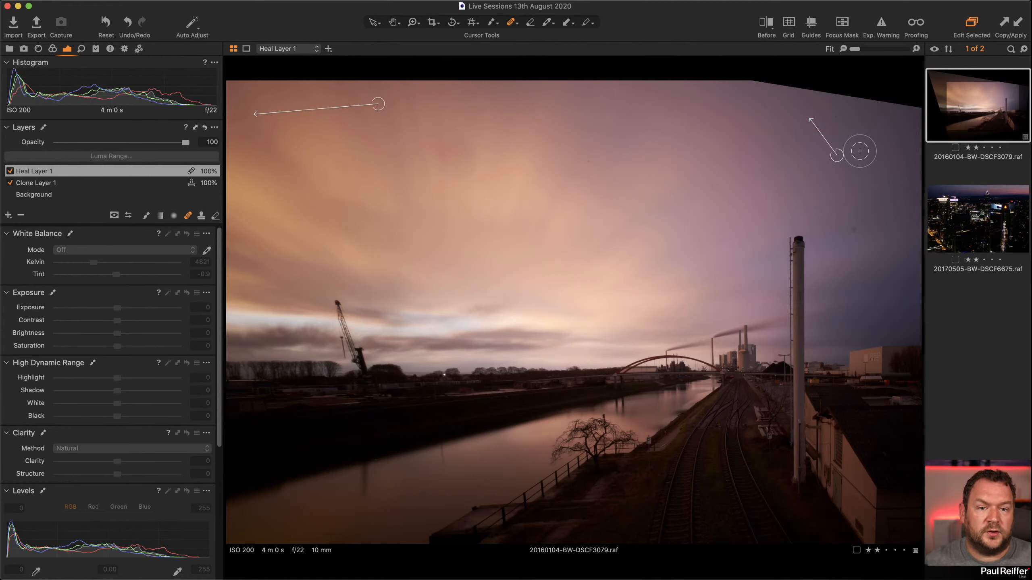
click(852, 229)
click(785, 165)
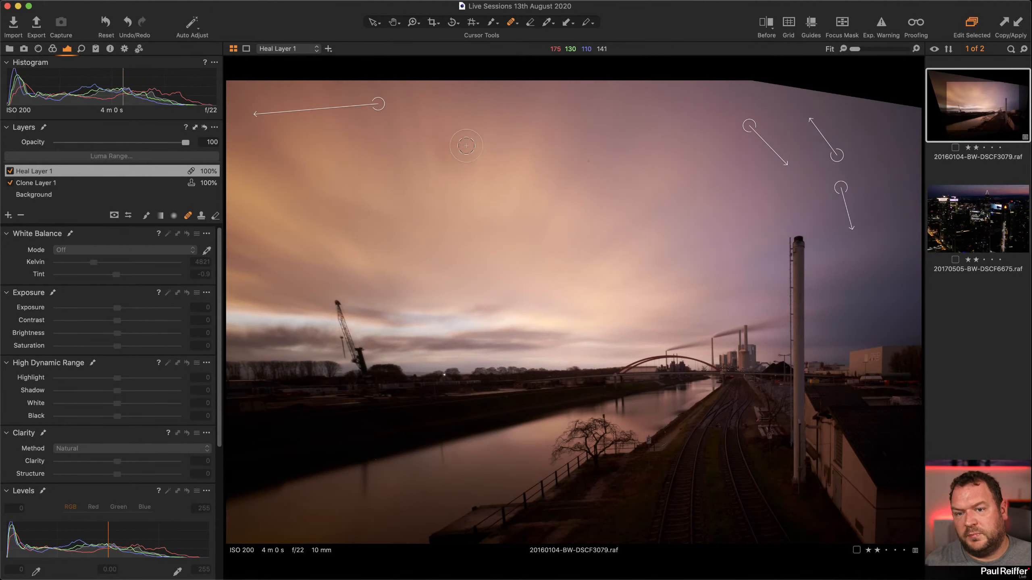
drag(458, 140, 460, 161)
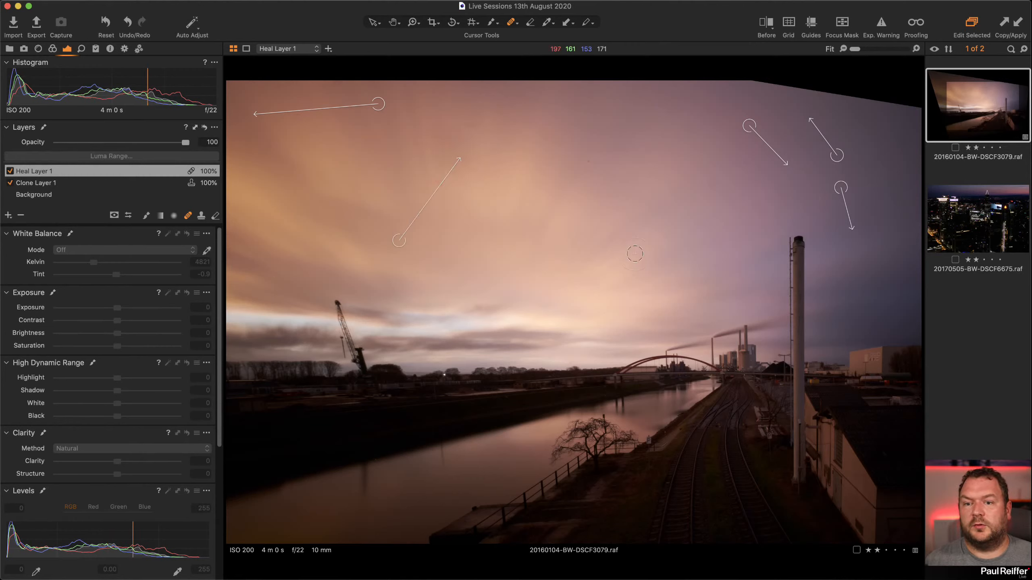
drag(399, 241, 457, 203)
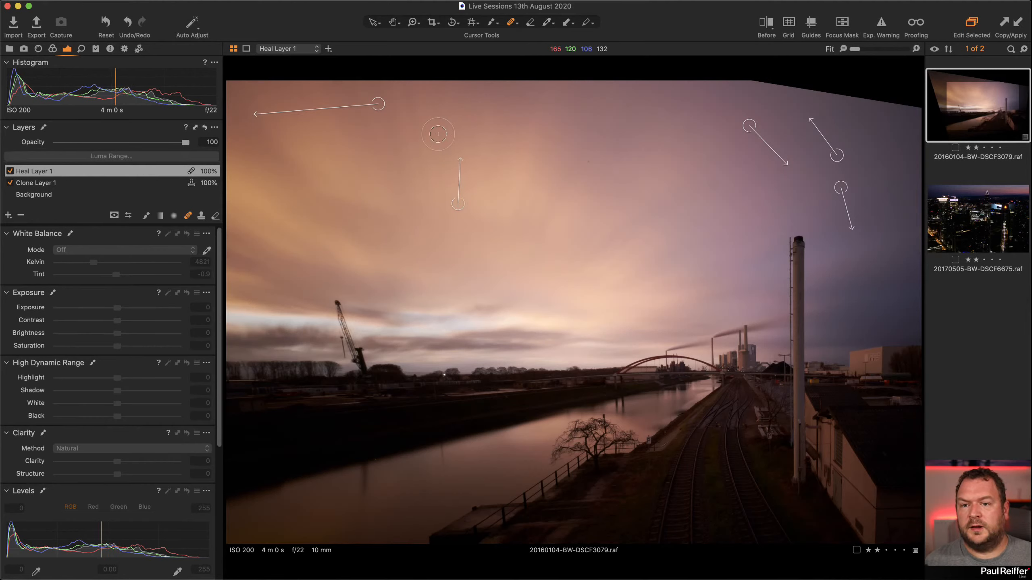
drag(431, 132, 470, 142)
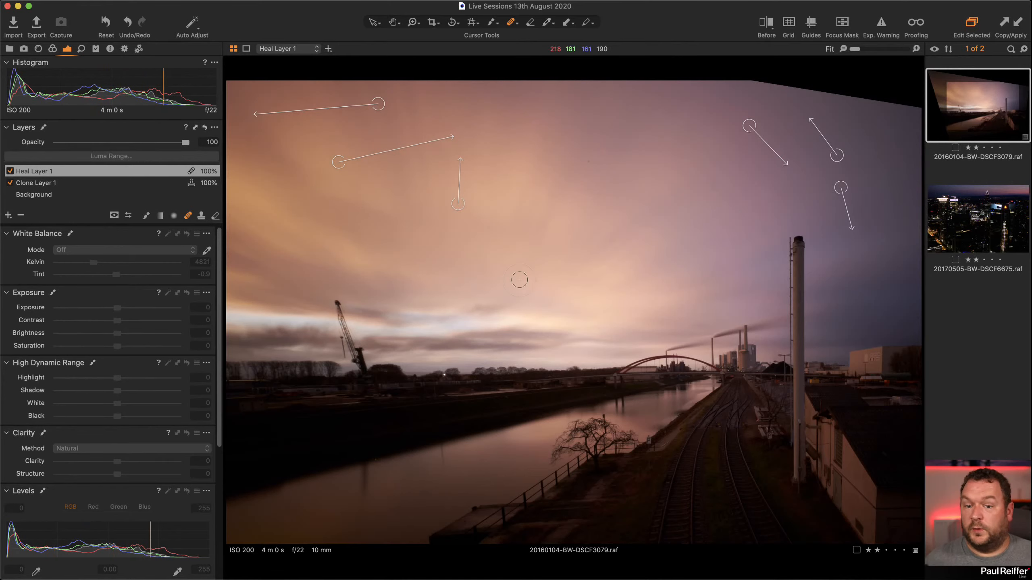
- On the Background layer, set Highlight to -70, Shadow to 10, White to -8, Black to 18 and Clarity to 14
click(40, 196)
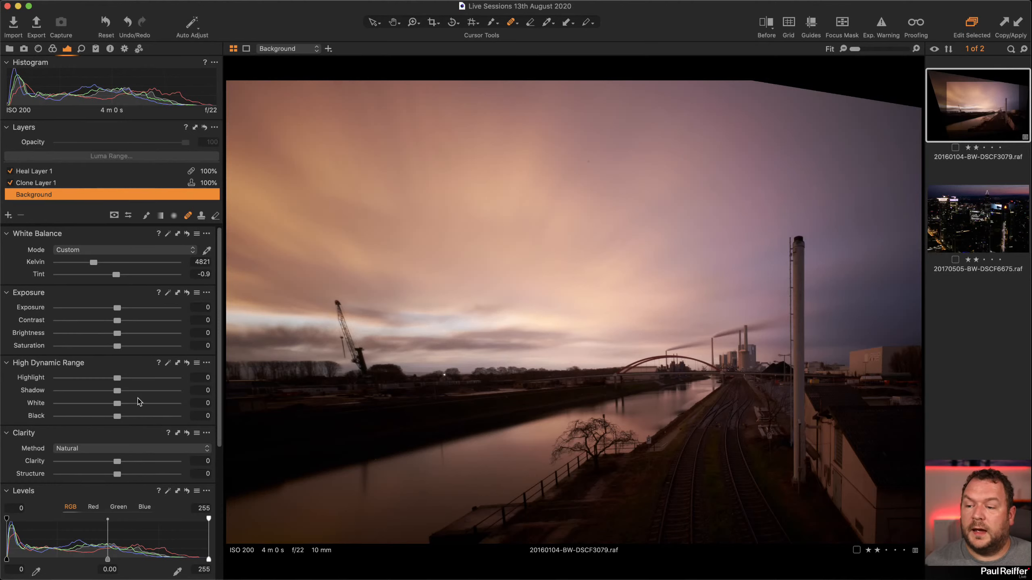
drag(118, 392, 123, 393)
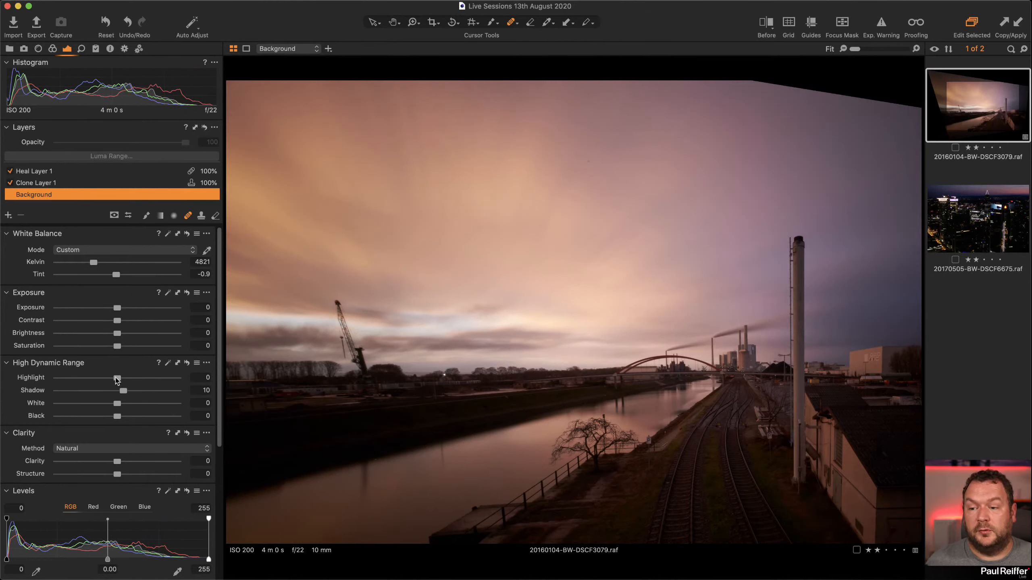
drag(107, 379, 80, 382)
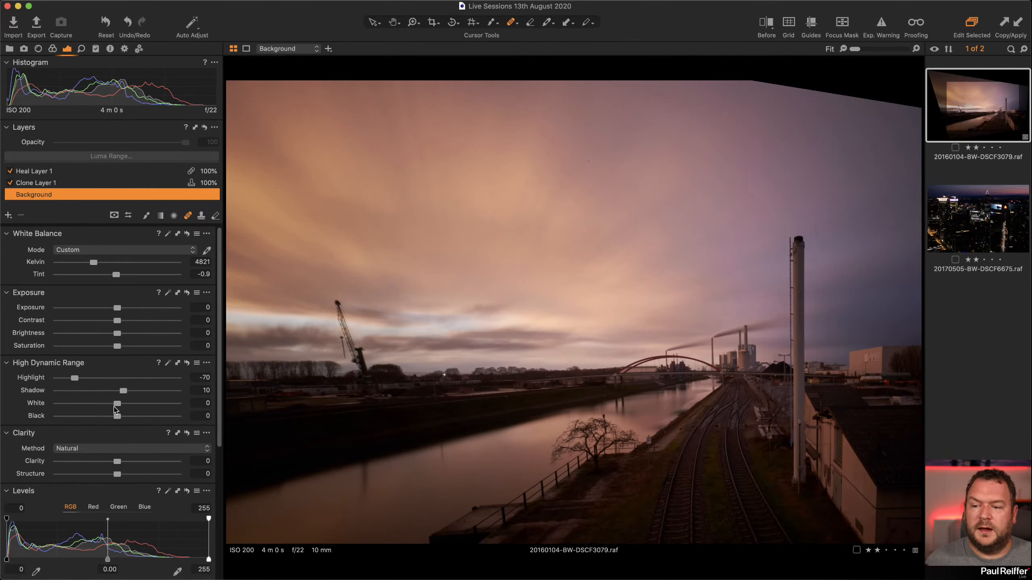
mouse_move(109, 406)
mouse_down()
mouse_move(89, 406)
mouse_move(112, 406)
mouse_up()
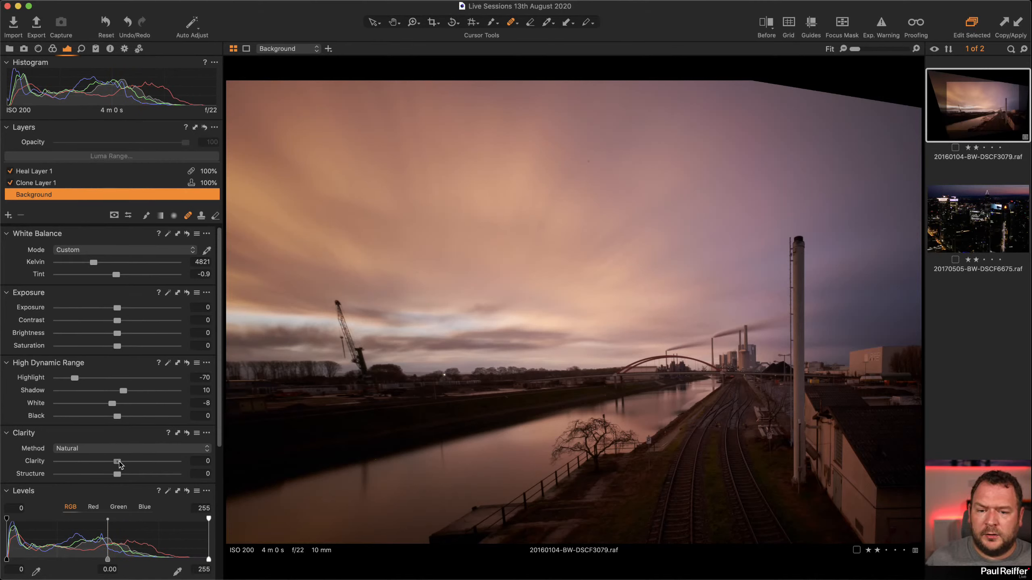
drag(125, 463, 127, 463)
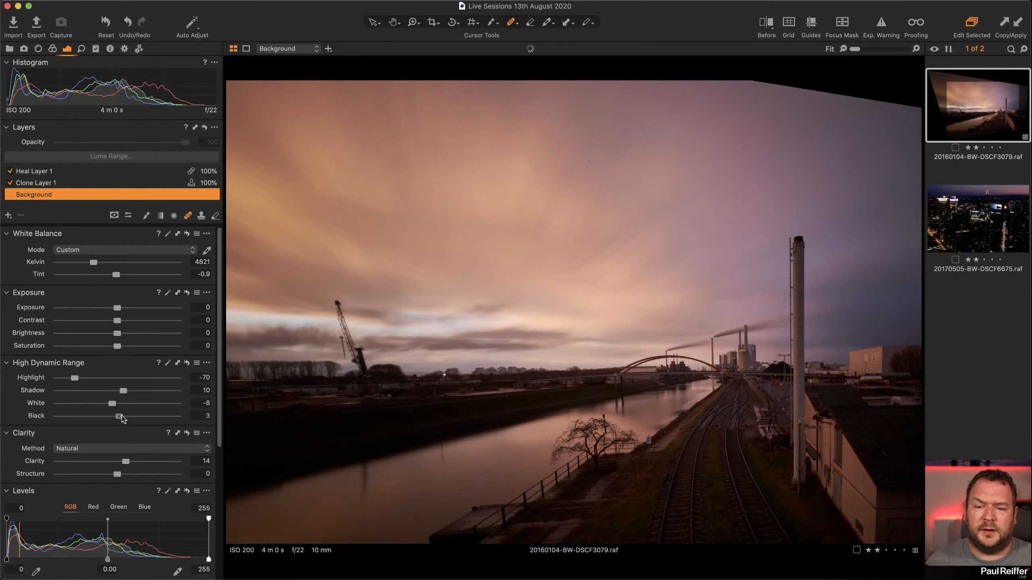
drag(125, 417, 133, 417)
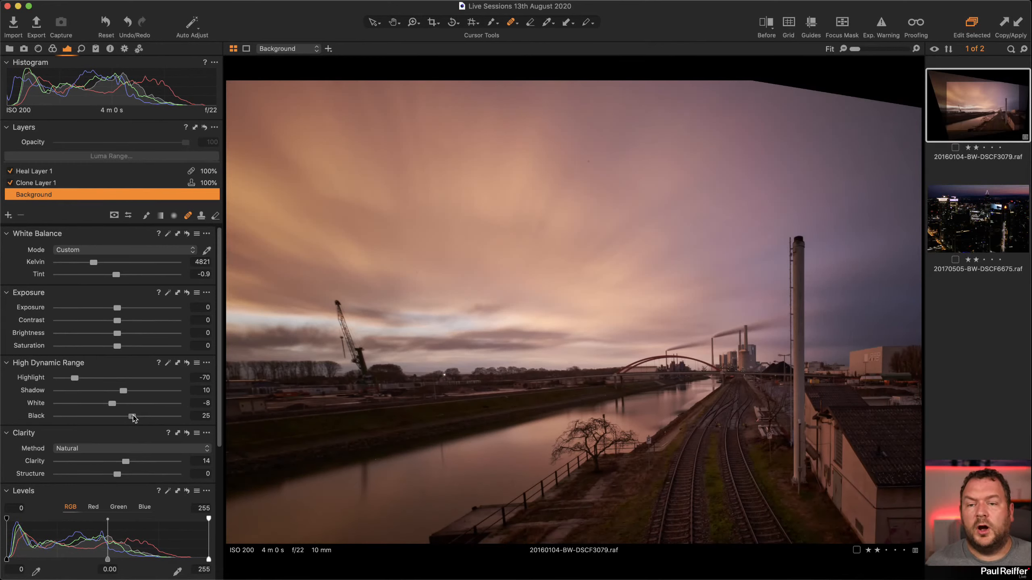
drag(133, 417, 128, 418)
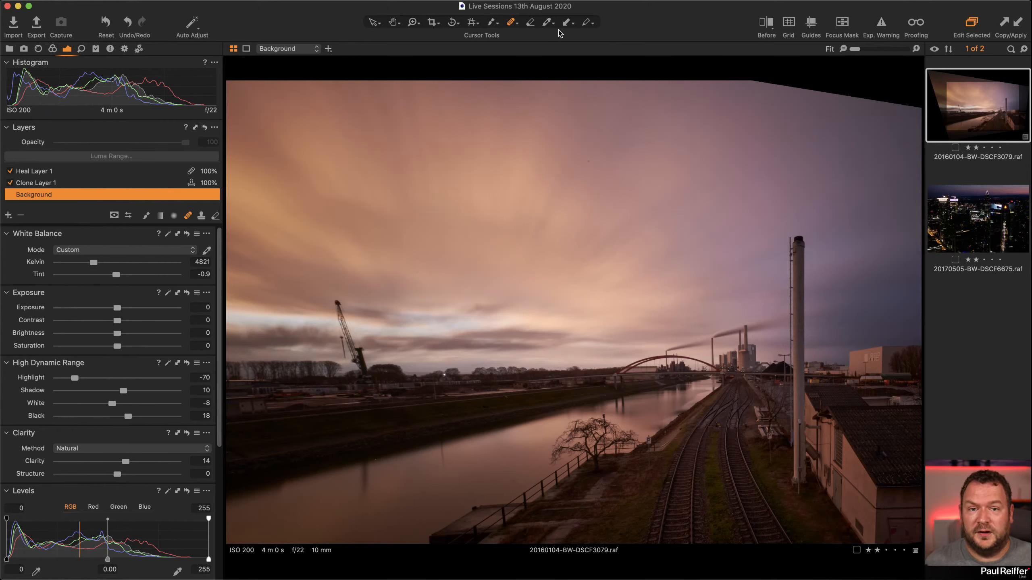
- Show the guides and move the horizontal guide down to just below the horizon to check the level
click(804, 32)
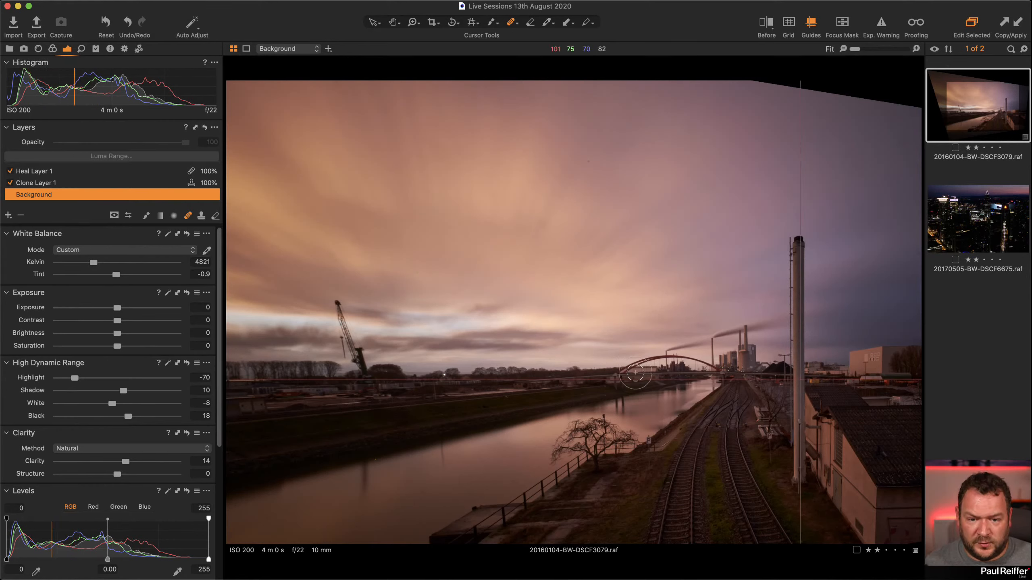
key(v)
drag(633, 378, 633, 380)
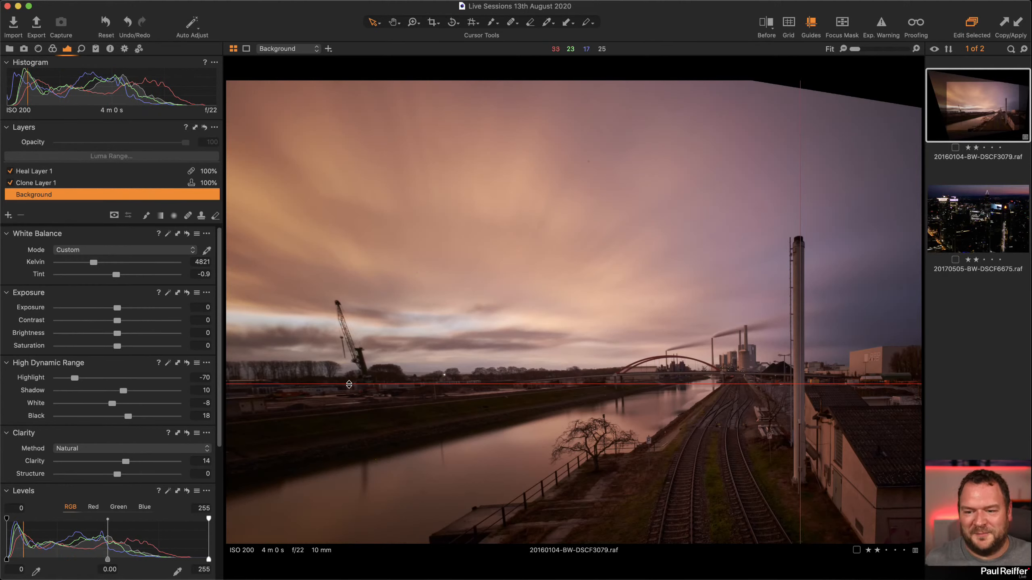
drag(348, 385, 347, 389)
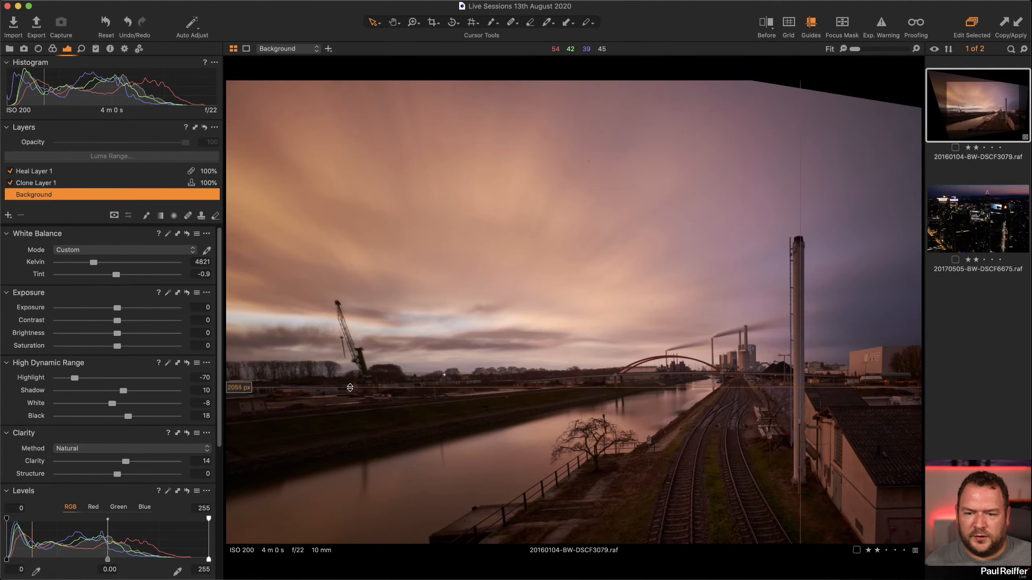
- Lower the upper-left point of the four-point keystone slightly and apply the correction
click(471, 25)
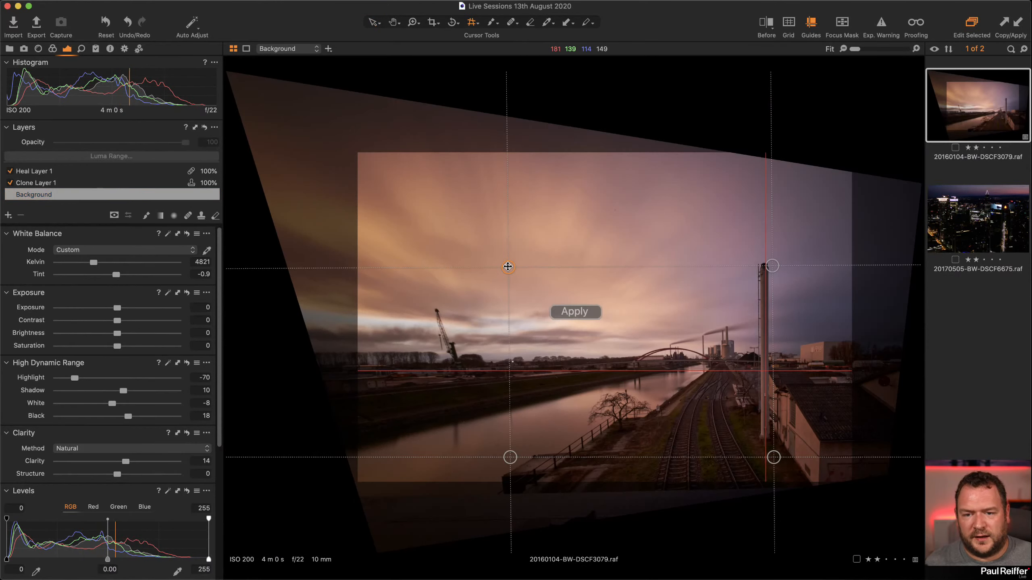
drag(508, 266, 507, 273)
click(576, 311)
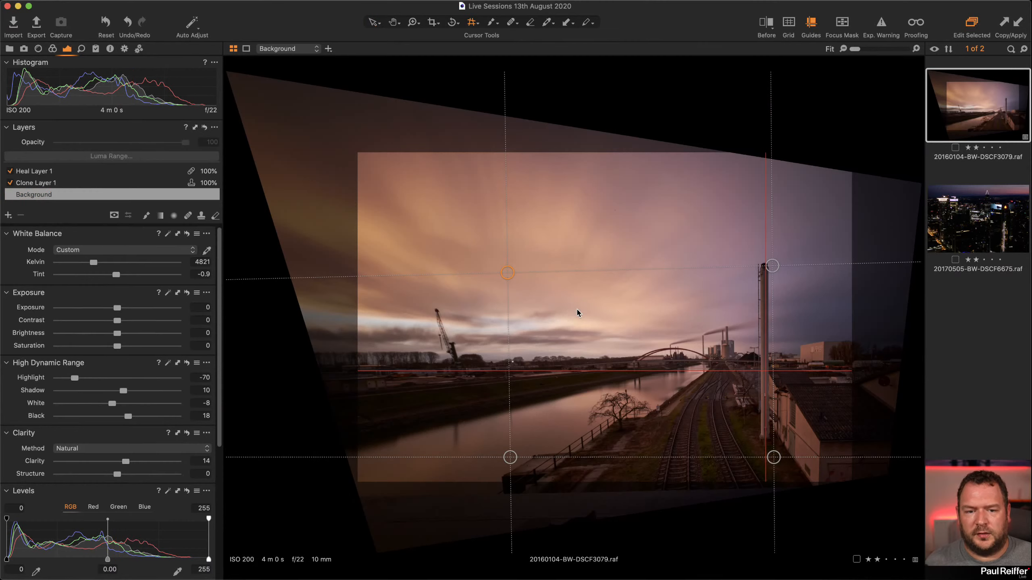
- Enlarge the crop frame outward from its upper-left corner and shift it slightly down and left
key(c)
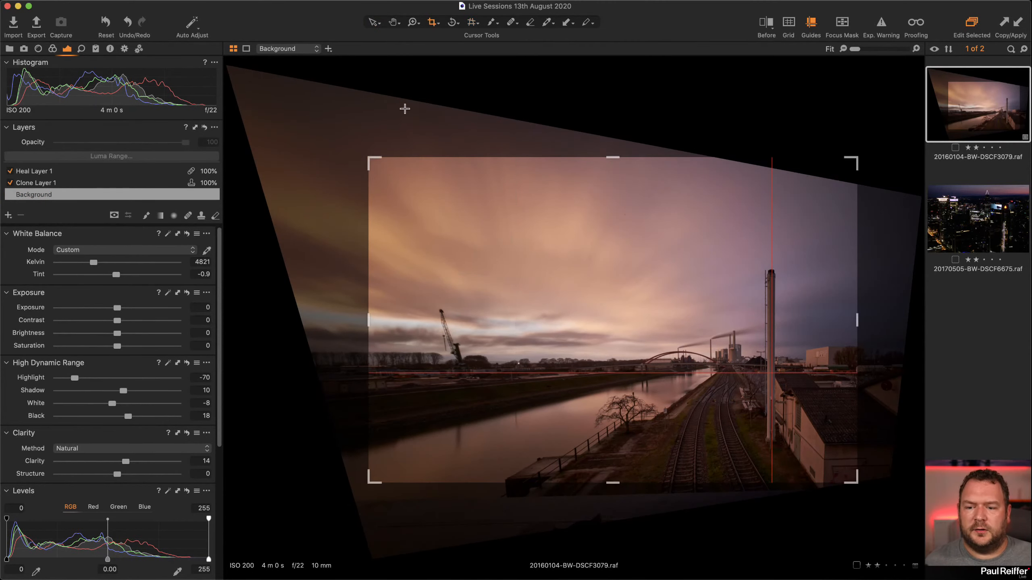
drag(369, 158, 346, 143)
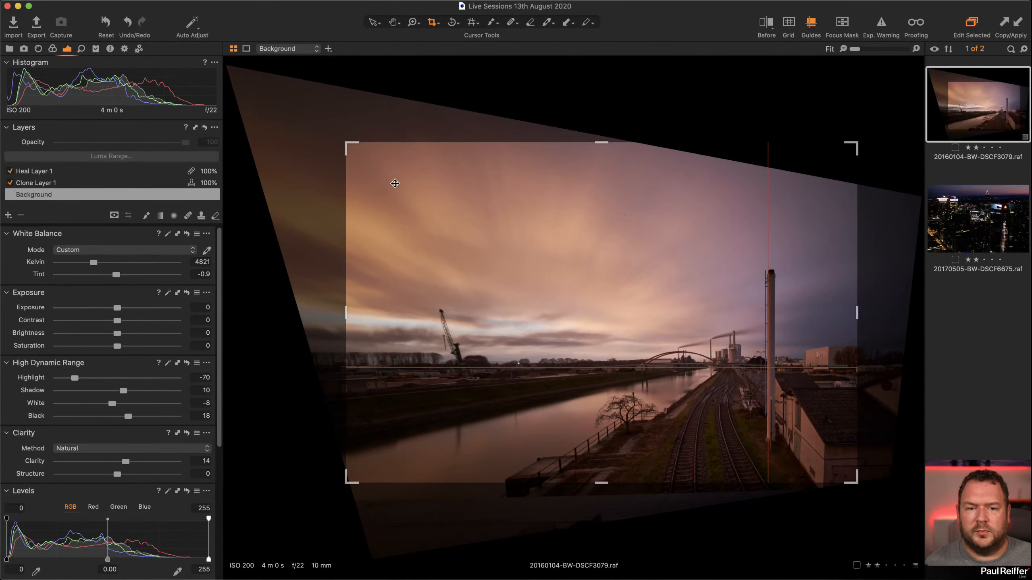
drag(395, 184, 394, 187)
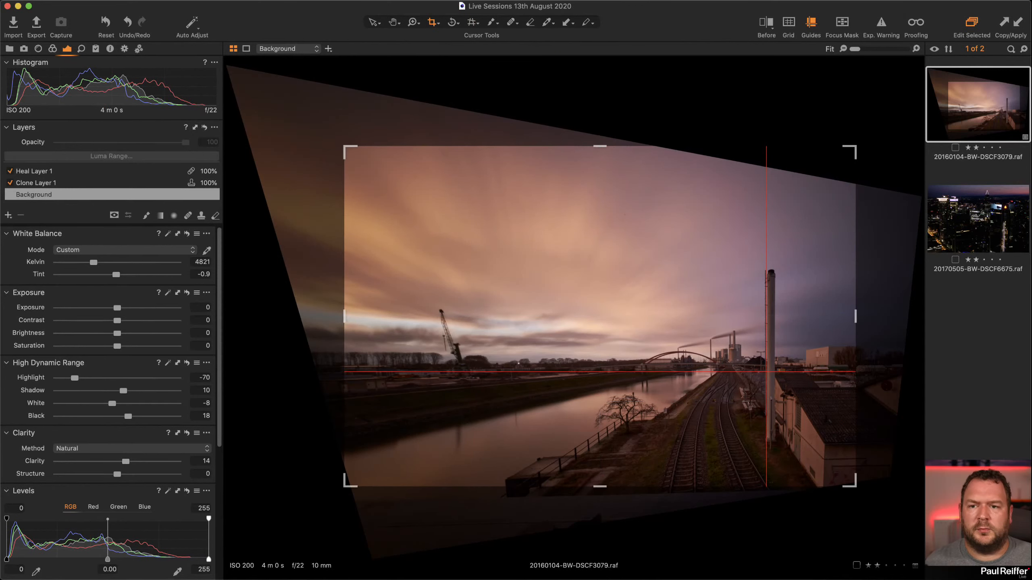
- Tighten the harbour photo's crop slightly inward from its upper-left corner and apply it
key(v)
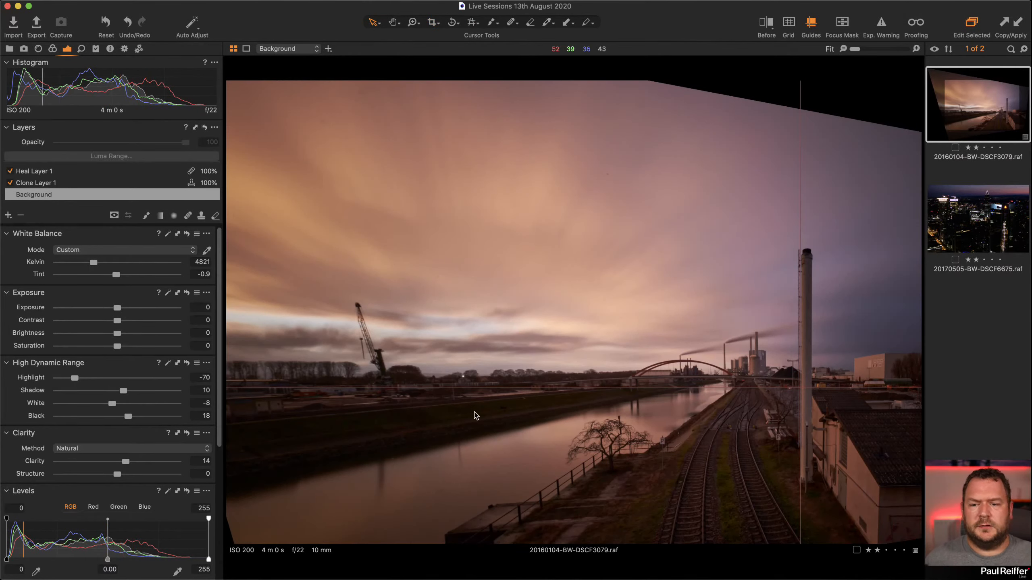
click(430, 22)
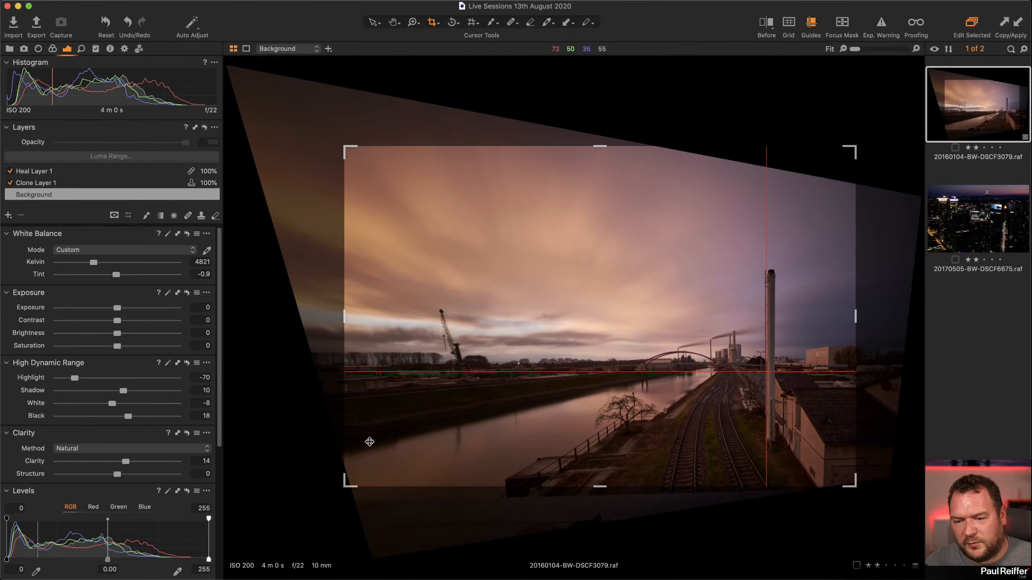
drag(346, 143, 348, 151)
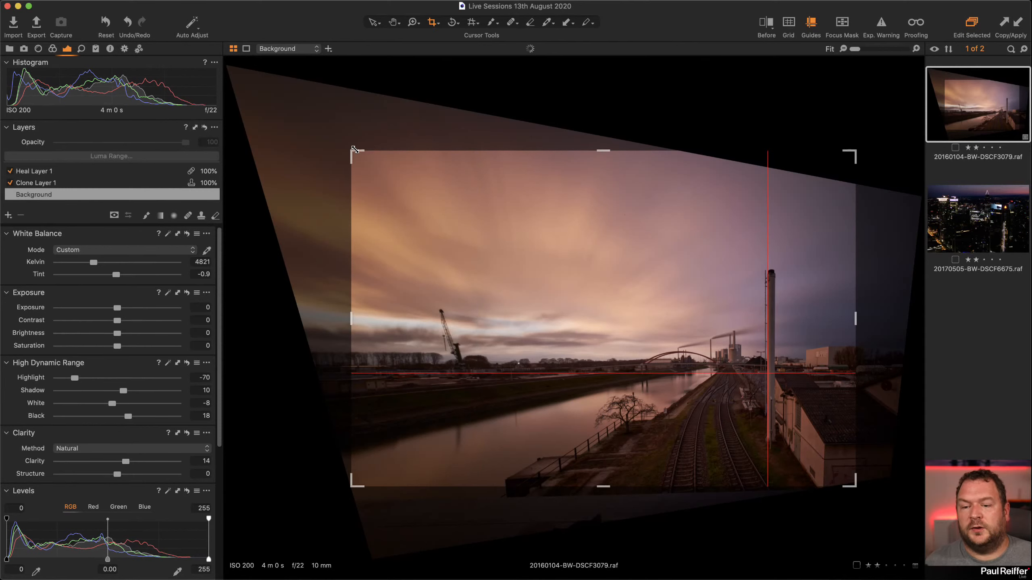
click(378, 22)
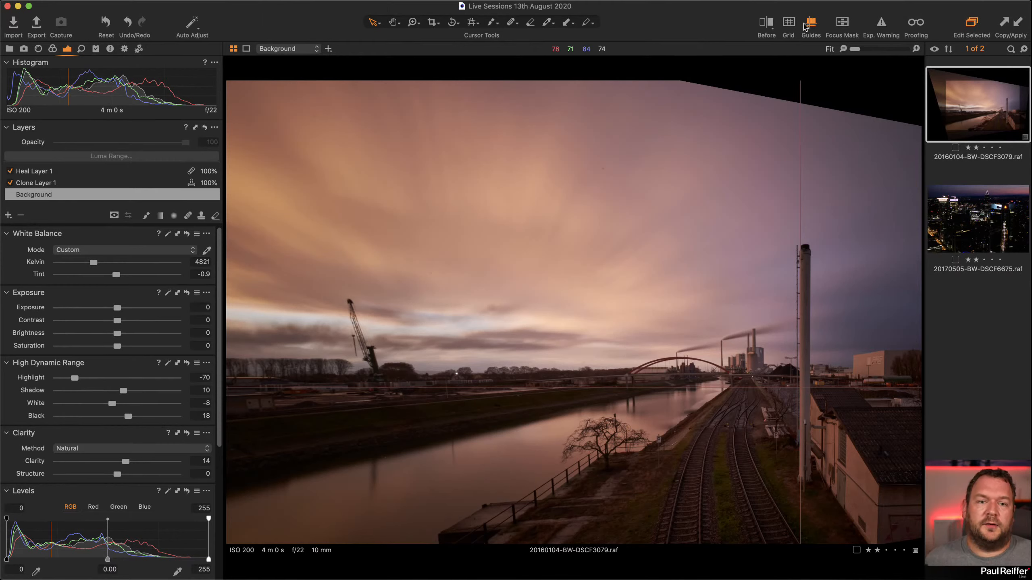
- Show the split before/after comparison, shift its divider toward the photo's left edge, and set Shadow to 6 and Black to 11
click(766, 25)
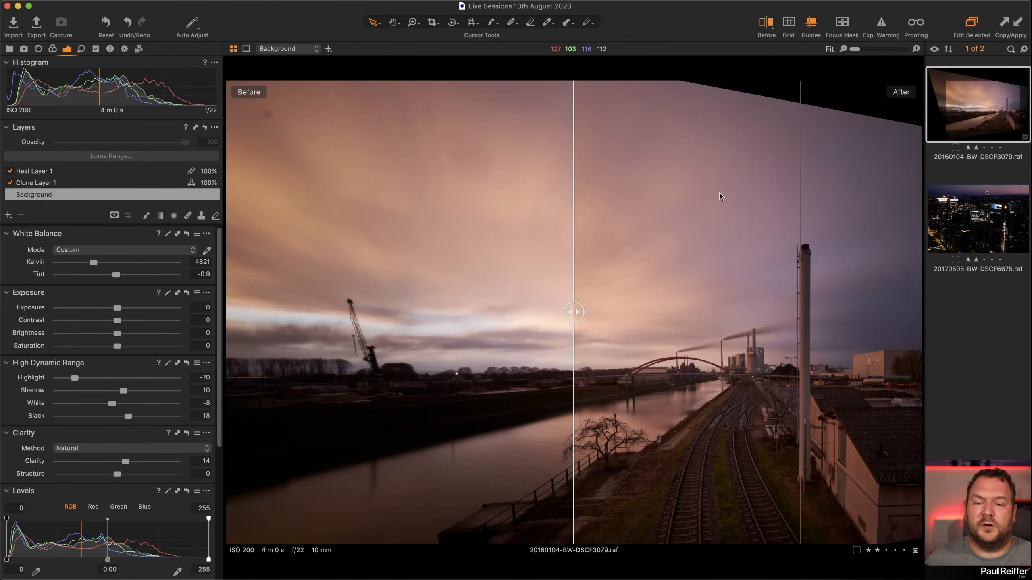
drag(574, 315, 290, 312)
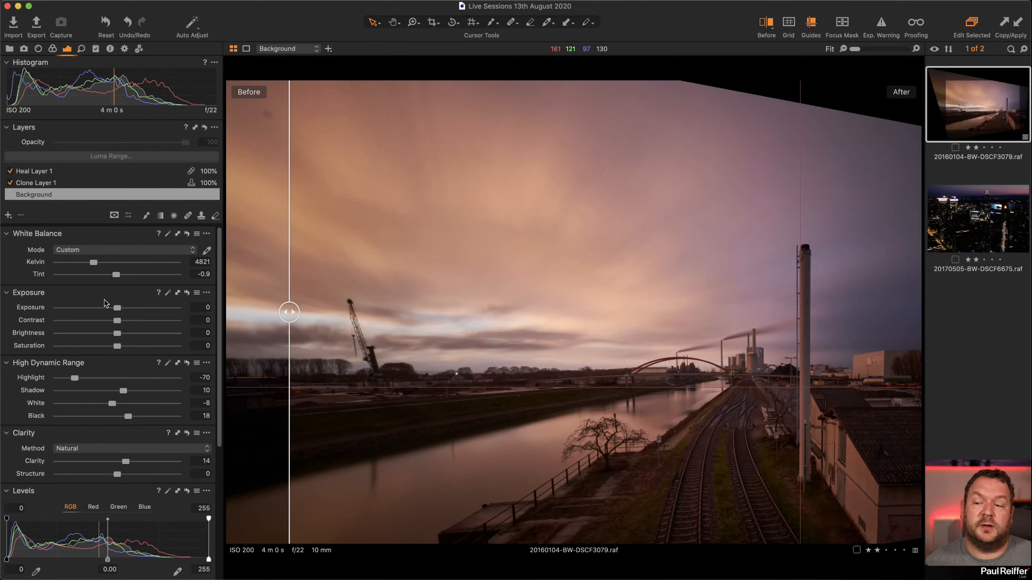
drag(121, 391, 124, 417)
- In the RGB Levels, set the output highlight to 241 and the output shadow to 2
scroll(154, 443, down, 5)
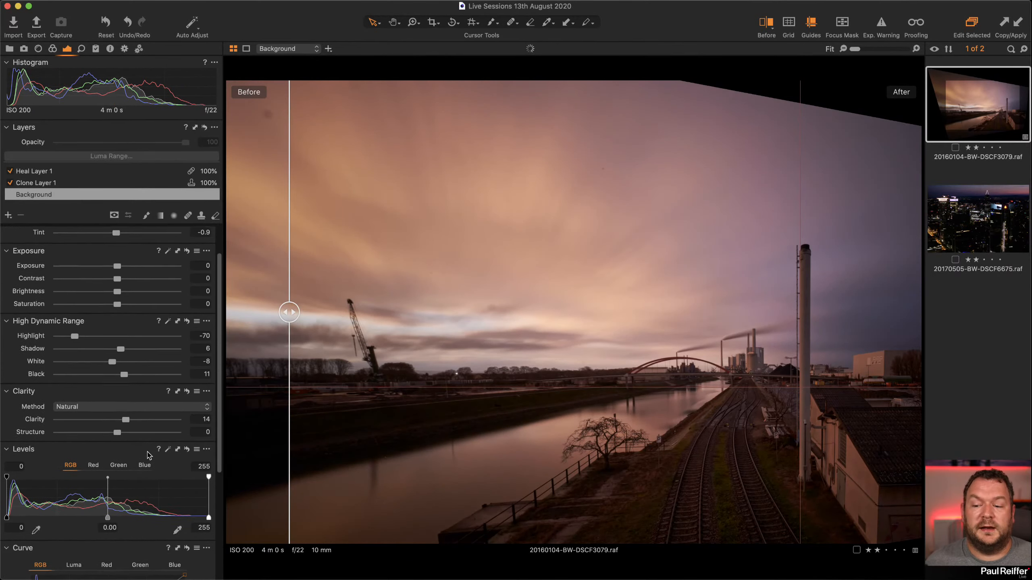
drag(207, 467, 198, 465)
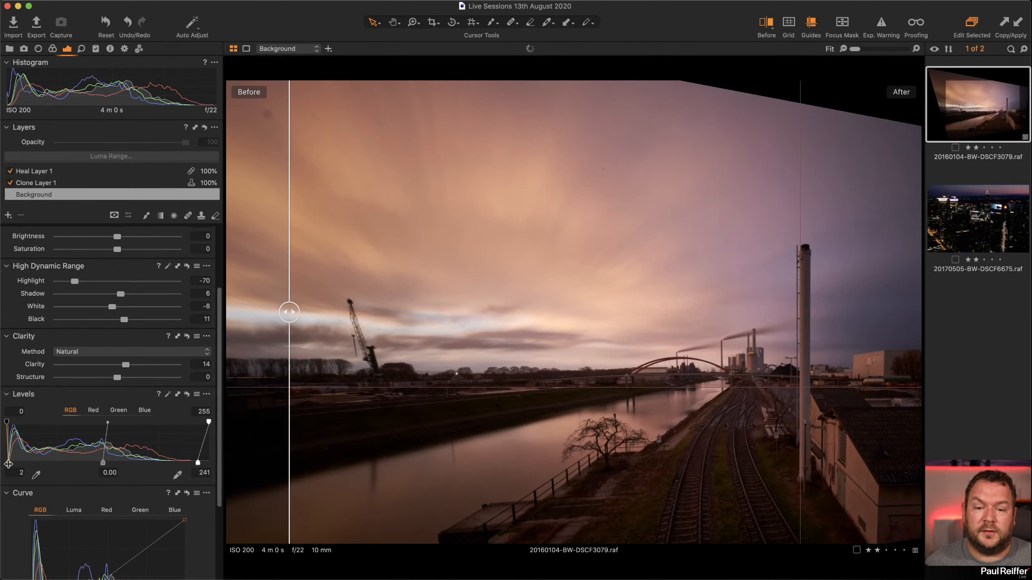
drag(7, 463, 8, 462)
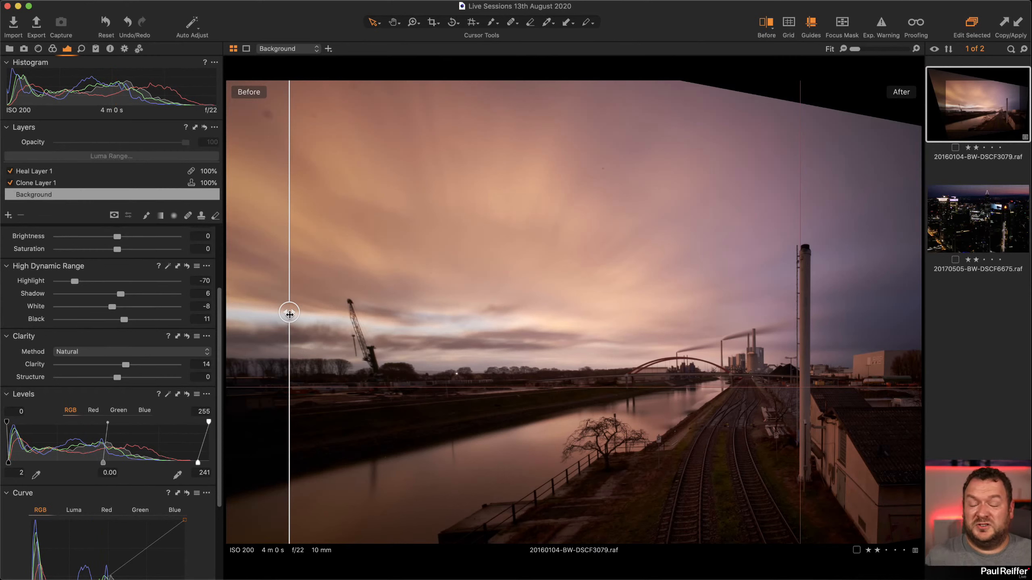
- Set Clarity to 23 and Structure to 4, checking the effect up close on the crane
drag(126, 366, 132, 370)
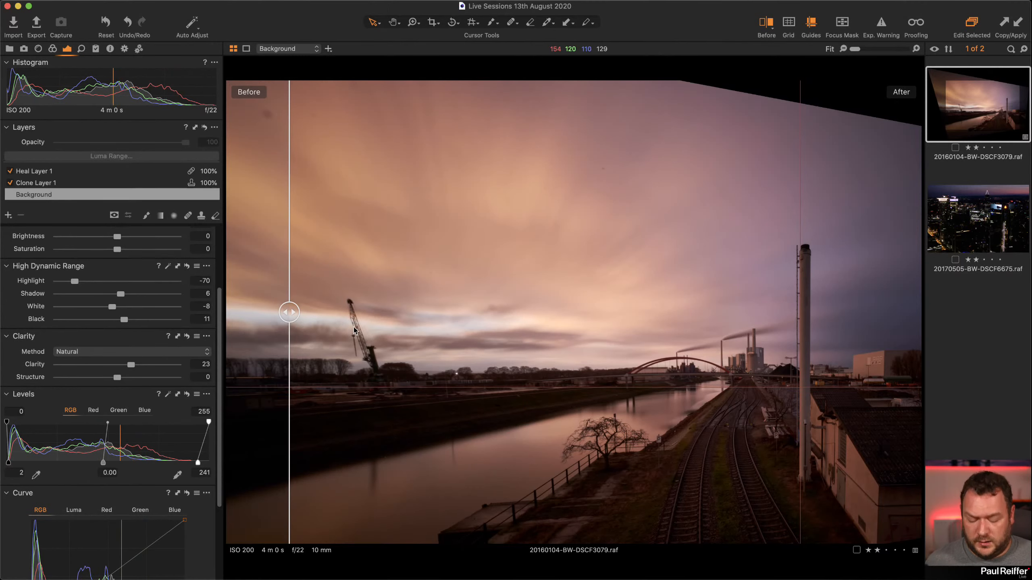
key(z)
drag(330, 300, 416, 396)
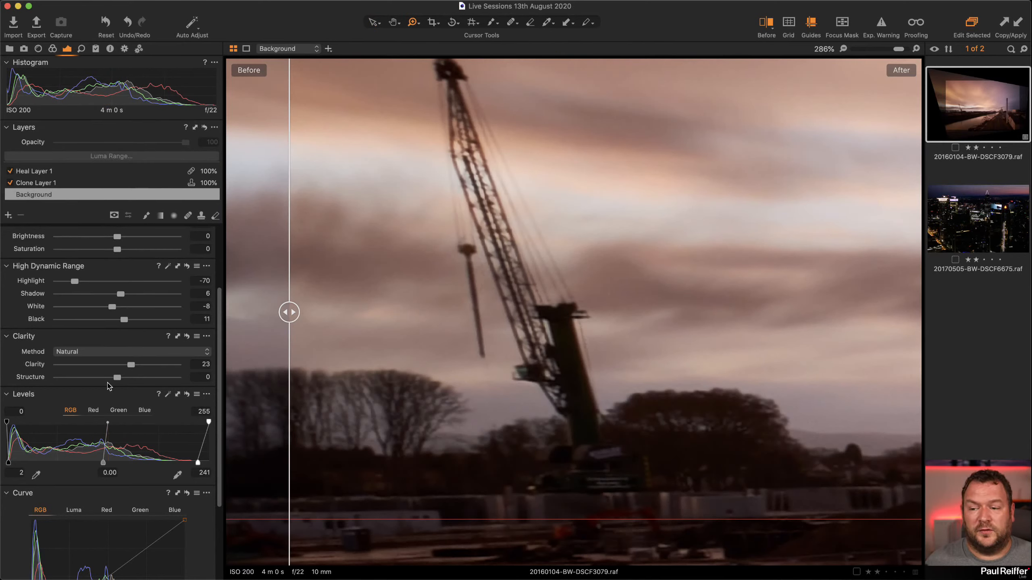
drag(116, 378, 135, 380)
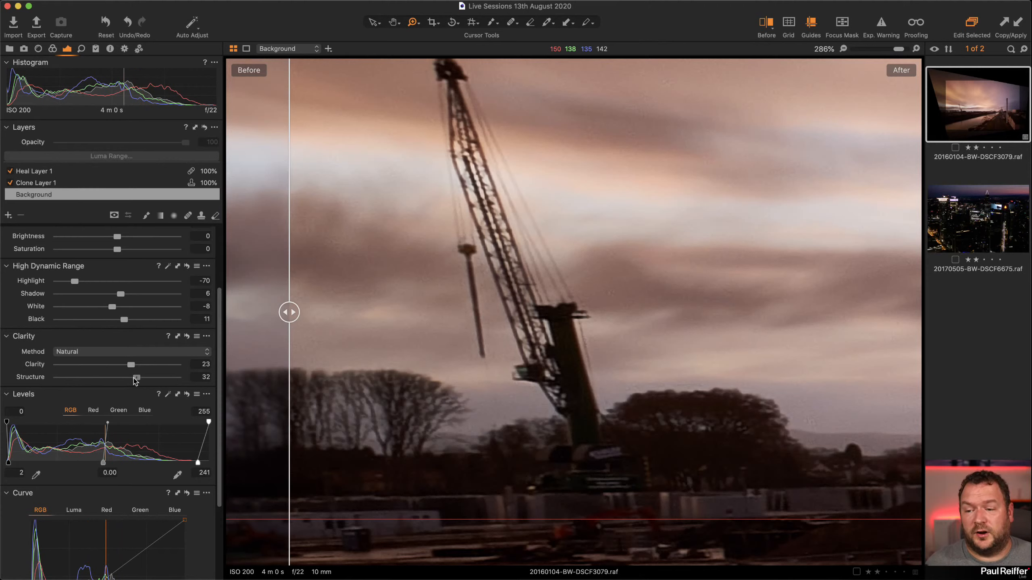
drag(136, 382, 119, 380)
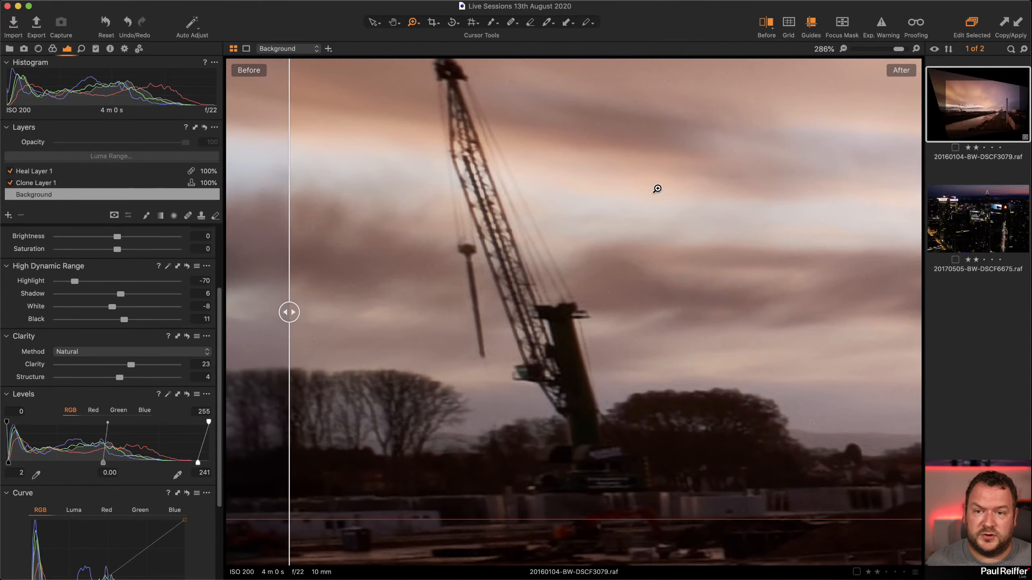
scroll(620, 240, down, 10)
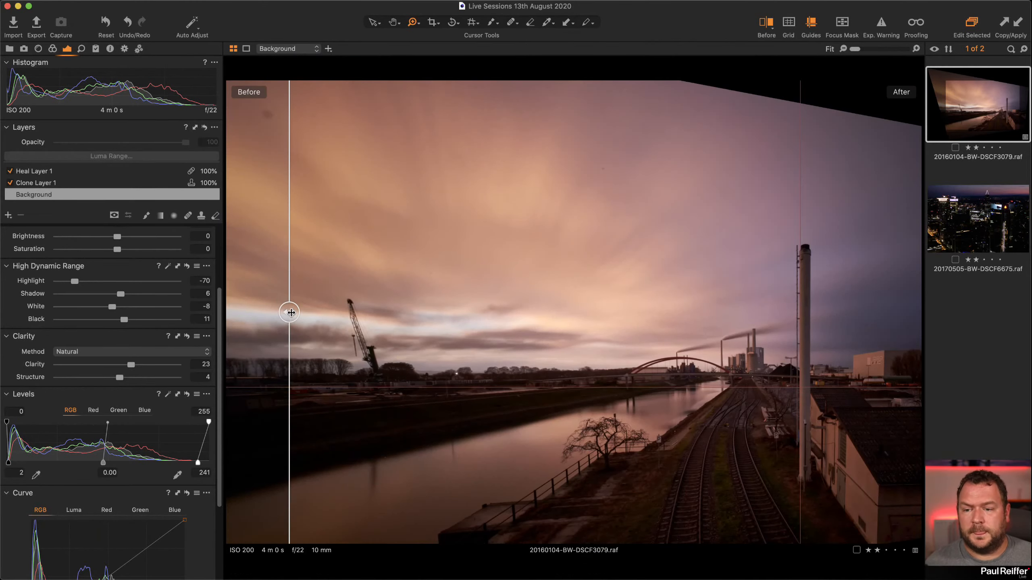
- Hide the guides and sweep the before/after divider toward the middle of the photo to compare the edit
drag(289, 311, 394, 311)
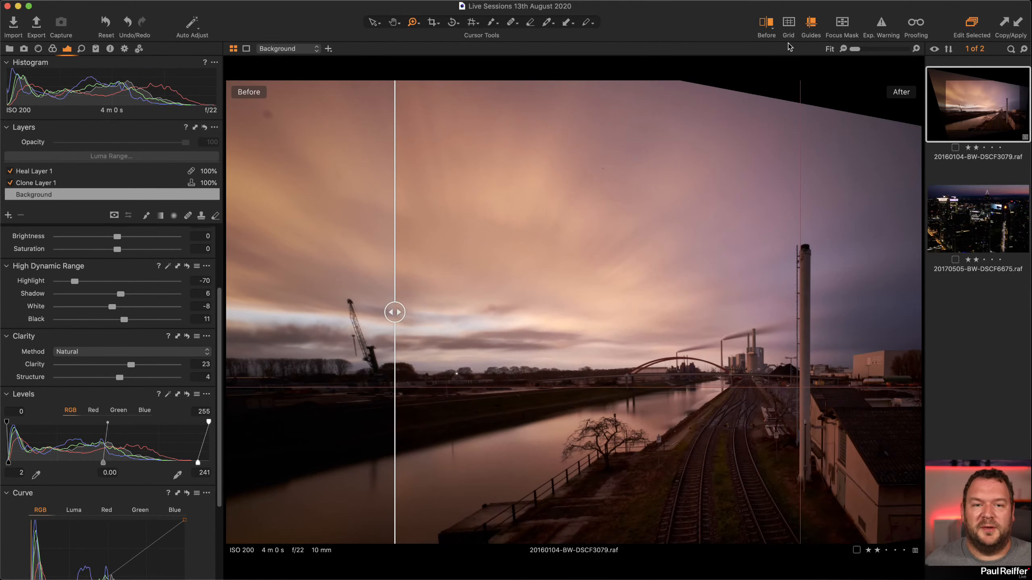
click(815, 27)
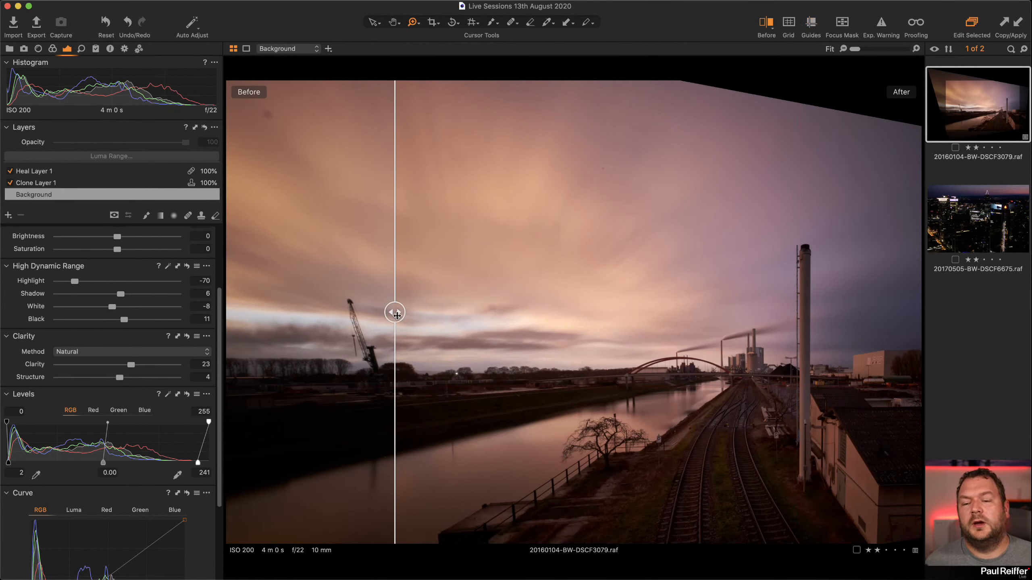
drag(397, 312, 502, 365)
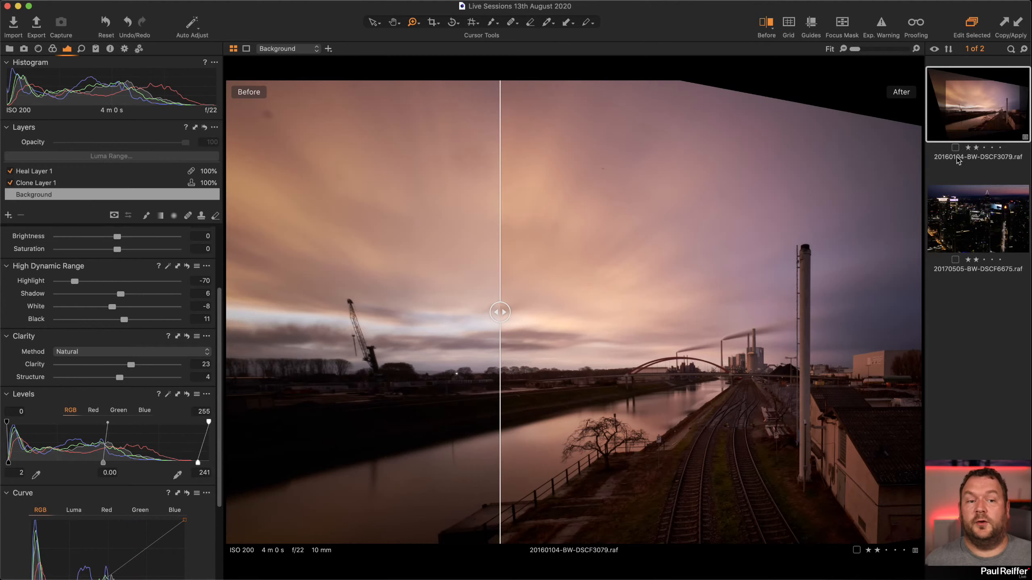
- Create a new unedited variant of 20160104-BW-DSCF3079.raf and compare it with the edited one
right_click(974, 112)
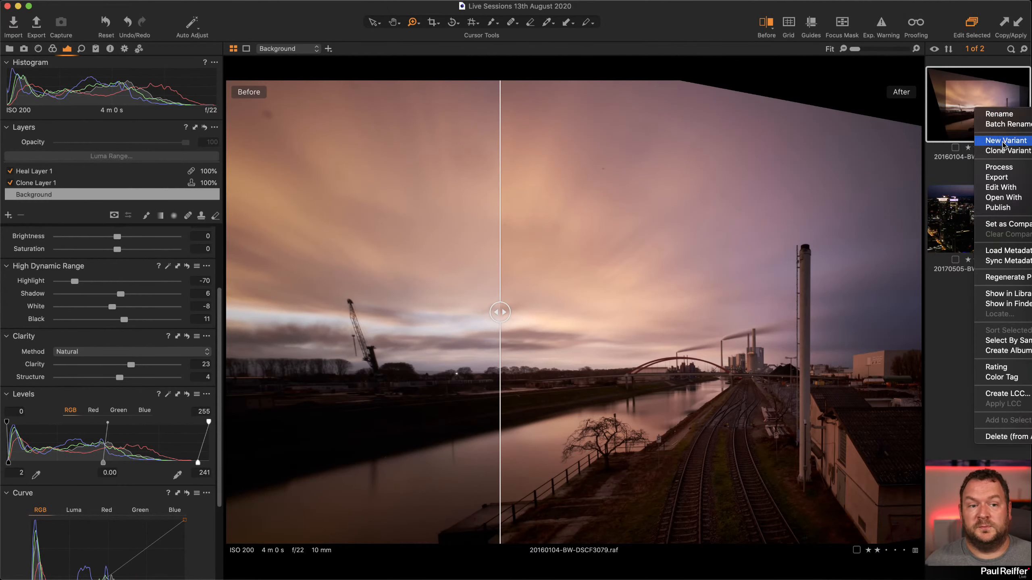
click(985, 146)
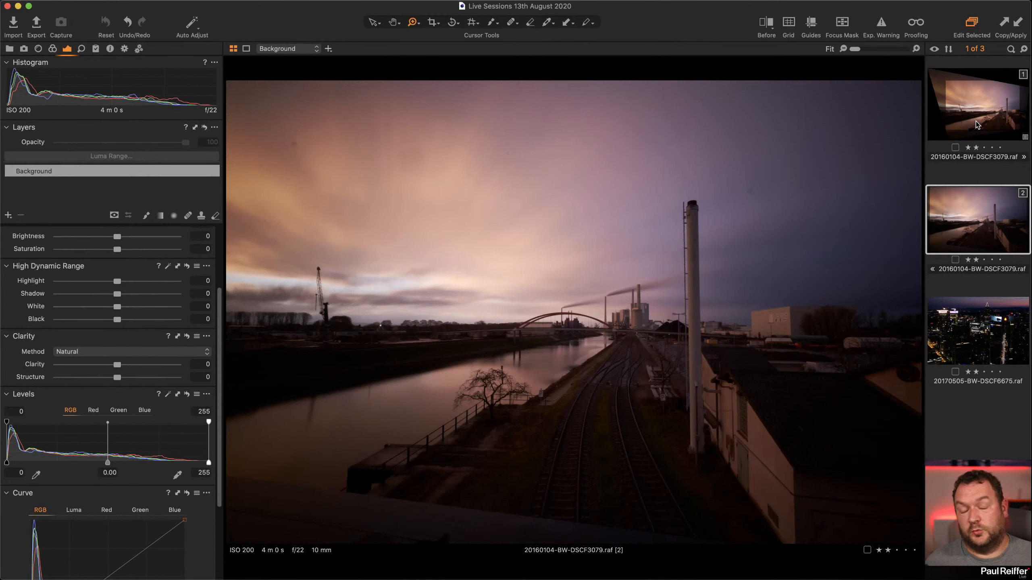
click(977, 125)
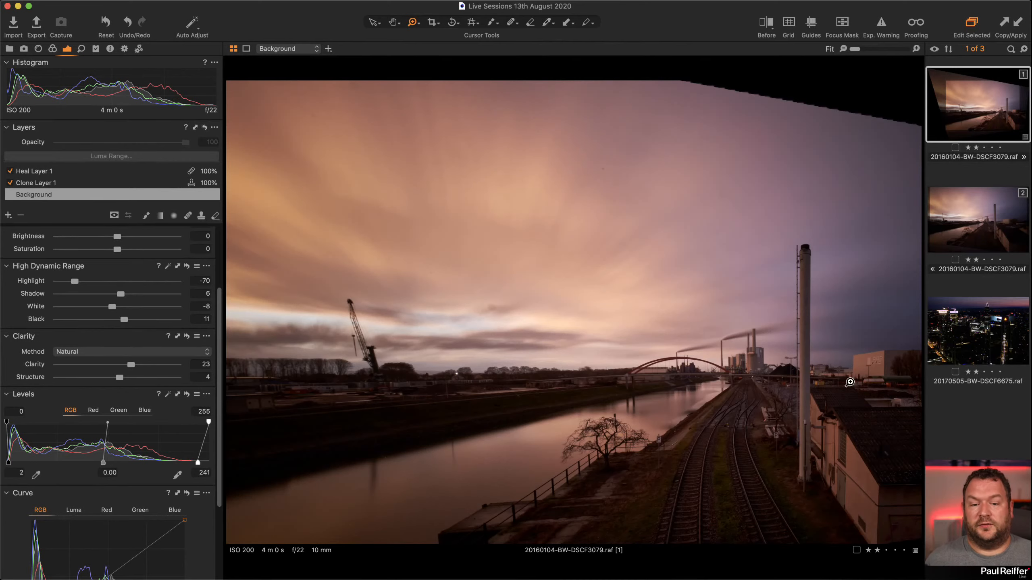
click(991, 213)
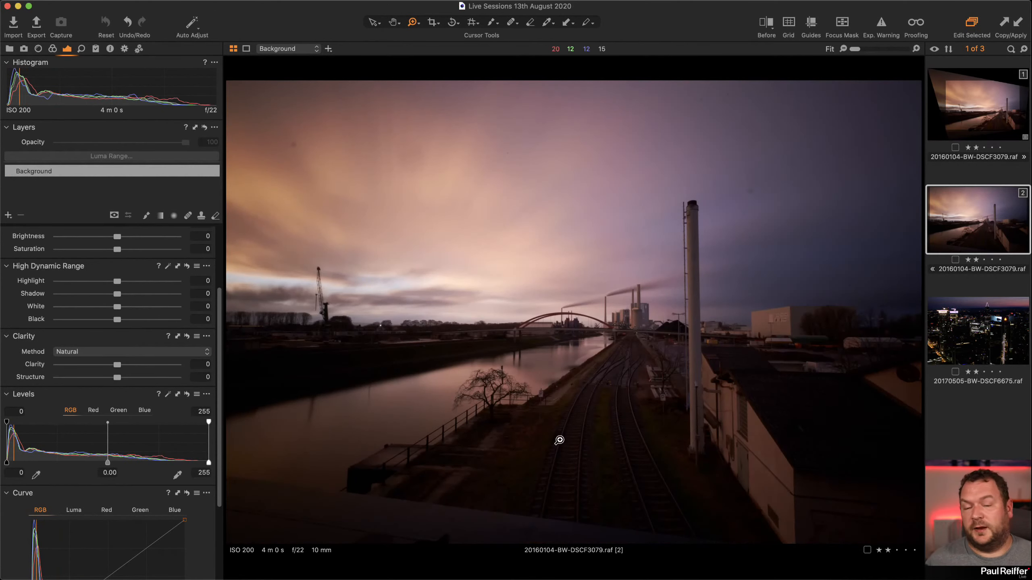
- Open the night city photo 20170505-BW-DSCF6675.raf and enable Diffraction Correction for its lens, checking the lit rooftop sign up close
click(969, 338)
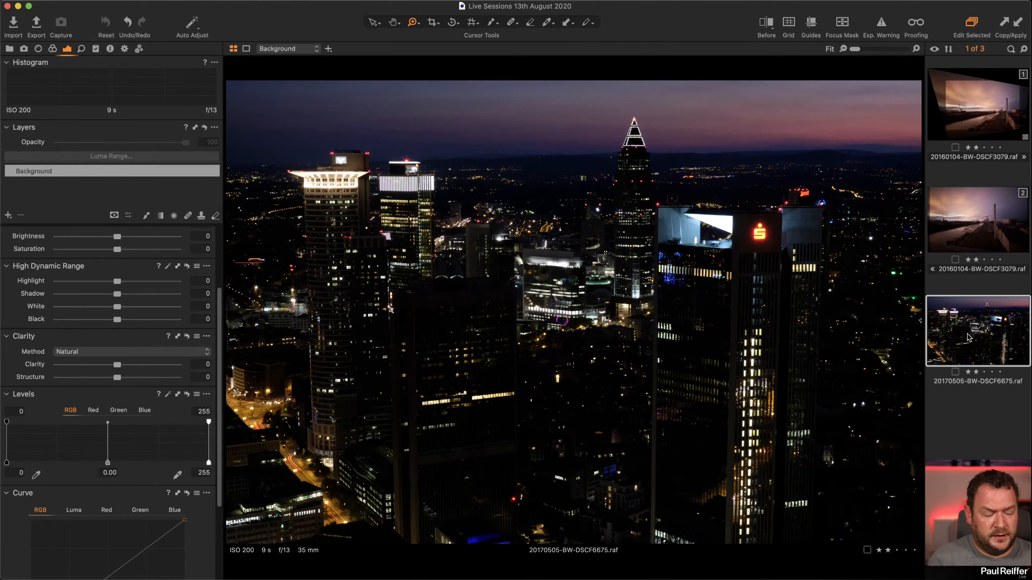
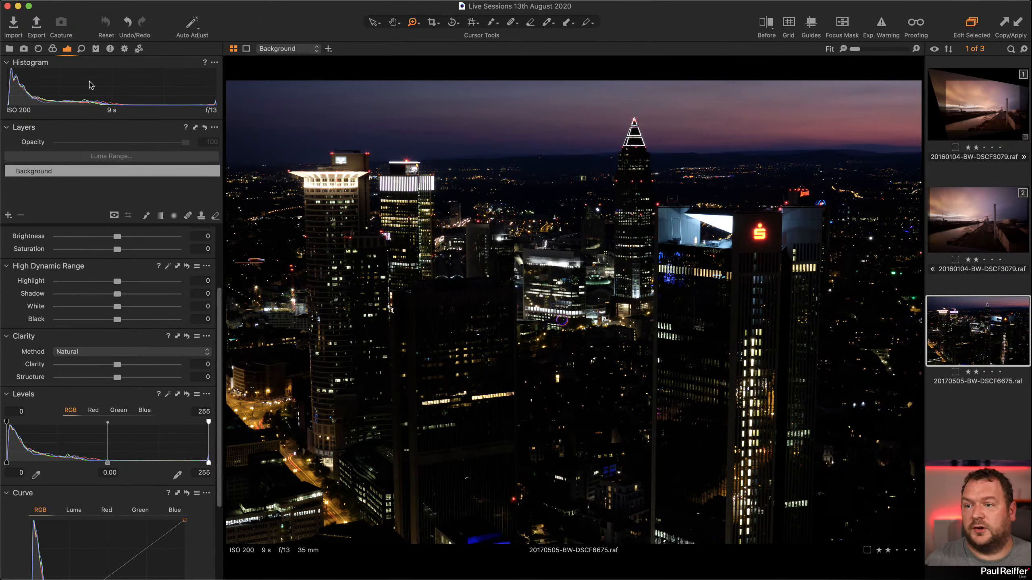
click(38, 48)
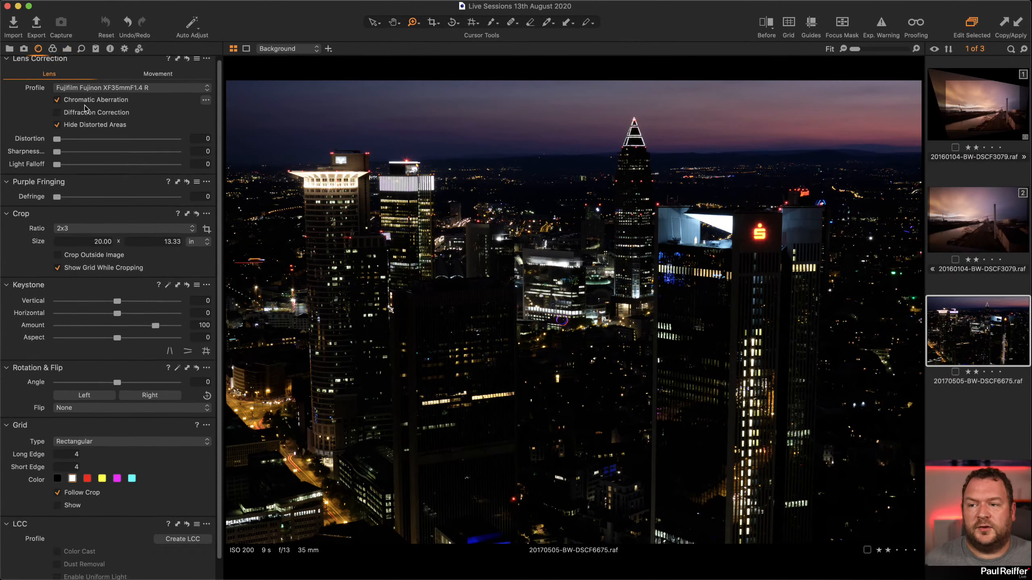
scroll(107, 96, up, 1)
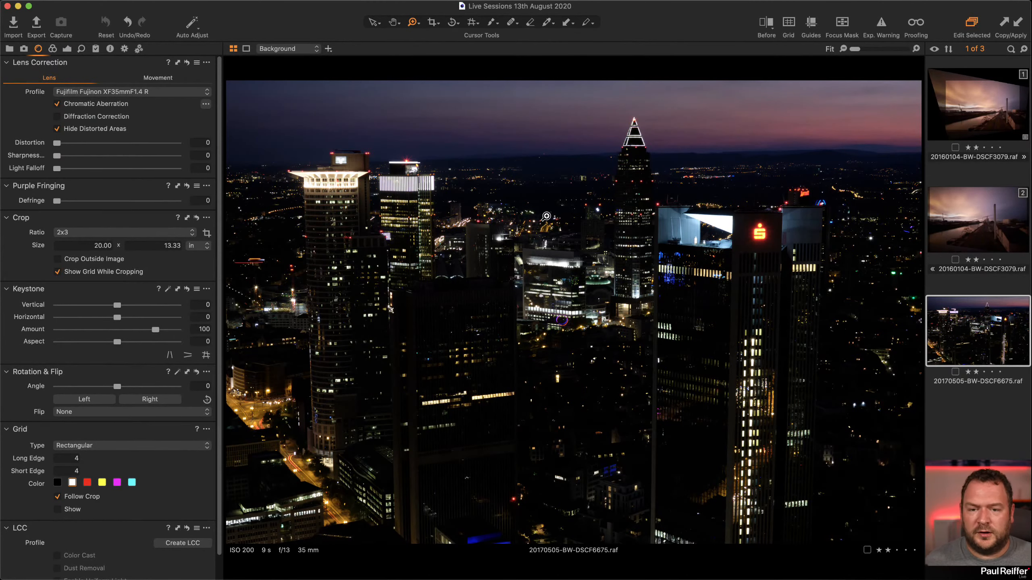
drag(593, 118, 875, 382)
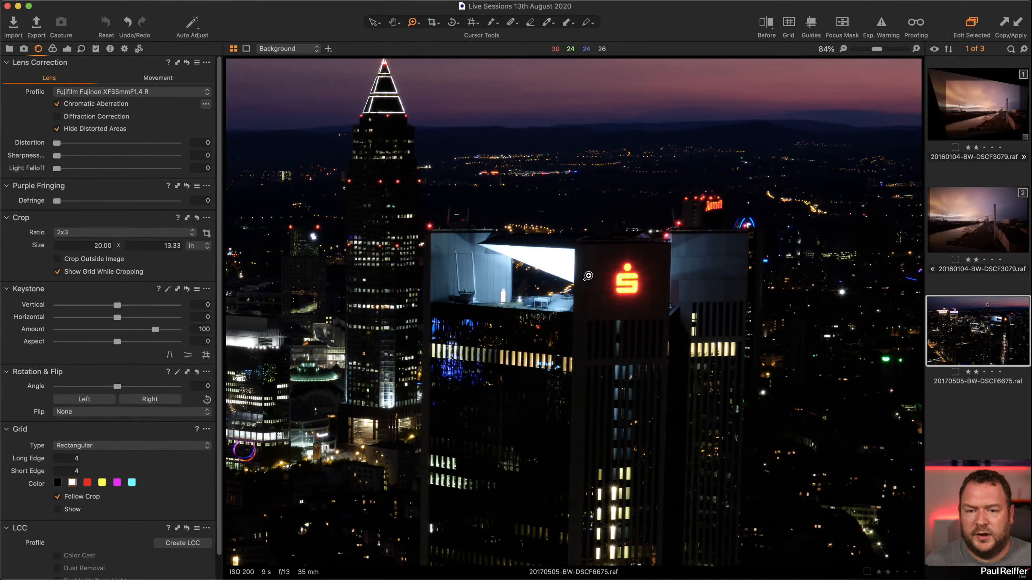
click(588, 276)
click(596, 339)
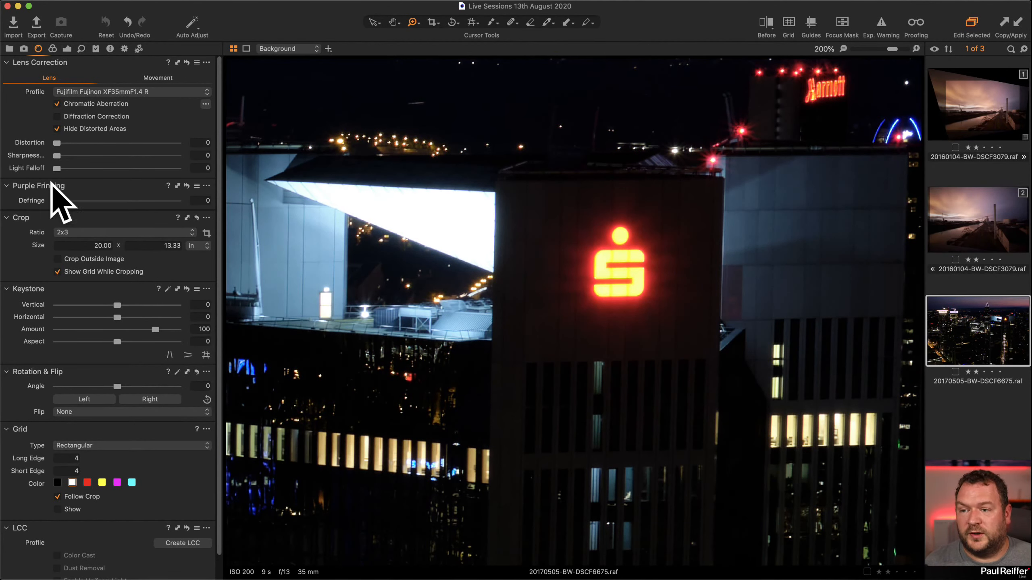
click(58, 116)
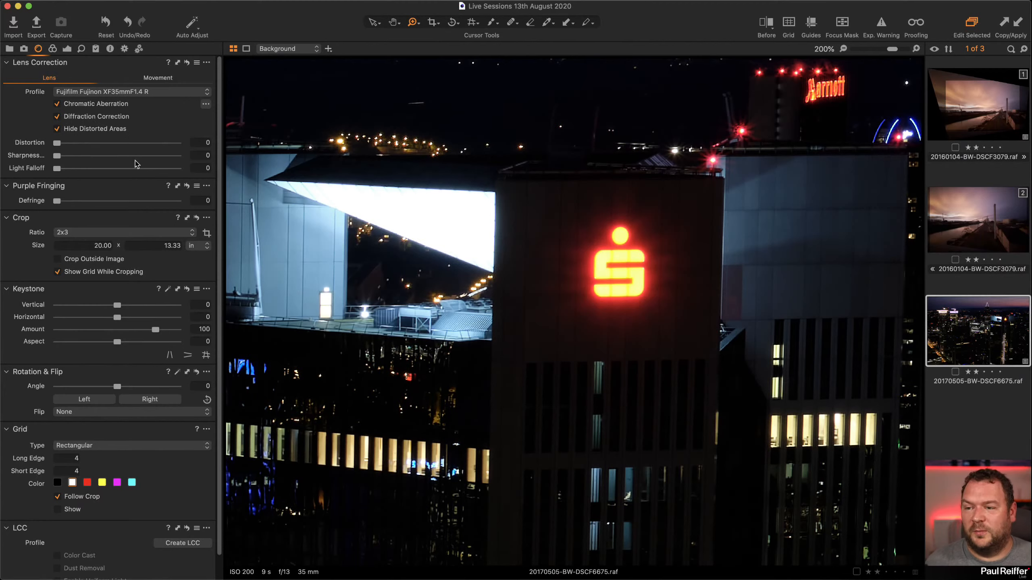
double_click(585, 272)
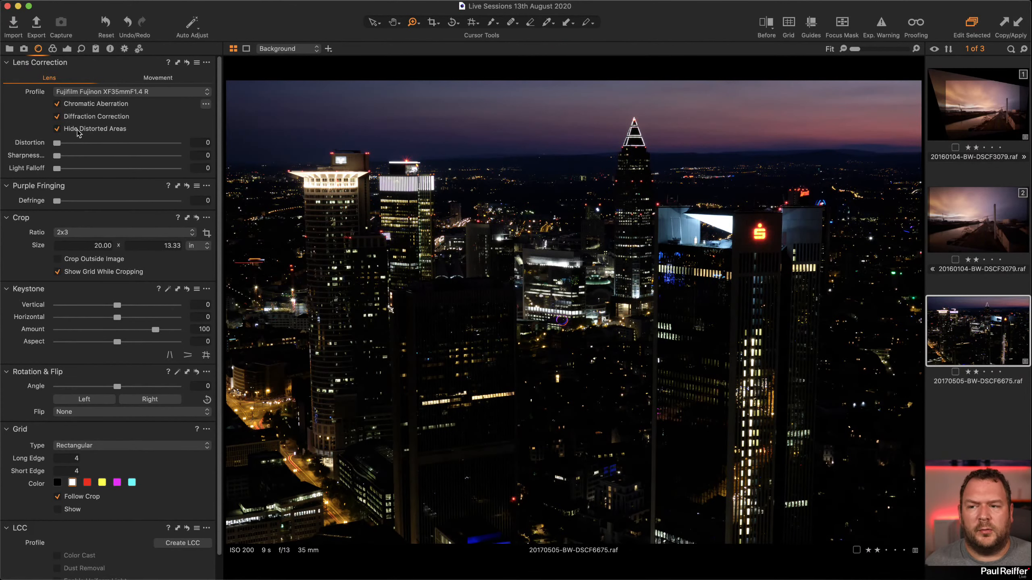
click(432, 23)
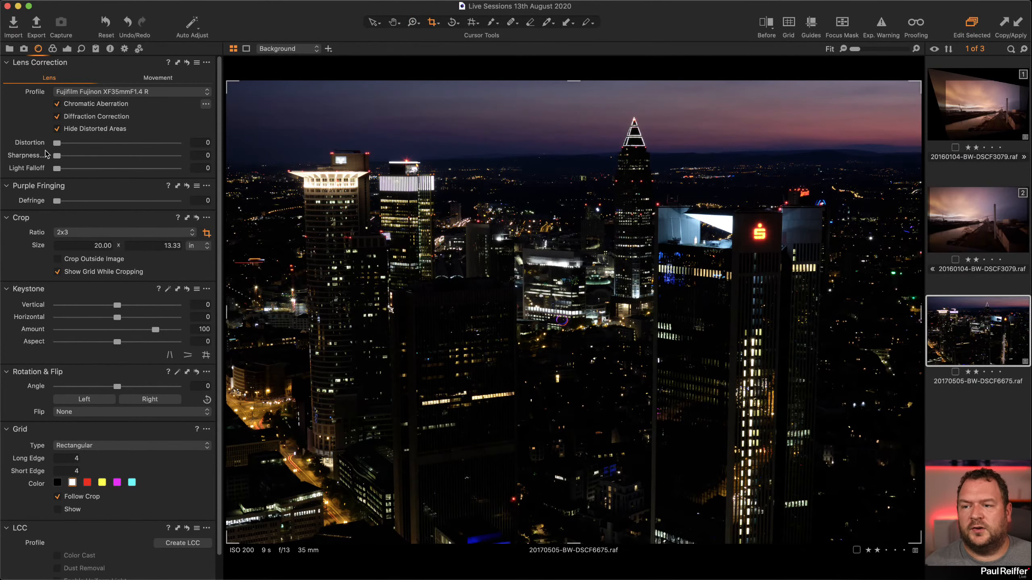
mouse_move(58, 147)
mouse_down()
mouse_move(102, 147)
mouse_move(59, 144)
mouse_up()
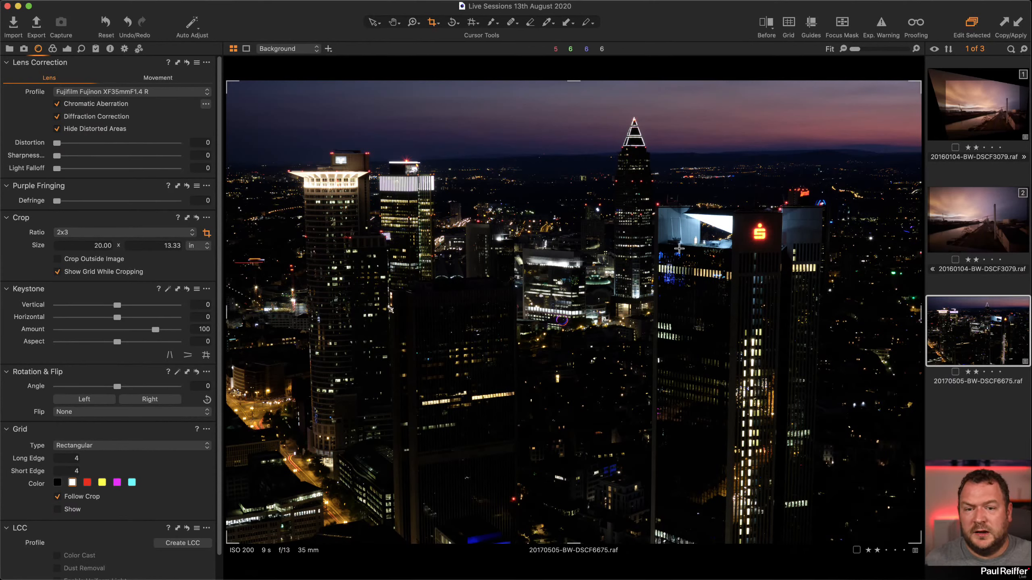
- Set the Purple Fringing Defringe amount to 49, judging it on the brightly lit tower crown at 400%
key(z)
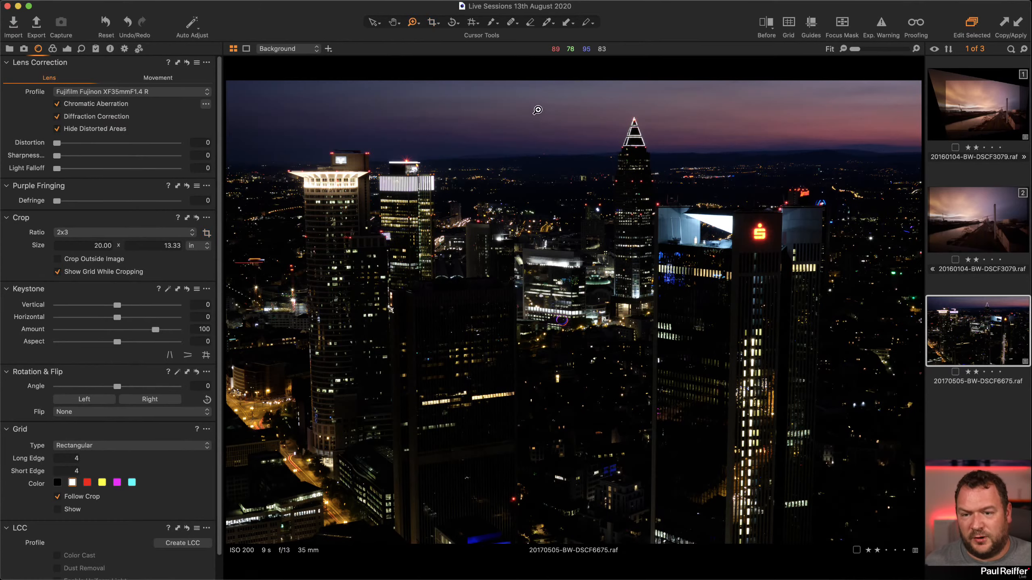
drag(540, 119, 705, 255)
drag(459, 403, 967, 191)
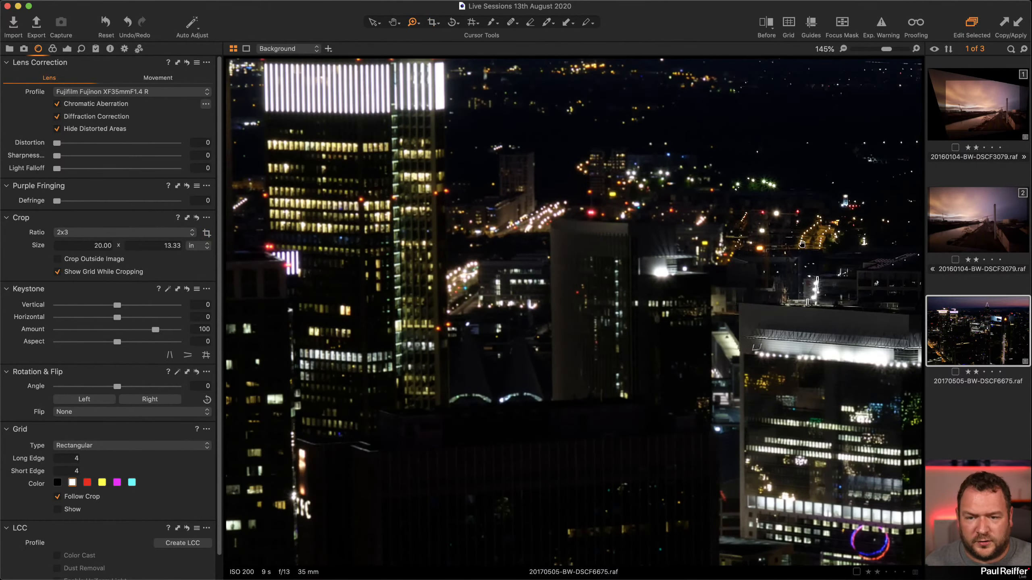
drag(487, 241, 908, 403)
drag(433, 150, 668, 314)
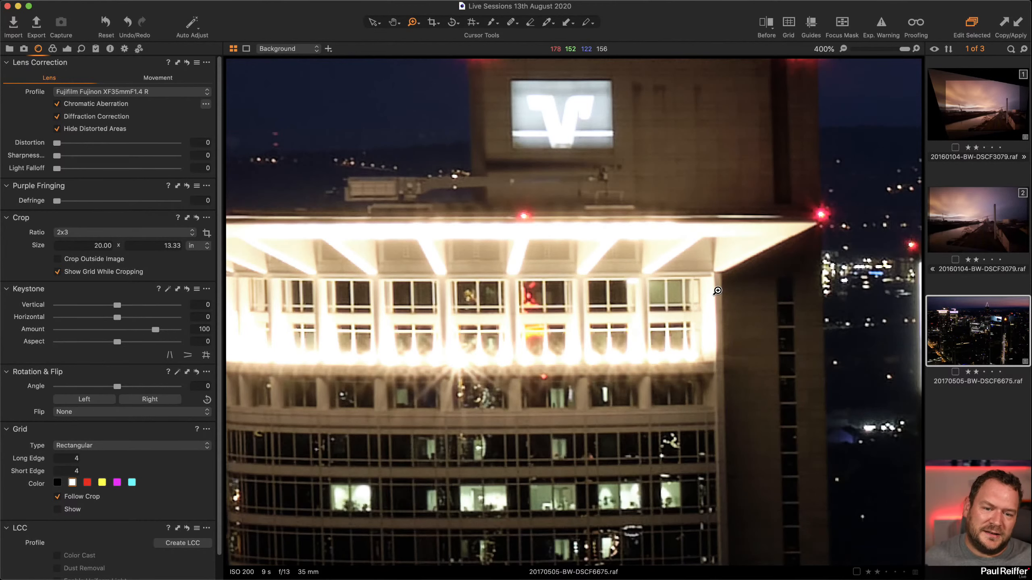
drag(65, 203, 118, 208)
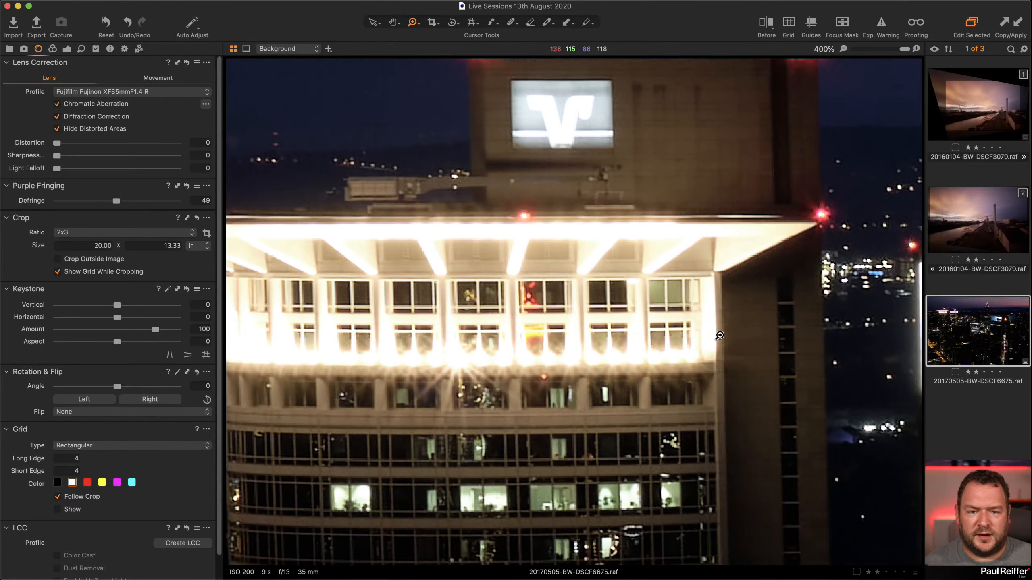
- Open up the dark buildings across the whole photo with High Dynamic Range, setting Shadow to 12 and Black to 20
alt+click(639, 317)
alt+click(639, 317)
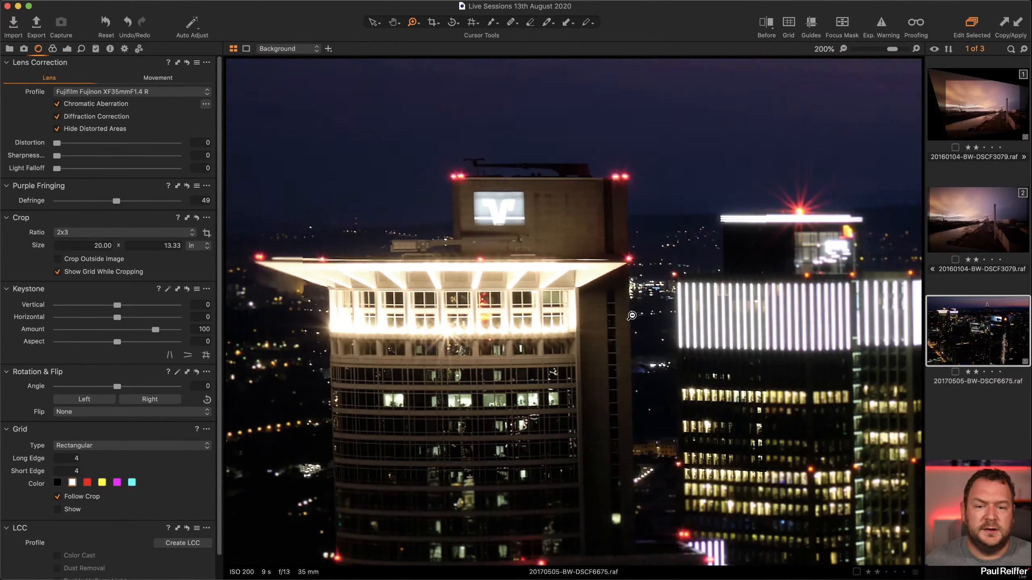
alt+click(639, 317)
alt+click(639, 317)
alt+click(629, 316)
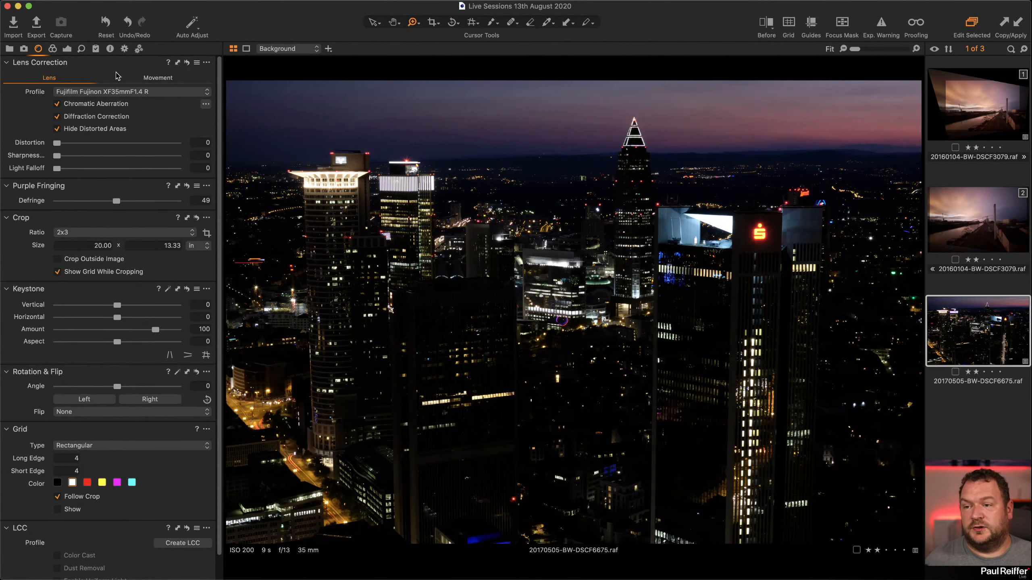
click(66, 49)
scroll(117, 337, up, 5)
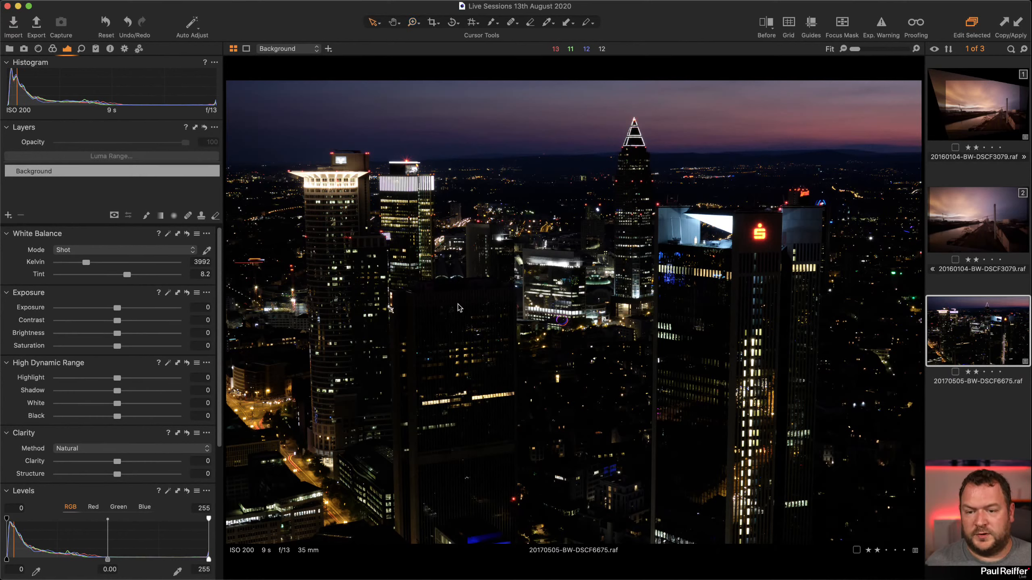
key(v)
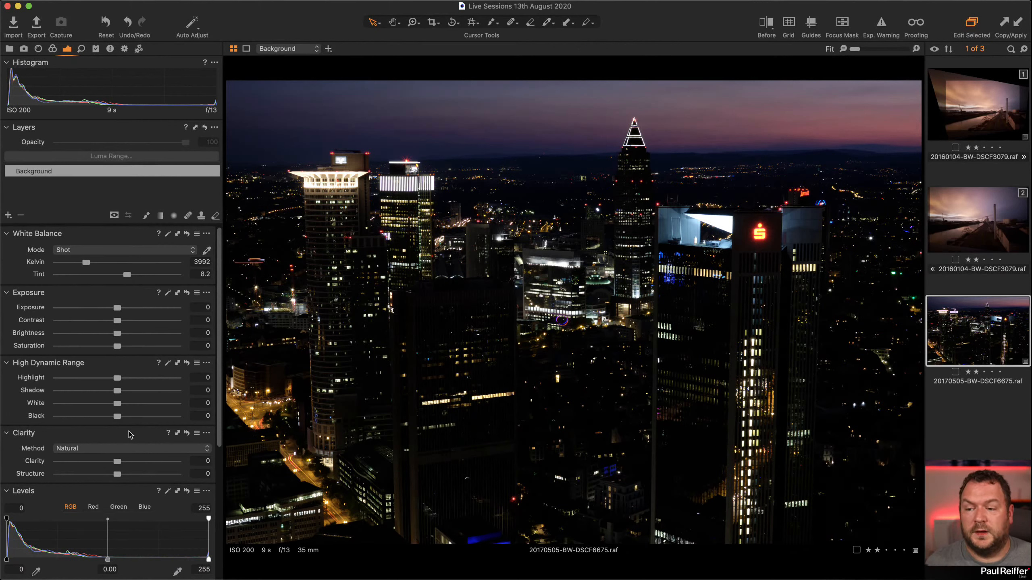
drag(116, 419, 135, 419)
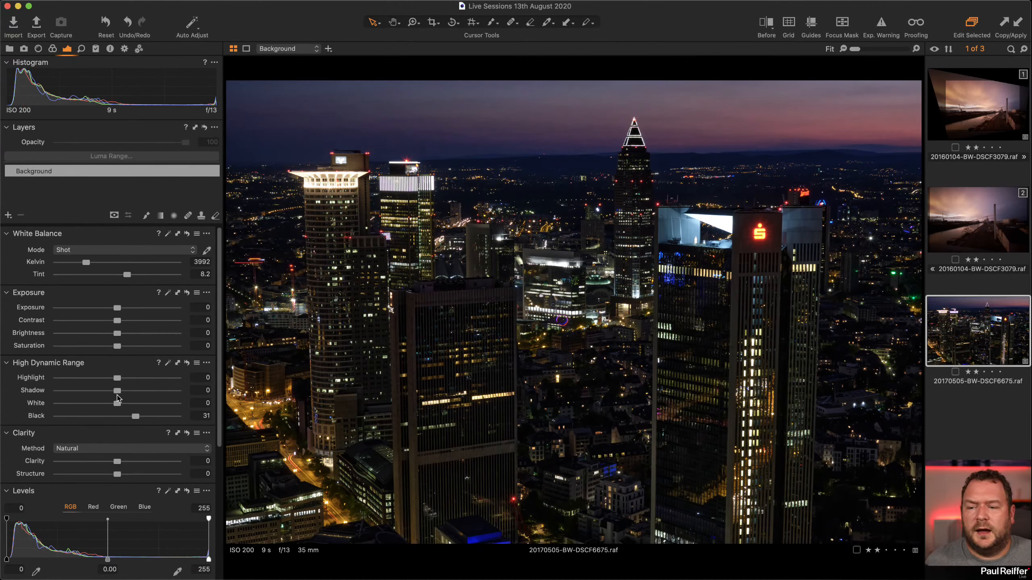
drag(117, 392, 126, 392)
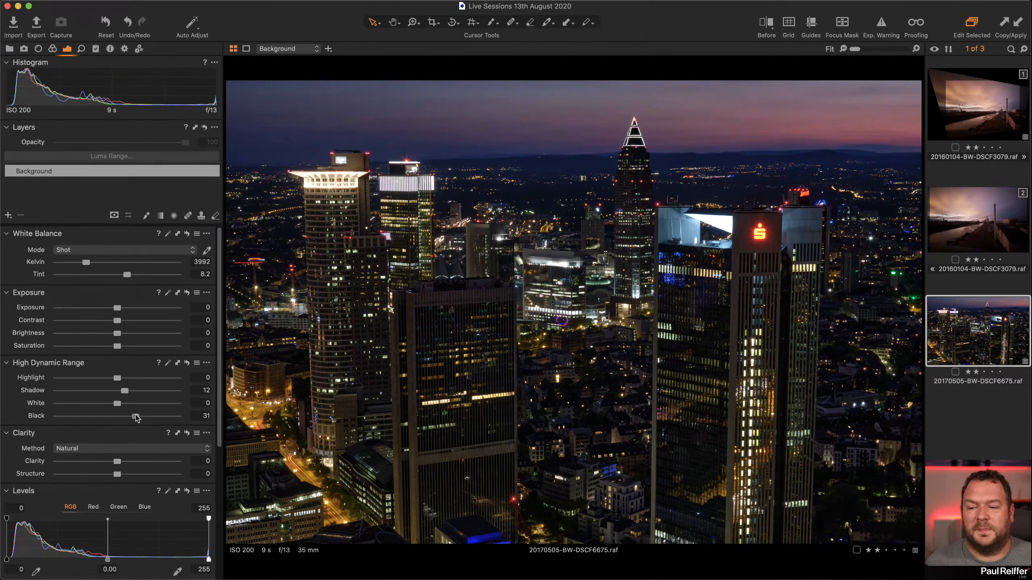
drag(136, 418, 129, 422)
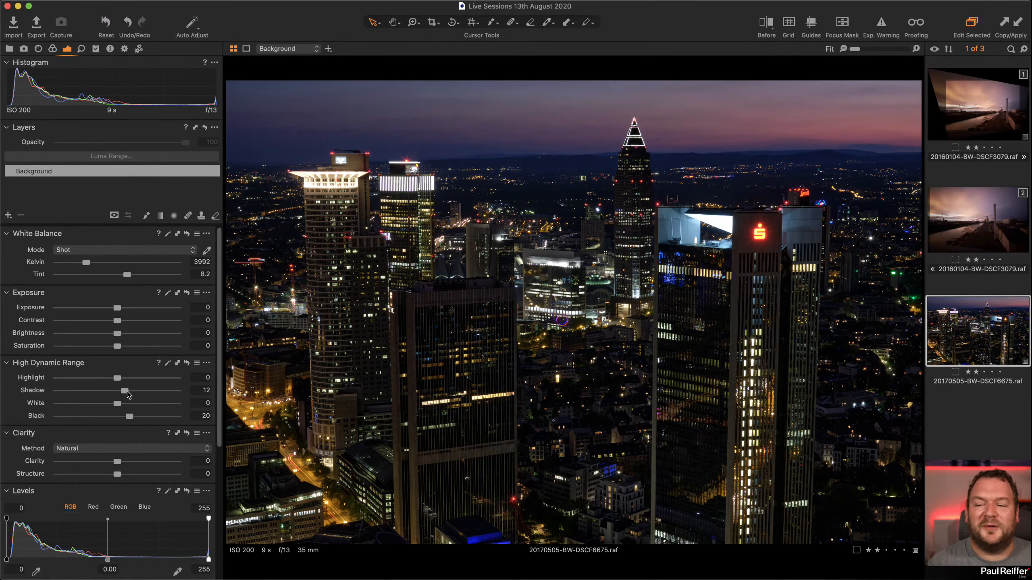
- Raise the night skyline's shadows to 19 and lower its whites to -100, checking the illuminated tower tops up close
drag(128, 392, 133, 394)
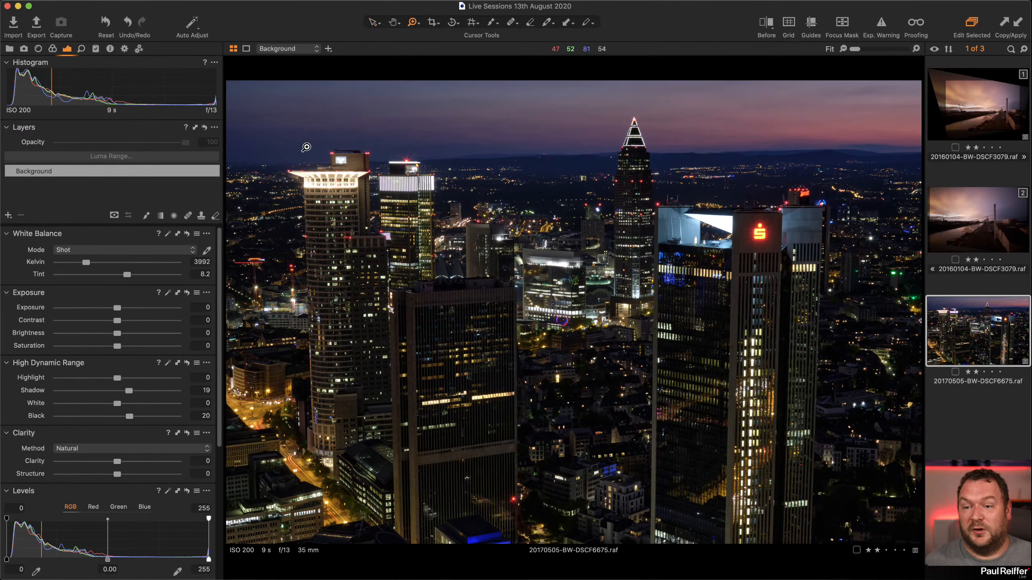
drag(278, 124, 478, 240)
click(534, 337)
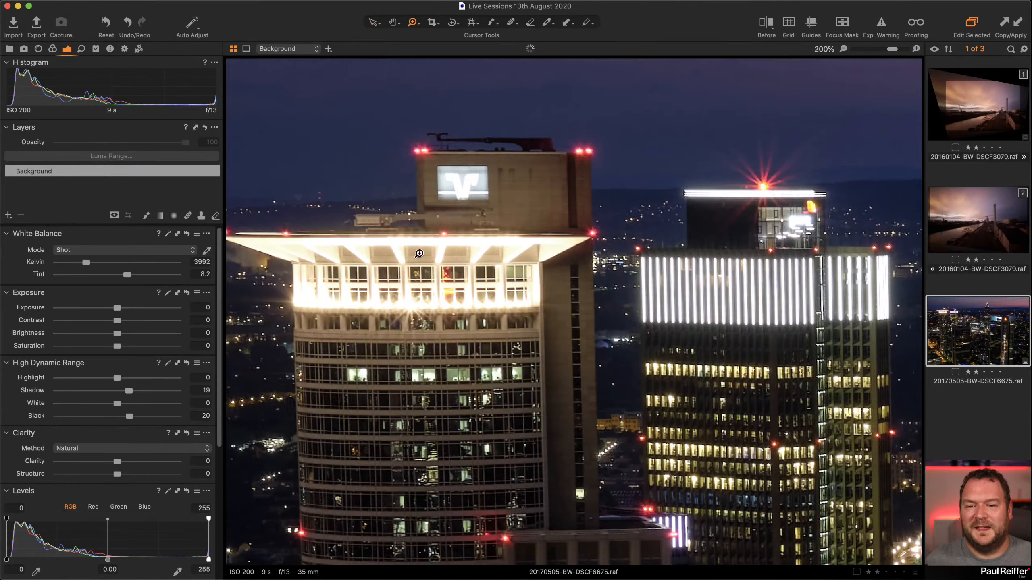
key(v)
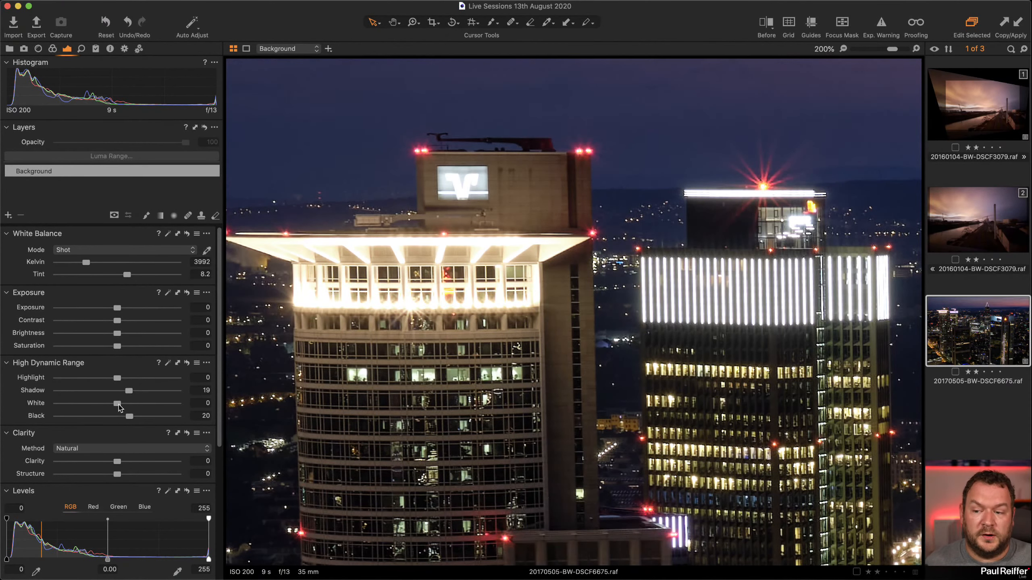
drag(118, 405, 25, 409)
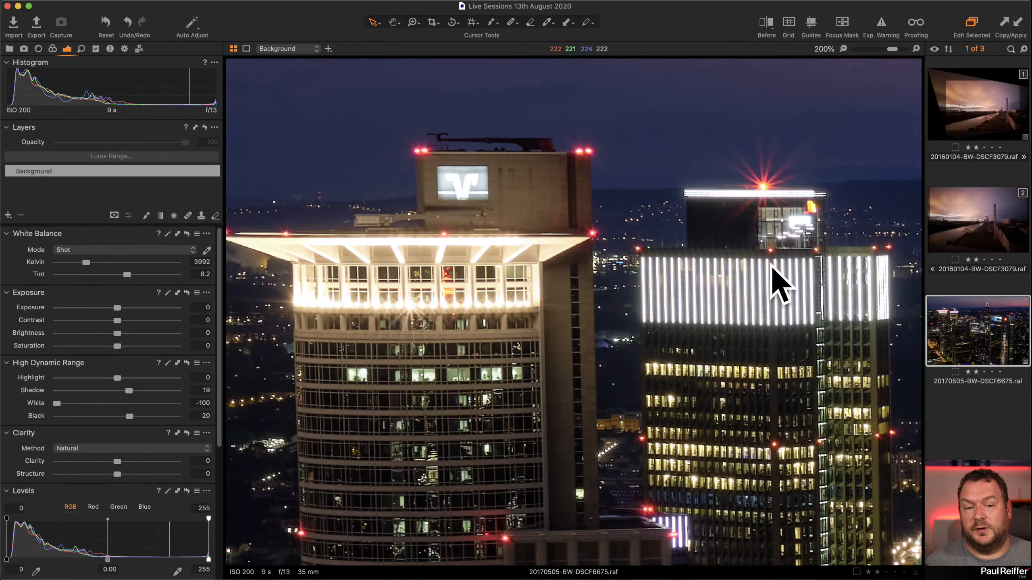
- Check the tower highlights with the exposure warning and with the exposure lowered to -3.4, and reset the exposure
click(882, 24)
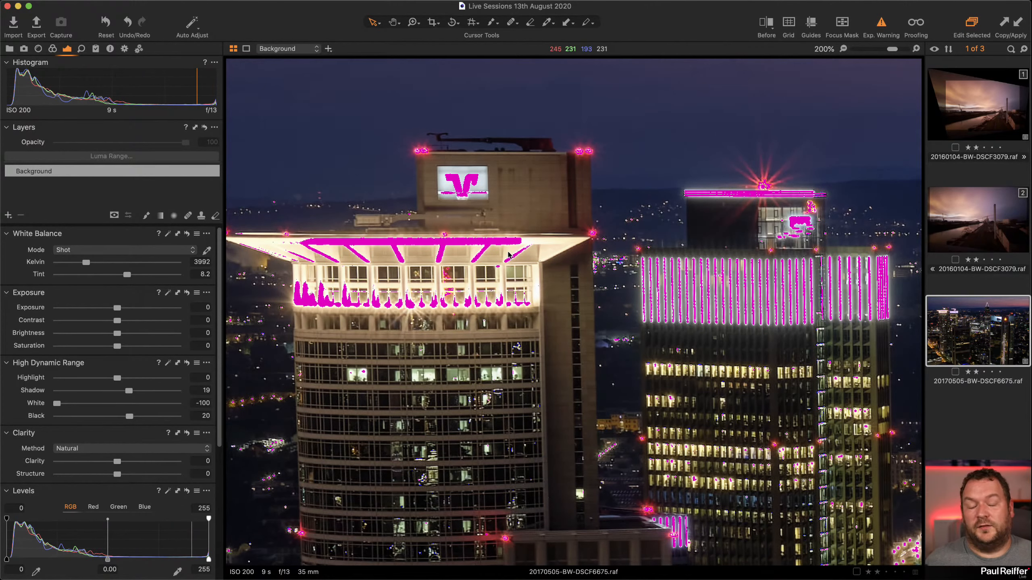
click(882, 27)
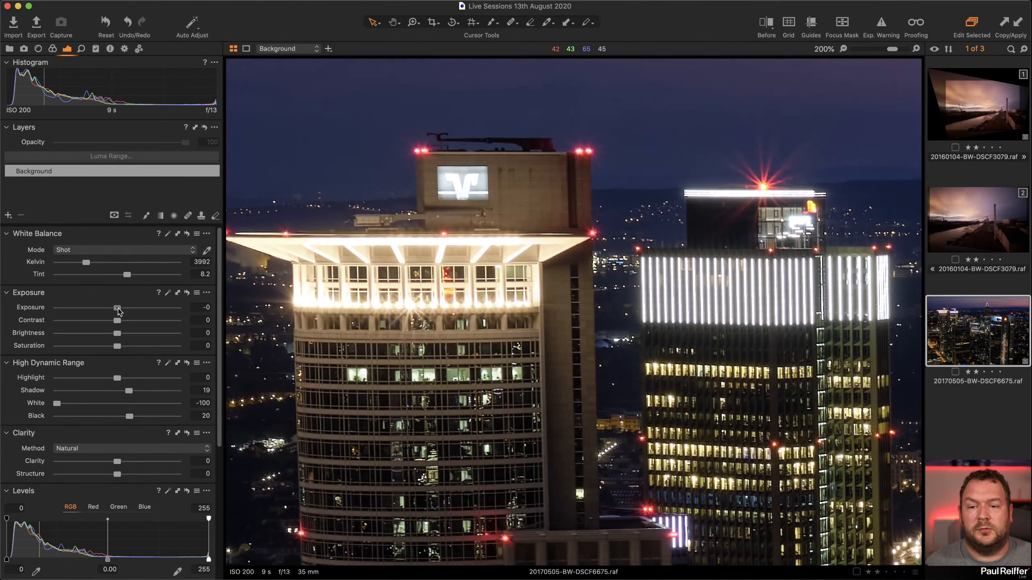
drag(117, 307, 65, 307)
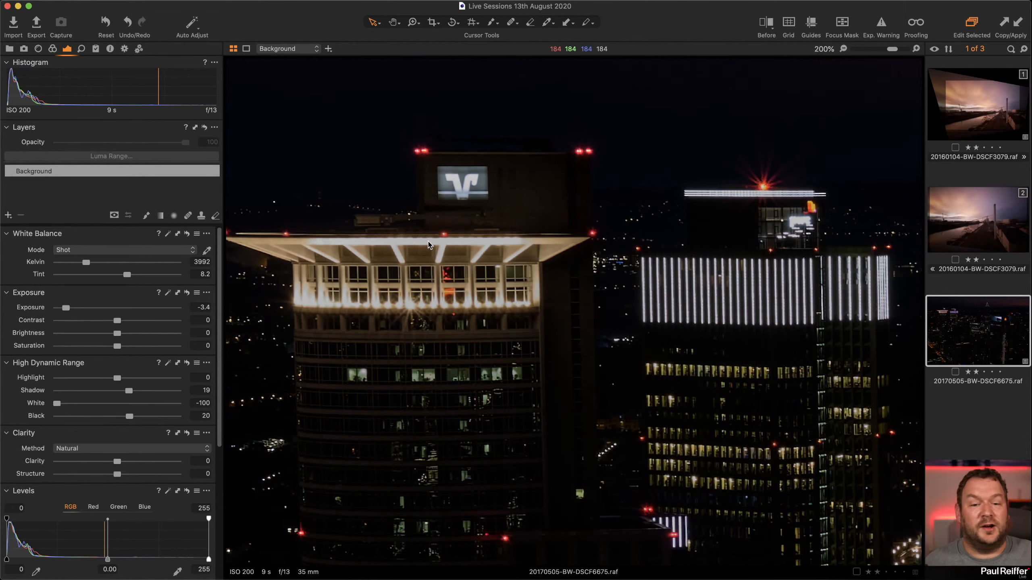
double_click(69, 309)
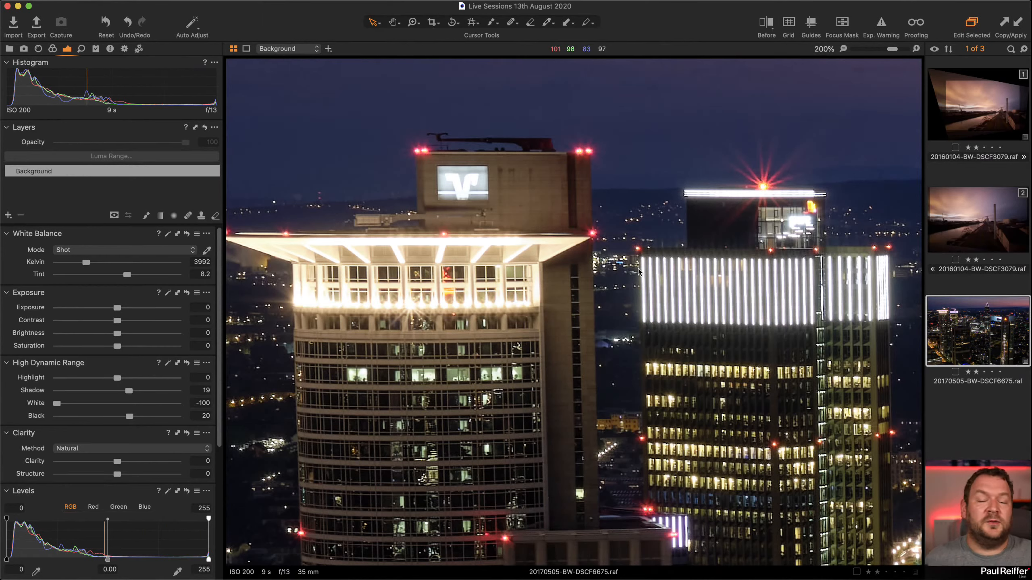
scroll(642, 277, down, 5)
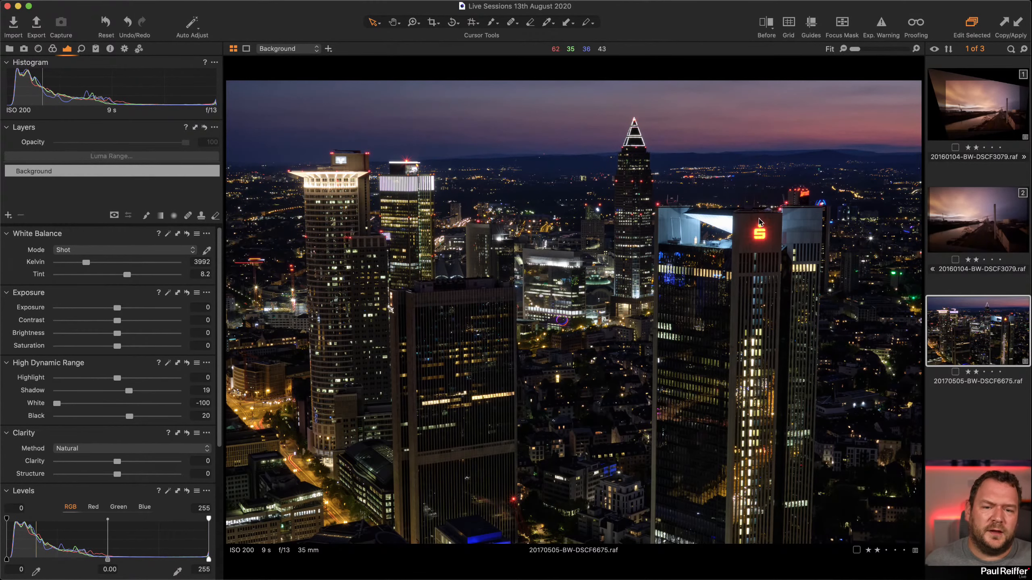
- Compare the lit roof beside the red S sign with the whites at 4 and back at -100
key(z)
drag(657, 189, 756, 282)
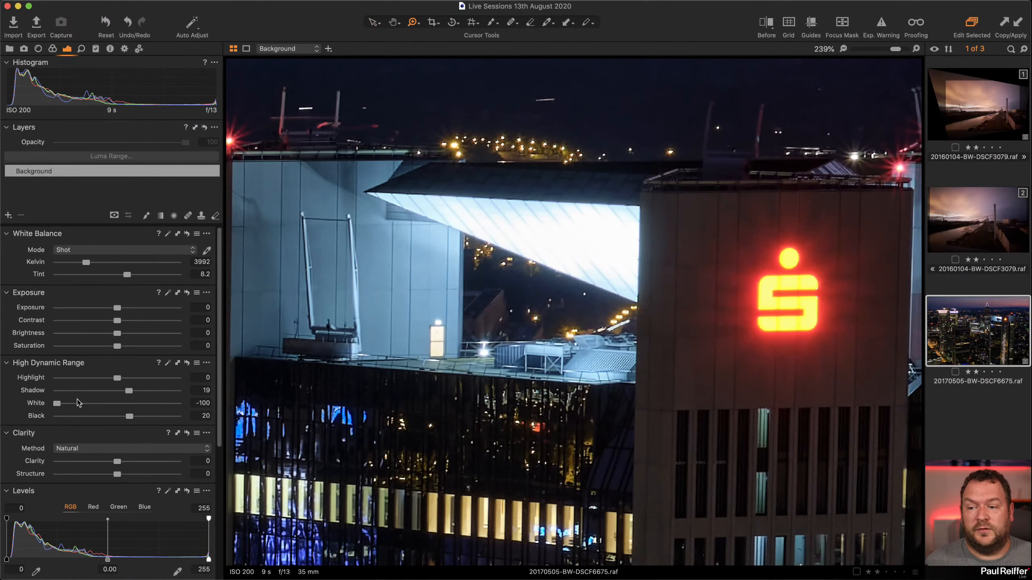
drag(56, 403, 119, 403)
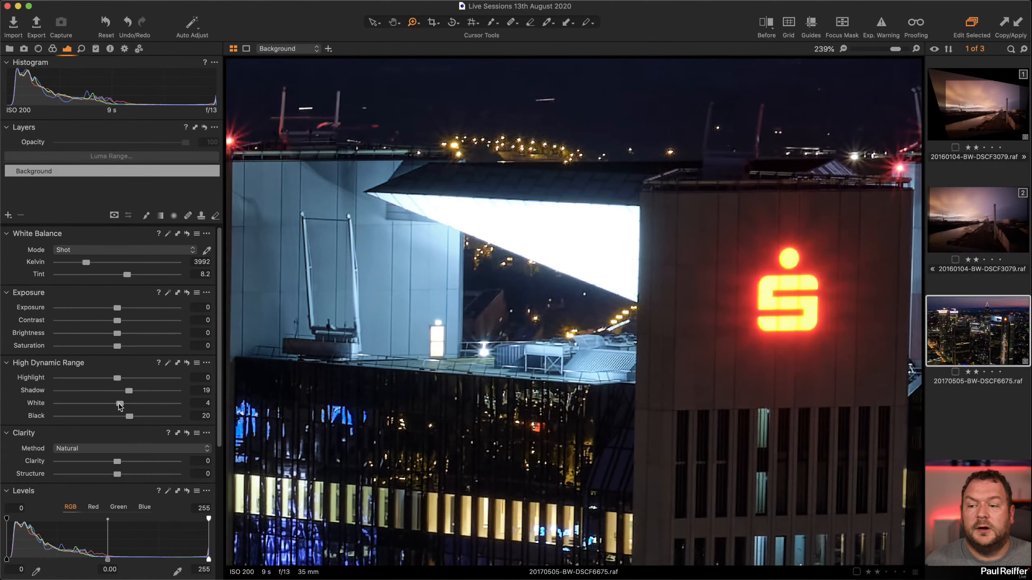
drag(120, 404, 57, 403)
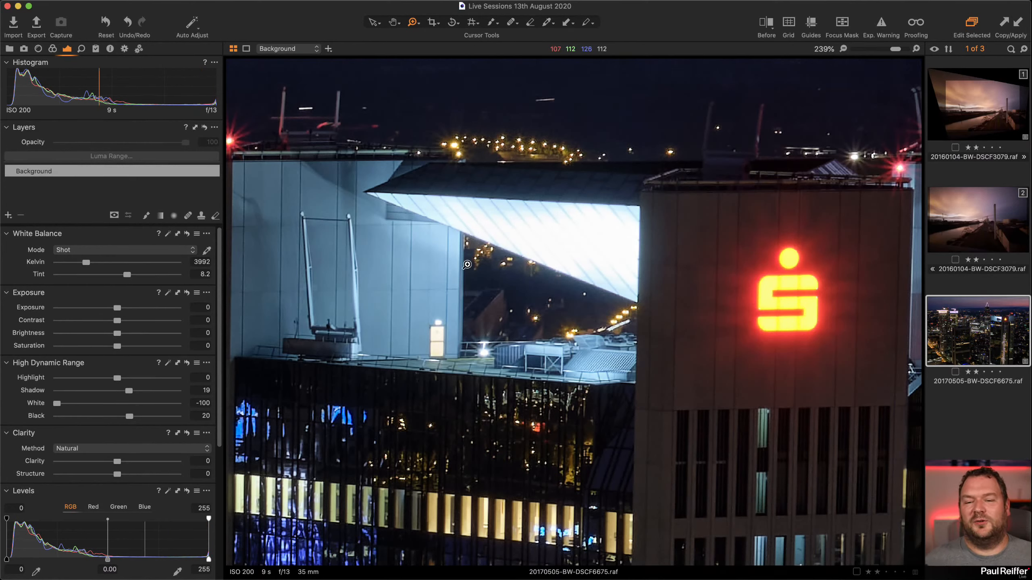
double_click(712, 299)
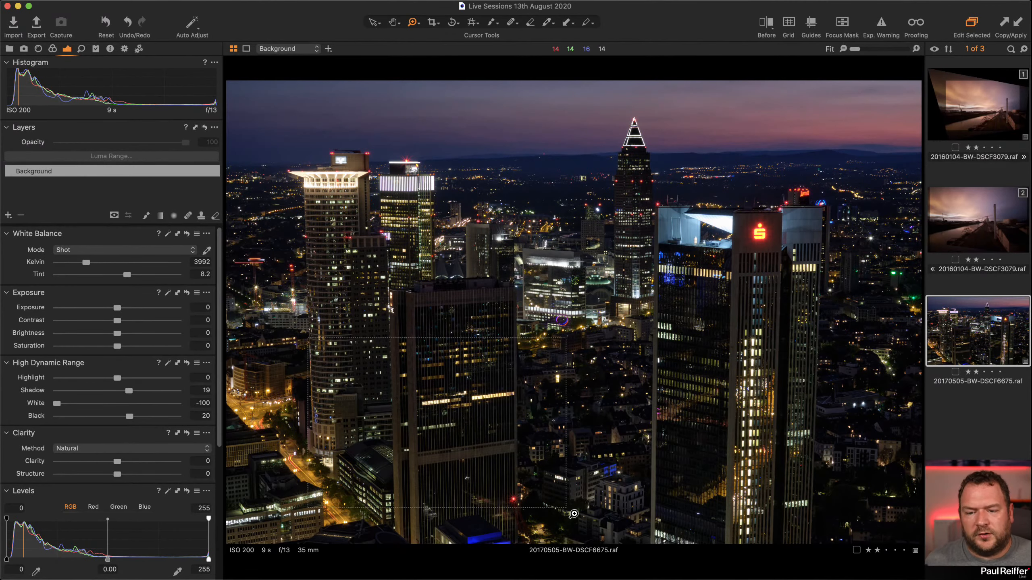
click(446, 430)
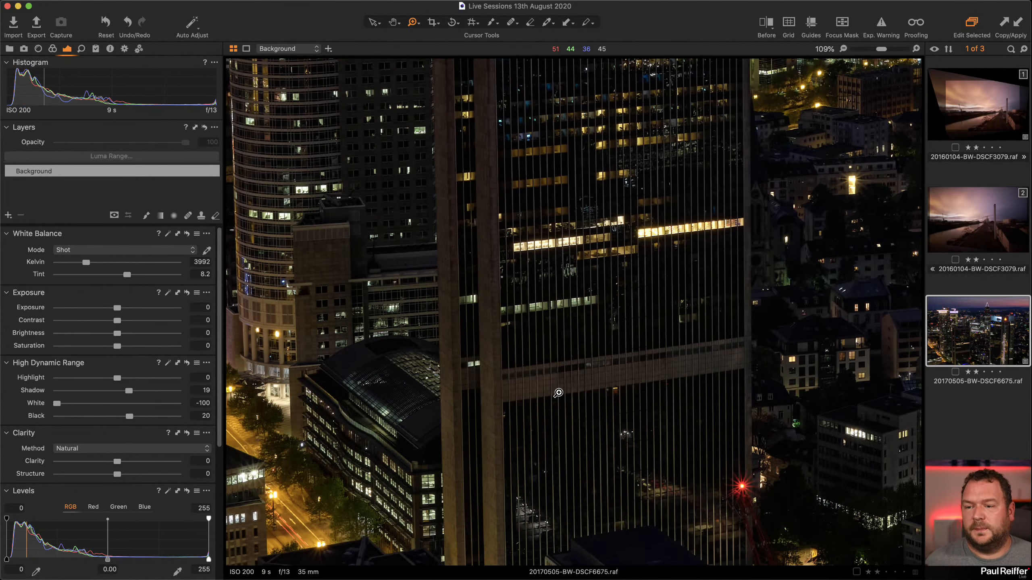
click(558, 393)
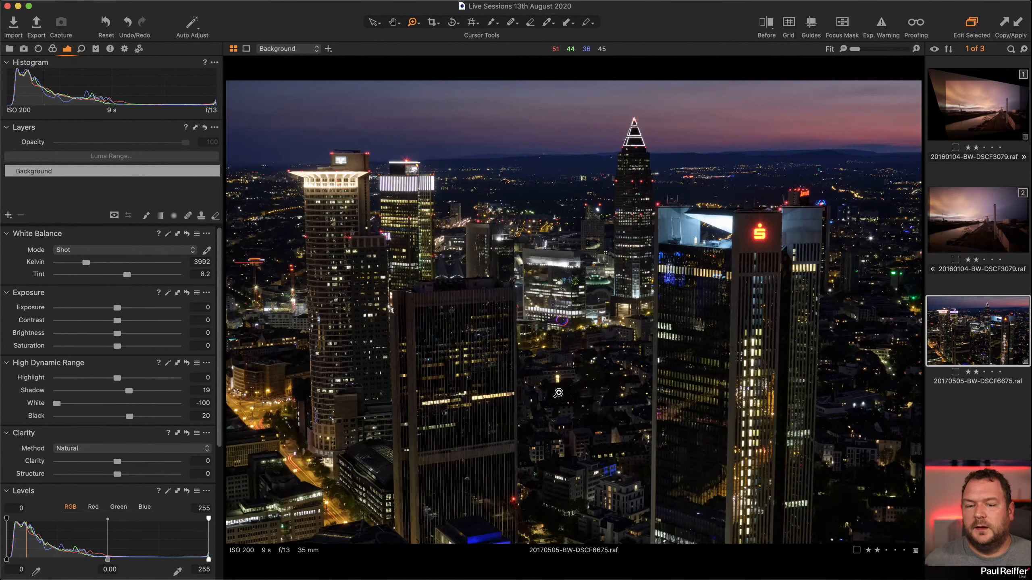
- Try sampling the white balance from the grey facade around the red S sign
click(207, 251)
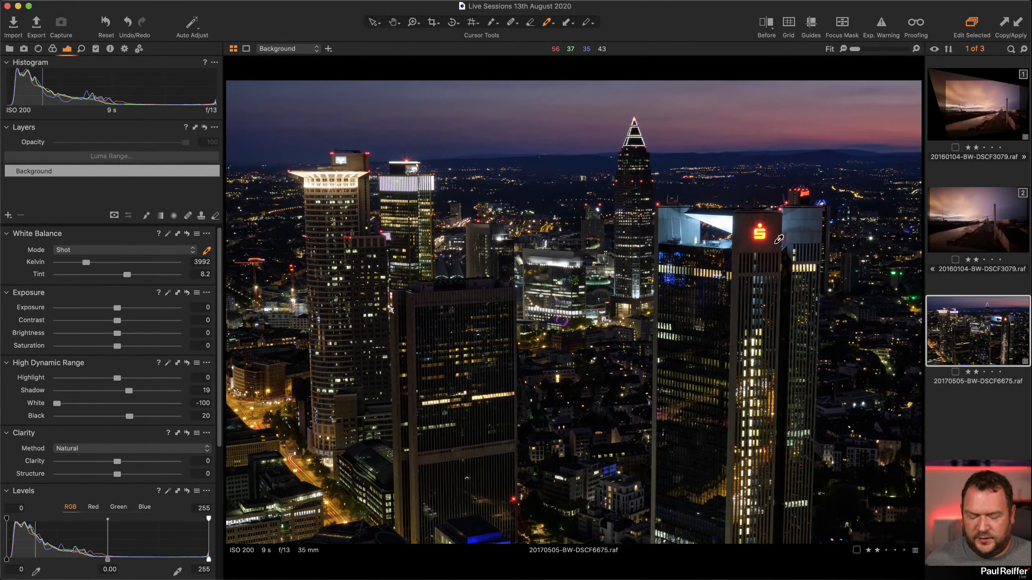
key(z)
click(767, 209)
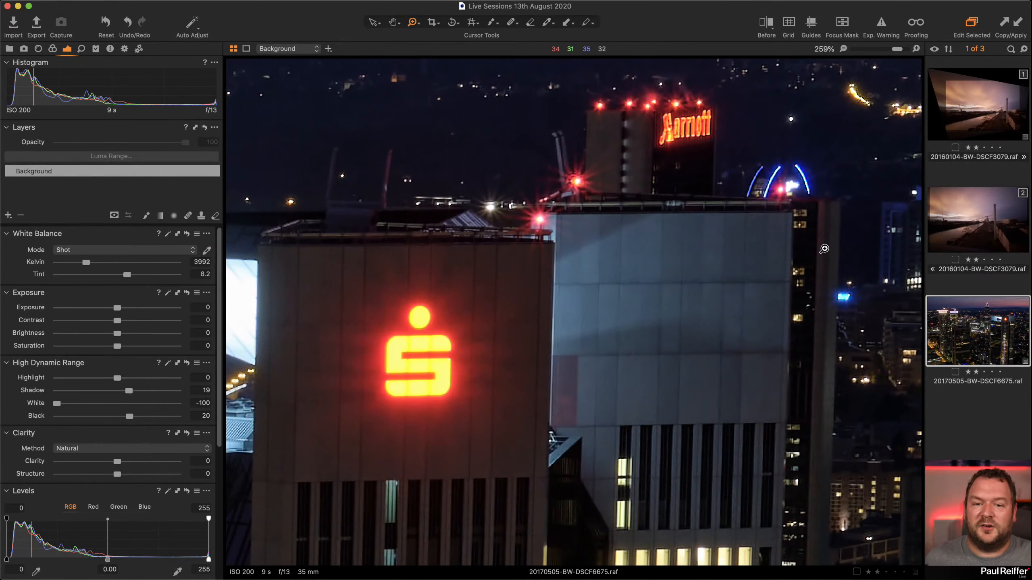
drag(705, 328, 775, 229)
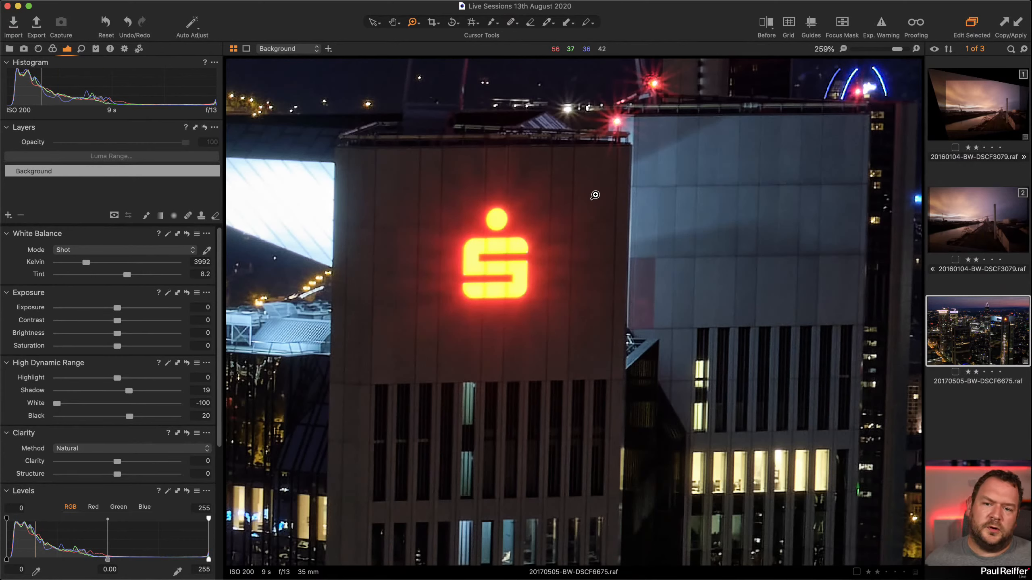
double_click(714, 165)
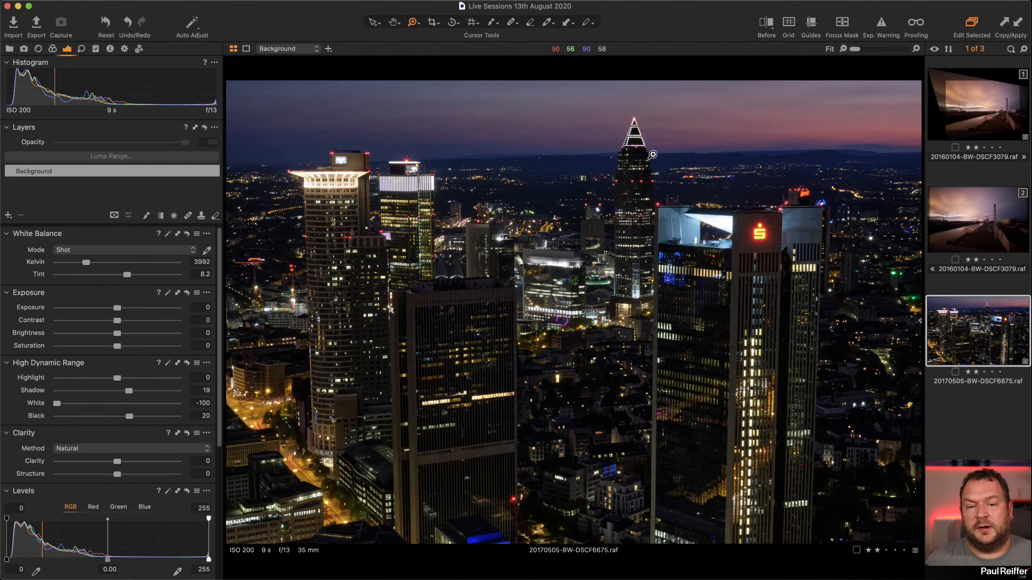
click(735, 218)
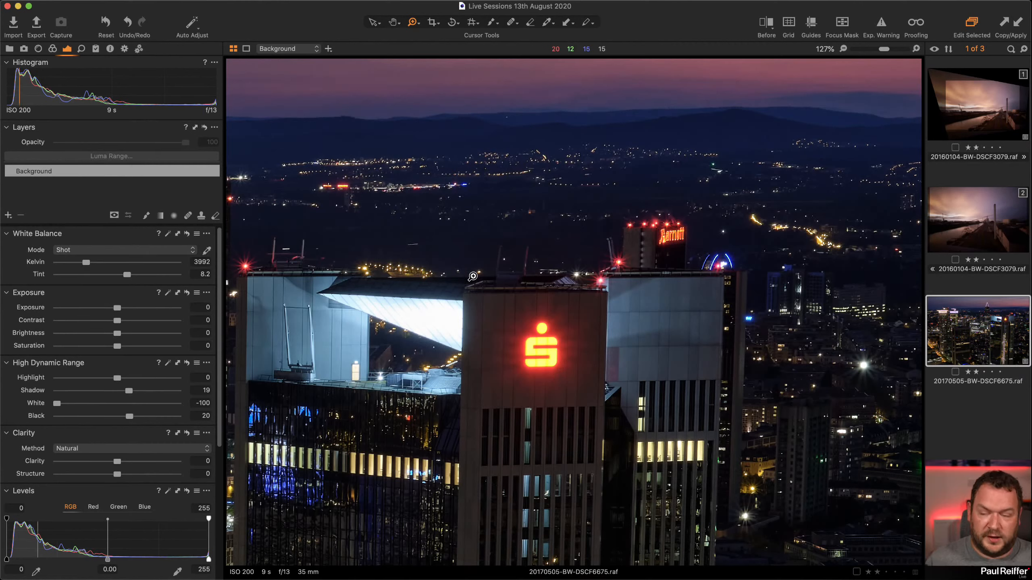
click(206, 251)
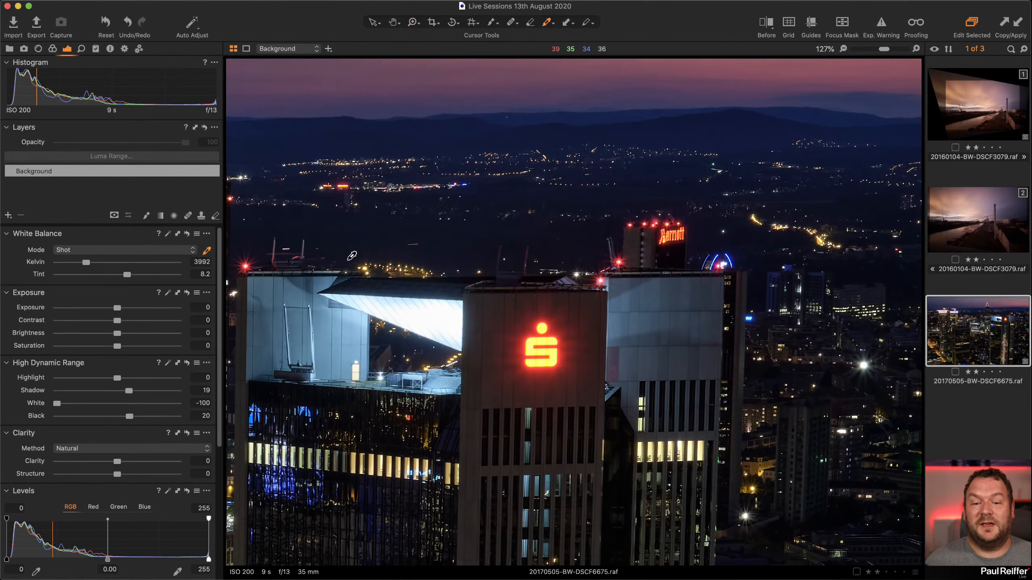
click(589, 307)
alt+click(588, 308)
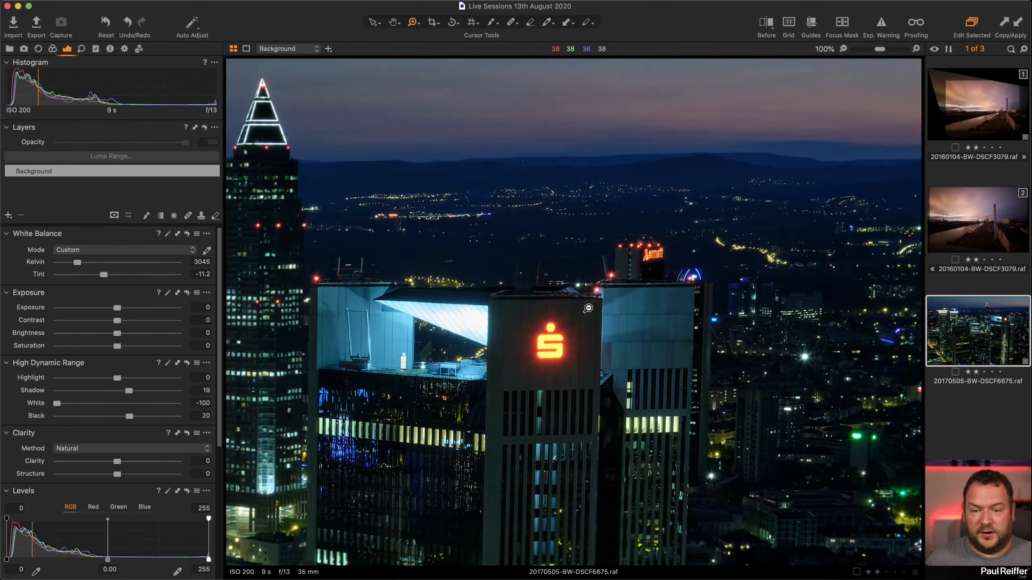
- Try sampling the white balance from the pale wall behind the red S sign, and return the mode to Shot
click(207, 250)
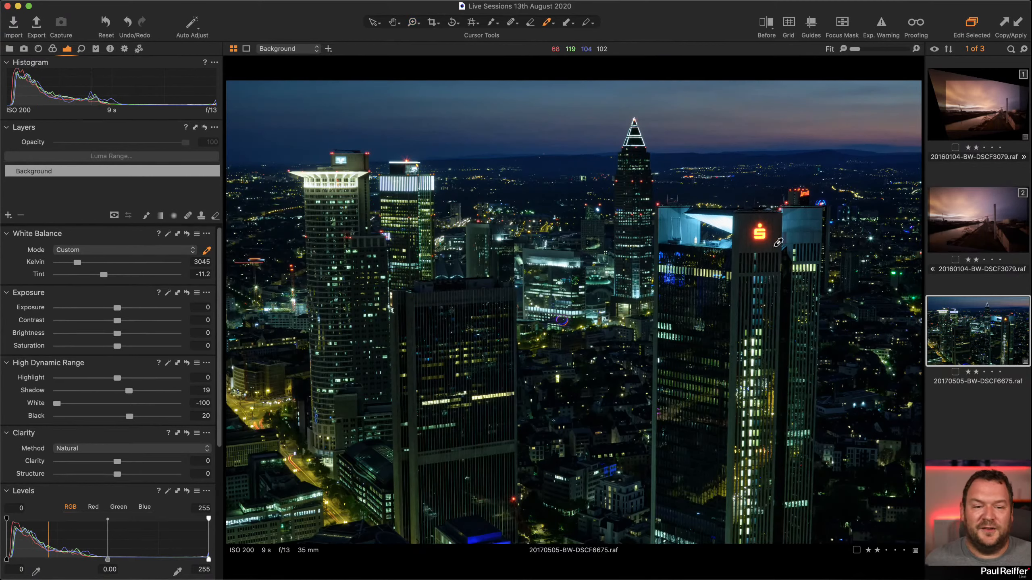
click(804, 223)
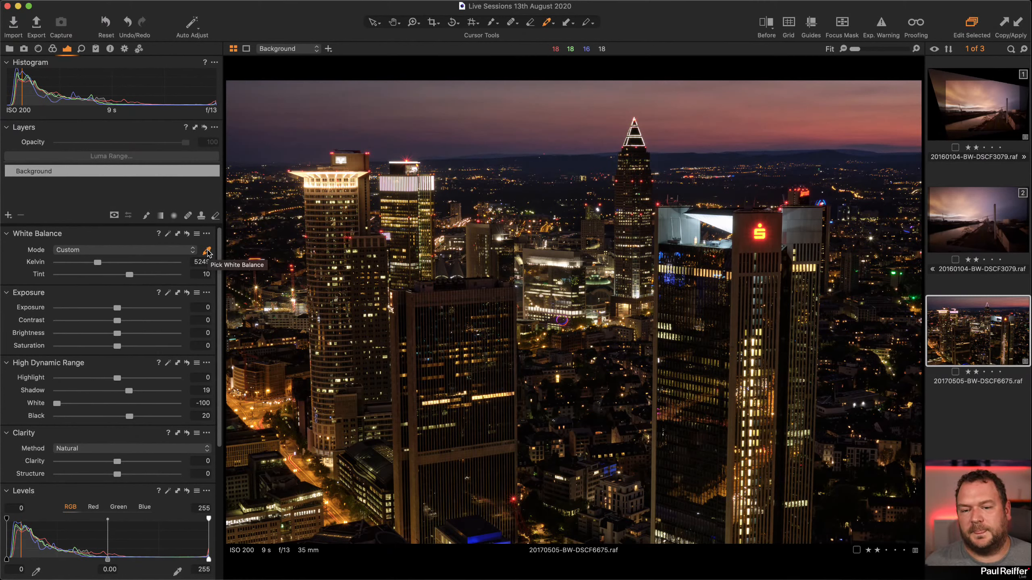
click(162, 255)
click(162, 259)
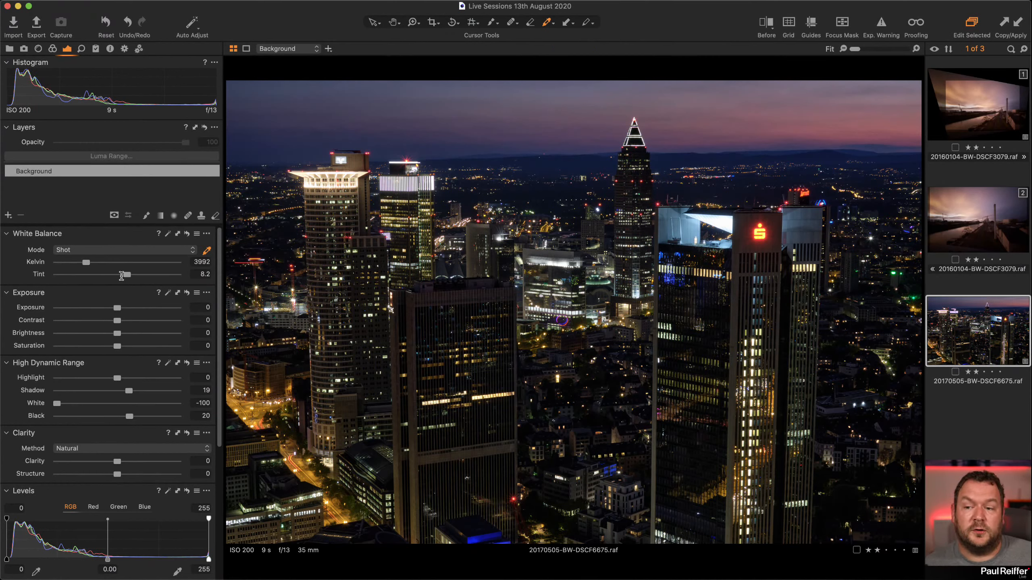
- Adjust the white balance to 4424 Kelvin with a tint of 21
drag(127, 274, 143, 275)
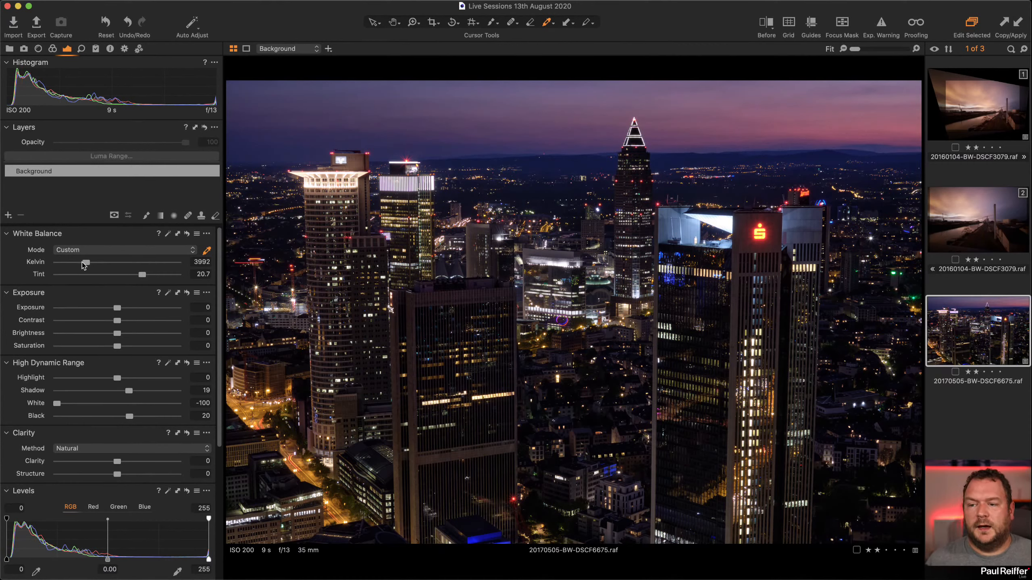
drag(86, 264, 79, 264)
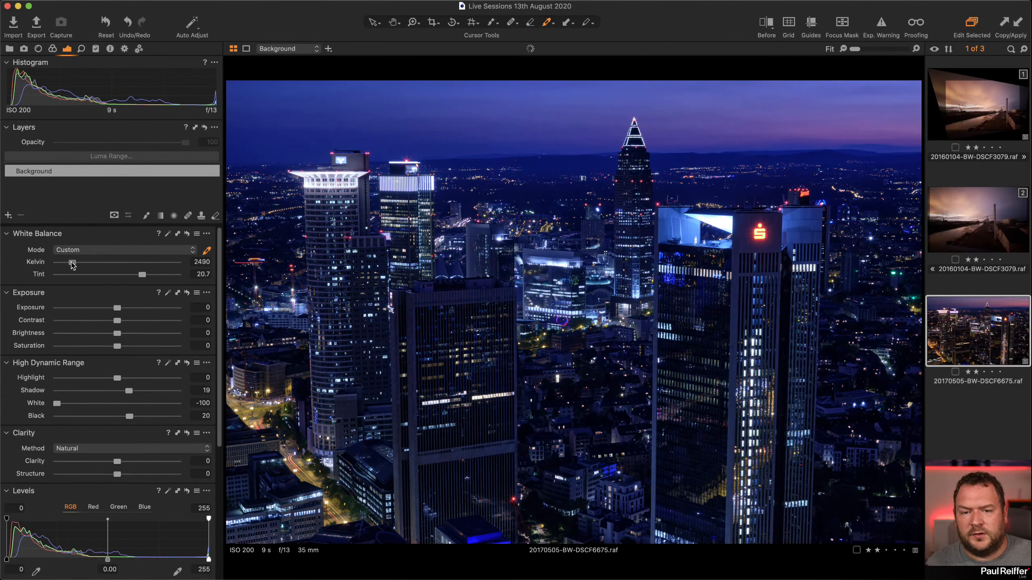
mouse_move(72, 263)
mouse_down()
mouse_move(108, 267)
mouse_move(80, 269)
mouse_up()
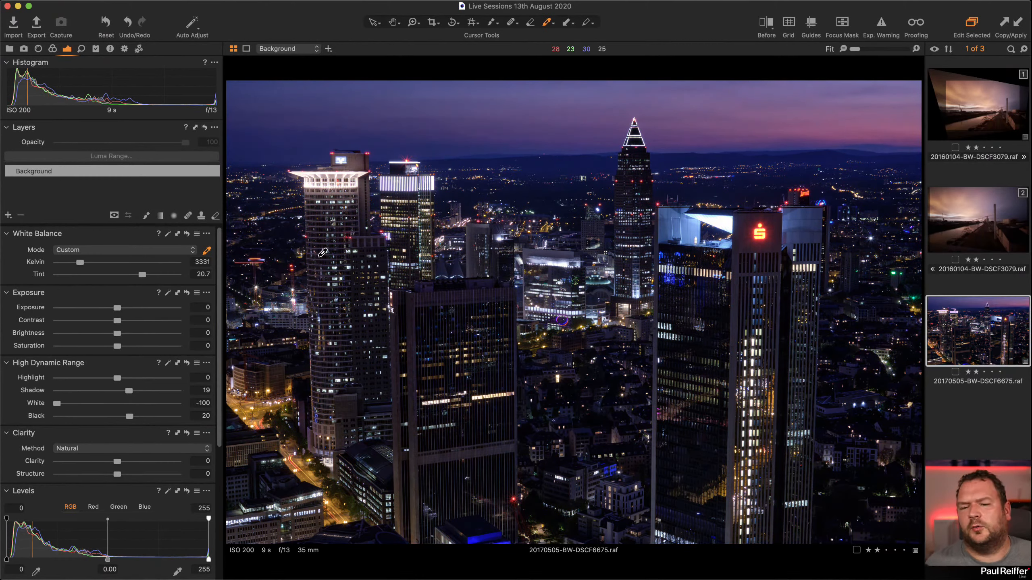
drag(83, 265, 142, 278)
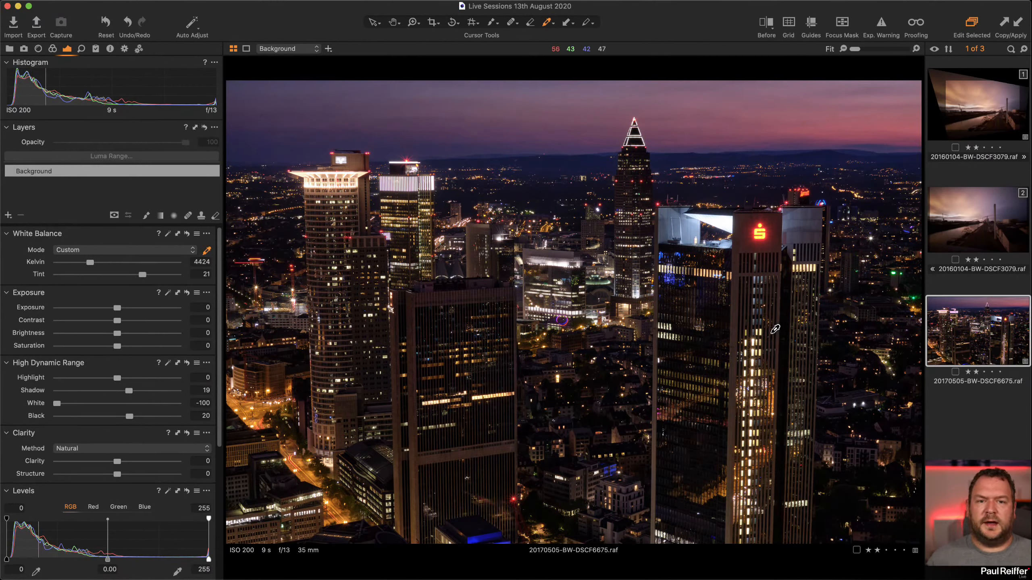
- Compare the original and edited photo across the frame in the before/after split view, and close the comparison
click(766, 25)
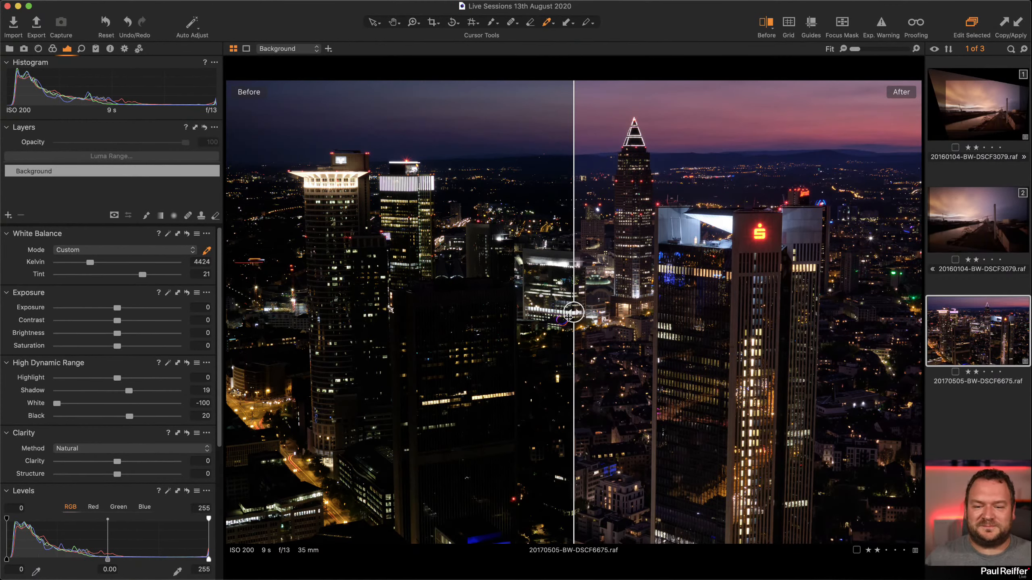
drag(569, 315, 676, 357)
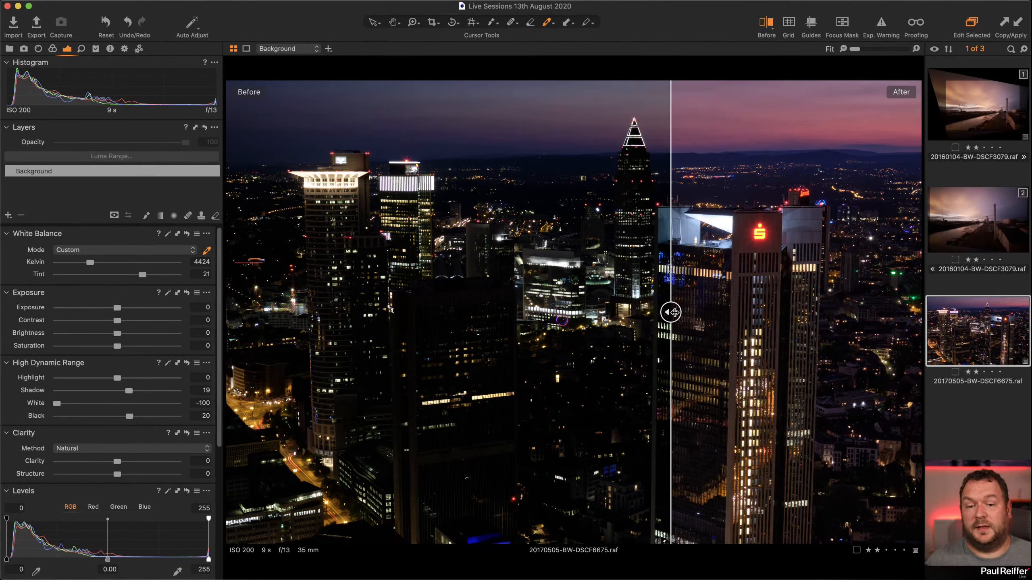
drag(670, 311, 359, 338)
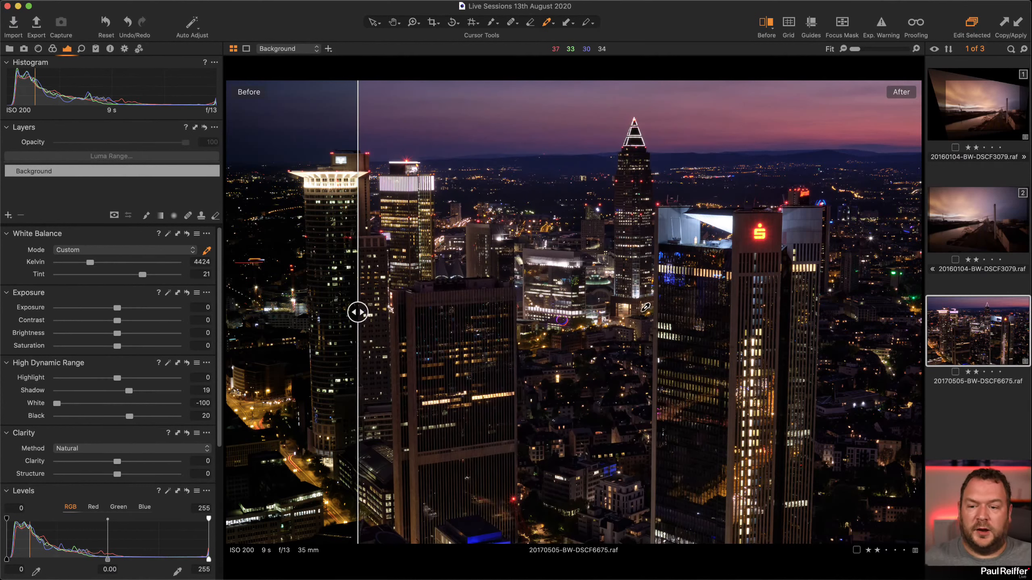
drag(355, 323, 245, 328)
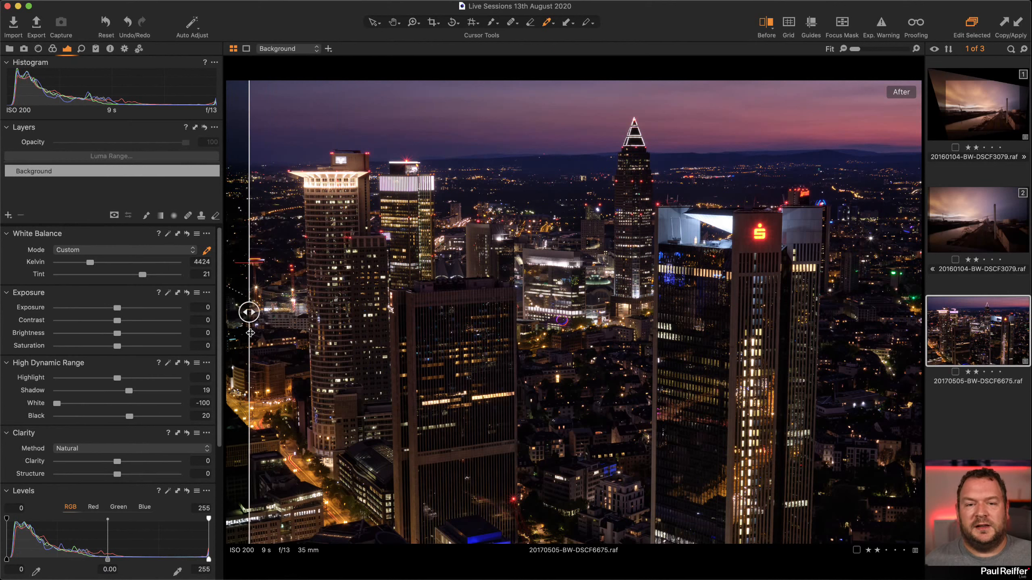
click(771, 23)
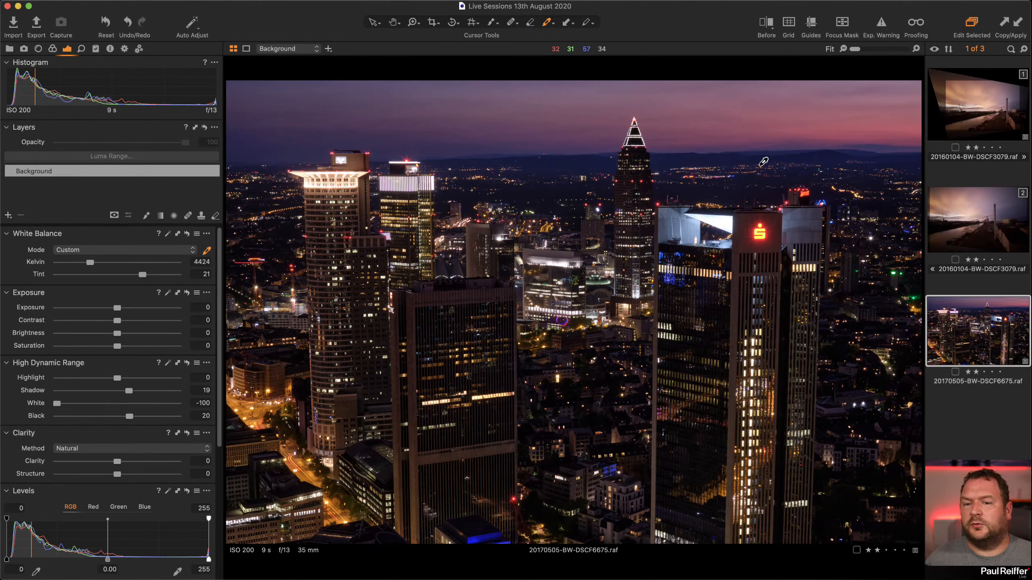
- Start a vertical keystone correction and roughly align the right guide with the outer right edge of the tower behind the red S sign
click(473, 25)
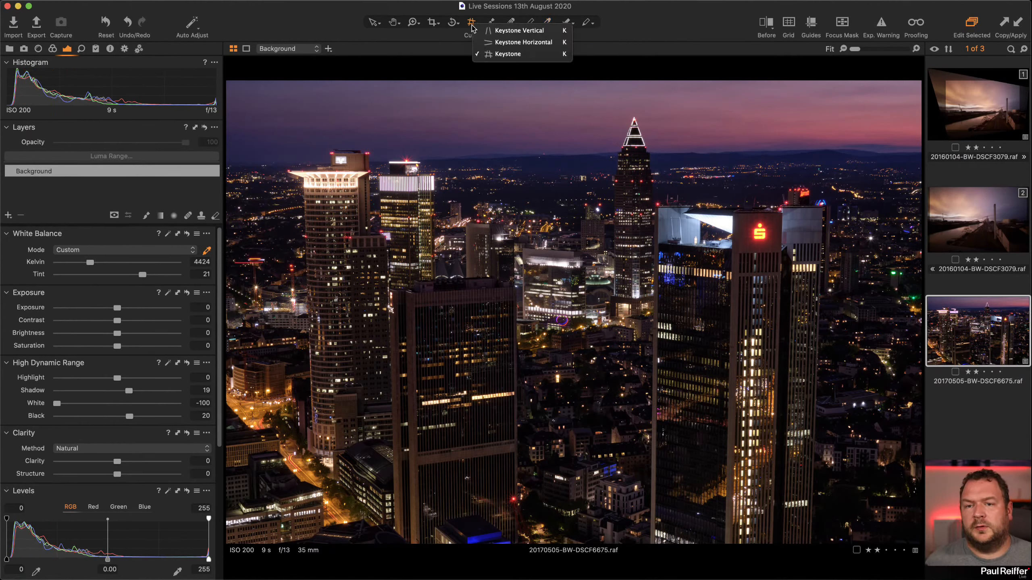
click(536, 34)
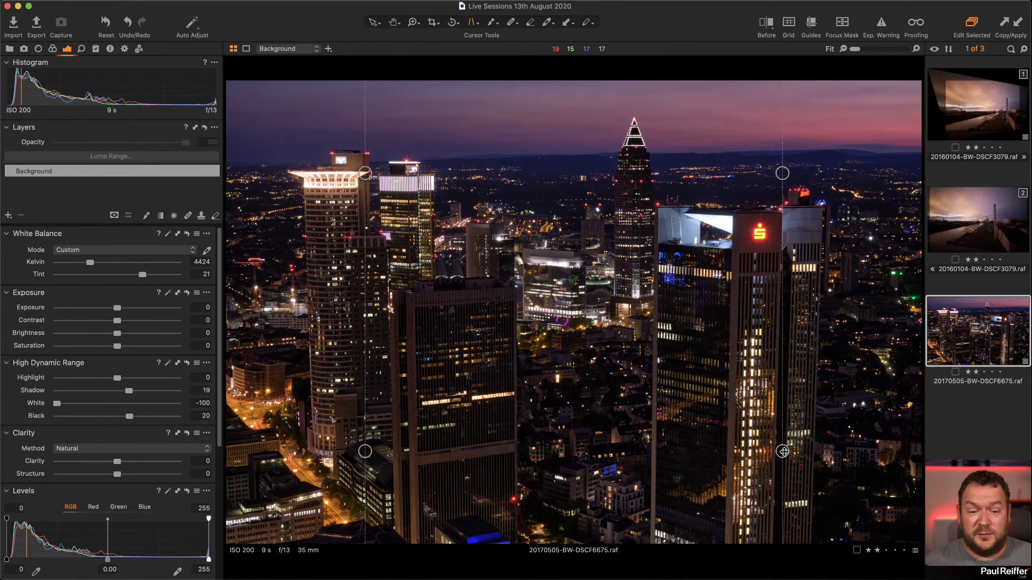
drag(783, 451, 812, 486)
drag(781, 173, 821, 214)
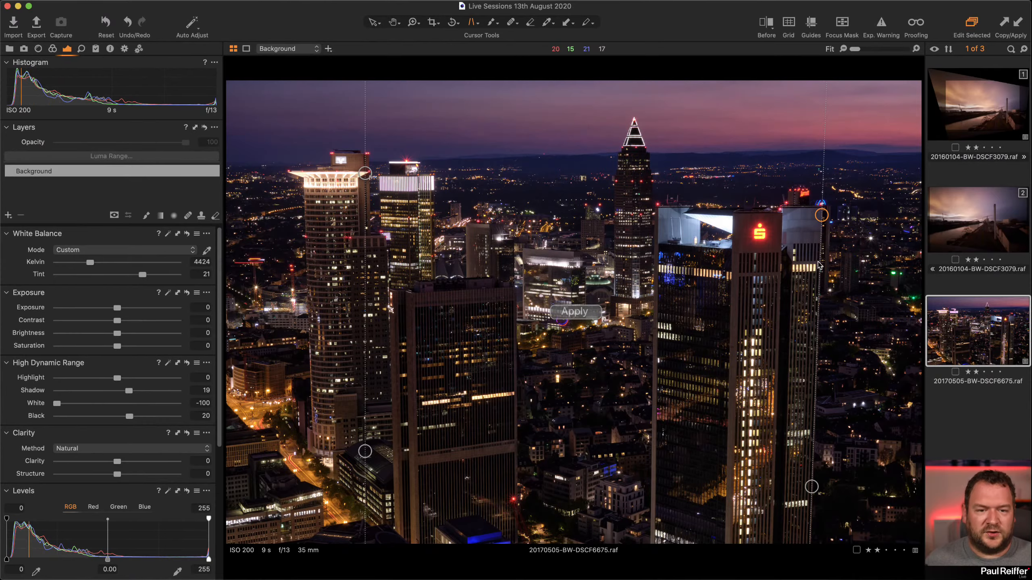
- Move the right guide's upper handle to the top right corner of the tower section bearing the red S sign
scroll(821, 268, up, 6)
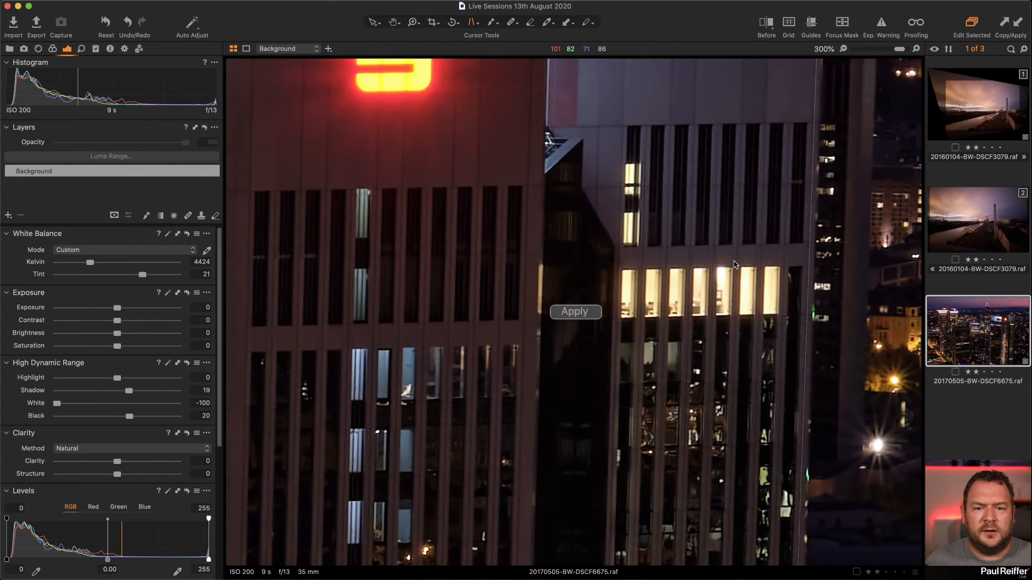
drag(632, 220, 693, 455)
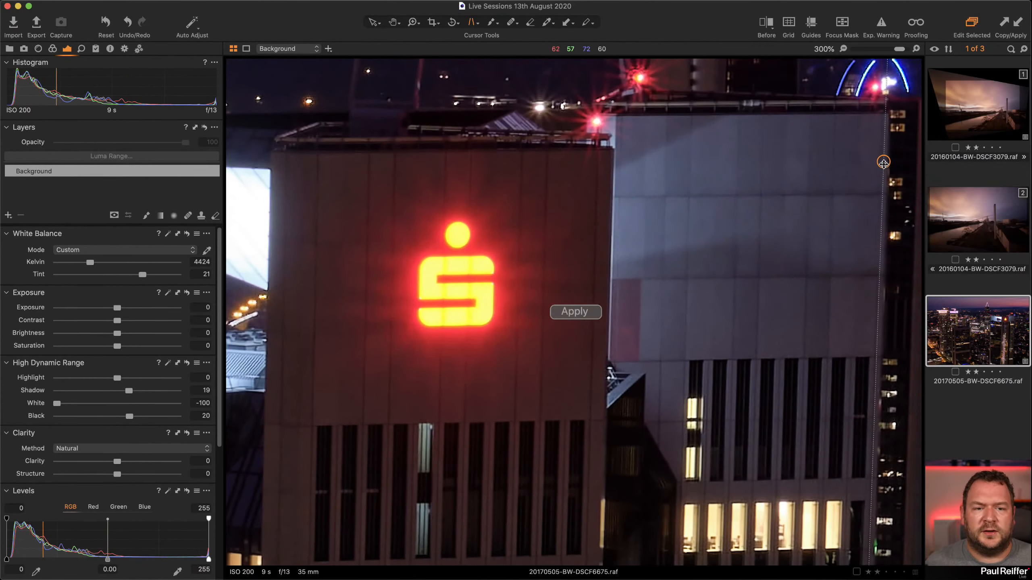
drag(883, 162, 614, 149)
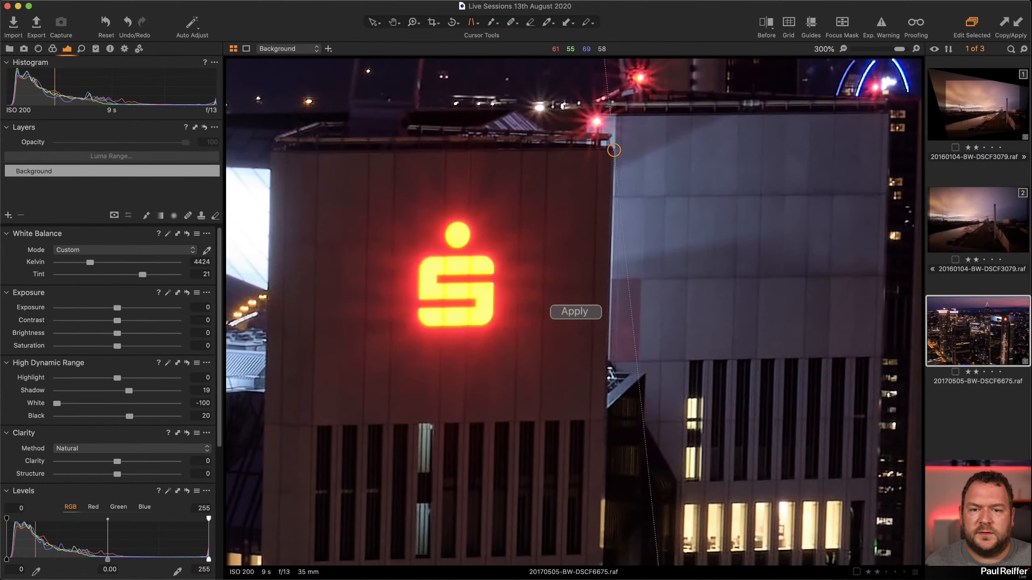
- Place the right guide's lower handle on the same vertical edge near the base of the red S tower, and show the whole photo
drag(697, 475, 703, 157)
drag(636, 512, 638, 127)
drag(609, 400, 610, 188)
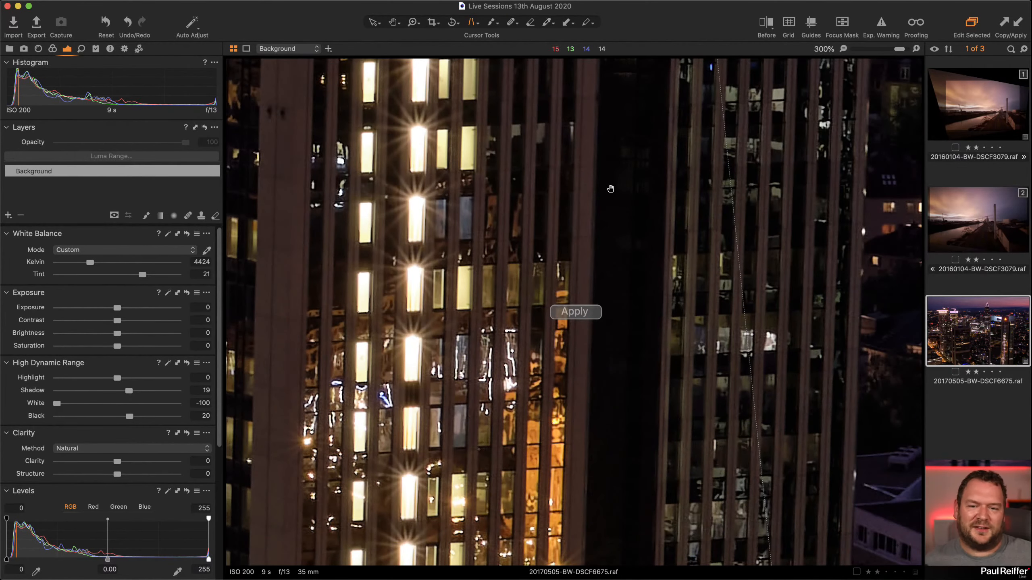
drag(664, 455, 652, 208)
drag(704, 444, 690, 207)
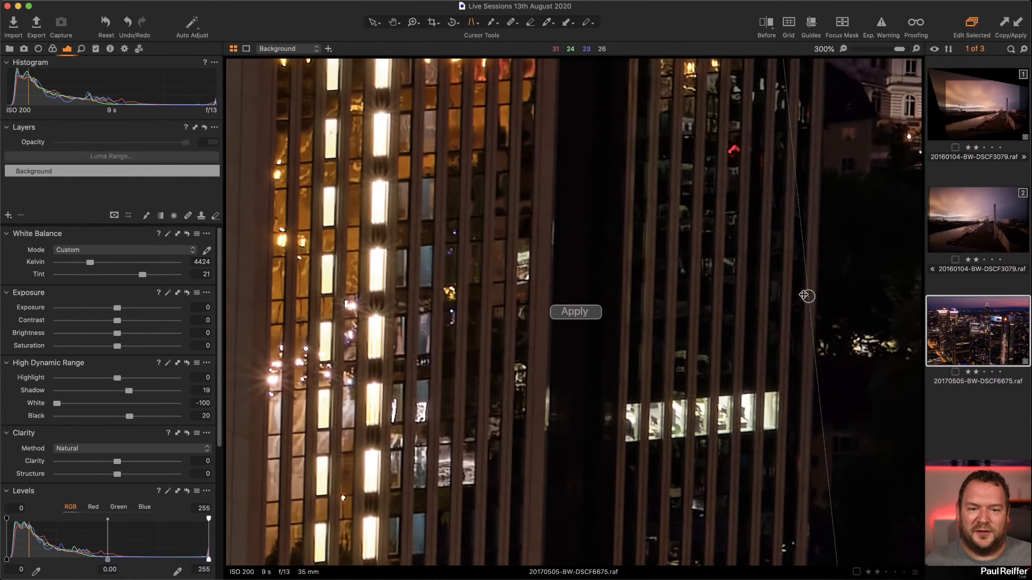
drag(805, 296, 546, 475)
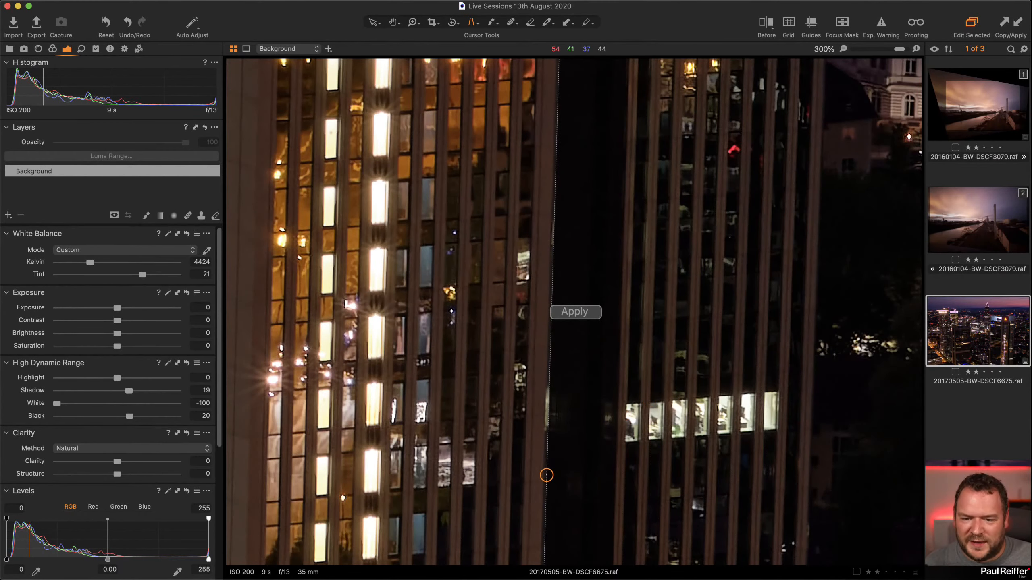
drag(609, 434, 622, 100)
drag(591, 183, 791, 463)
double_click(791, 462)
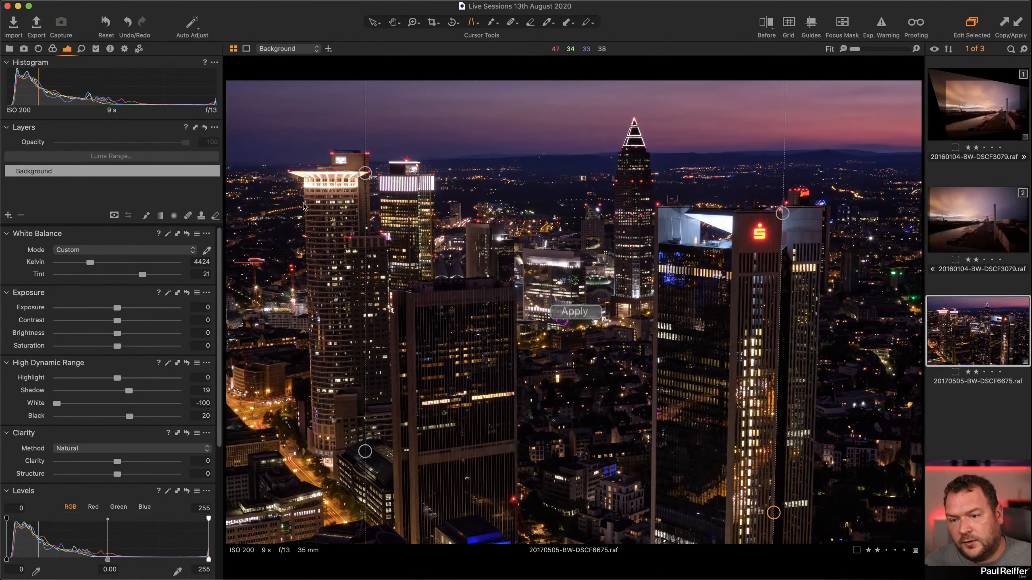
- Lay the left guide along the round tower's left edge, with its upper handle precisely at the corner below the lit crown
drag(363, 174, 303, 185)
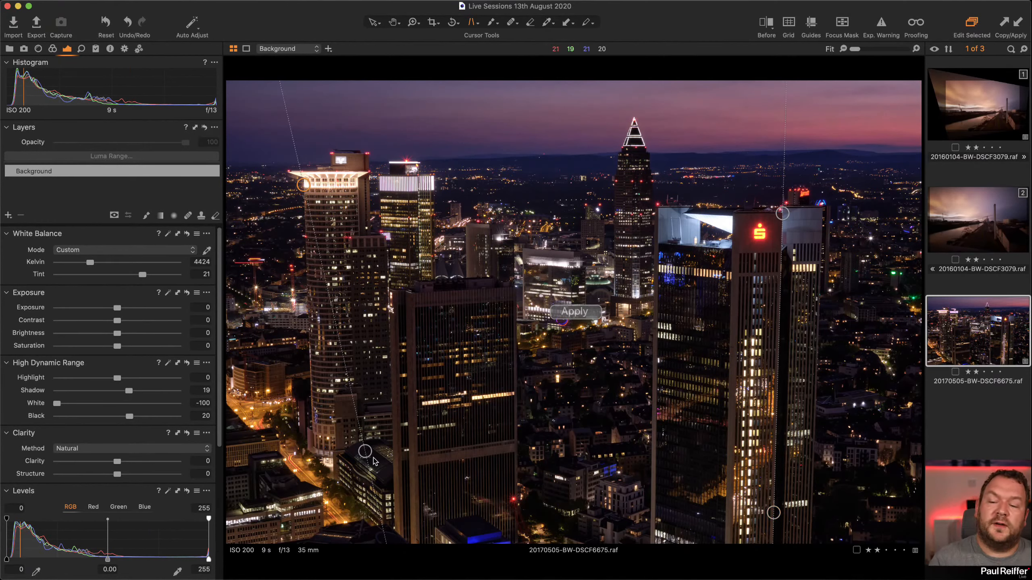
drag(365, 451, 310, 452)
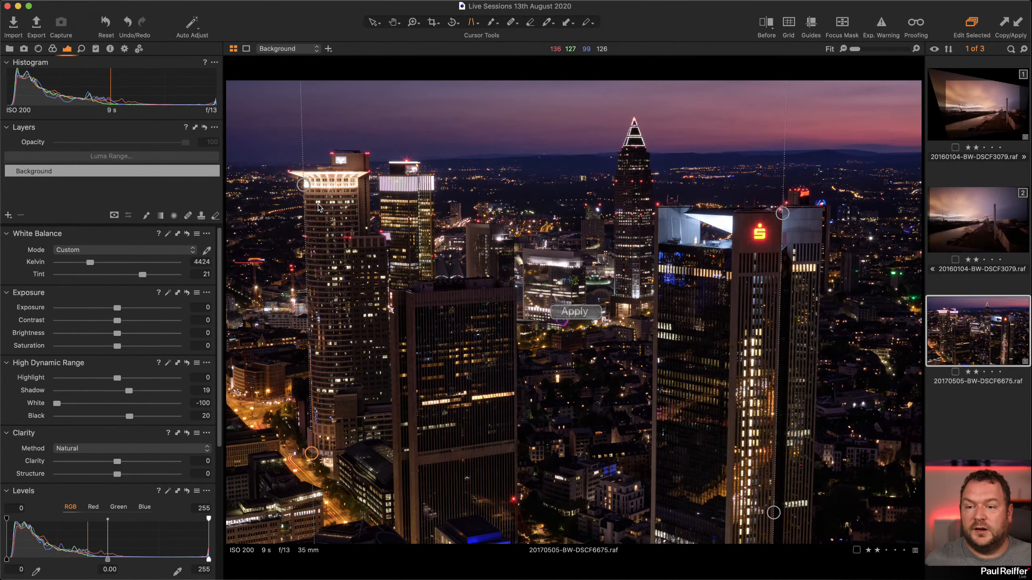
scroll(318, 207, up, 5)
drag(319, 207, 463, 267)
drag(345, 118, 544, 148)
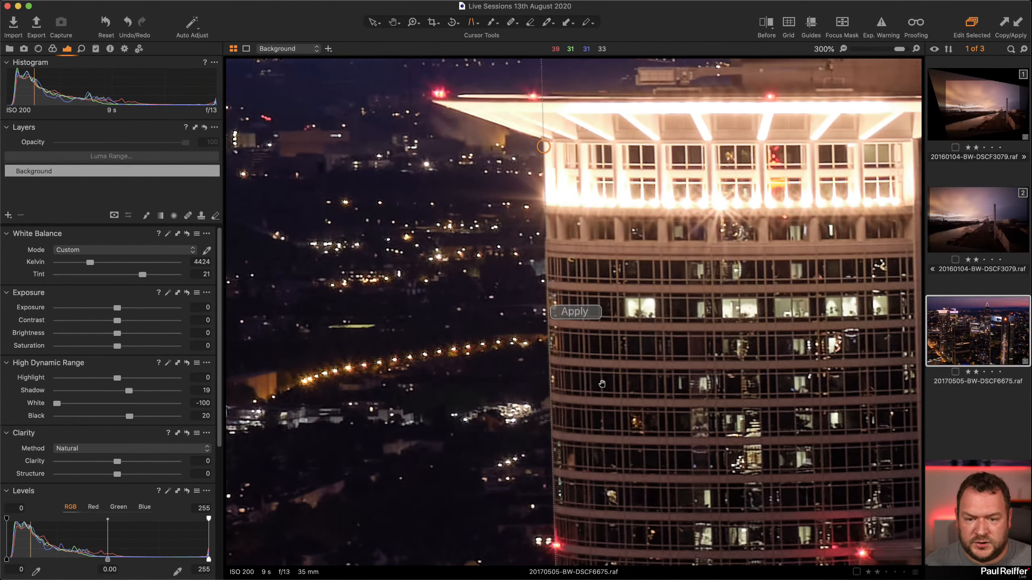
- Fine-tune the left guide's lower handle at the round tower's base so the guide follows its left edge, and show the whole photo
drag(629, 435, 611, 97)
drag(608, 325, 598, 126)
drag(599, 429, 576, 104)
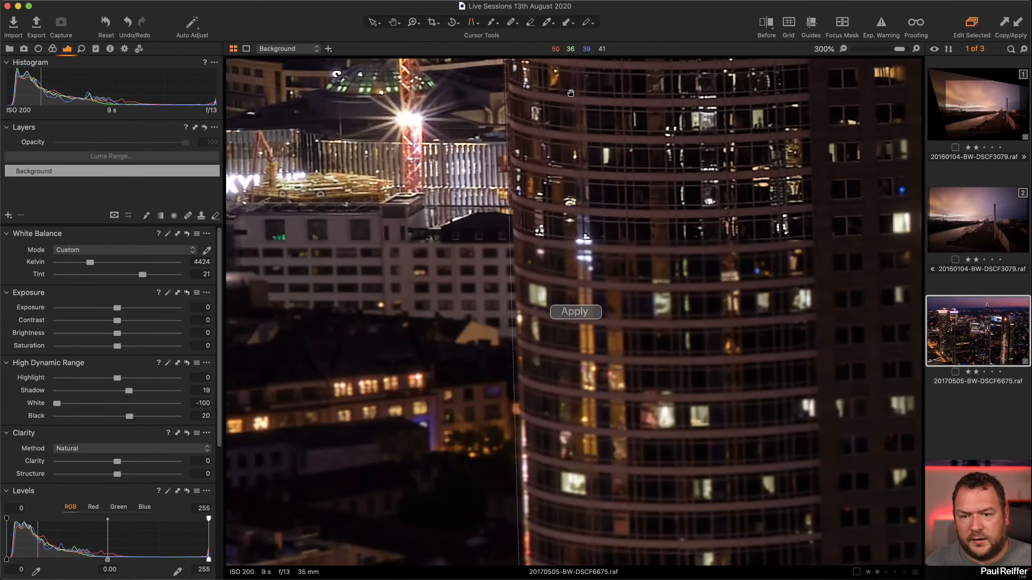
drag(576, 411, 556, 123)
drag(549, 559, 508, 133)
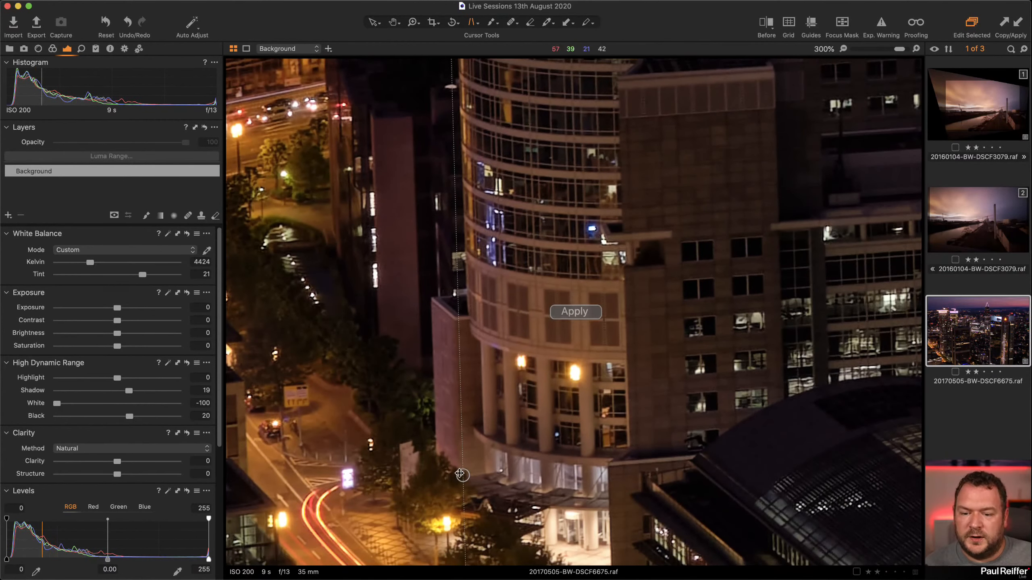
drag(467, 477, 473, 477)
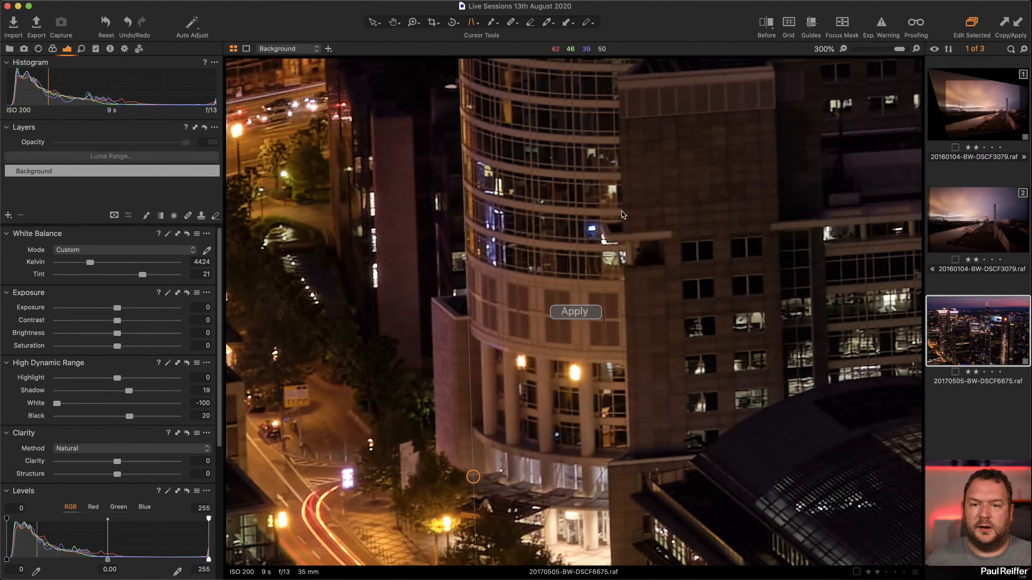
key(super+0)
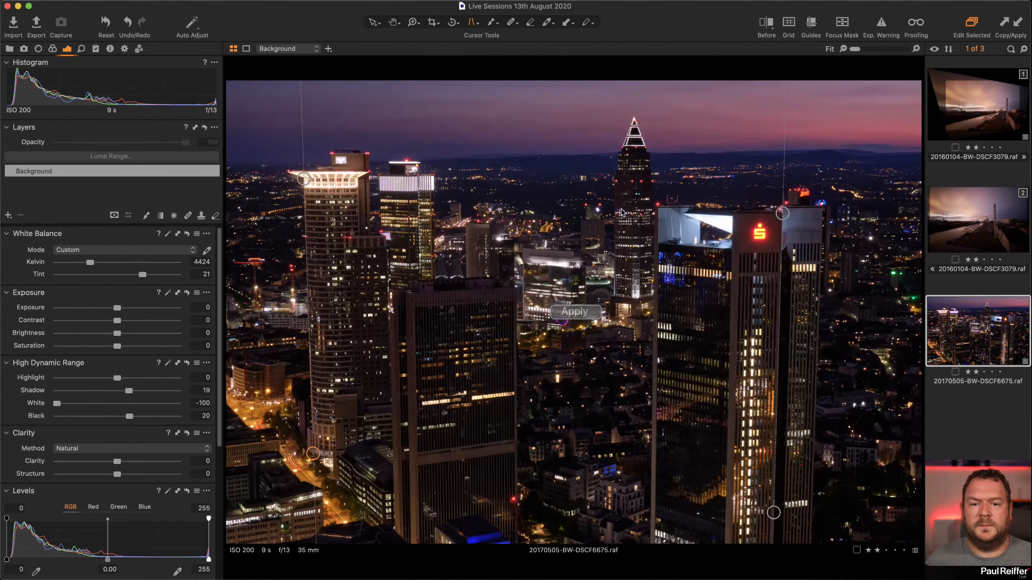
- Apply the vertical keystone correction and set its amount to 100
click(585, 318)
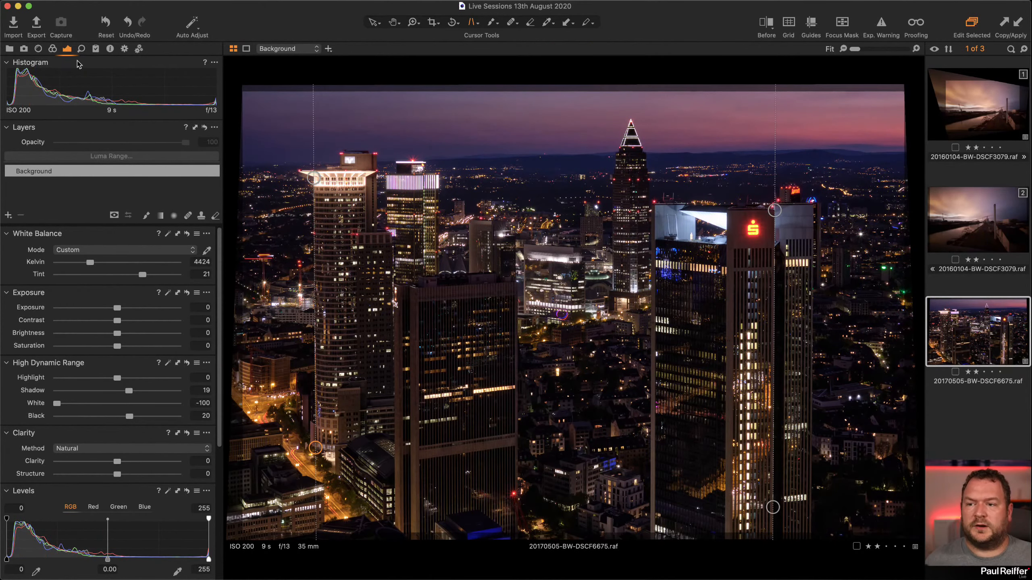
click(38, 49)
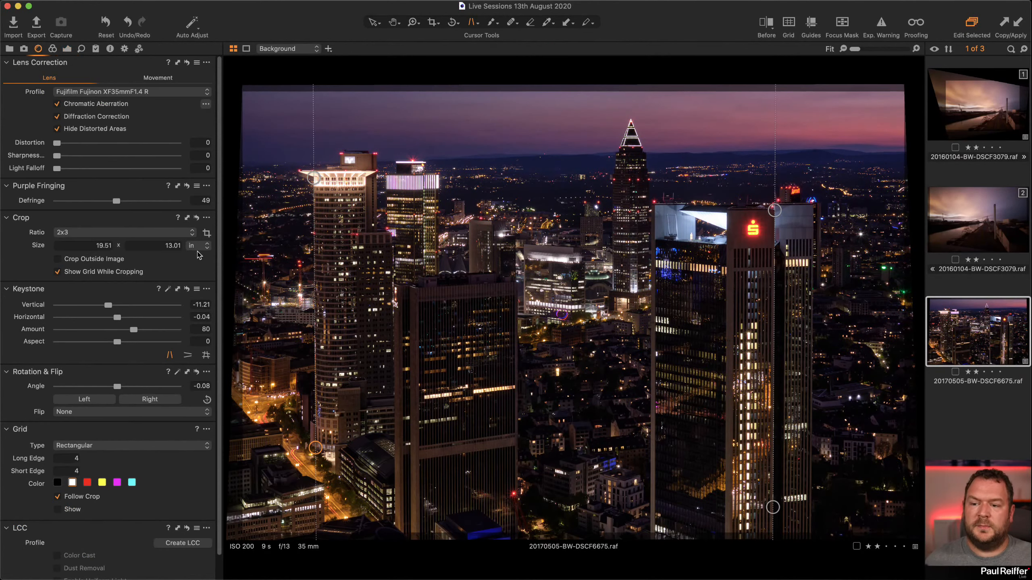
click(200, 329)
text(100)
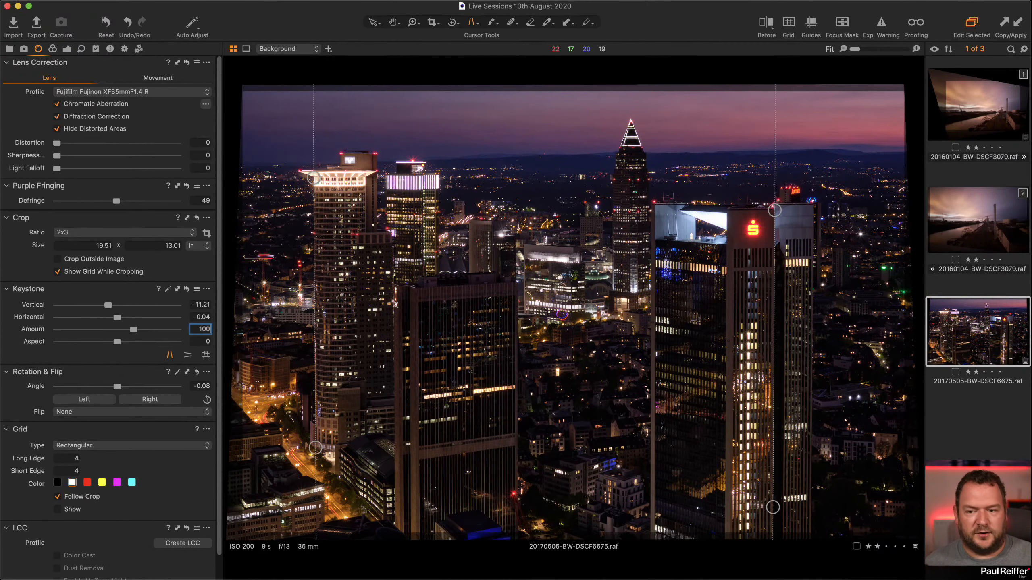
key(Tab)
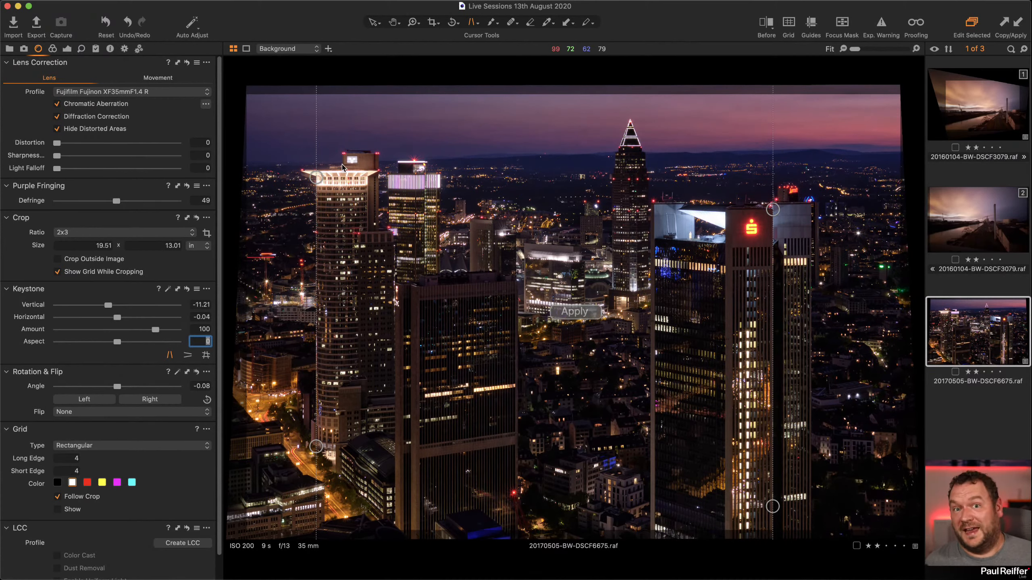
- Crop the photo in its original ratio to 18.68 x 12.45 in, trimming the slanted edges and part of the foreground
click(432, 22)
click(453, 57)
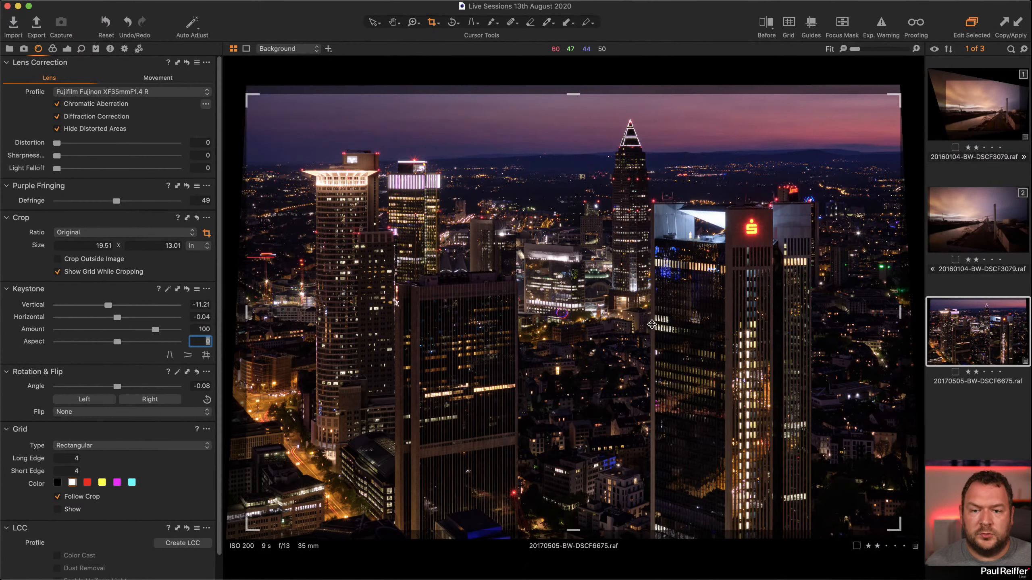
drag(652, 324, 633, 290)
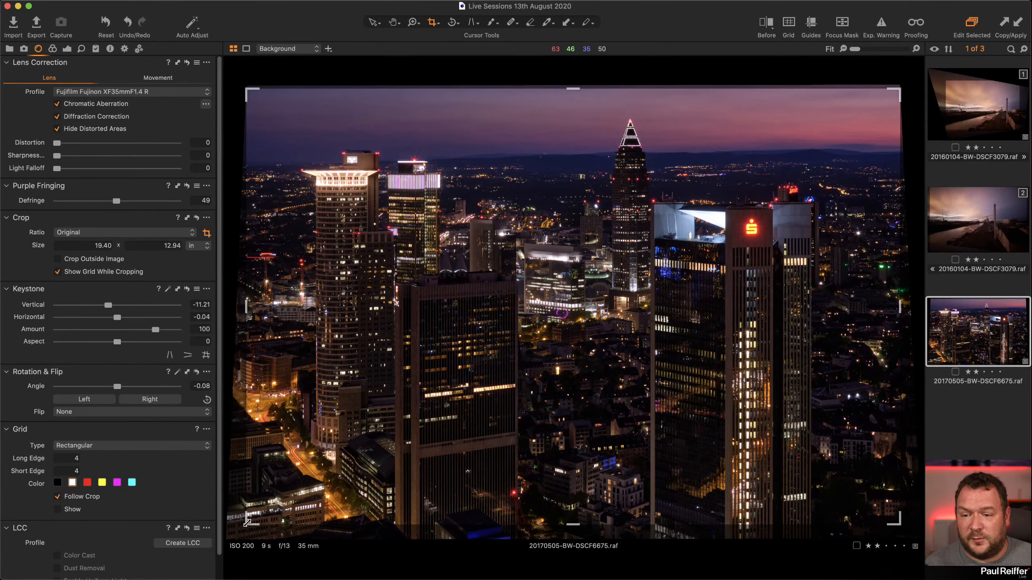
drag(247, 523, 269, 465)
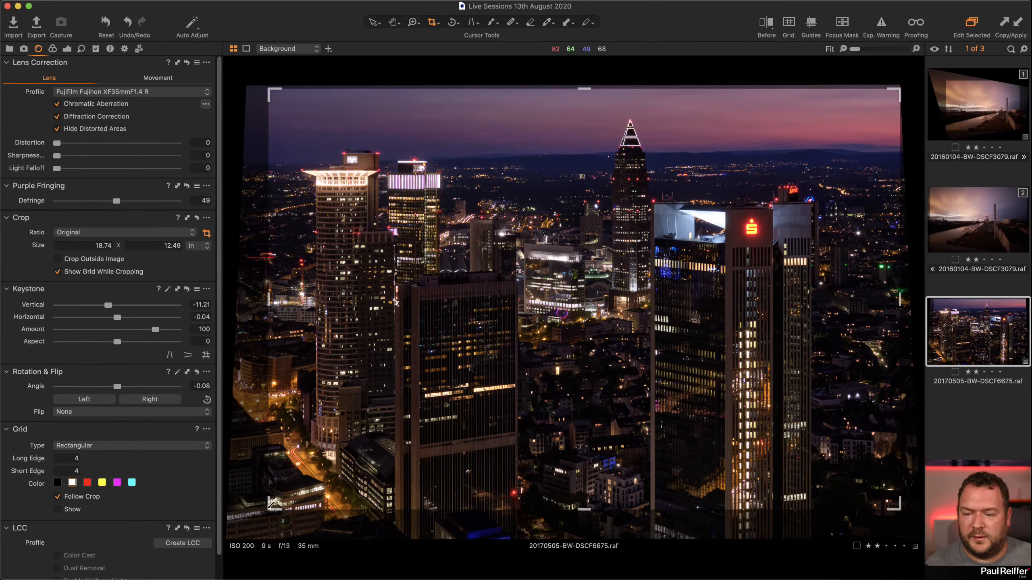
drag(269, 507, 271, 504)
drag(572, 414, 565, 414)
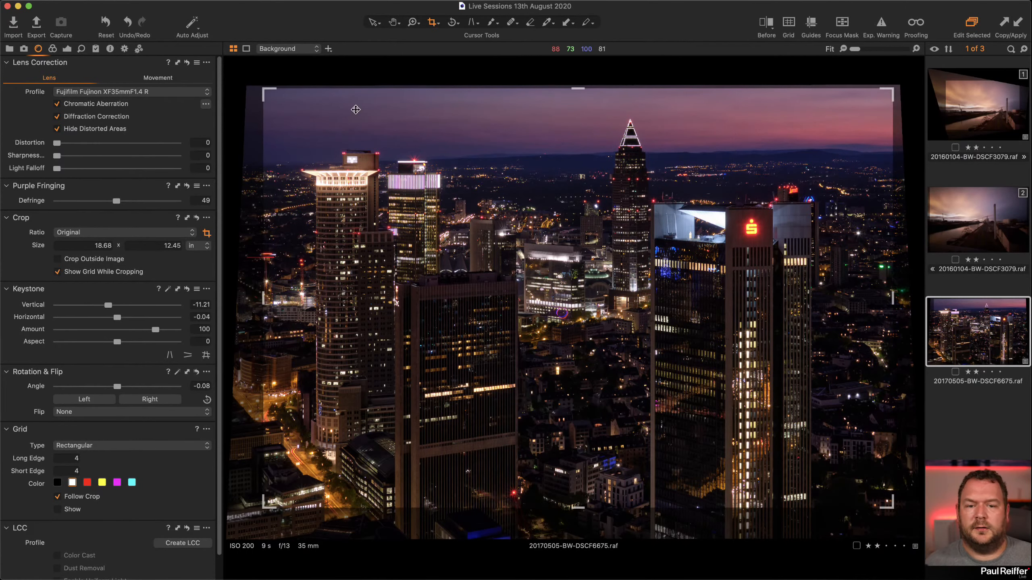
click(373, 22)
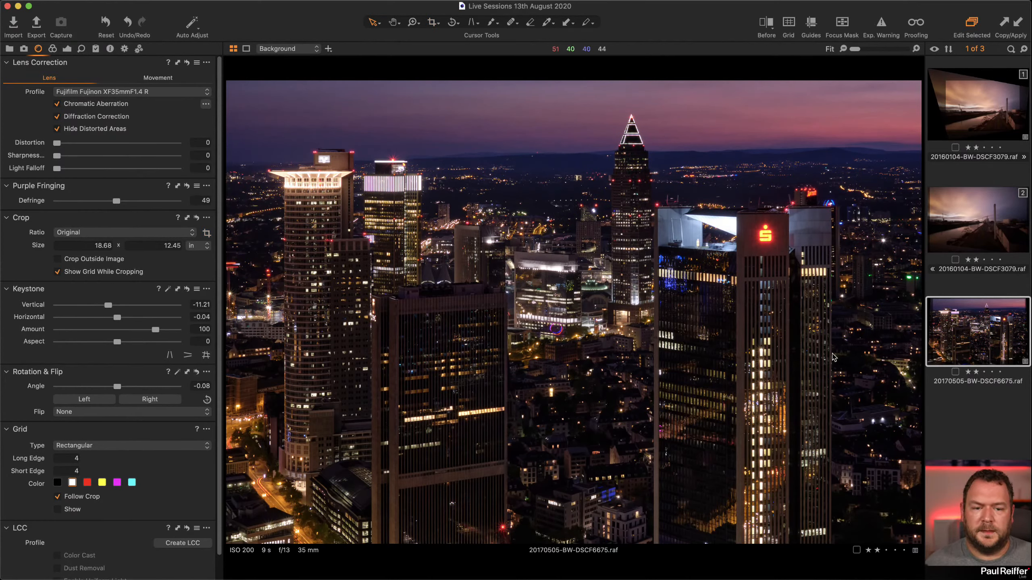
- Set the Clarity to 23 with the Natural method
click(67, 49)
scroll(165, 437, down, 5)
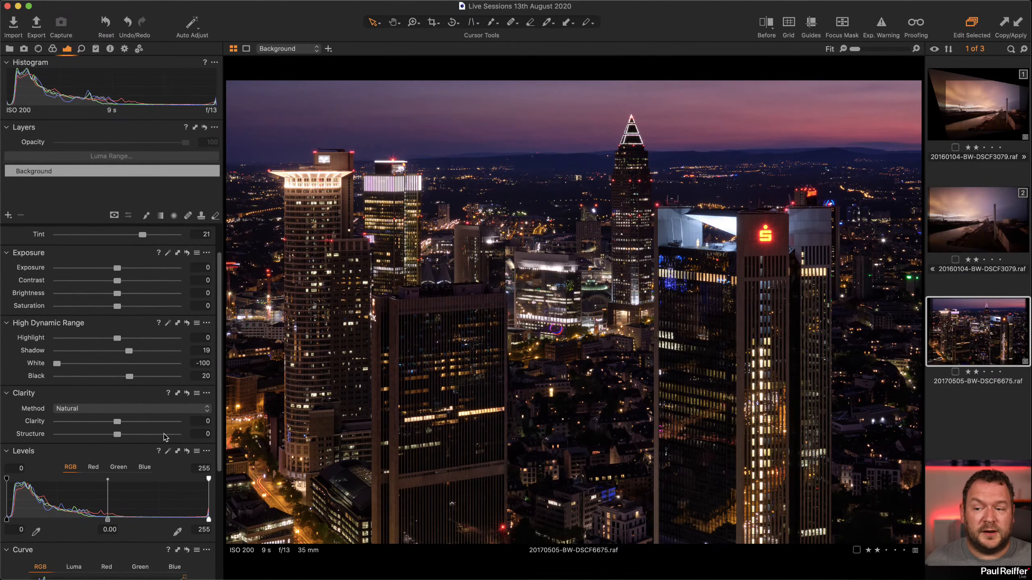
click(135, 422)
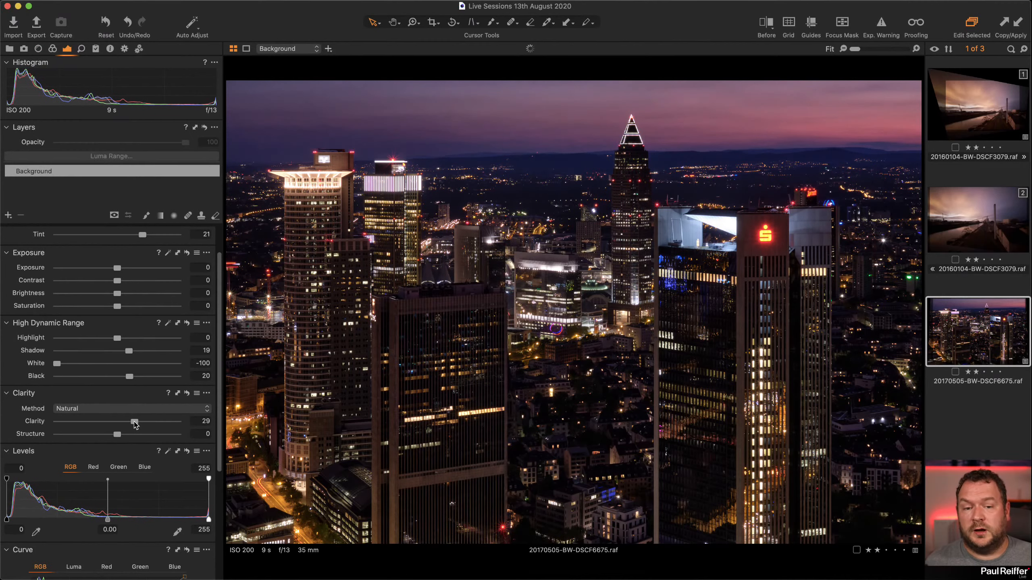
drag(135, 422, 130, 423)
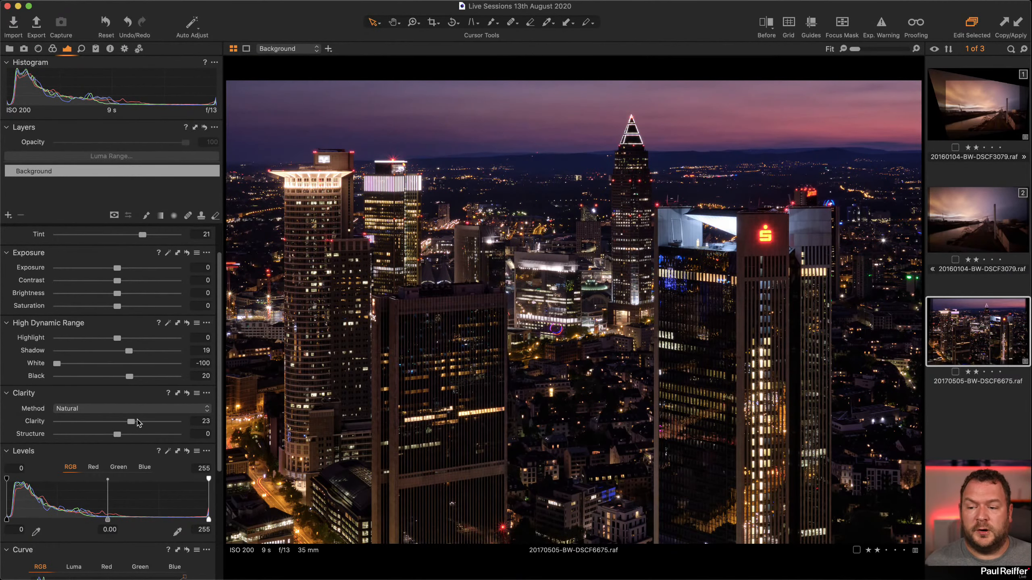
- Set the Structure to 7, judging the effect close up on the facade of the dark central tower
scroll(126, 426, down, 1)
key(z)
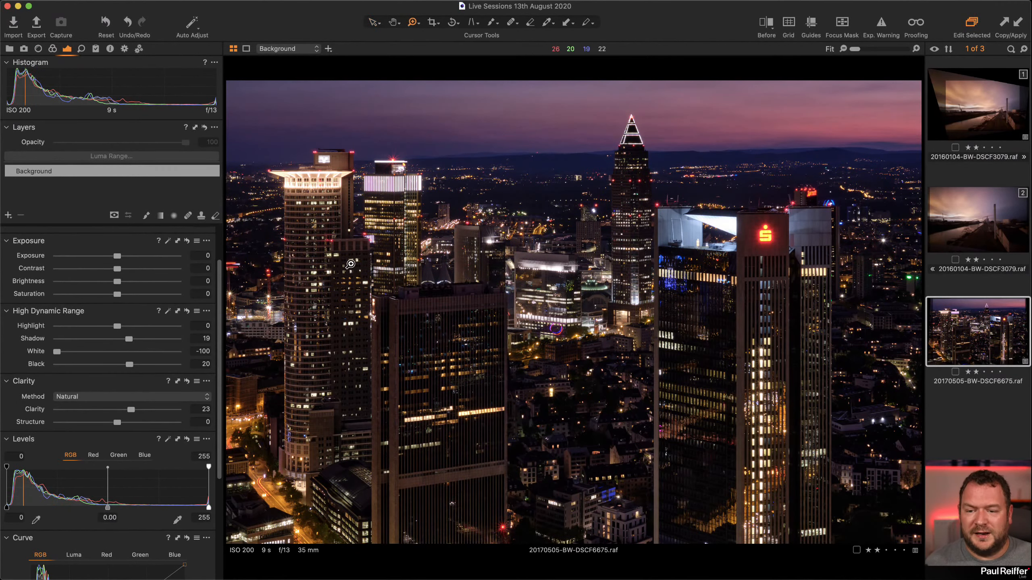
click(477, 381)
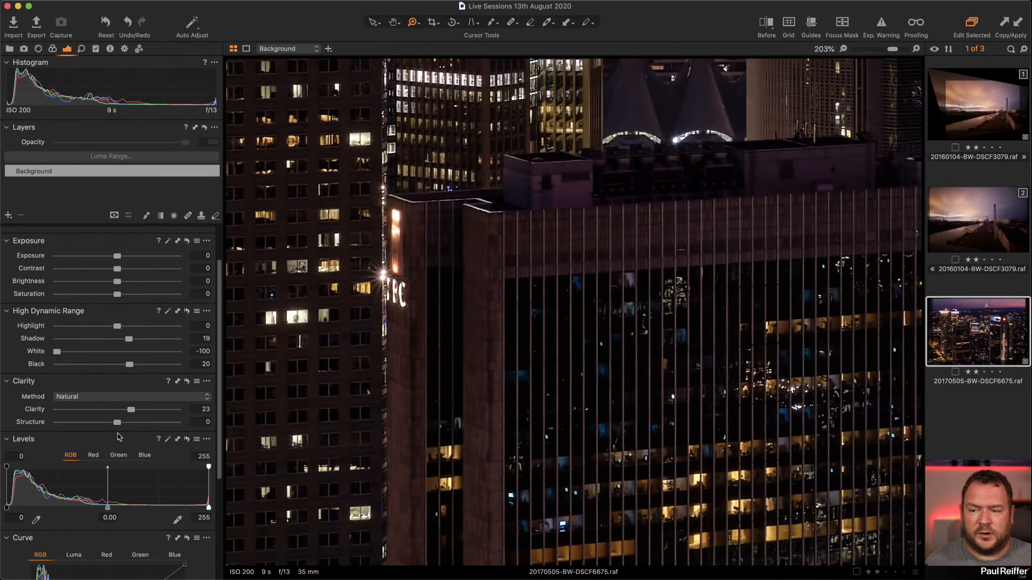
drag(122, 424, 130, 424)
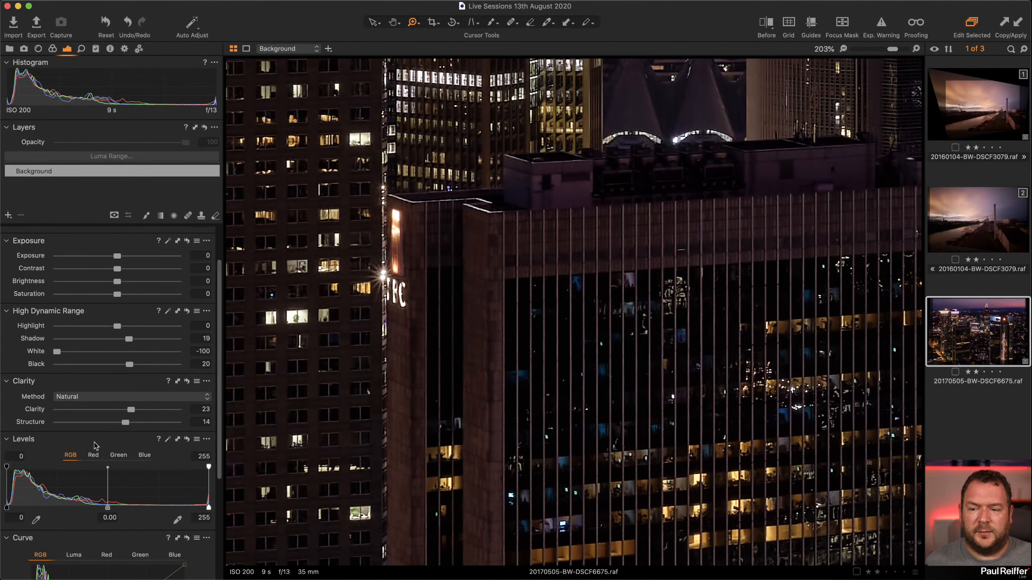
click(205, 421)
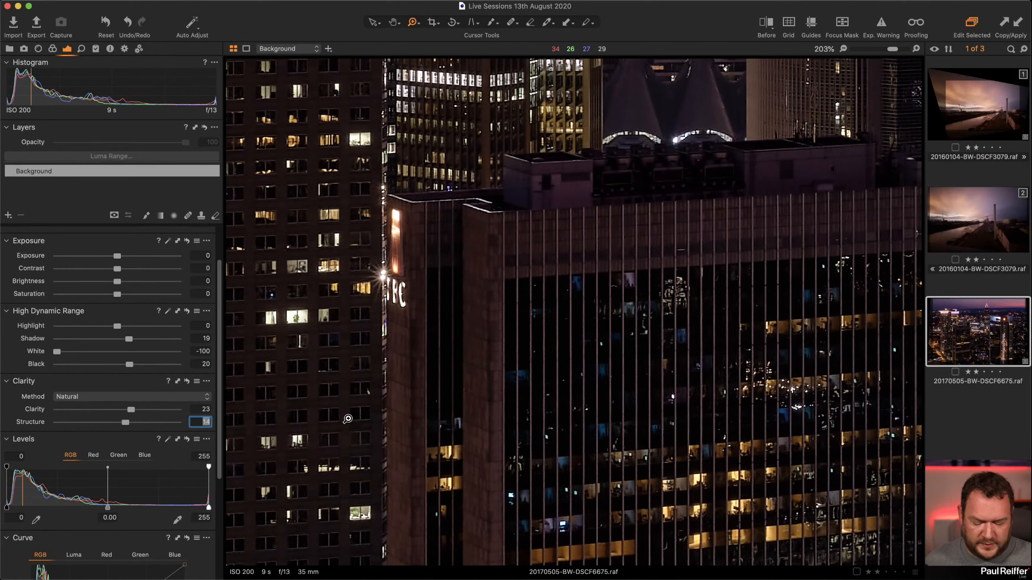
text(7)
key(Tab)
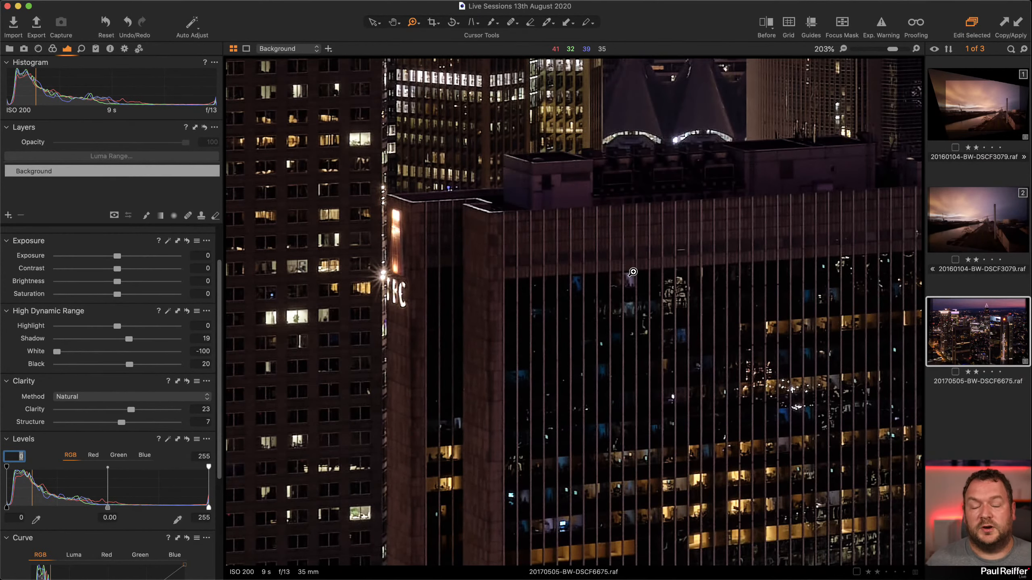
scroll(632, 273, down, 1)
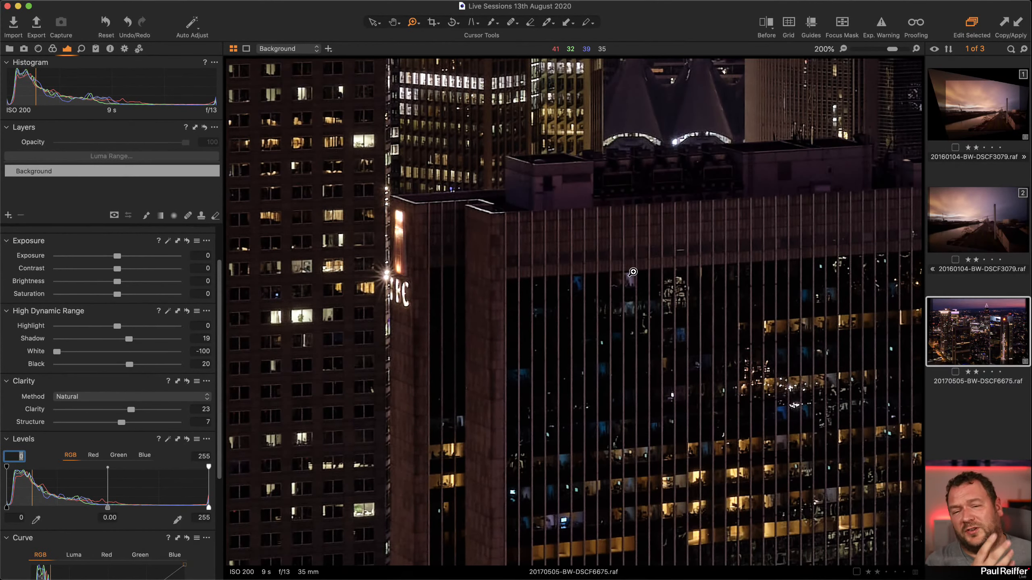
- Compare the whole skyline photo before and after editing, sweeping the split divider across to the fully edited version
double_click(632, 272)
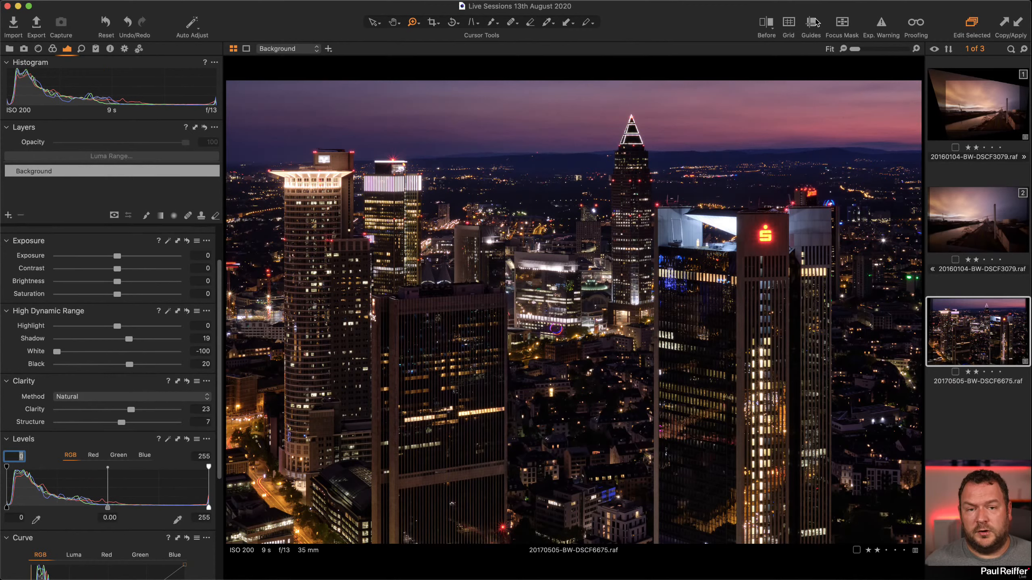
click(766, 23)
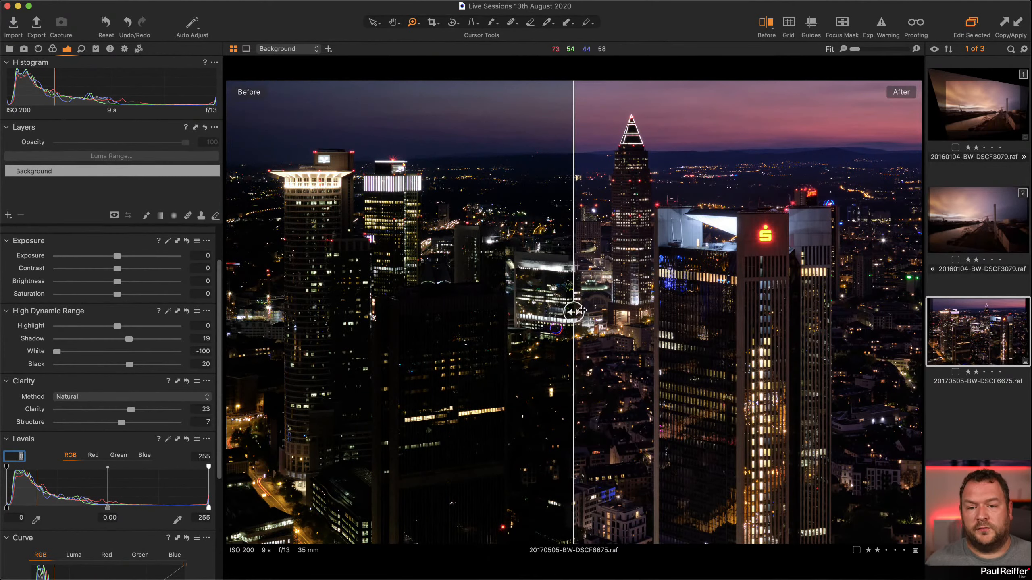
drag(577, 311, 148, 294)
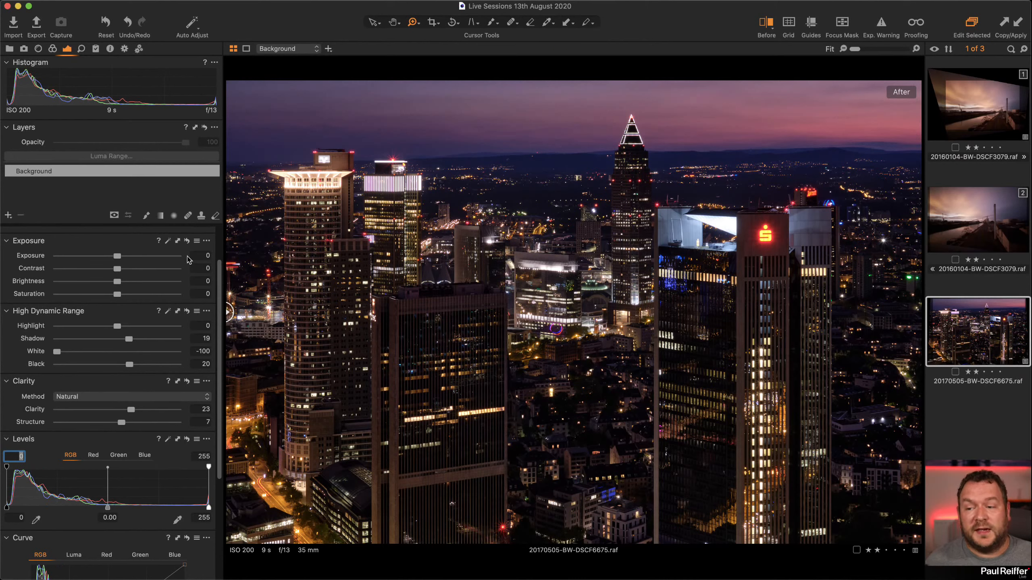
- Set Contrast to 3 and Brightness to 3, checking the dark rooftops between the towers close up
drag(116, 269, 122, 284)
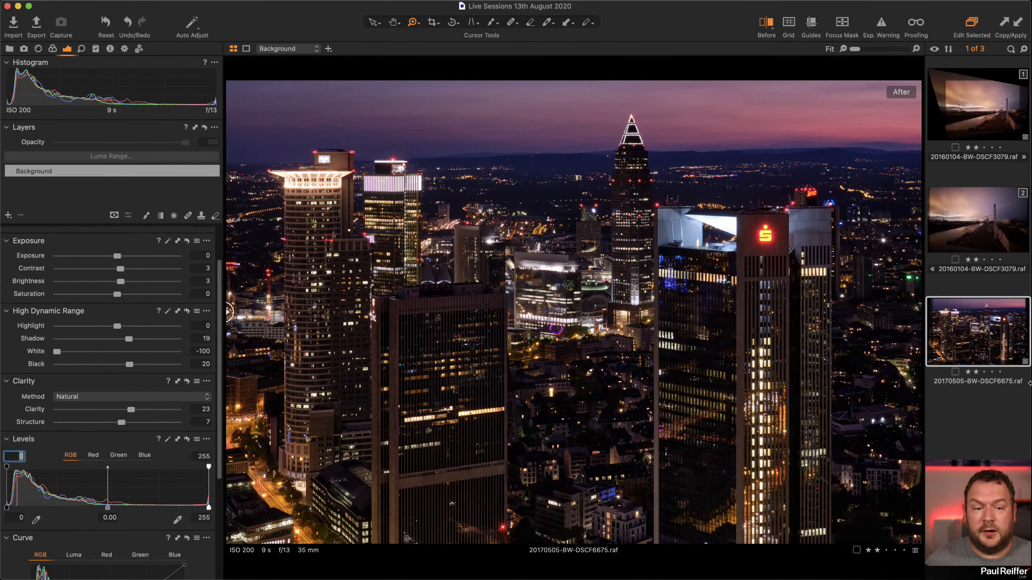
key(y)
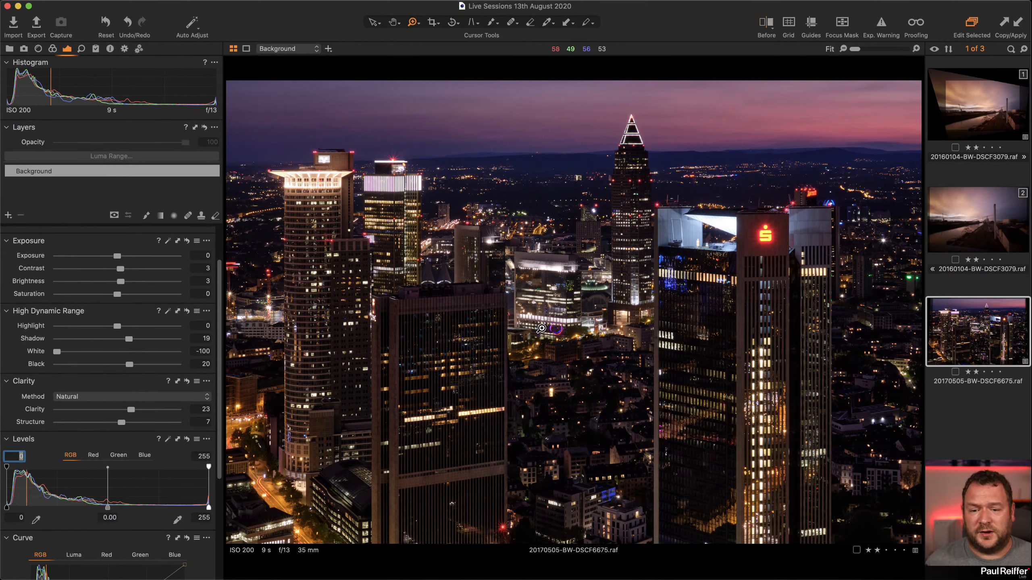
click(670, 472)
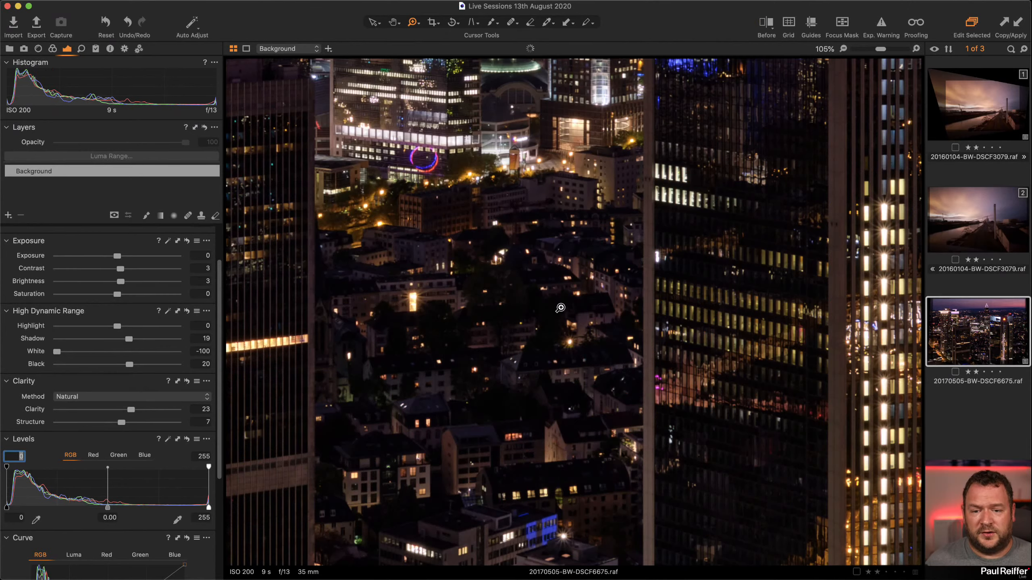
click(595, 291)
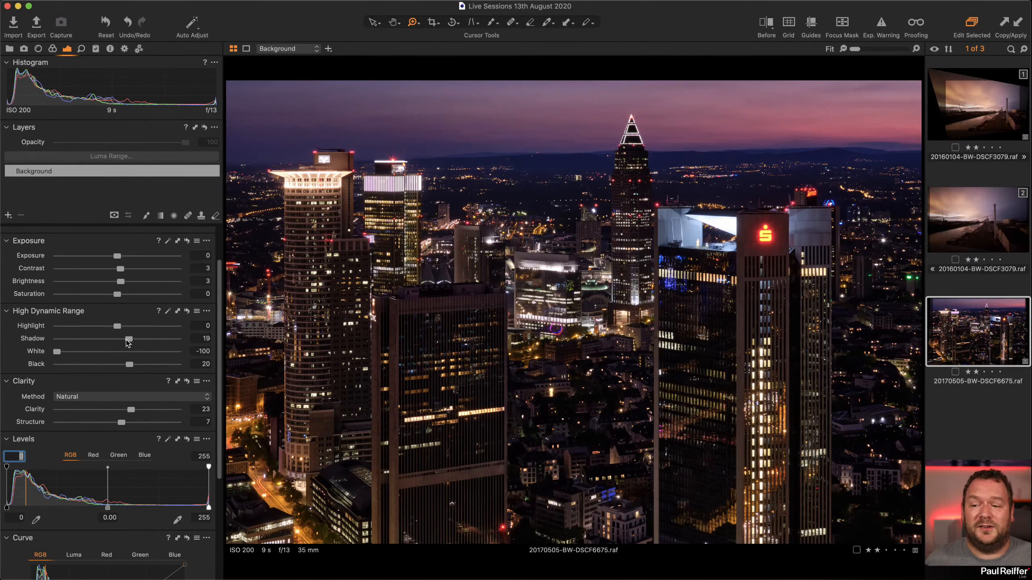
- Try a Shadow of 70 and a Black of 55 on the skyline photo, and undo both changes
drag(130, 340, 164, 368)
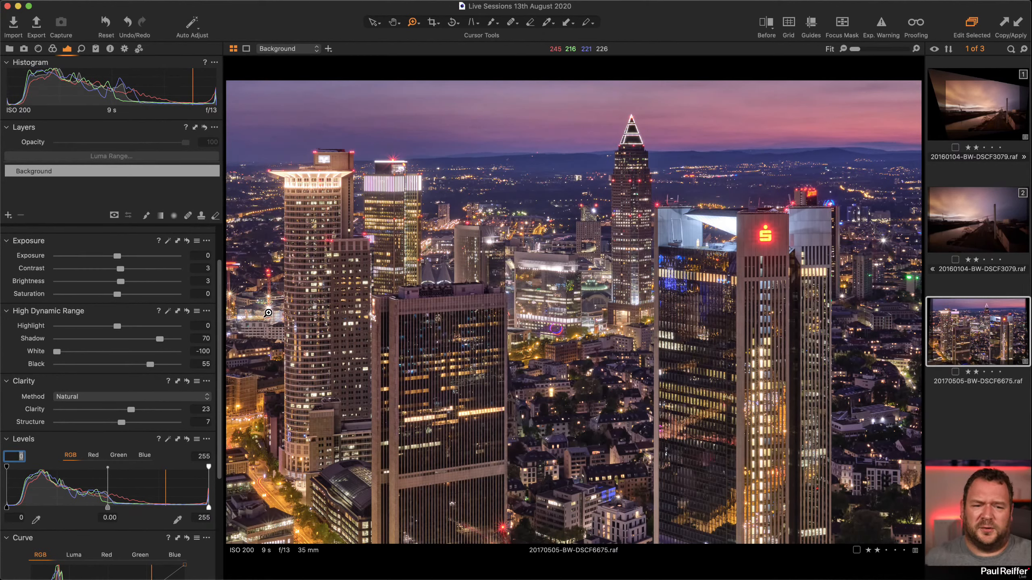
key(super+z)
key(super+z)
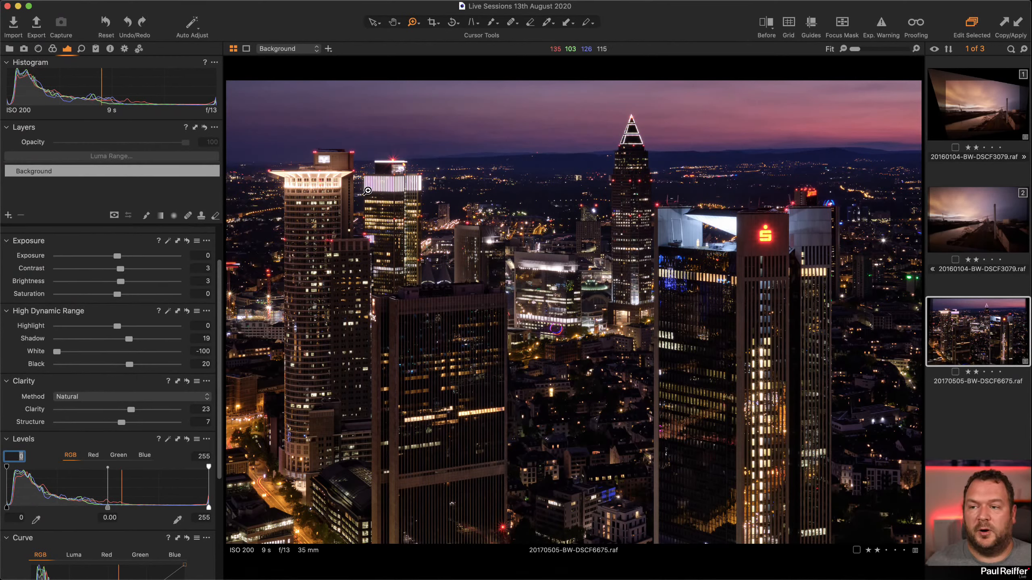
- Switch to the second user collection with the harbour photo _G9A1454.CR2, and bring up its exposure adjustments
click(9, 49)
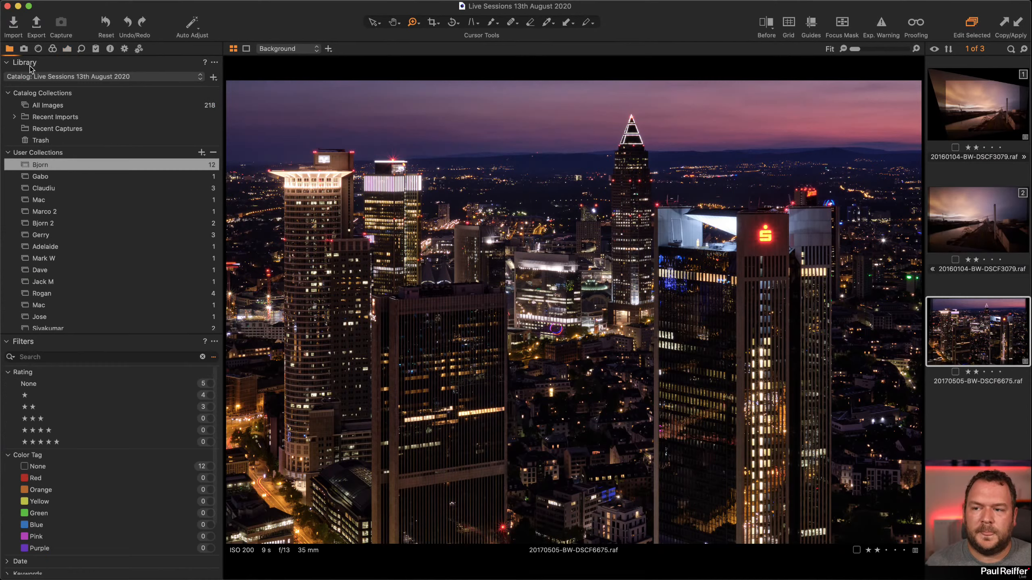
click(54, 177)
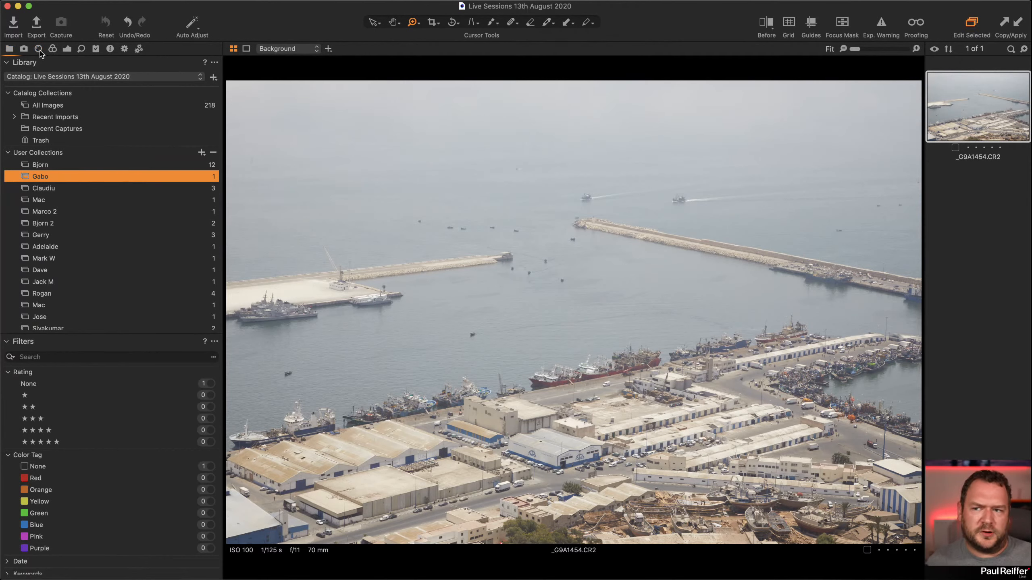
click(39, 50)
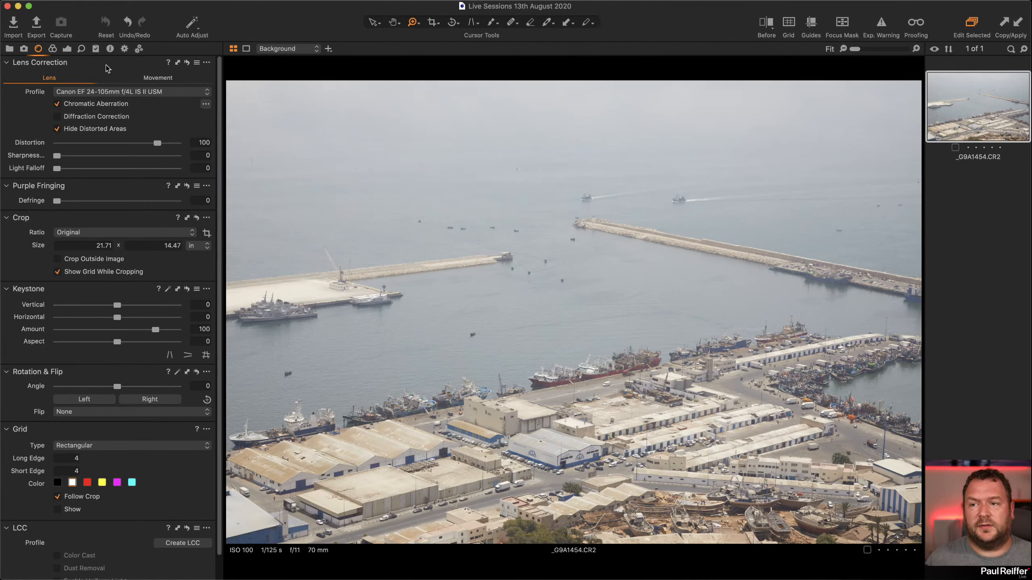
click(68, 49)
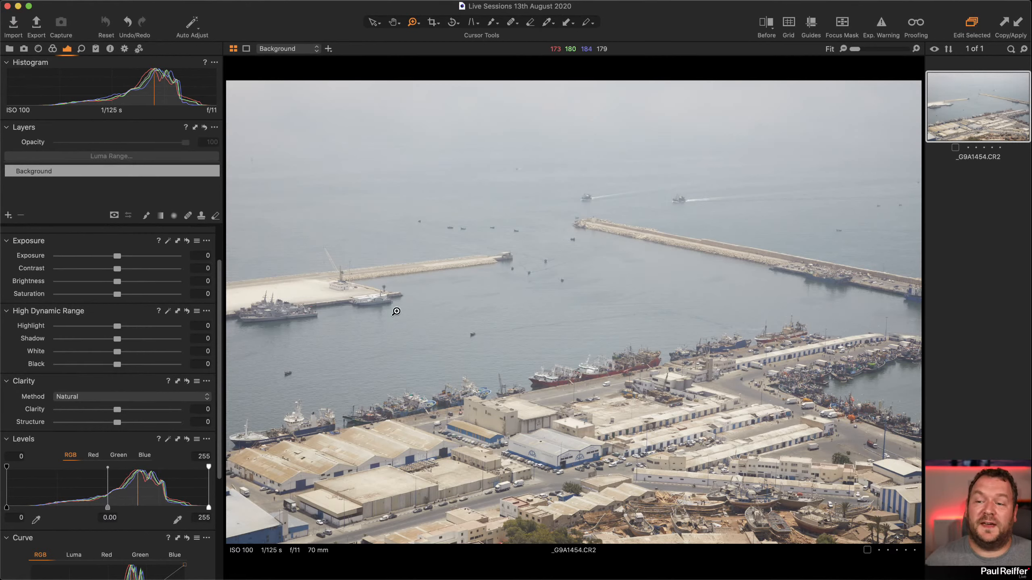
- Try Contrast values of 21, 40 and 32 on the harbour photo, and reset the Contrast to 0
drag(118, 268, 142, 272)
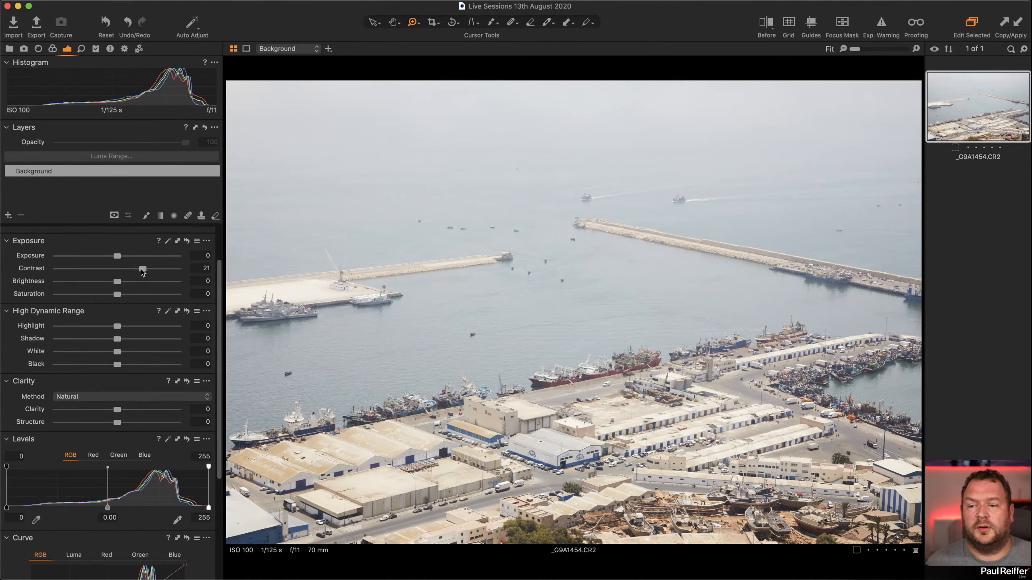
drag(143, 269, 165, 276)
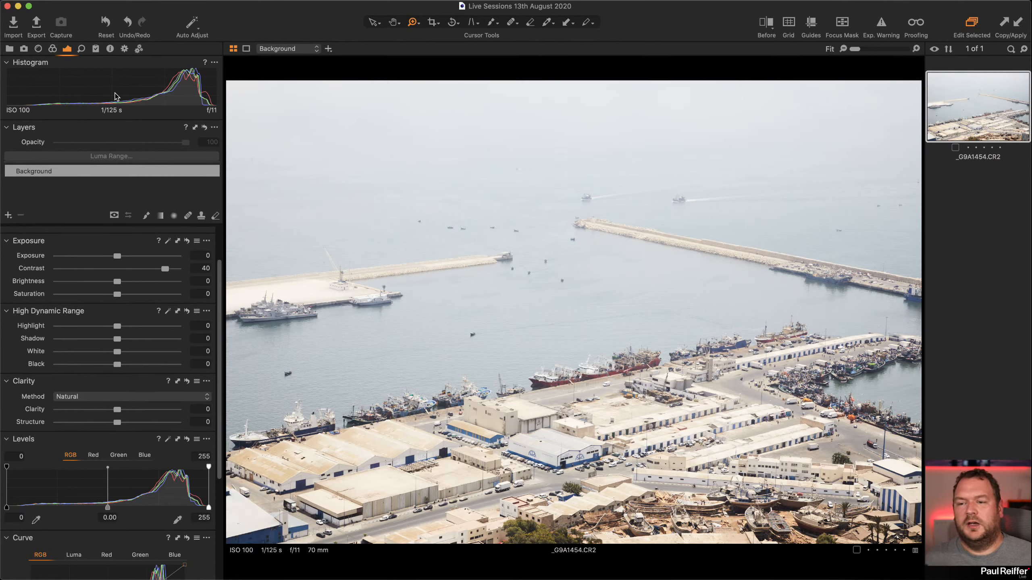
double_click(165, 269)
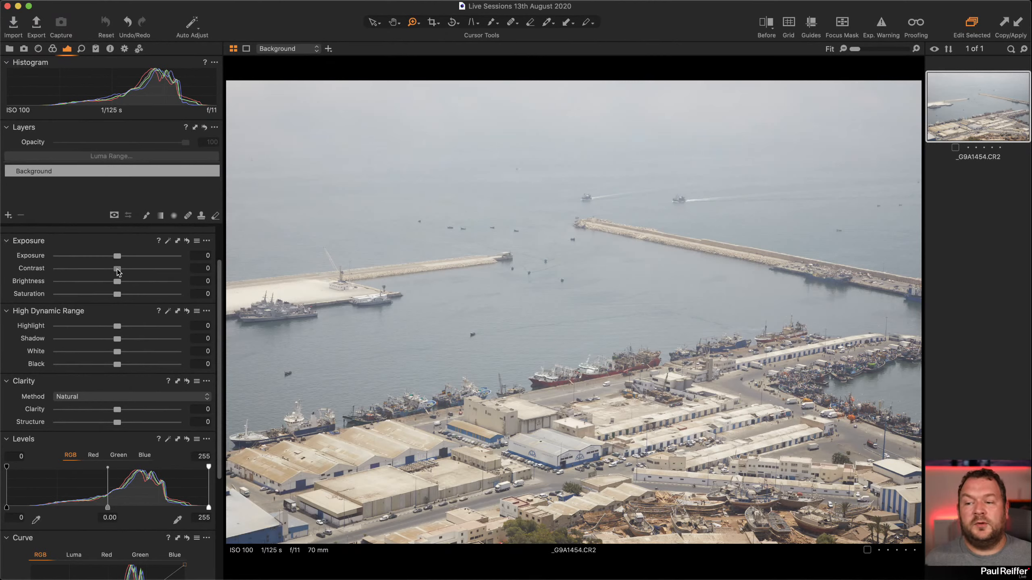
drag(116, 269, 155, 272)
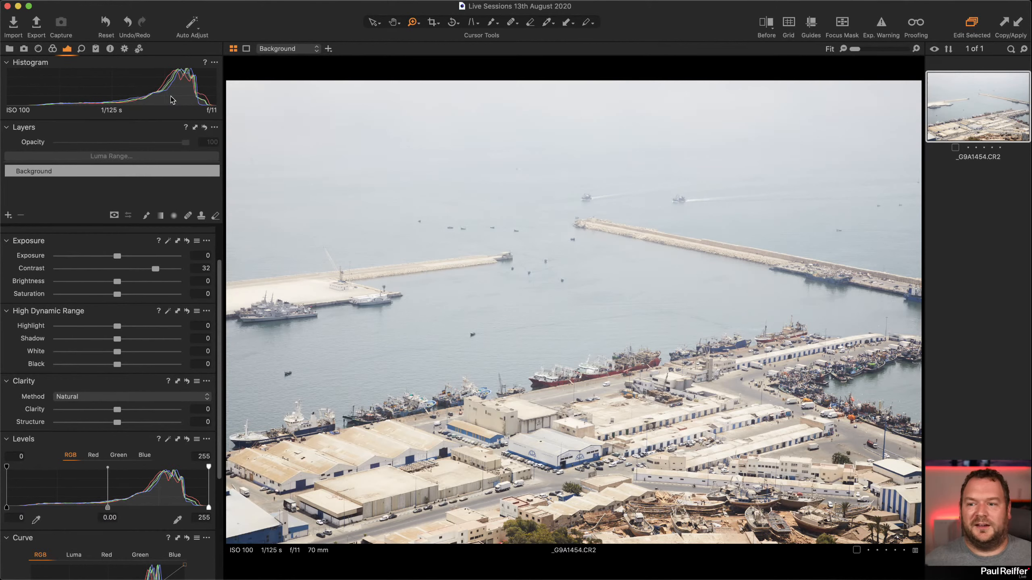
double_click(156, 269)
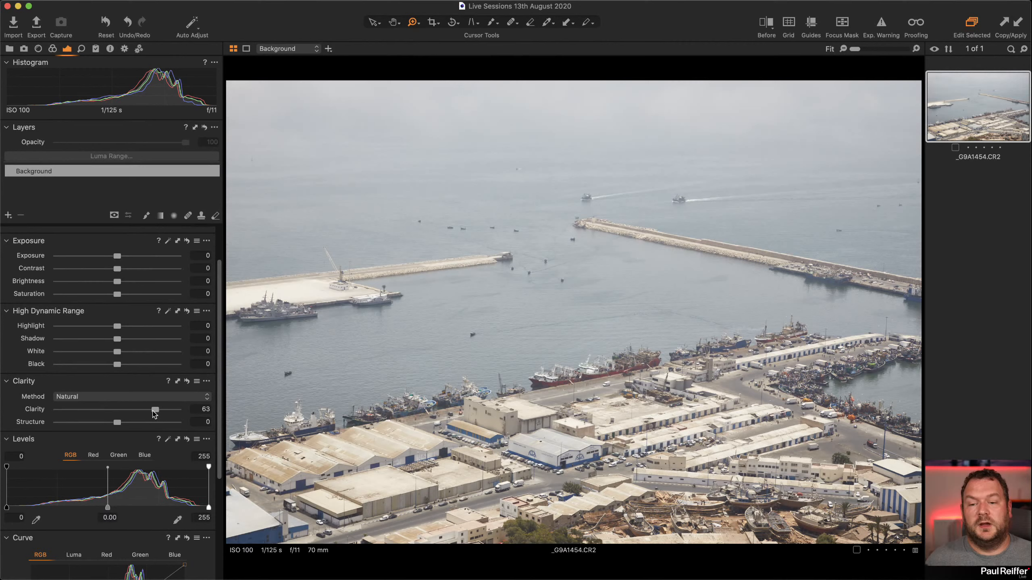
- Set the harbour photo's Clarity to 21 with the Natural method, trying stronger amounts such as 59 along the way
mouse_move(146, 413)
mouse_down()
mouse_move(123, 413)
mouse_move(152, 413)
mouse_up()
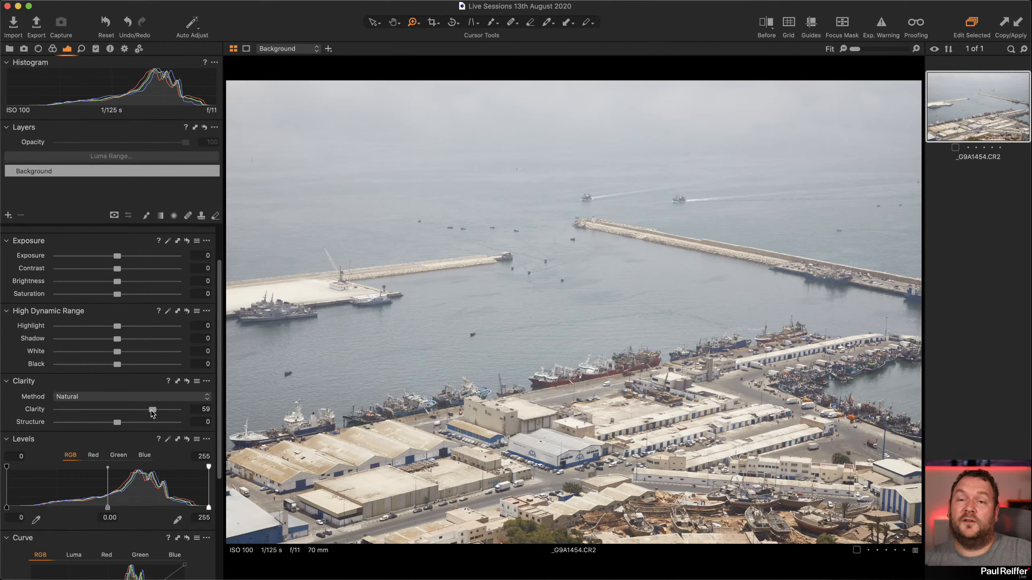
drag(152, 411, 132, 411)
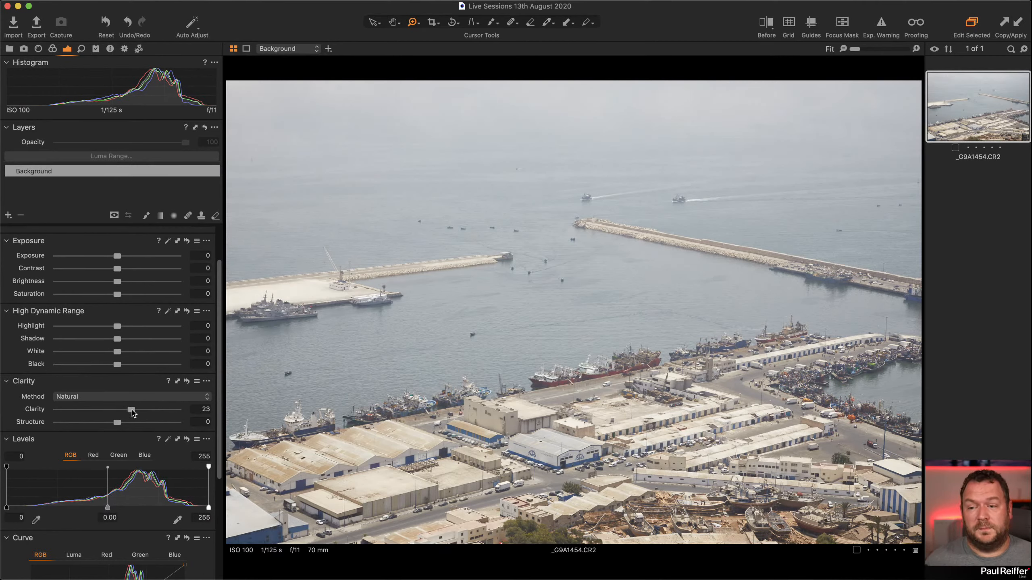
drag(132, 412, 130, 410)
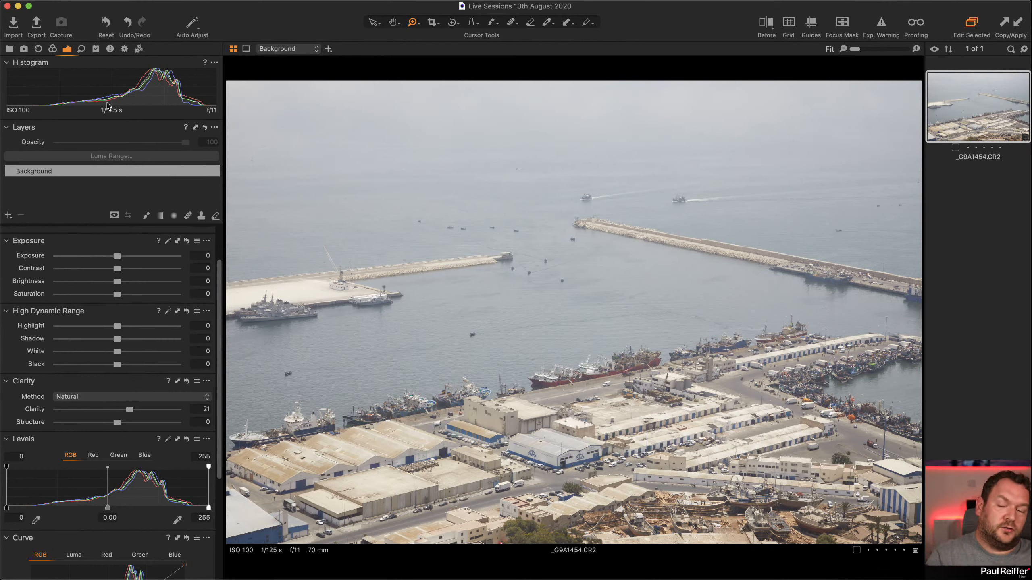
- Set the RGB Levels to a shadow point of 24, midtone of -0.21 and highlight point of 242, and raise the Clarity to 29
scroll(138, 399, down, 5)
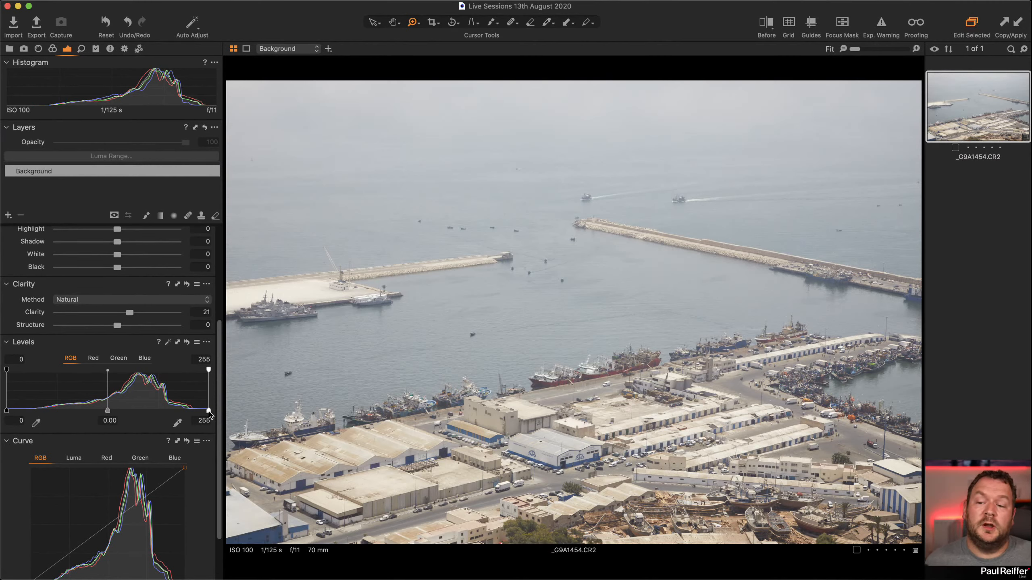
drag(208, 411, 199, 410)
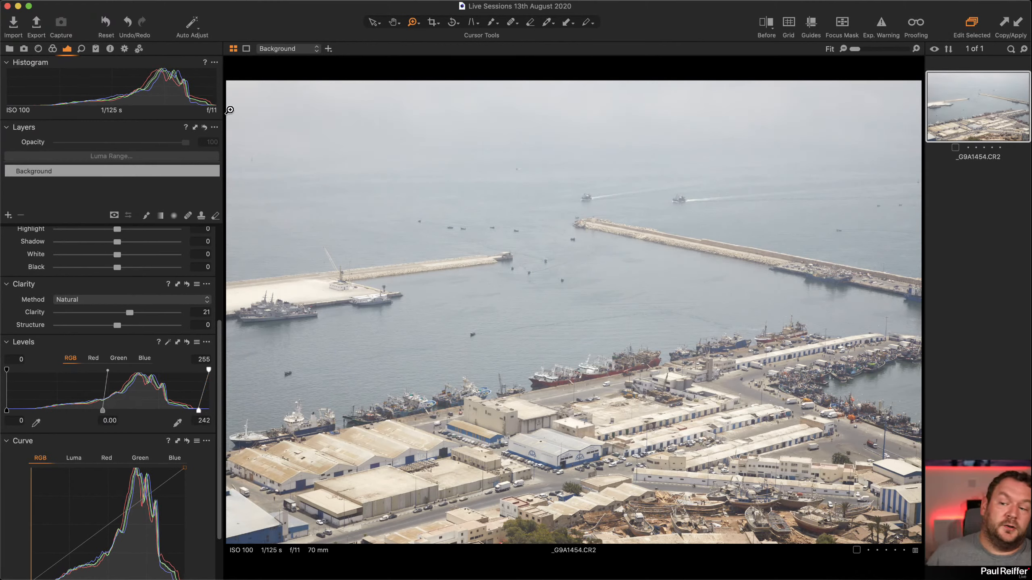
drag(6, 411, 35, 410)
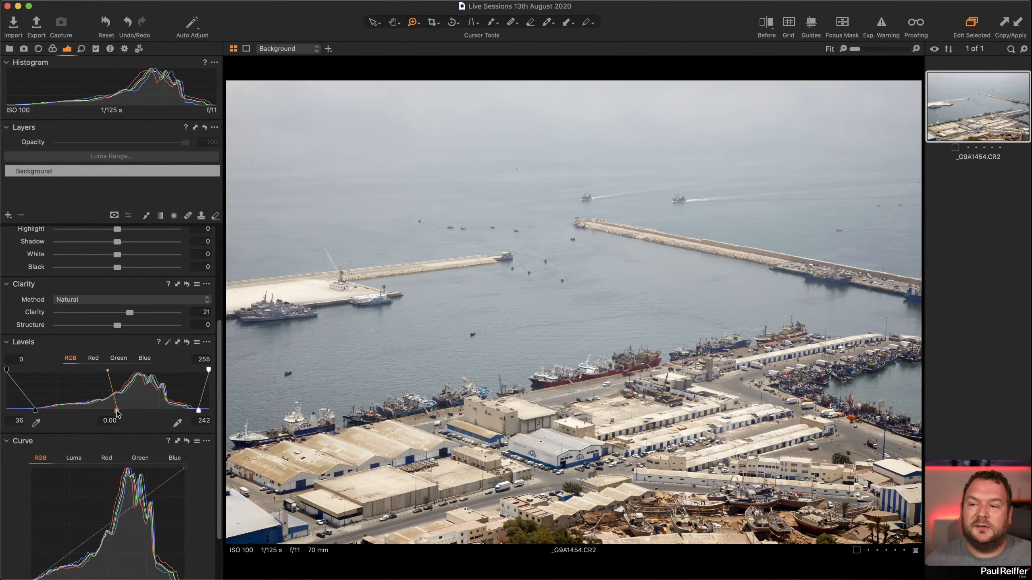
drag(117, 411, 144, 410)
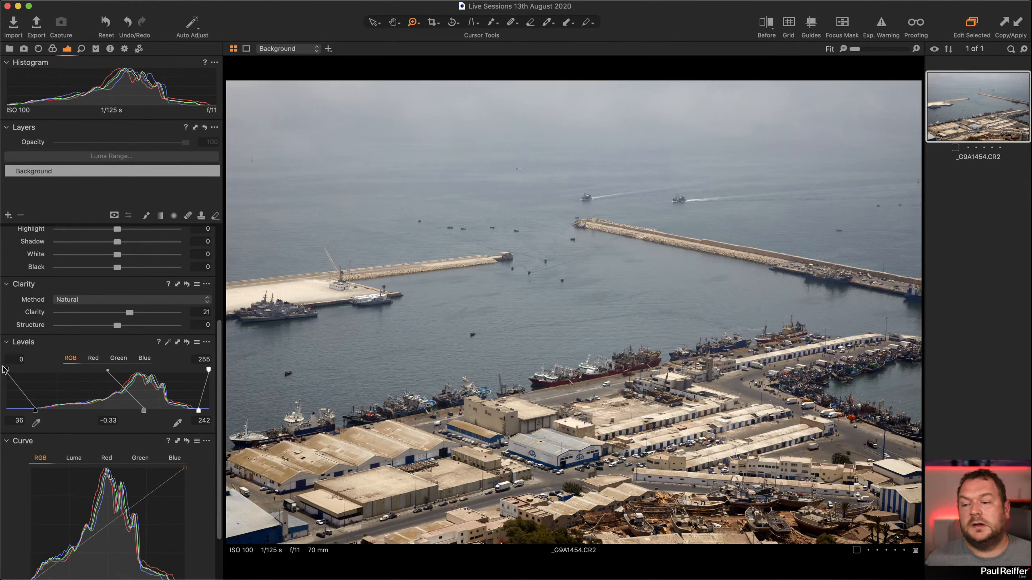
drag(34, 411, 23, 410)
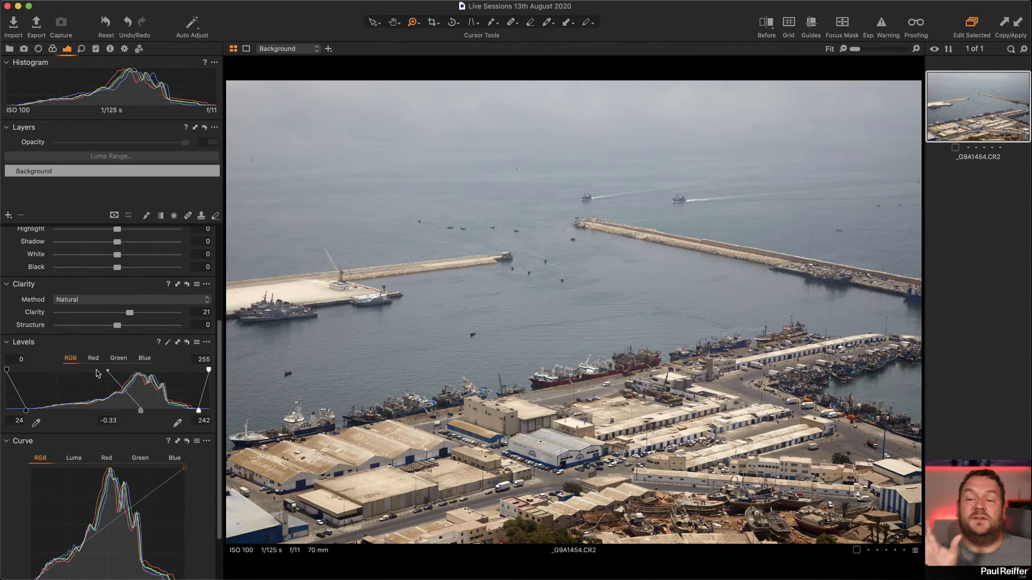
drag(141, 410, 130, 411)
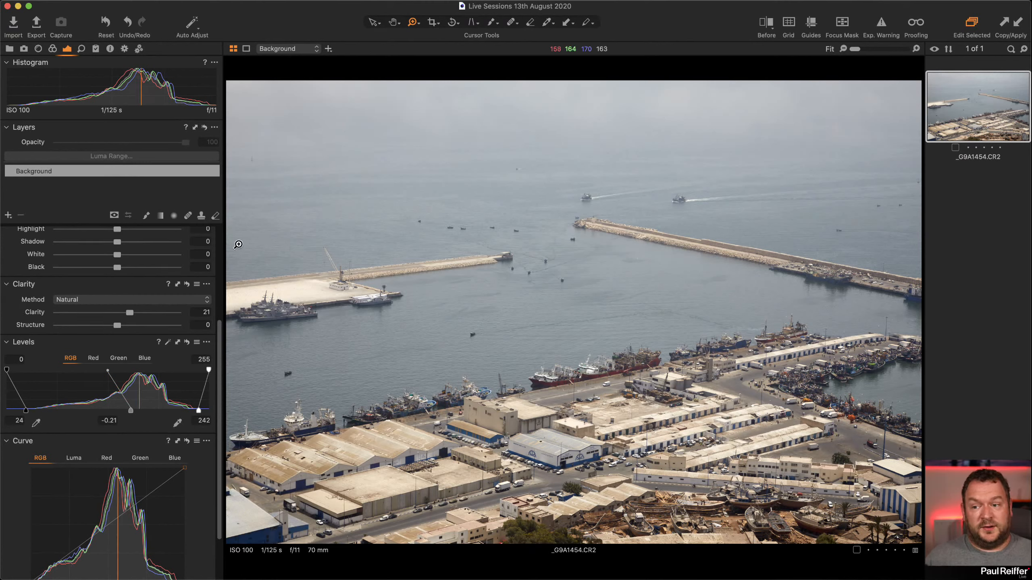
drag(130, 313, 135, 313)
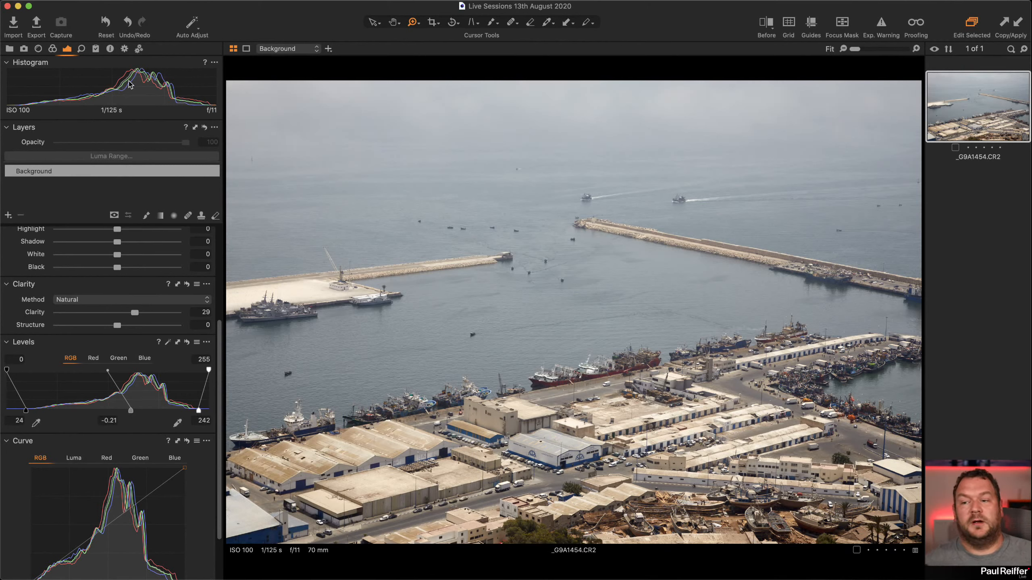
- Try a Contrast of 12 on top of the Levels adjustment, and reset it to 0
scroll(98, 335, up, 5)
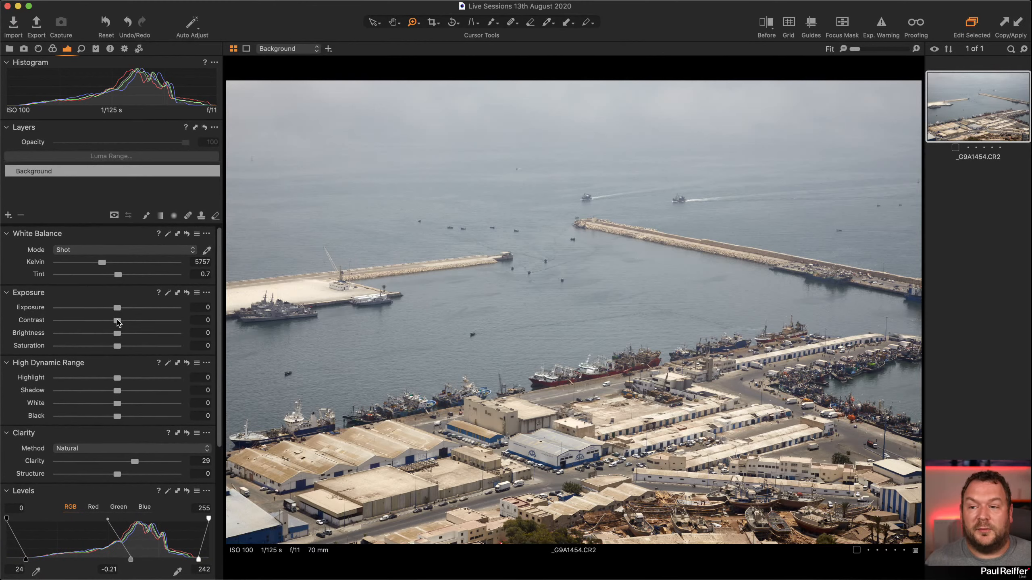
drag(116, 321, 133, 322)
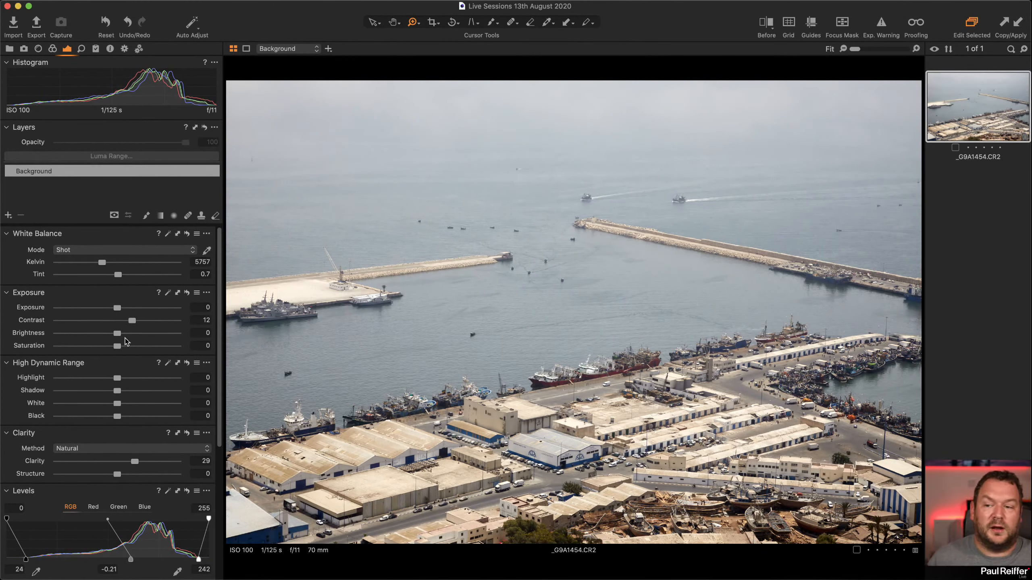
double_click(132, 321)
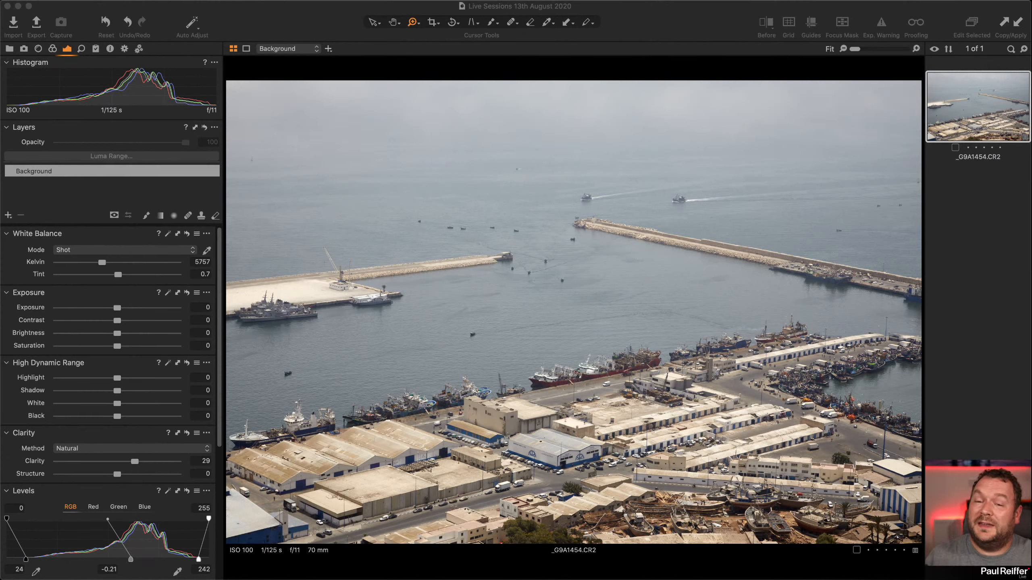
- Compare the harbour photo before and after editing, moving the split divider back and forth across the image
scroll(163, 353, down, 5)
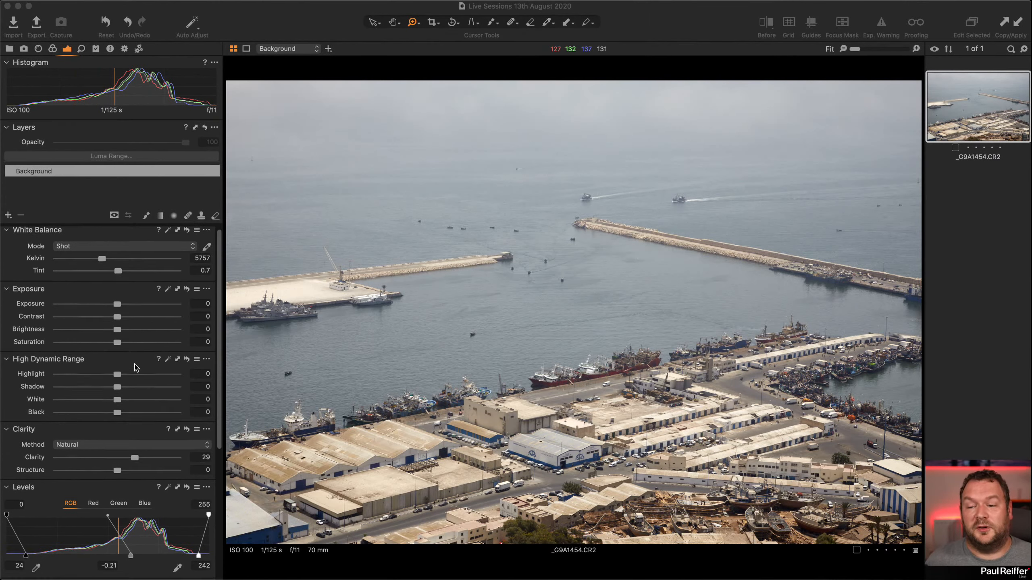
scroll(137, 368, down, 1)
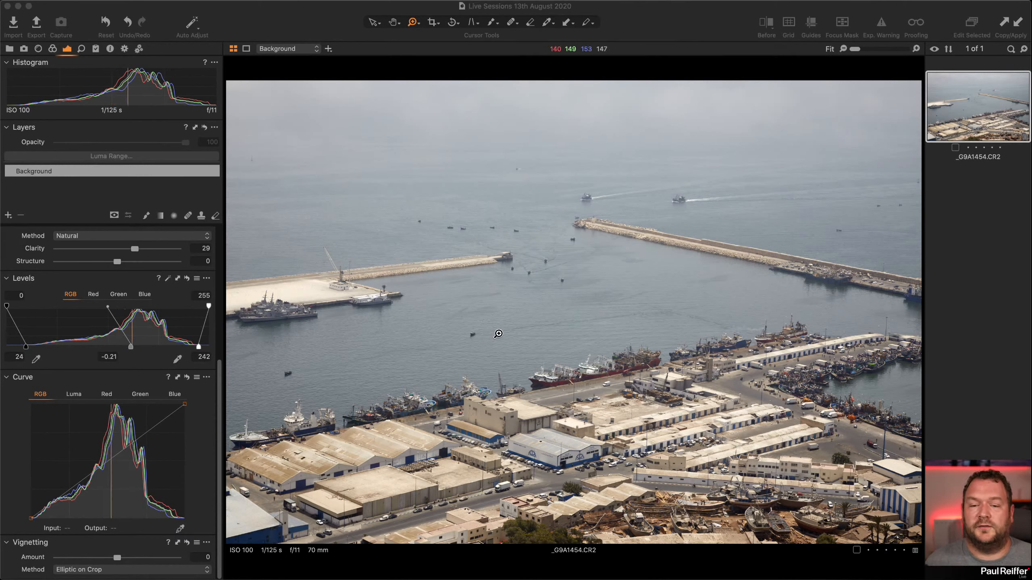
click(725, 33)
click(768, 29)
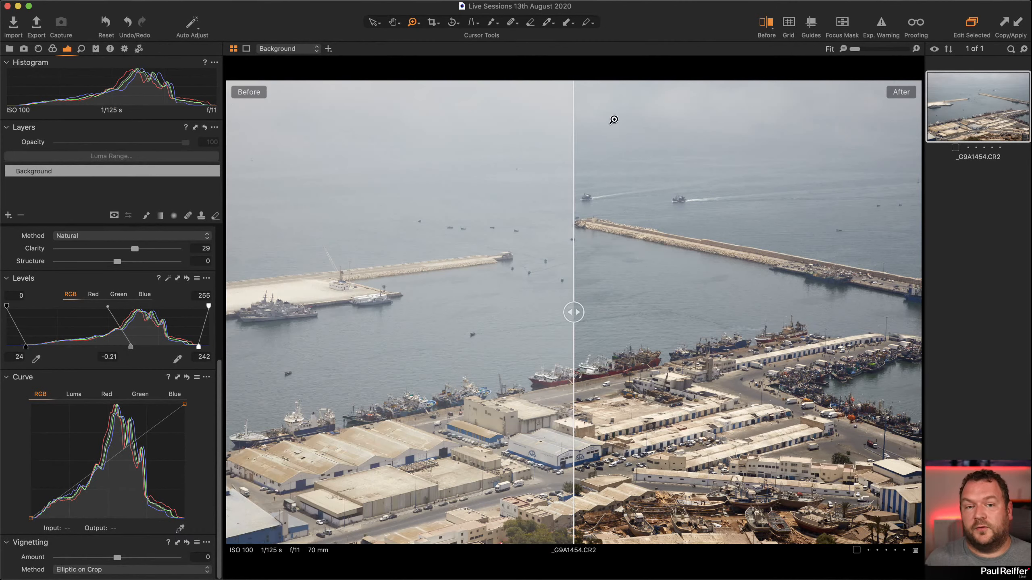
drag(577, 313, 666, 312)
drag(901, 313, 478, 312)
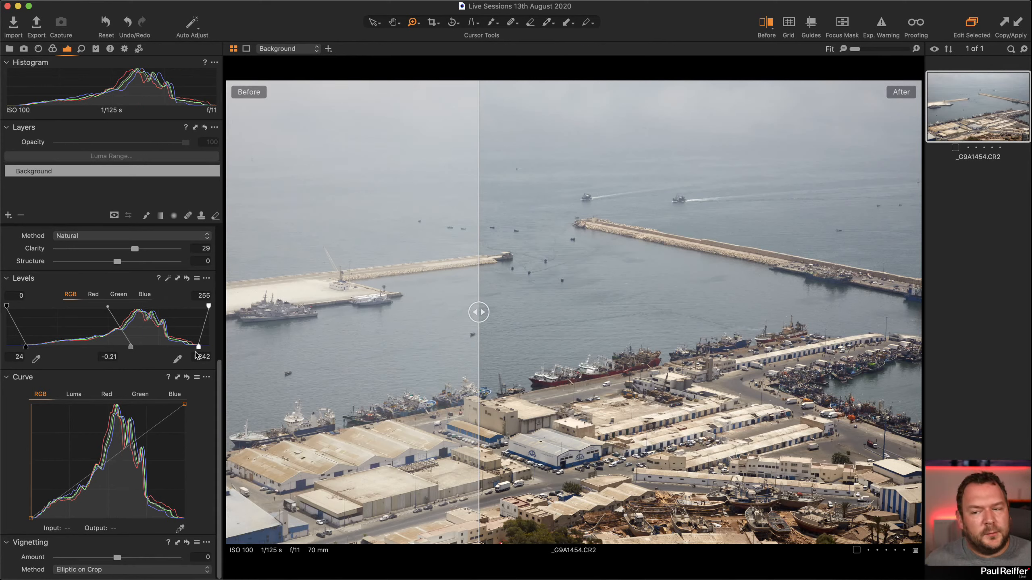
- Open the collection containing the river skyline photo _5080307.ORF and turn off the before/after comparison
scroll(161, 331, up, 1)
scroll(161, 331, up, 5)
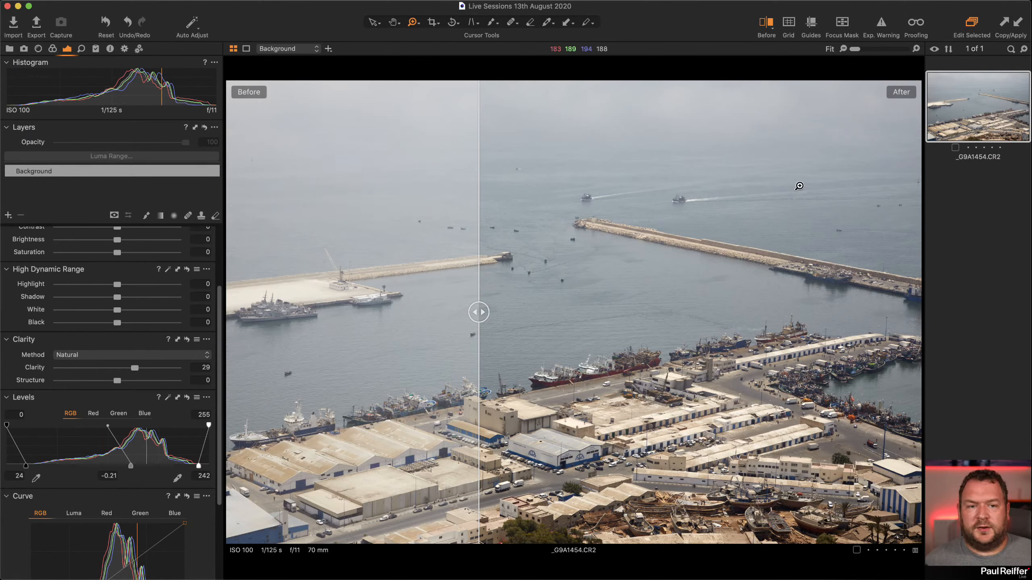
click(9, 48)
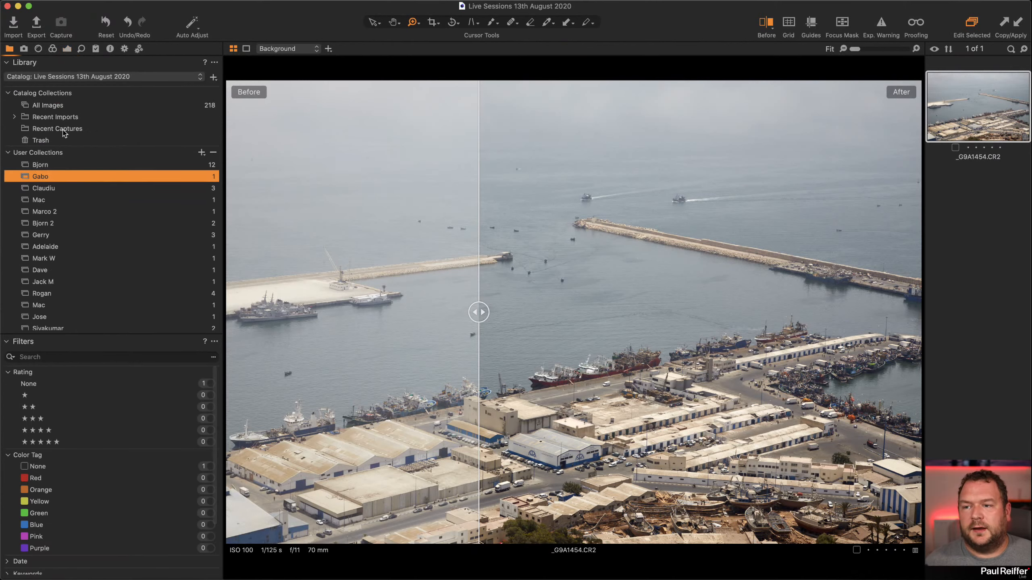
click(53, 188)
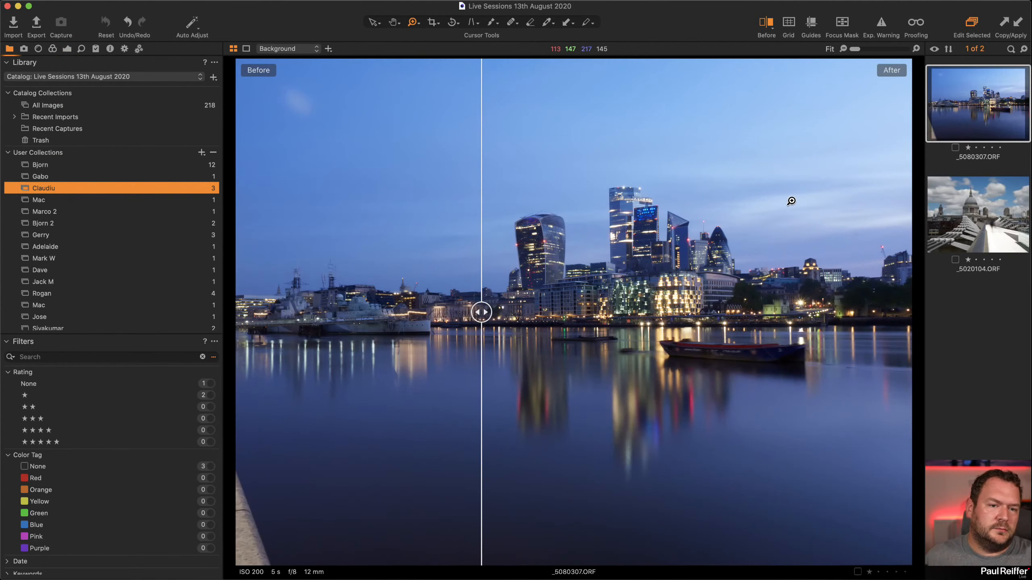
drag(483, 316, 245, 312)
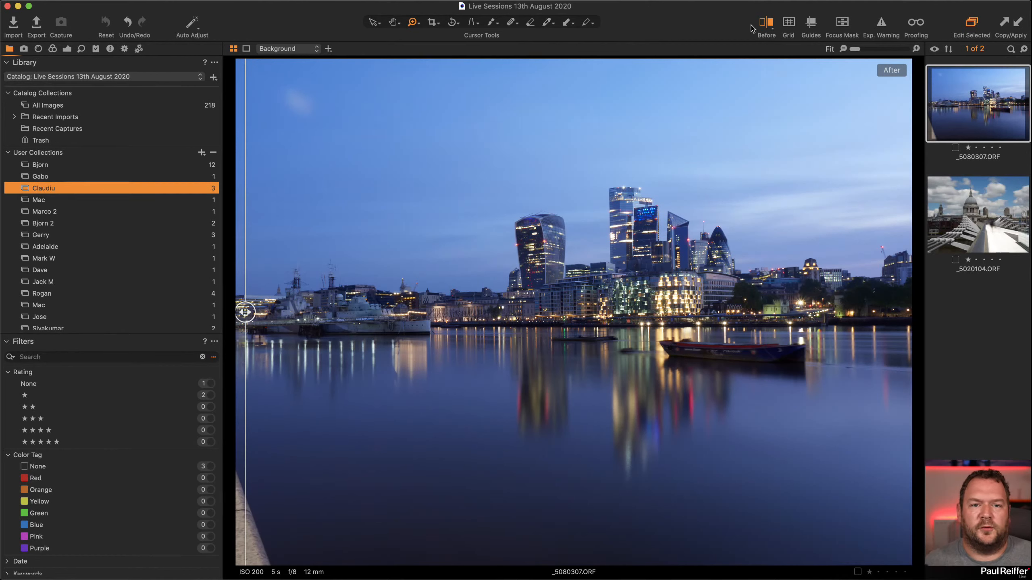
click(763, 23)
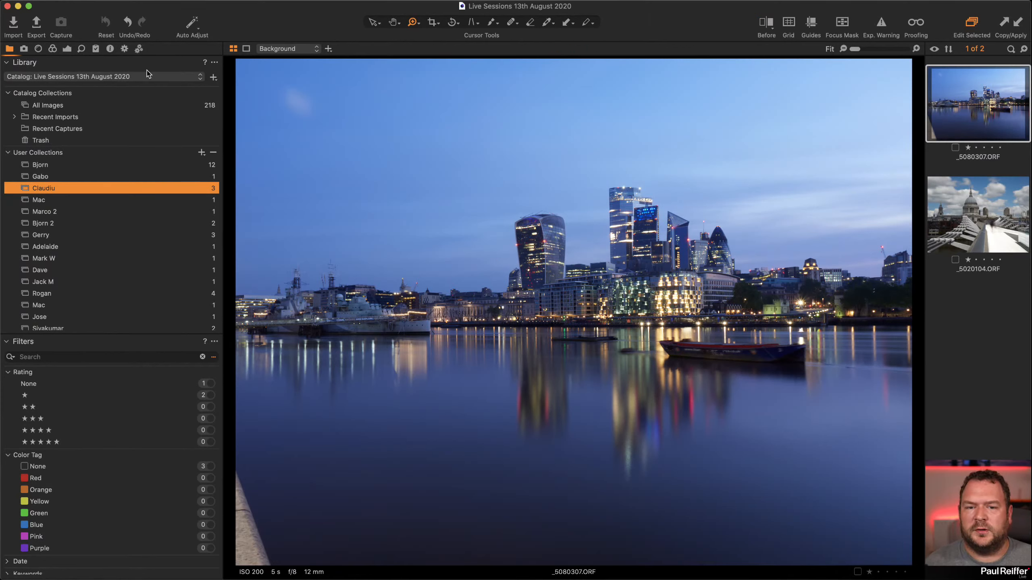
- Try the Manufacturer Profile for the skyline photo's lens correction and check its chromatic aberration options
click(38, 49)
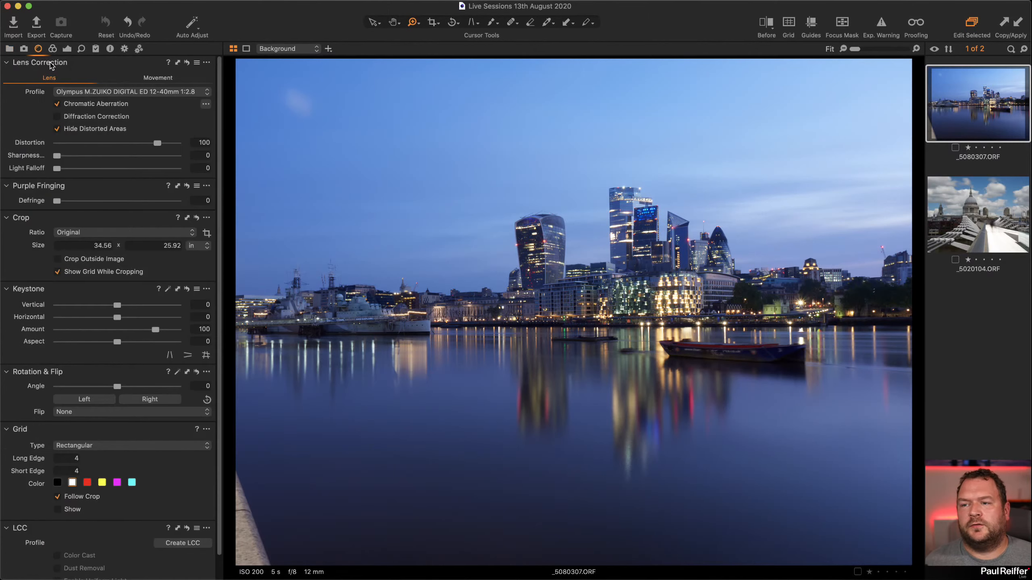
click(118, 93)
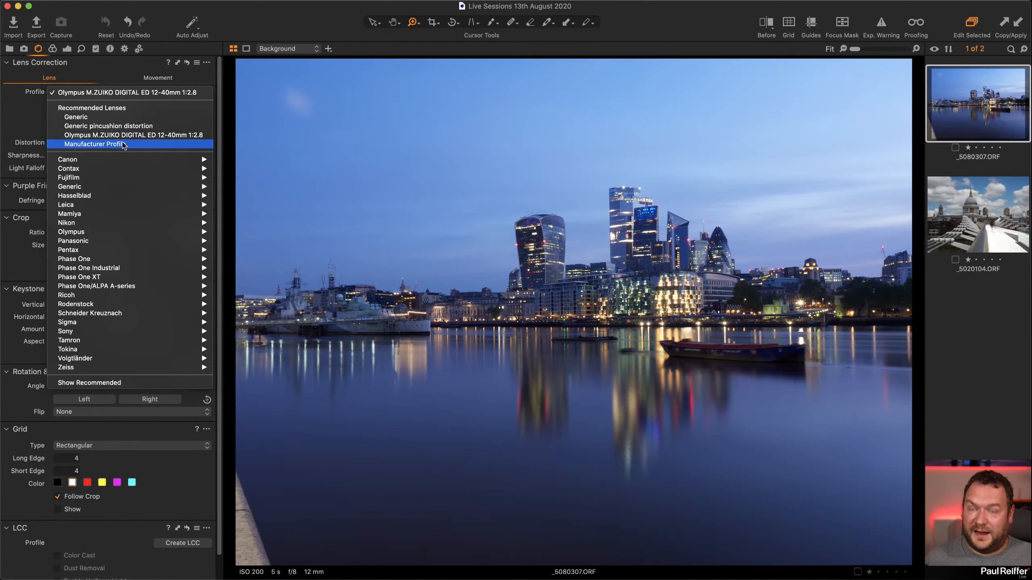
click(123, 145)
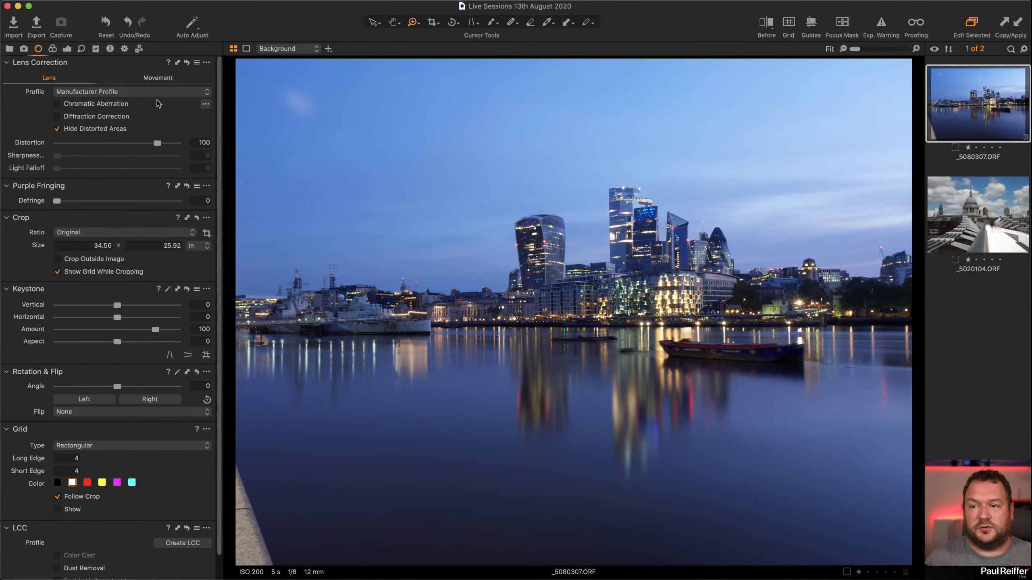
click(206, 105)
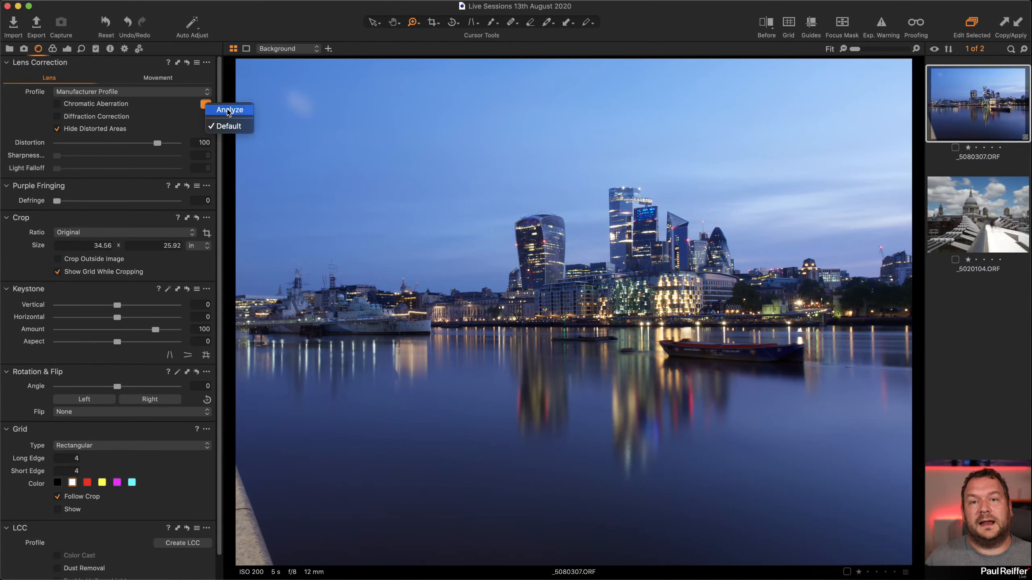
click(124, 94)
- Try the Generic lens profile with Chromatic Aberration correction enabled and analyzed from the photo
click(116, 92)
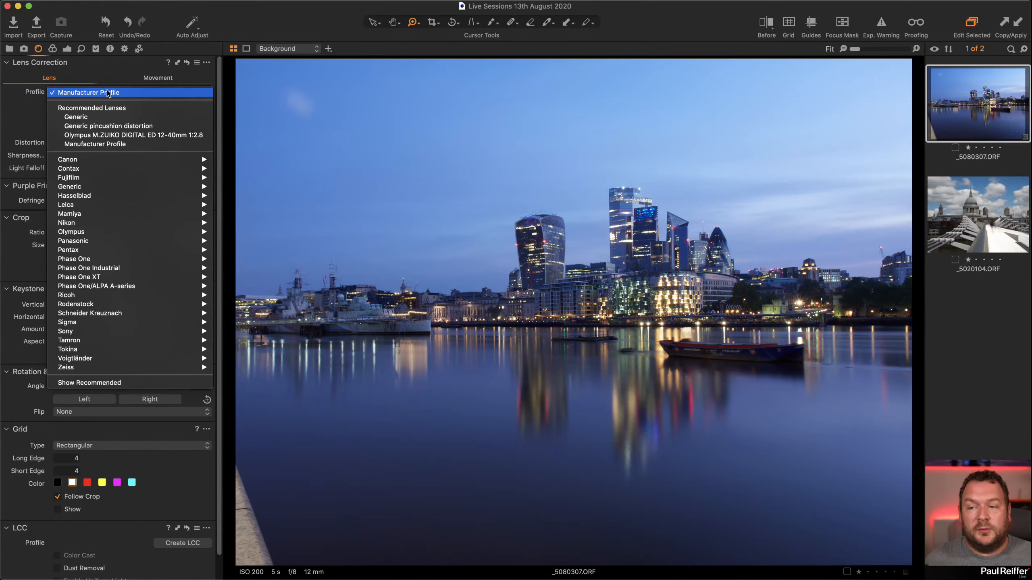
click(103, 119)
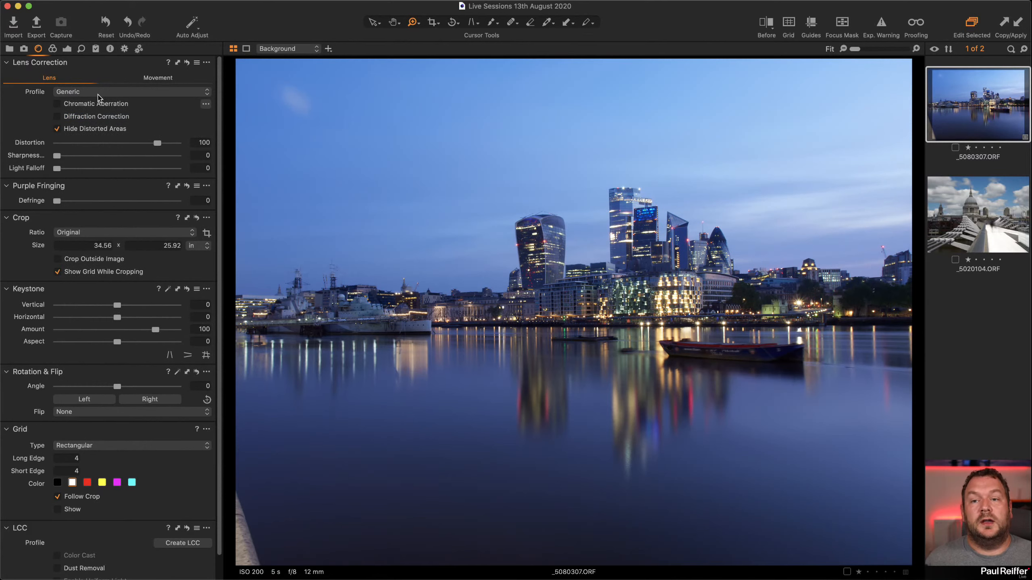
click(57, 104)
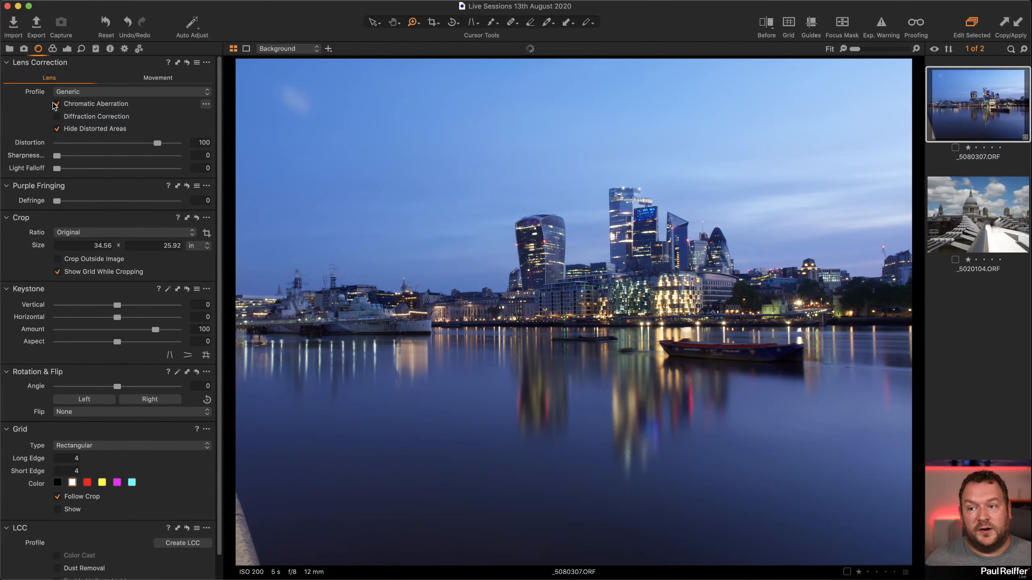
click(206, 104)
click(230, 110)
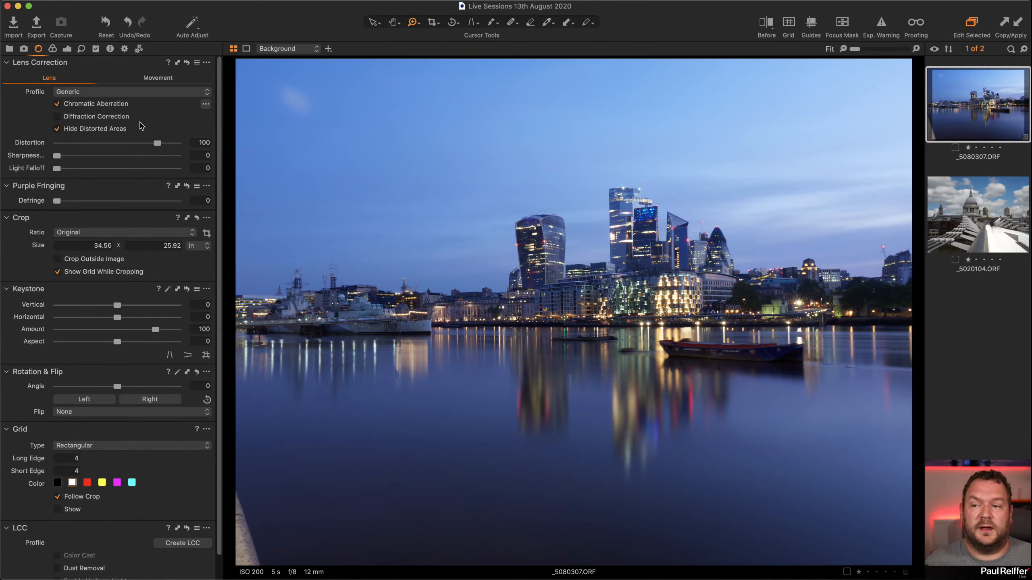
- Set the lens profile to Olympus M.ZUIKO DIGITAL ED 12-40mm 1:2.8 and analyze the photo's chromatic aberration
click(135, 92)
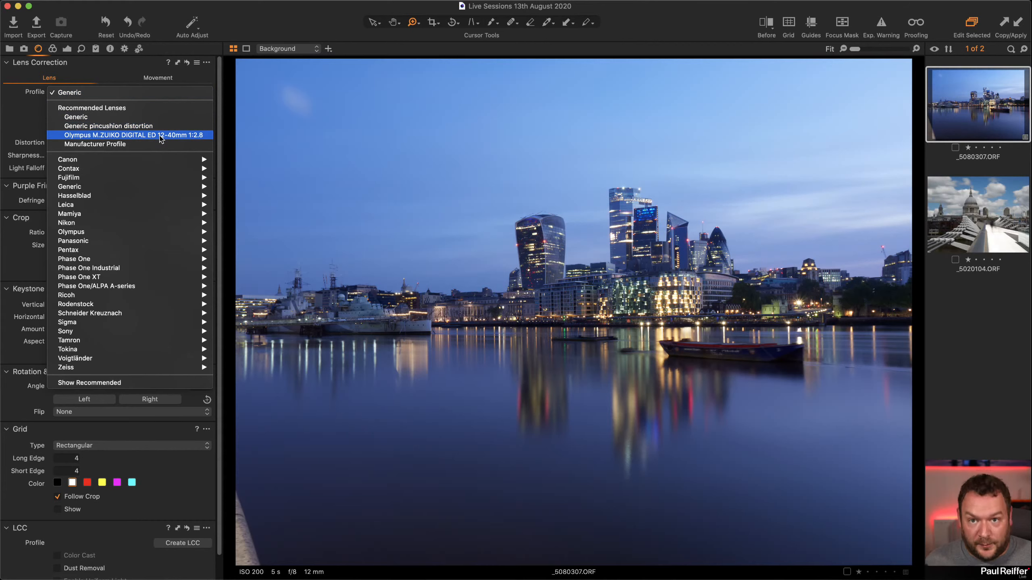
click(160, 139)
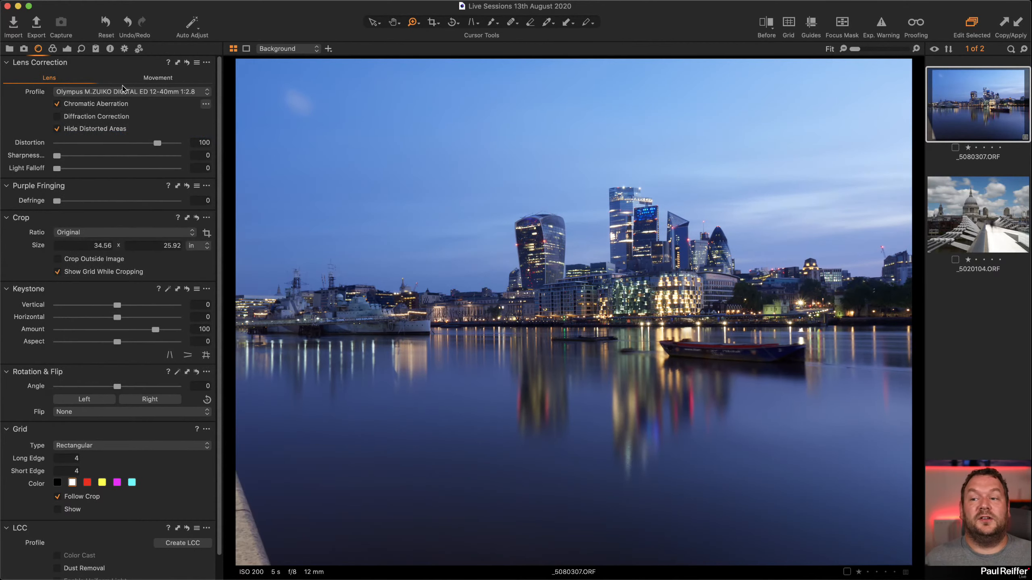
click(203, 105)
click(229, 107)
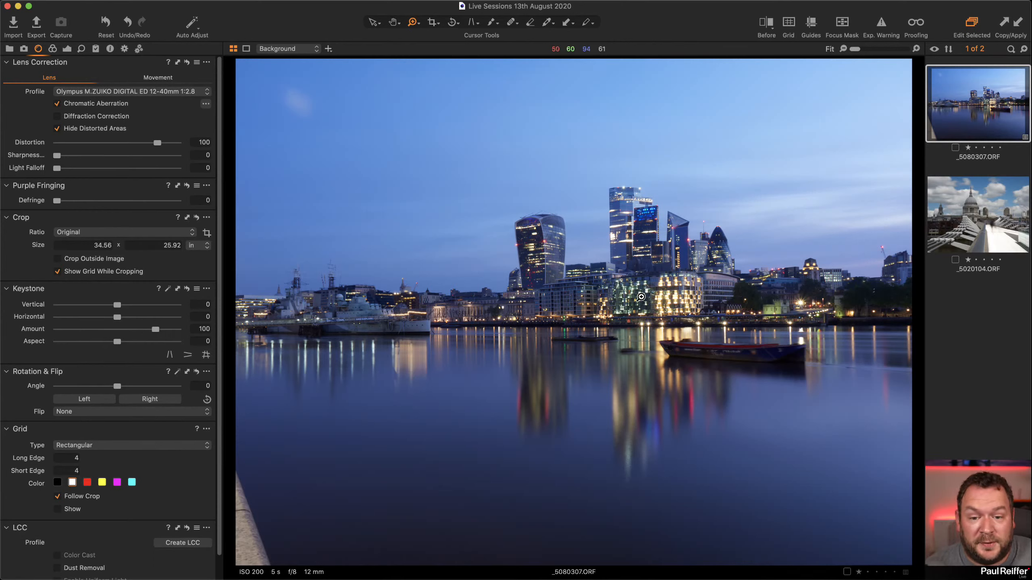
- Show the guides and check the buildings' uprights by moving the vertical guide to the tallest tower and past the curved tower
click(811, 23)
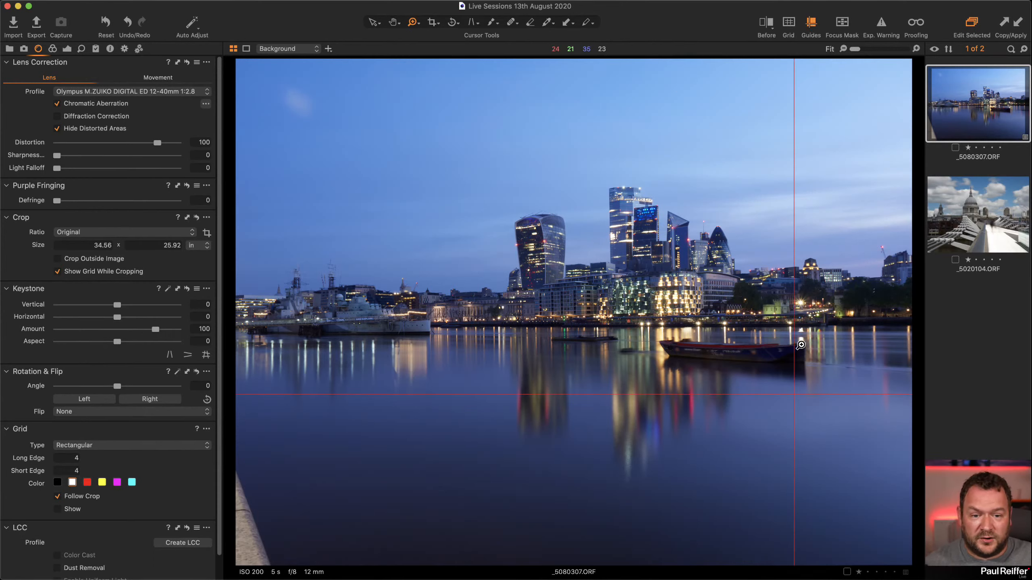
key(v)
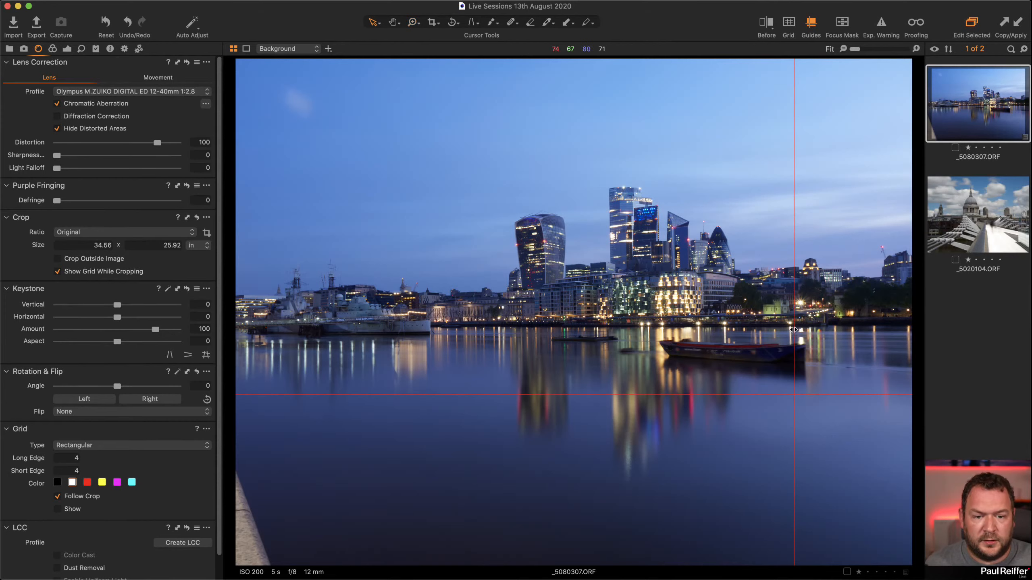
drag(794, 329, 609, 329)
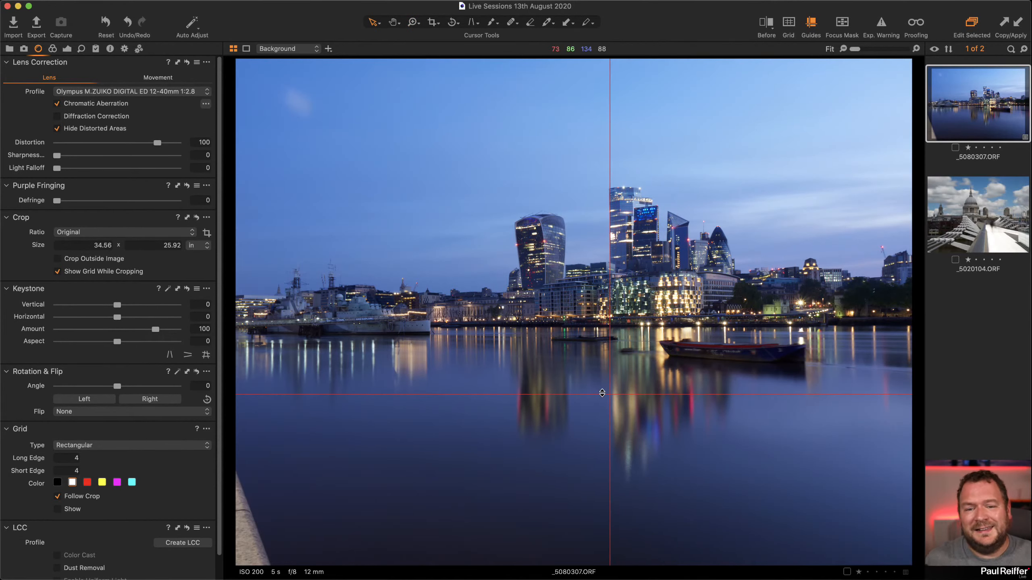
drag(609, 389, 499, 389)
- Straighten the photo along the far waterline to an angle of 0.22, and move the vertical guide off the image
click(452, 22)
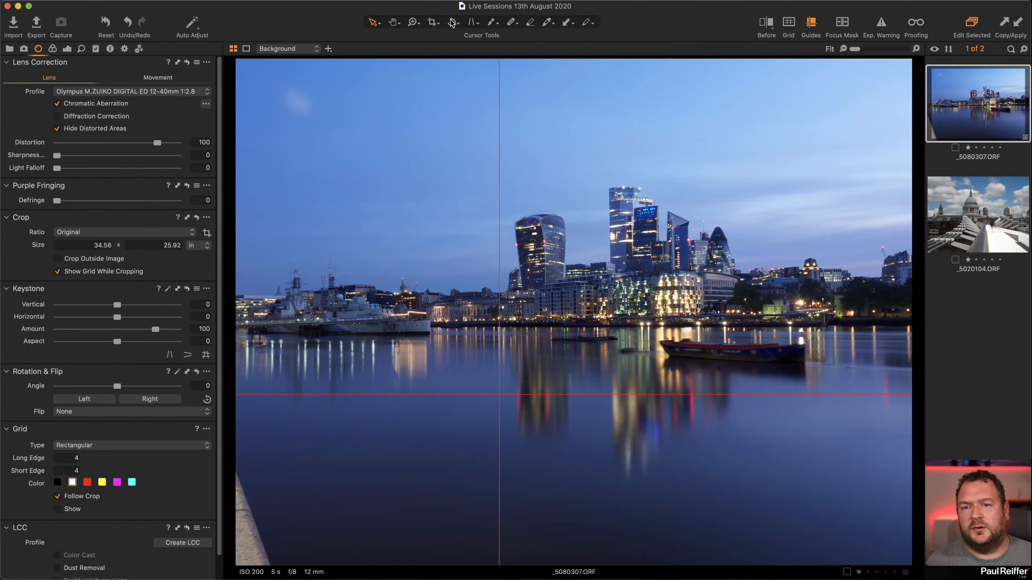
mouse_move(269, 316)
mouse_down()
mouse_move(937, 310)
mouse_move(891, 307)
mouse_move(903, 307)
mouse_up()
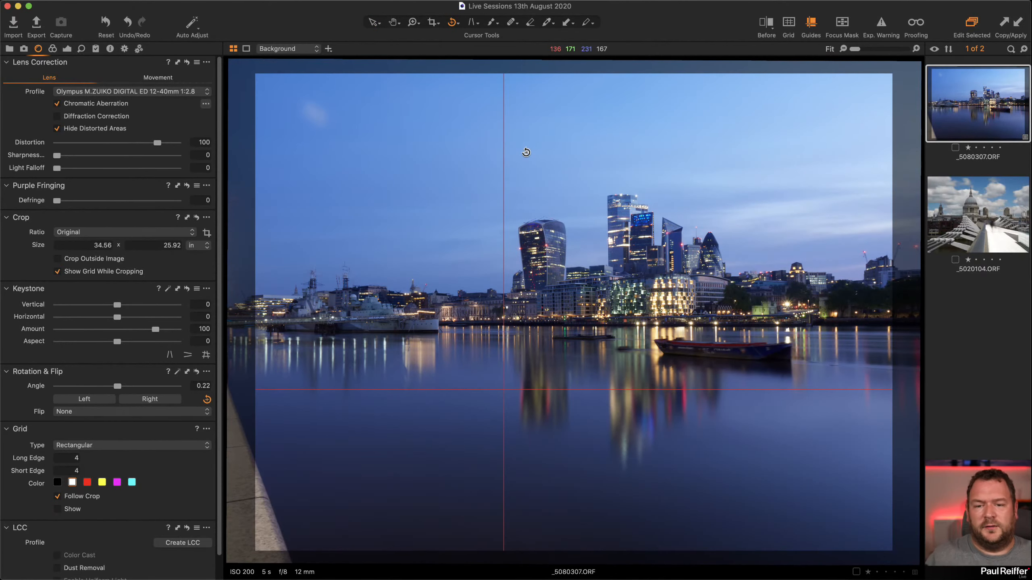
key(v)
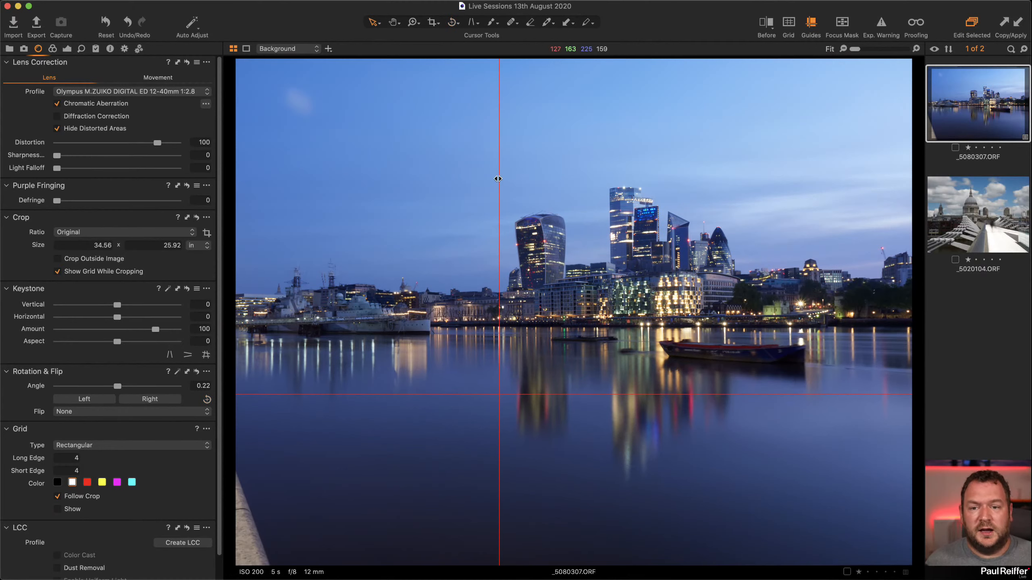
drag(497, 178, 157, 191)
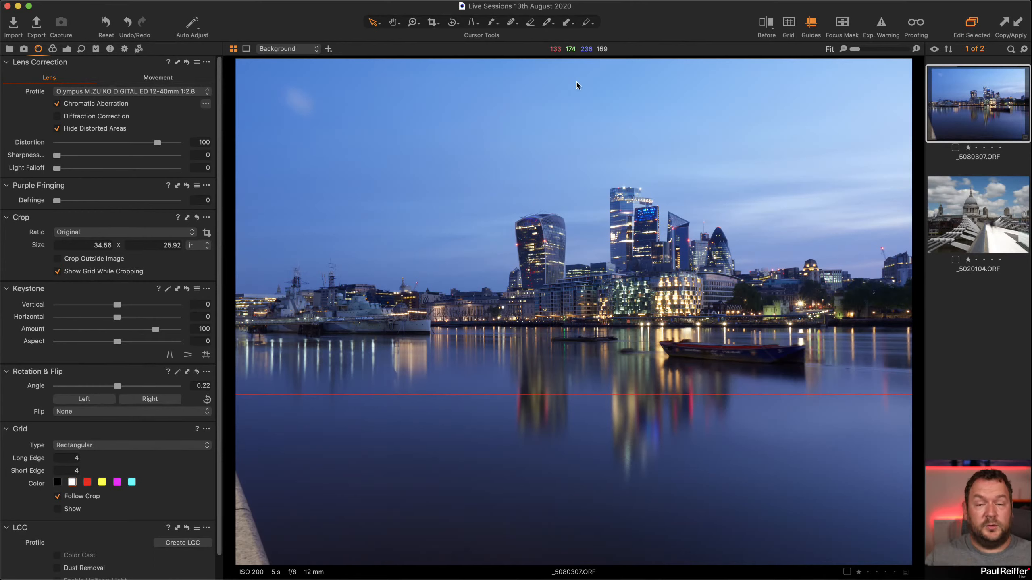
- Apply a horizontal keystone correction of about 21.9, angling the upper and lower guide lines toward each other on the warship's side
click(472, 24)
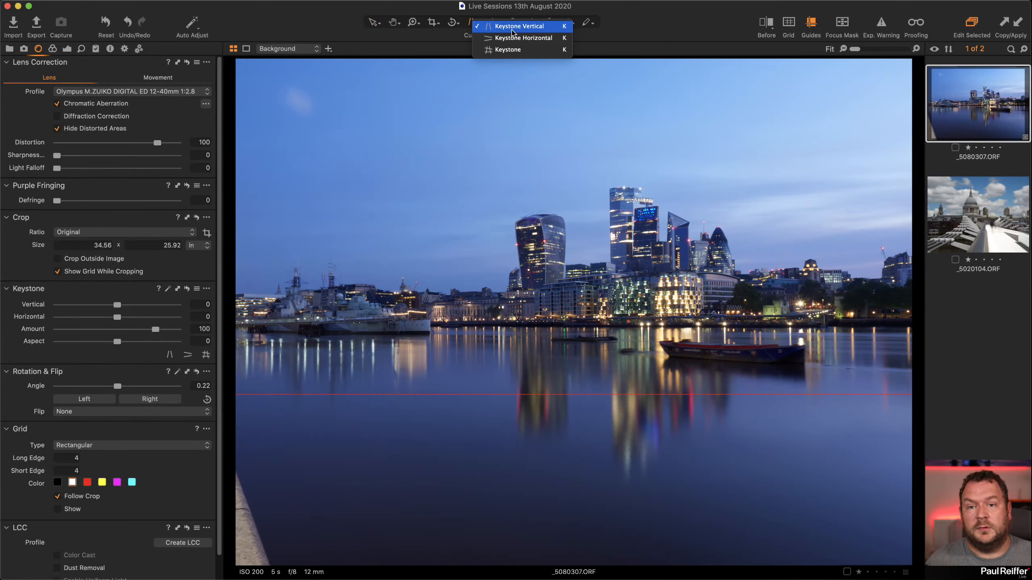
click(533, 39)
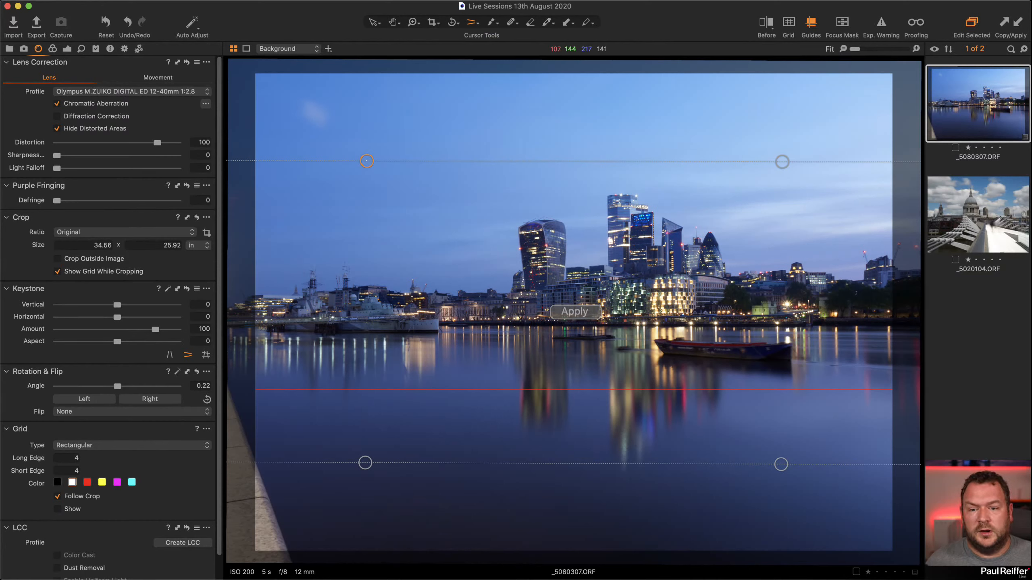
drag(367, 160, 367, 181)
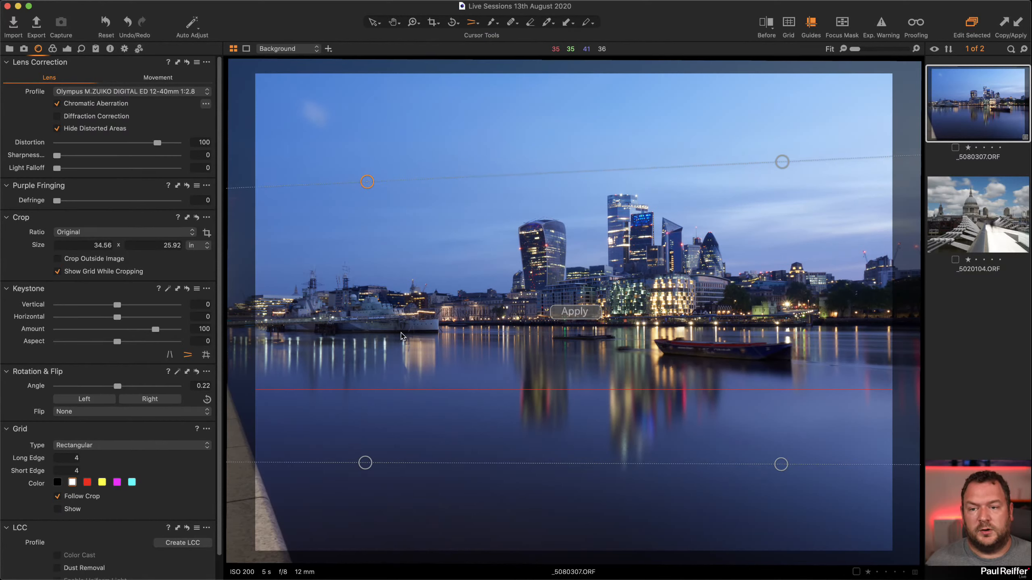
drag(365, 463, 367, 453)
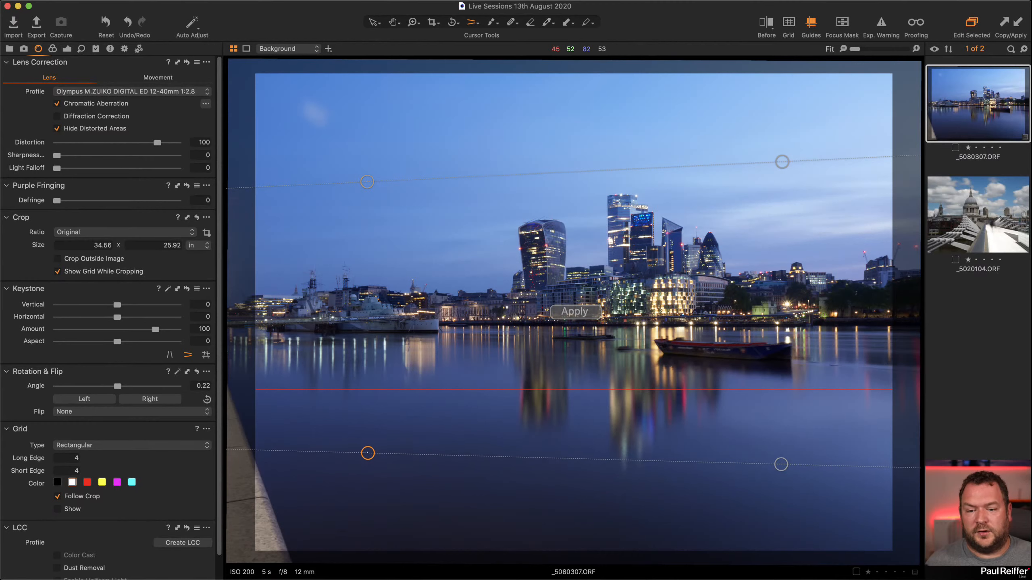
click(575, 312)
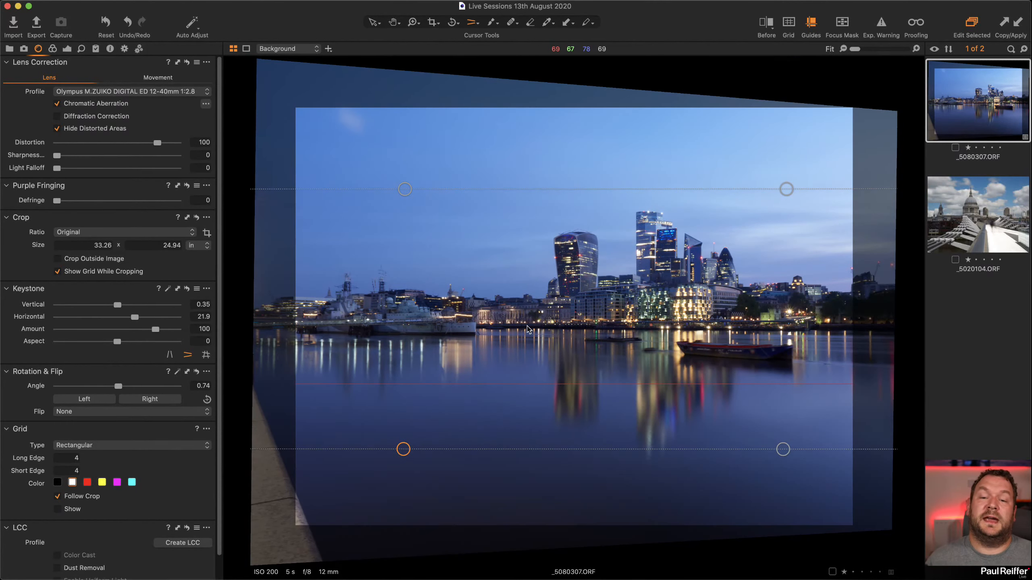
- Crop the photo to a 1x2 panorama of about 35.59 x 17.80 in around the skyline and its reflections
click(435, 22)
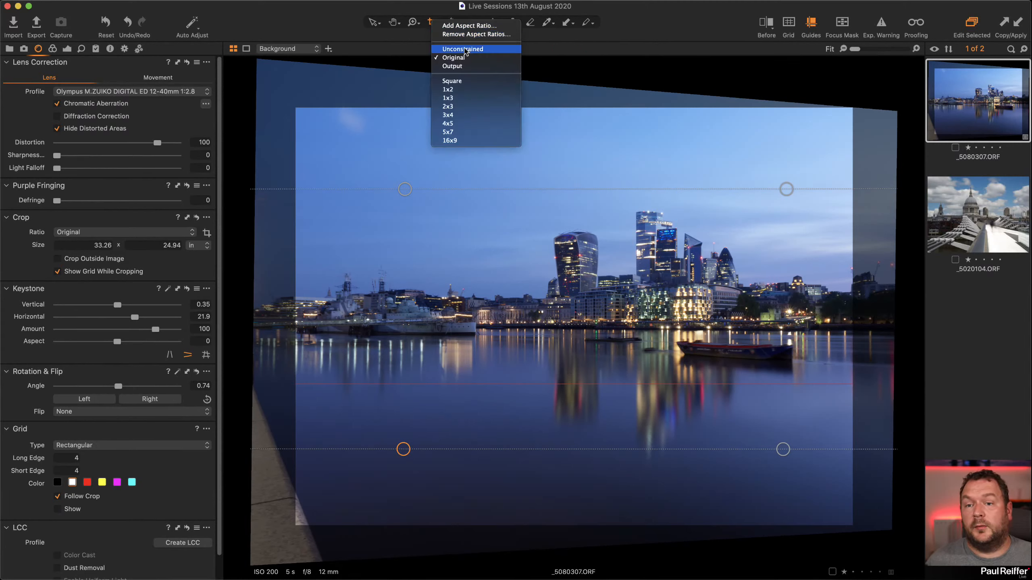
click(467, 89)
drag(849, 108, 842, 180)
drag(717, 365, 738, 303)
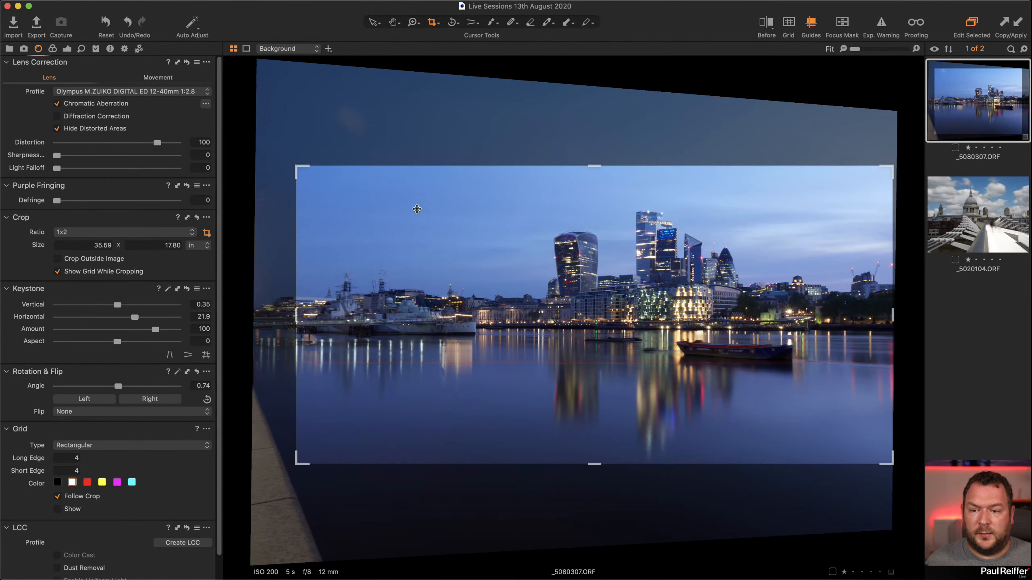
- Enlarge and reposition the 1x2 crop to about 37.16 x 18.58 in, and apply it
drag(296, 165, 265, 150)
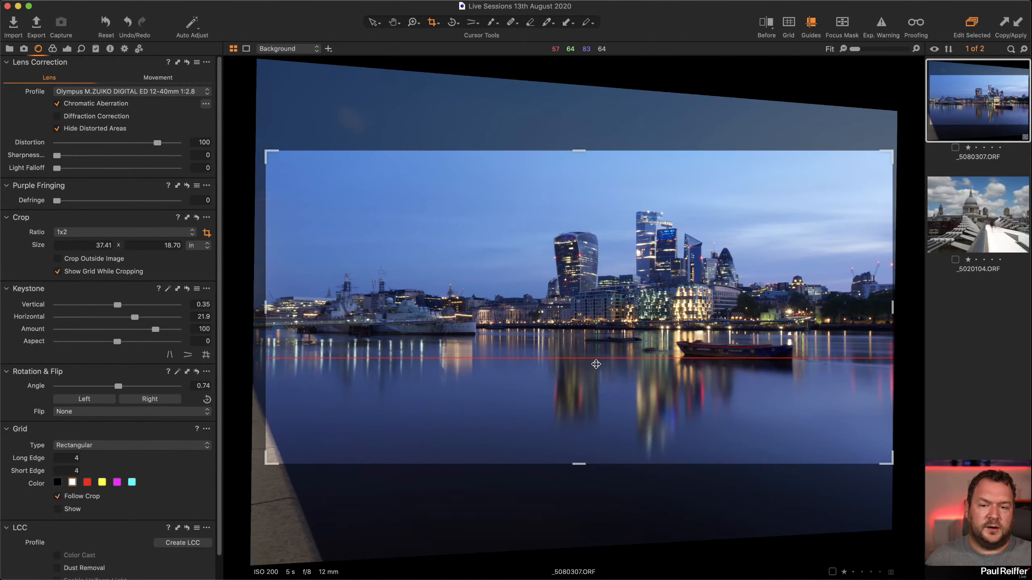
drag(596, 365, 599, 358)
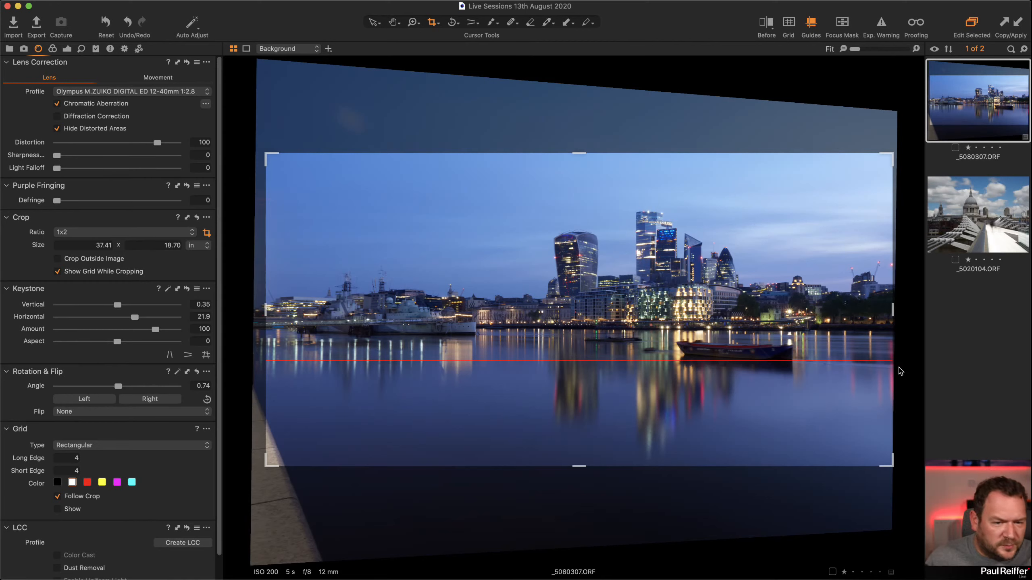
drag(778, 360, 777, 362)
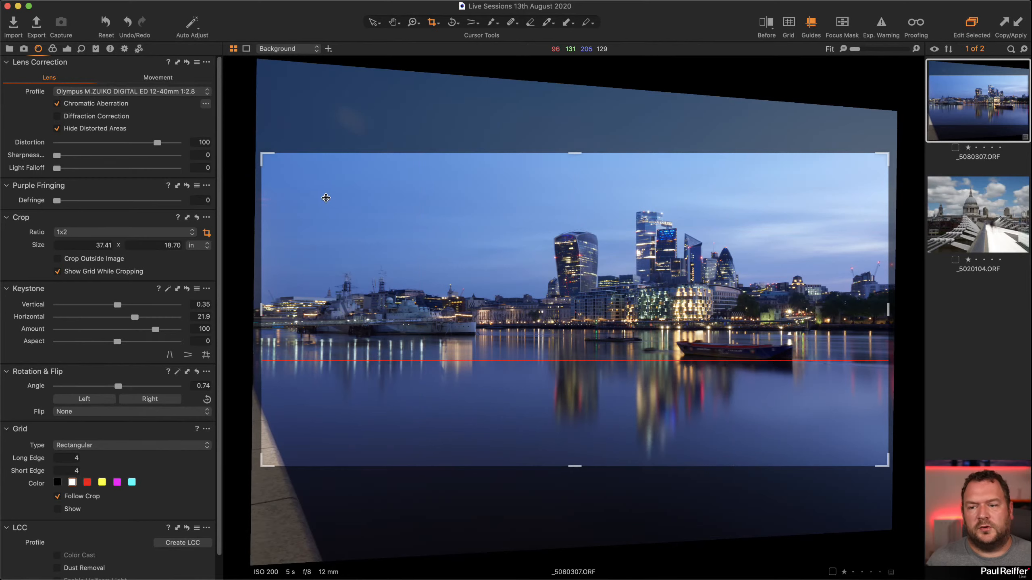
drag(261, 156, 266, 156)
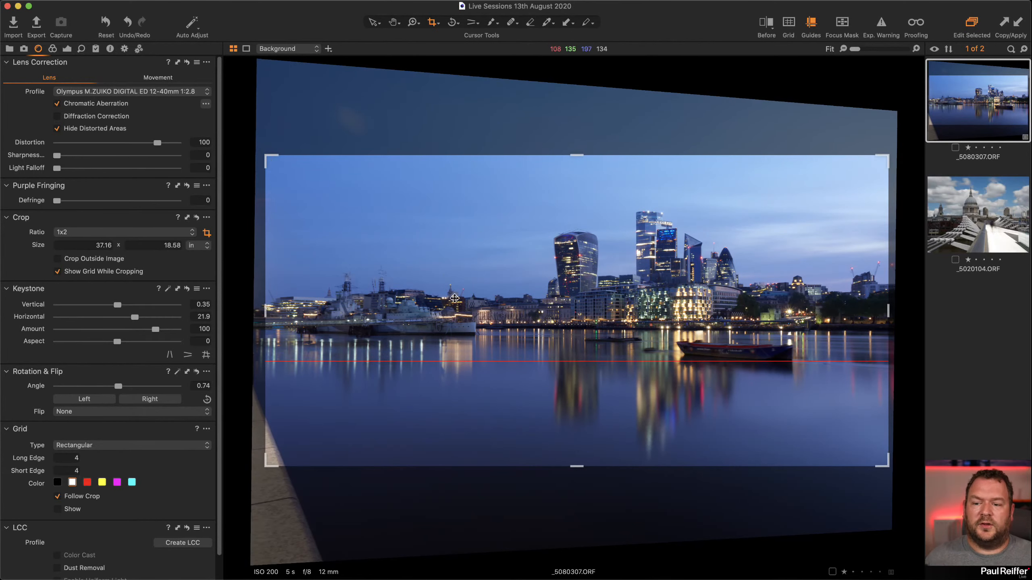
click(371, 23)
key(z)
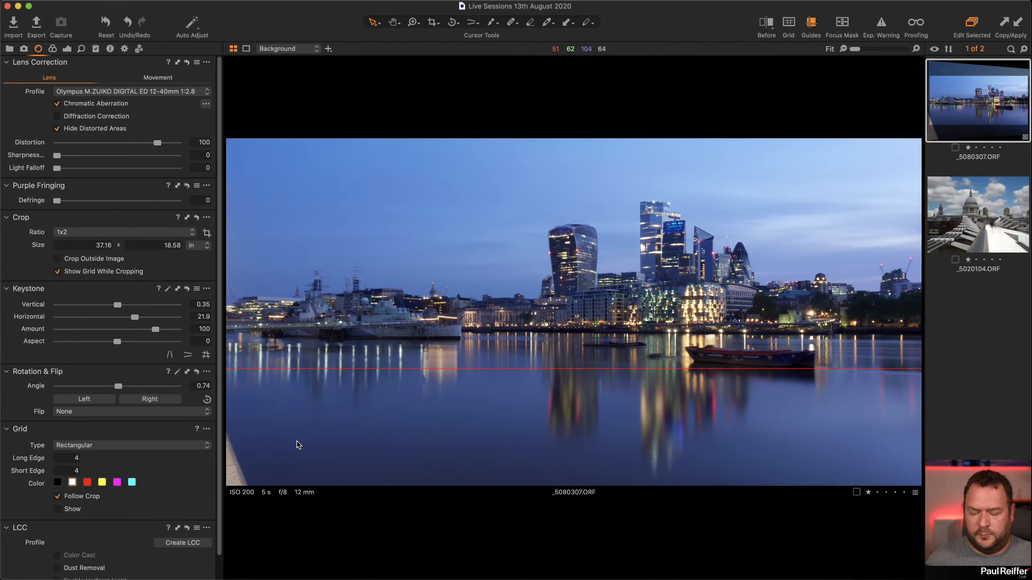
- Clone clean river water over the stone embankment wall in the skyline photo's lower-left corner, leaving no trace of the stone
click(248, 457)
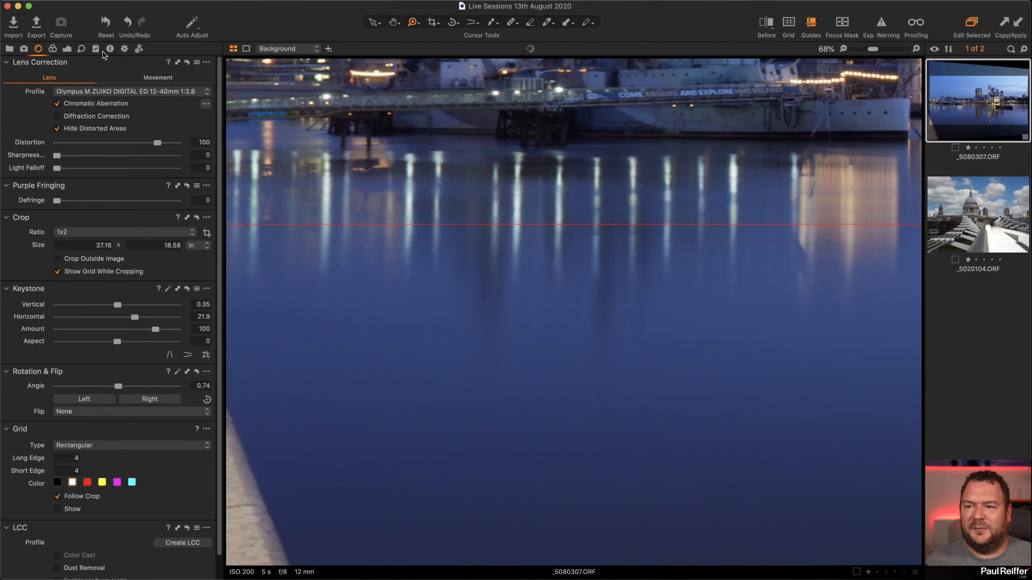
click(66, 50)
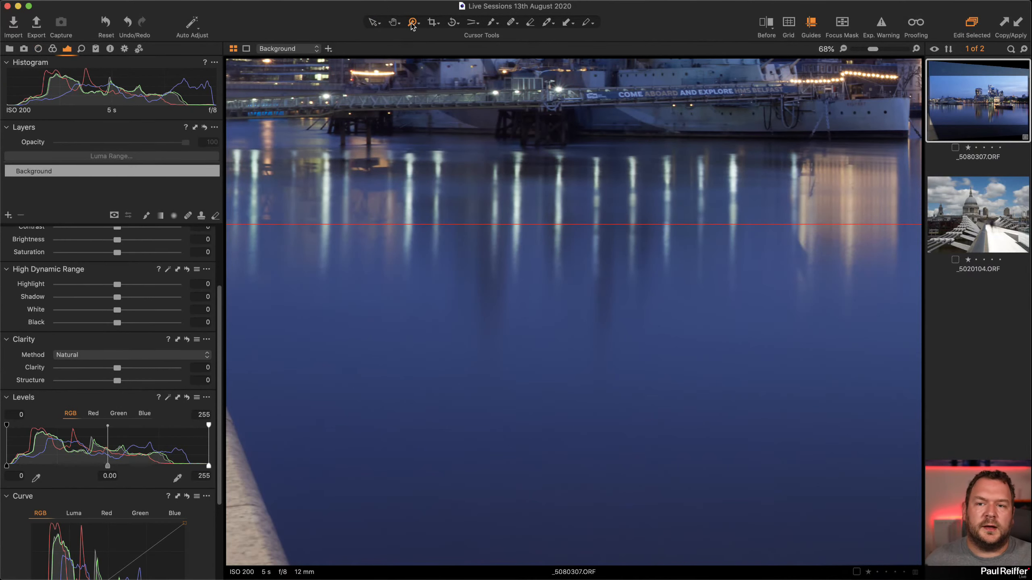
click(514, 24)
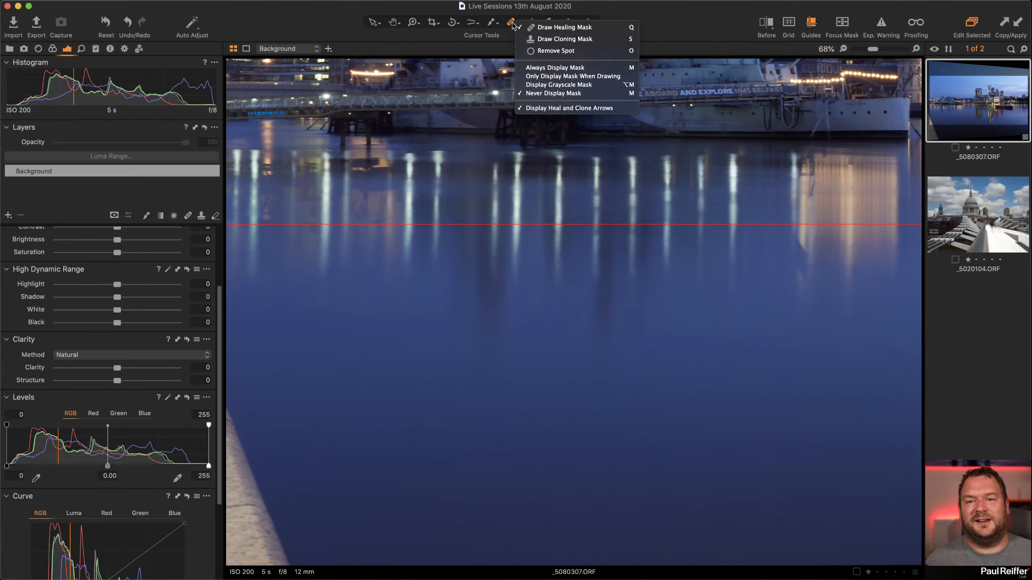
click(565, 39)
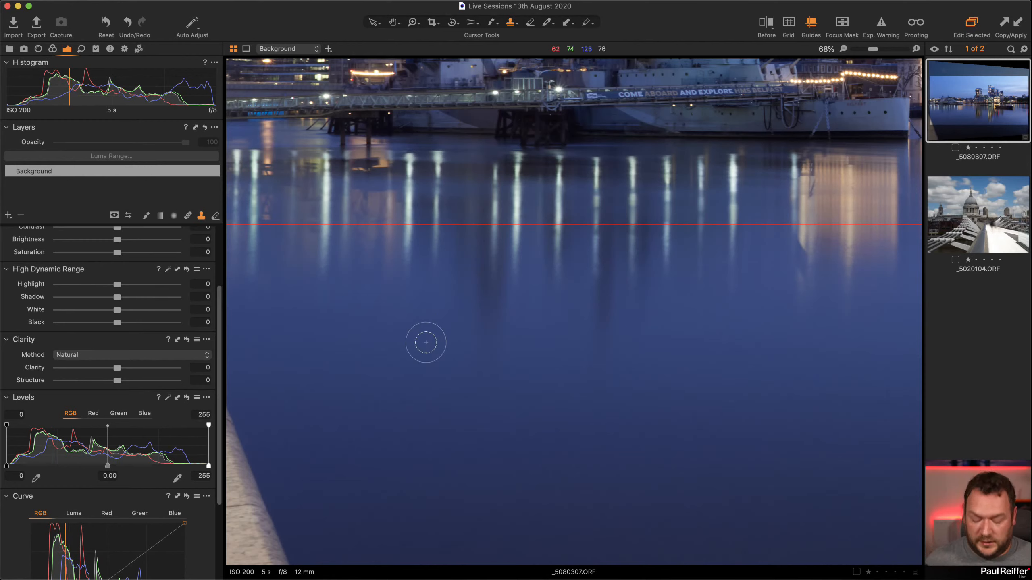
alt+click(386, 402)
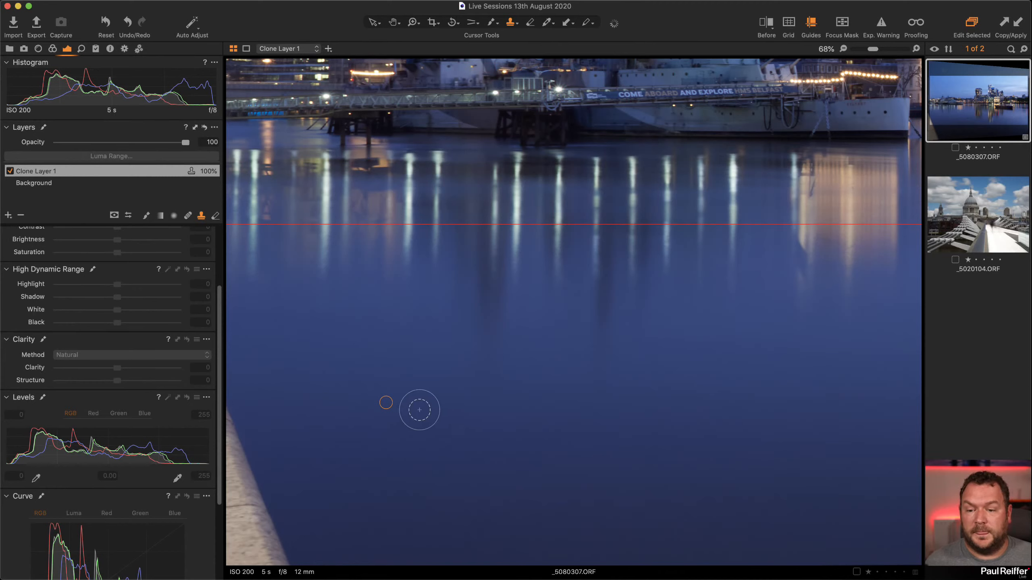
mouse_move(234, 408)
mouse_down()
mouse_move(229, 449)
mouse_move(237, 434)
mouse_move(254, 552)
mouse_move(239, 431)
mouse_move(238, 467)
mouse_move(276, 377)
mouse_up()
right_click(277, 377)
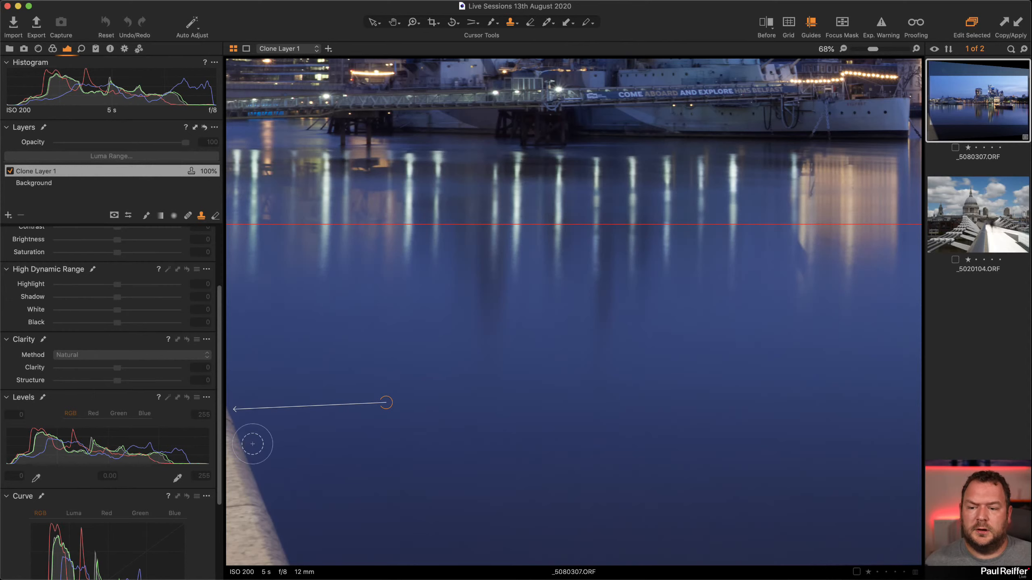
drag(244, 523, 225, 420)
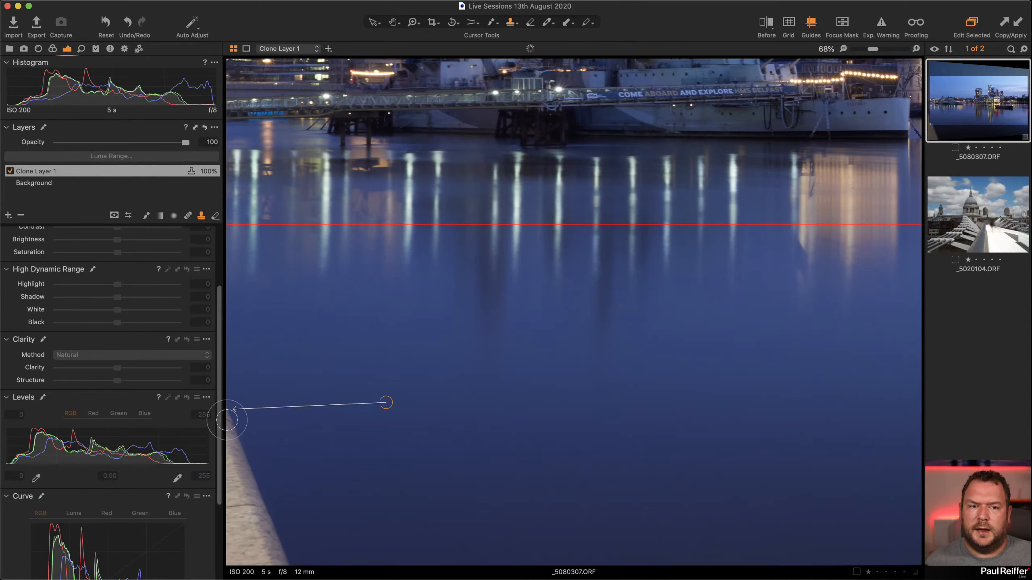
right_click(284, 435)
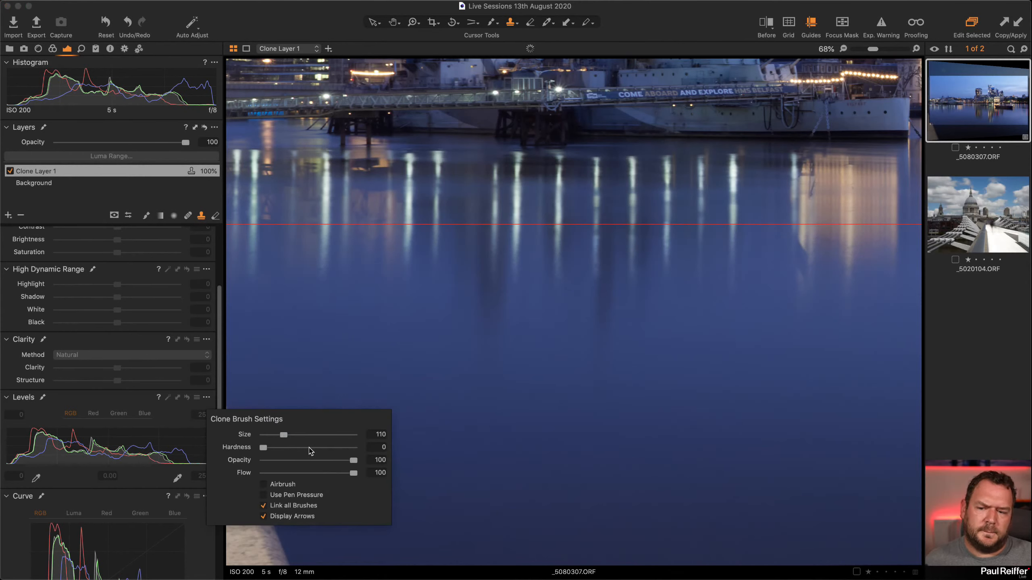
click(261, 354)
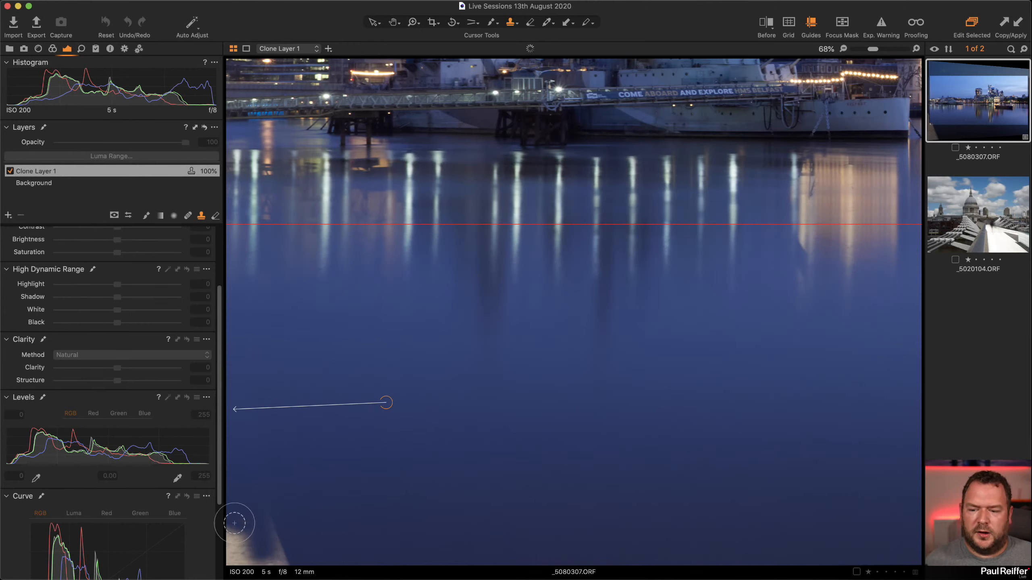
drag(285, 553, 242, 528)
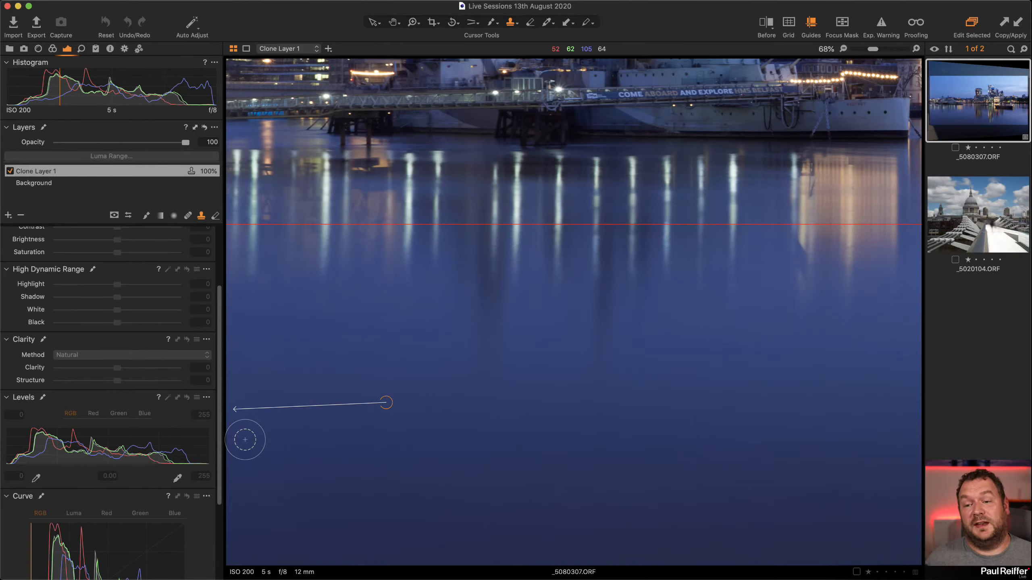
key(v)
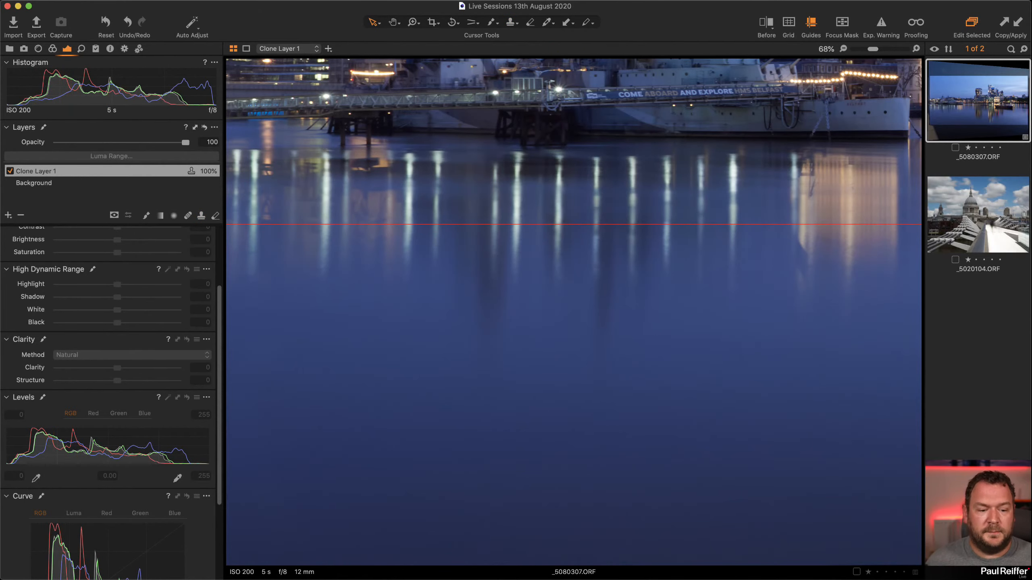
- Enable diffraction correction for the skyline photo, checking its effect on the city buildings at 200% magnification
key(z)
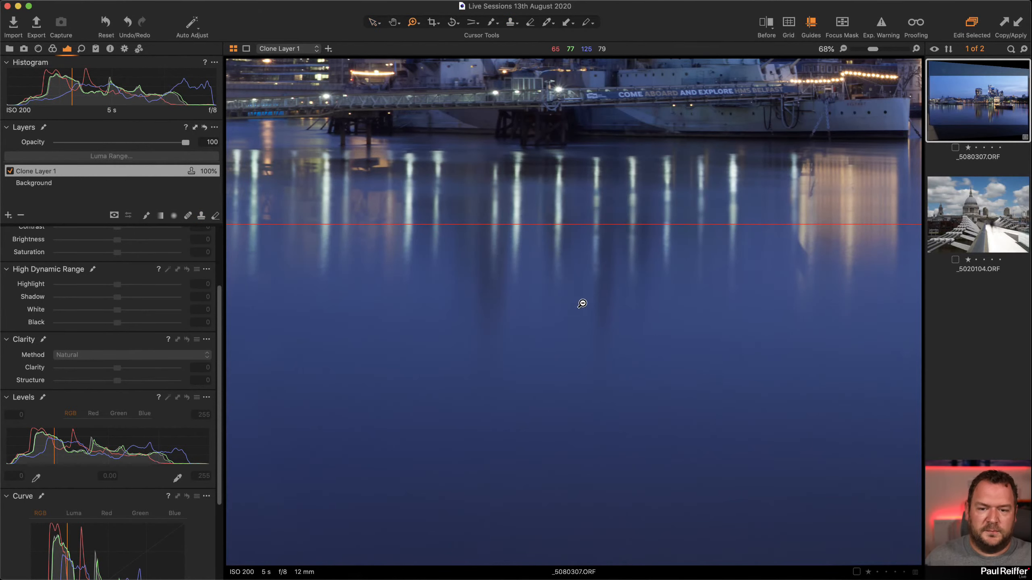
alt+click(580, 301)
alt+click(582, 303)
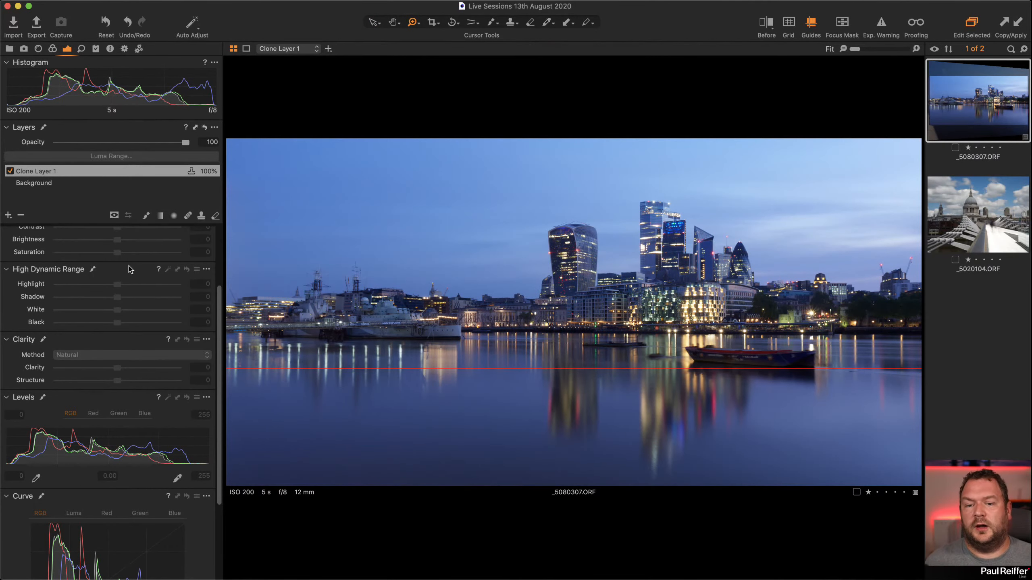
scroll(131, 273, up, 2)
scroll(131, 276, up, 2)
drag(577, 226, 778, 351)
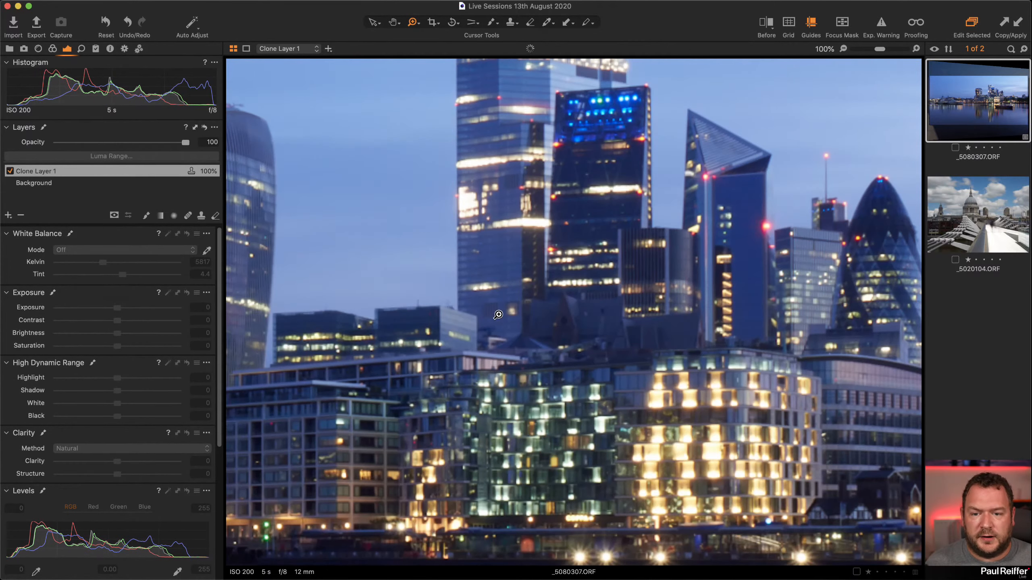
click(498, 314)
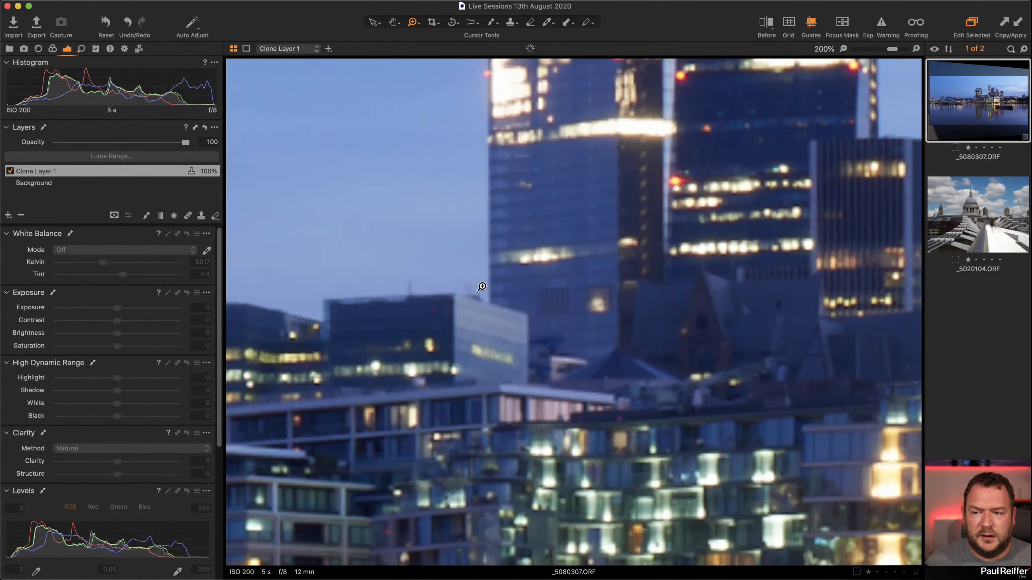
click(40, 48)
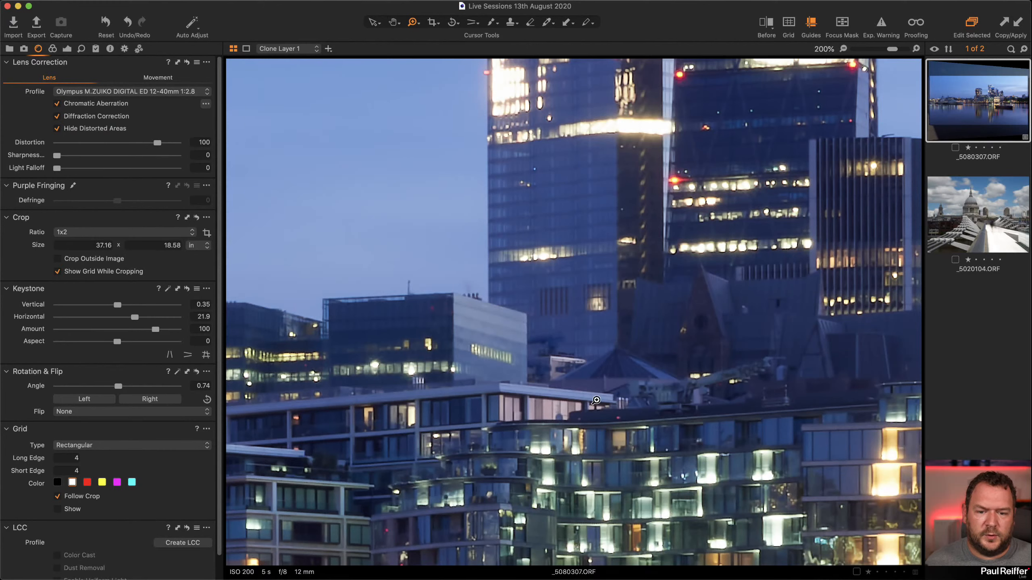
click(57, 117)
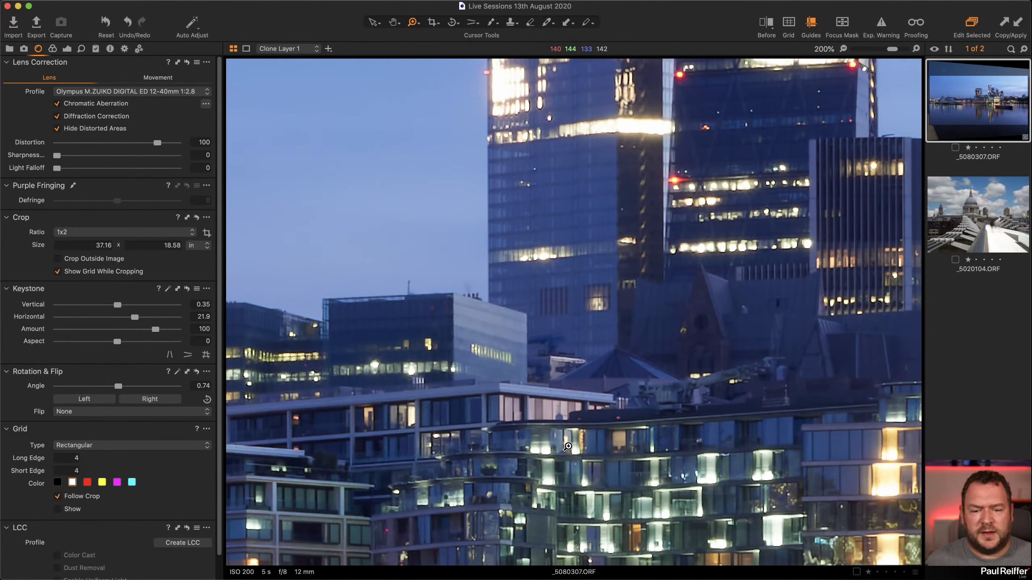
- Sharpen the Background layer with amount 263, radius 0.8 and threshold 0.6, judging the lit riverside buildings at 200%
key(super+0)
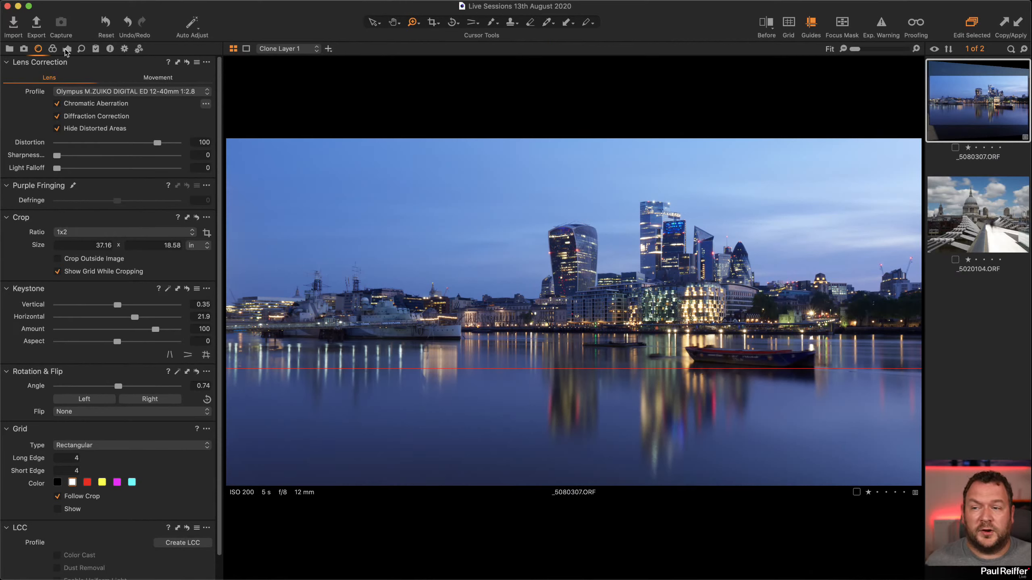
click(82, 49)
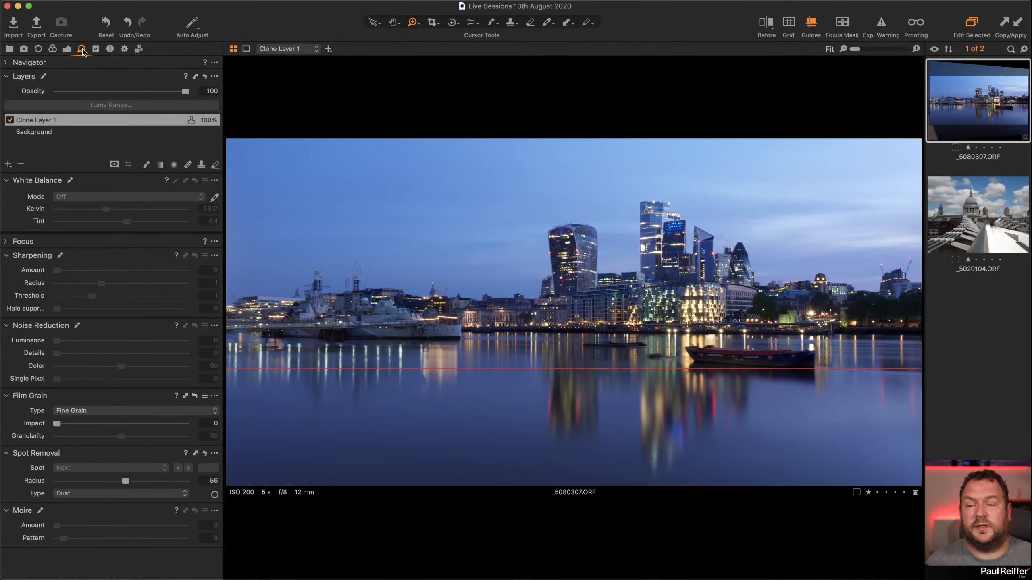
click(41, 132)
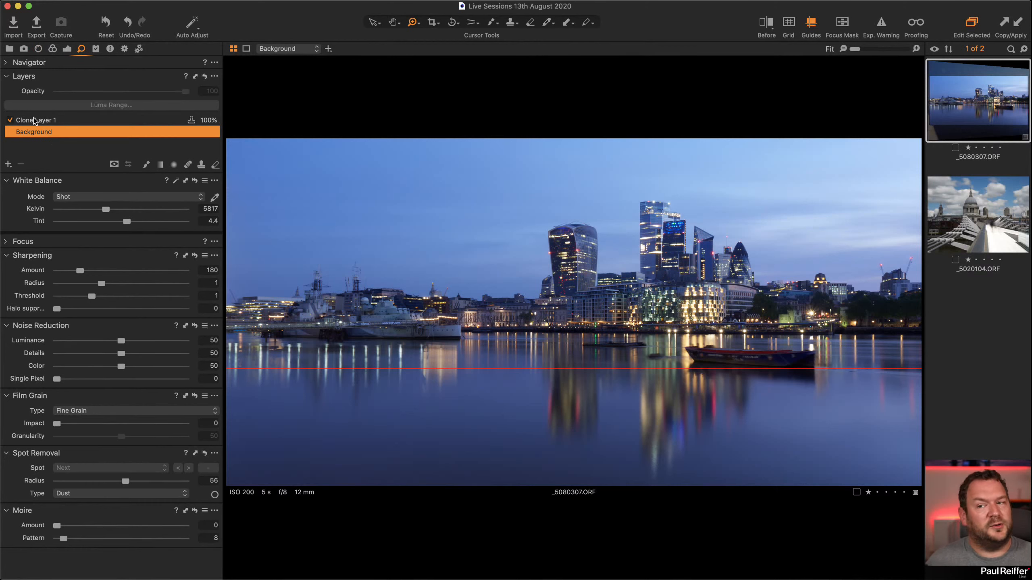
click(35, 120)
click(49, 133)
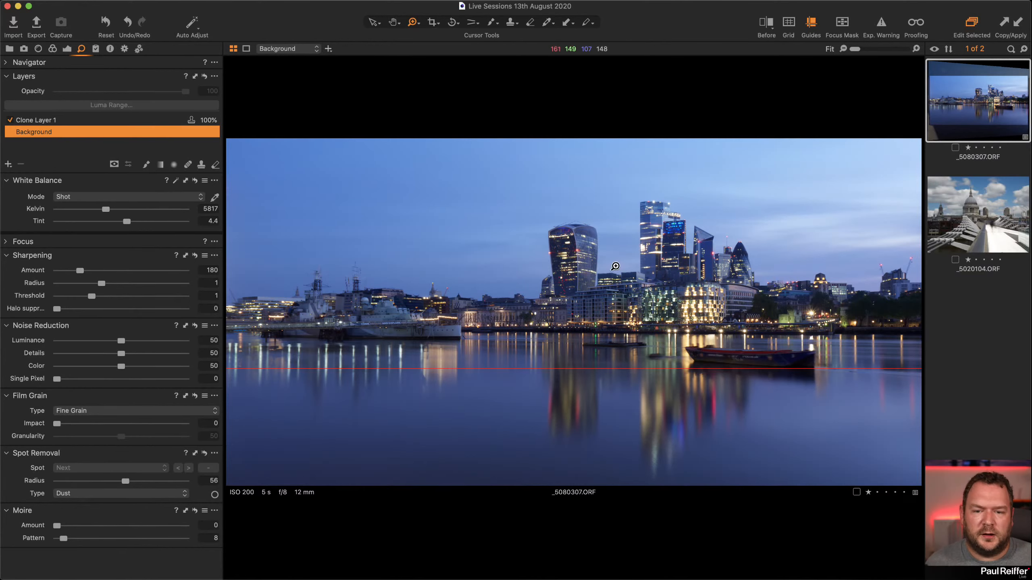
drag(555, 229, 757, 398)
click(581, 263)
click(600, 322)
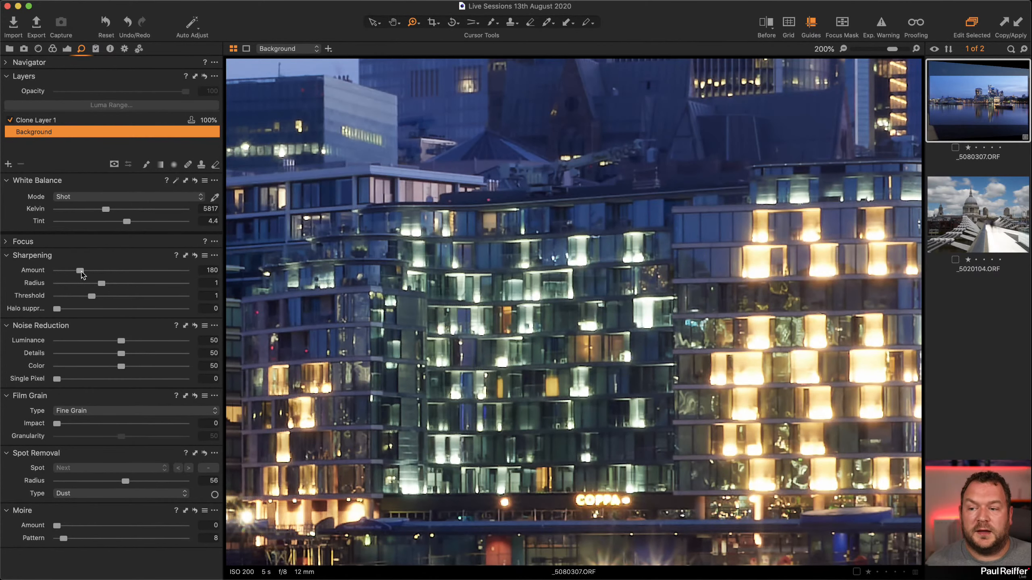
drag(81, 273, 83, 298)
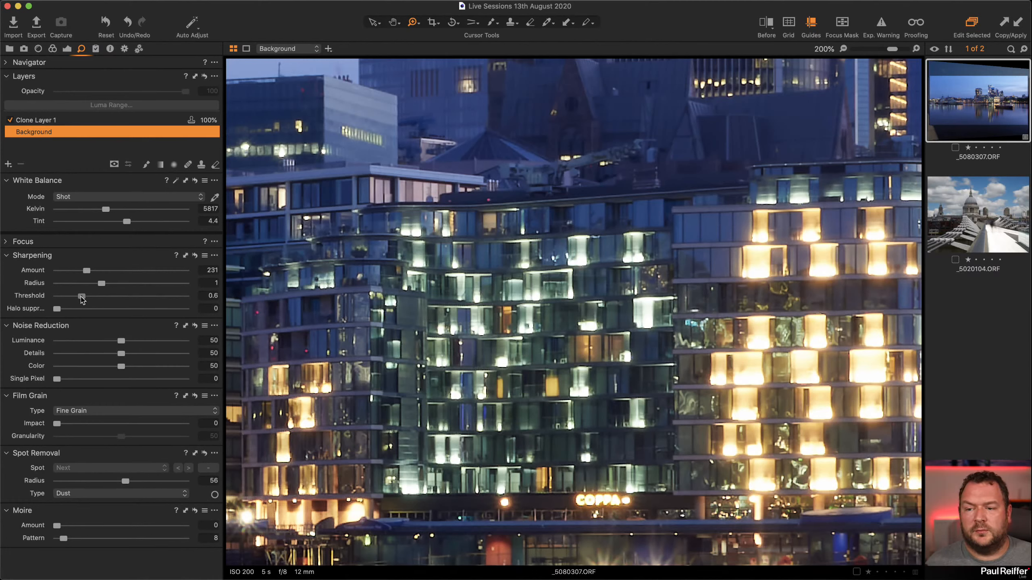
drag(105, 286, 92, 288)
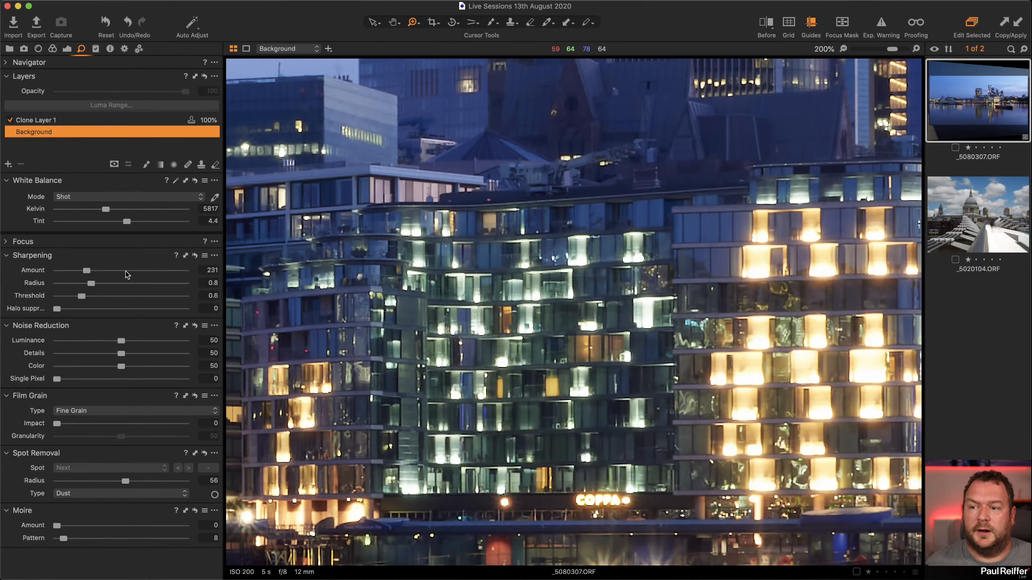
drag(87, 271, 90, 271)
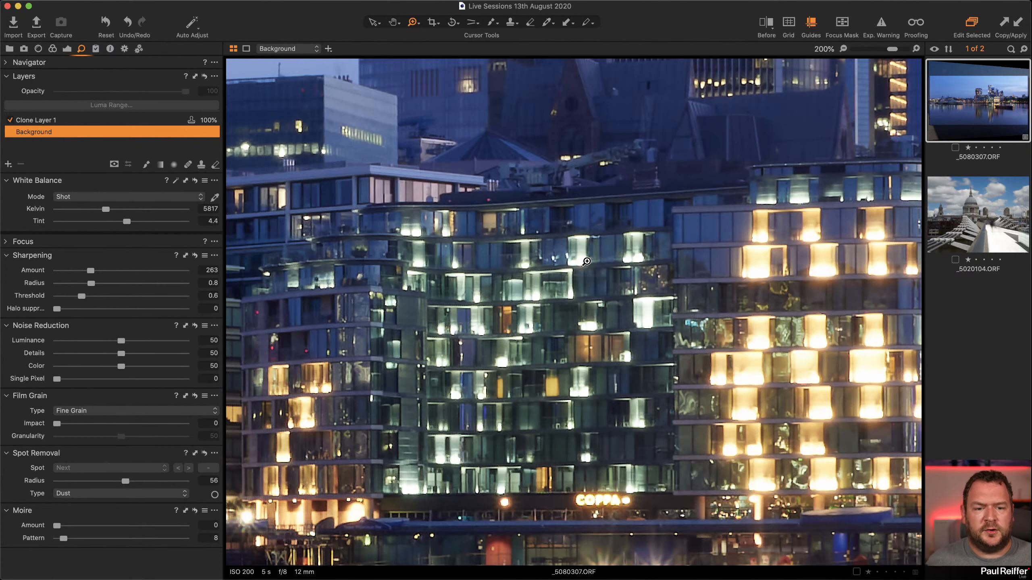
- Raise the Background layer's clarity to 29 with the Natural method, and check the skyline and moored boat up close
key(super+0)
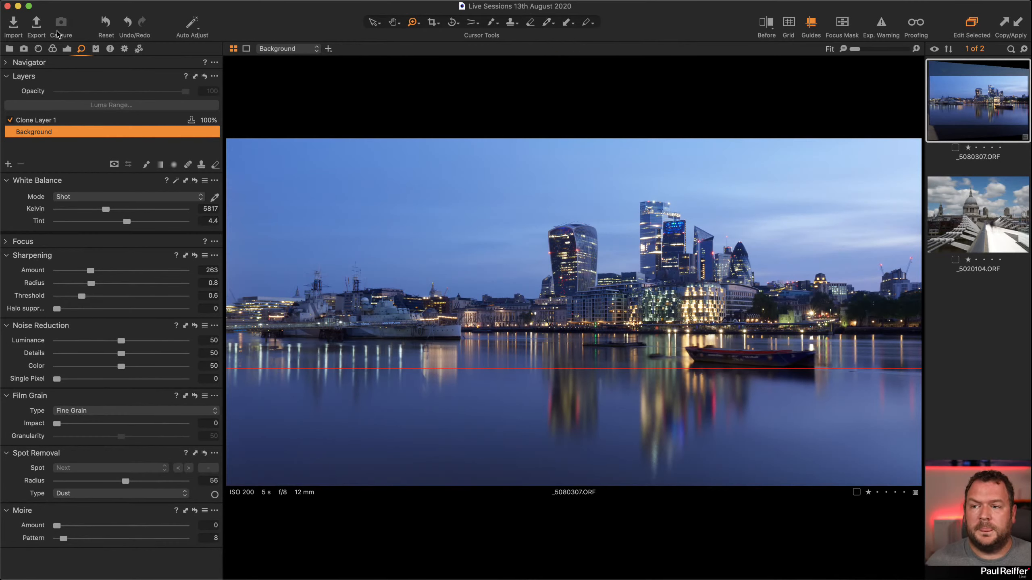
click(67, 49)
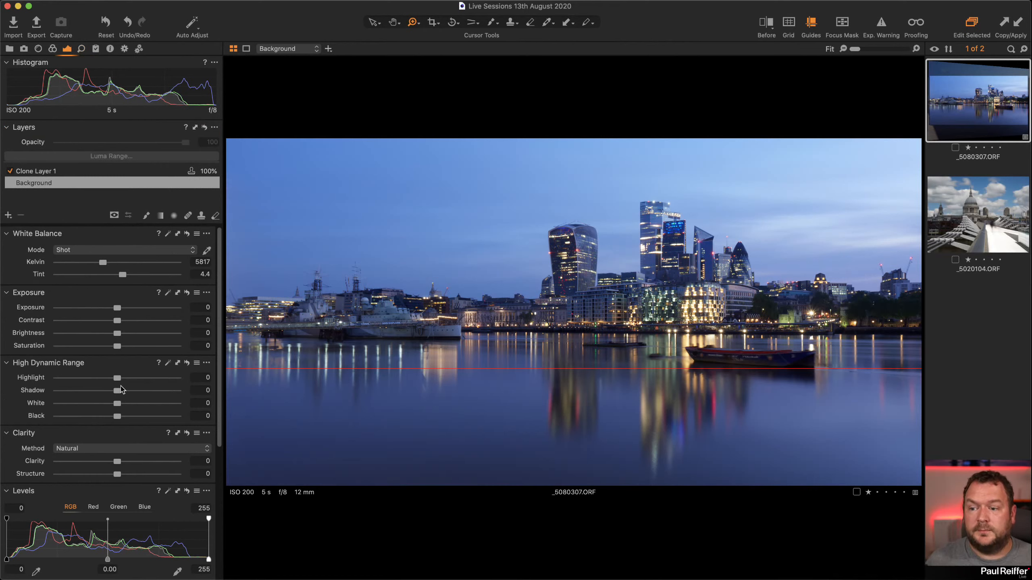
drag(116, 462, 135, 466)
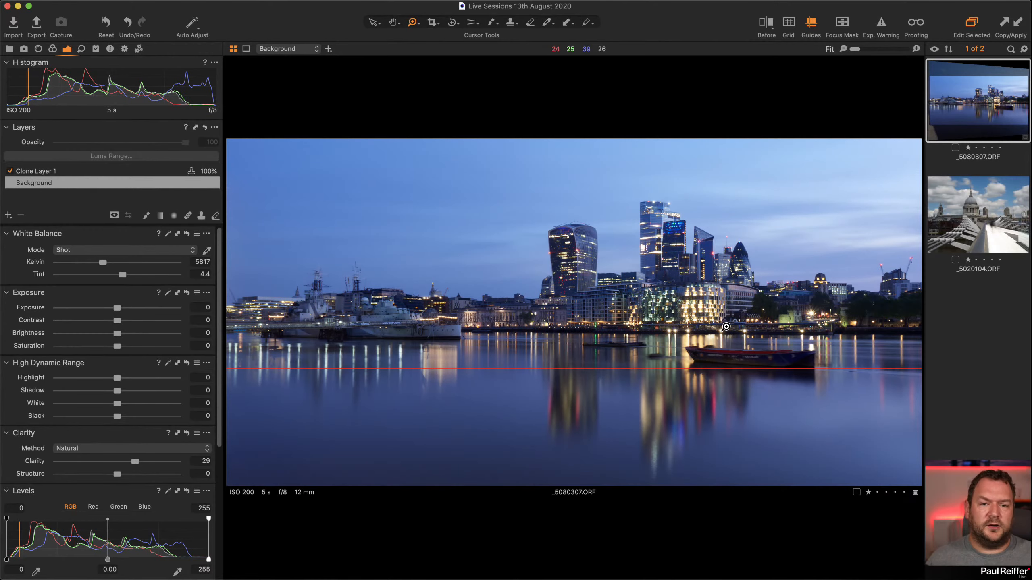
click(799, 330)
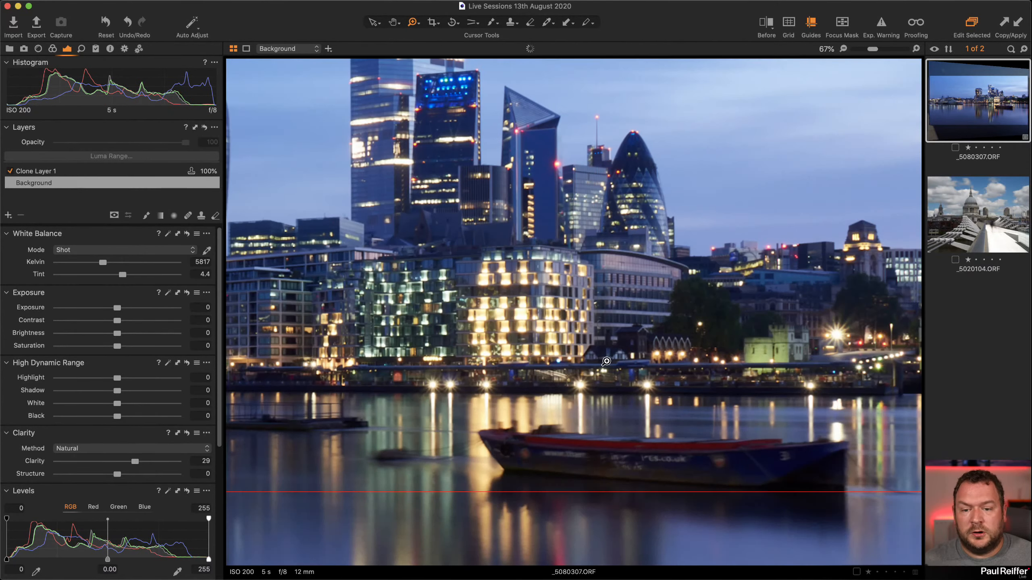
click(606, 360)
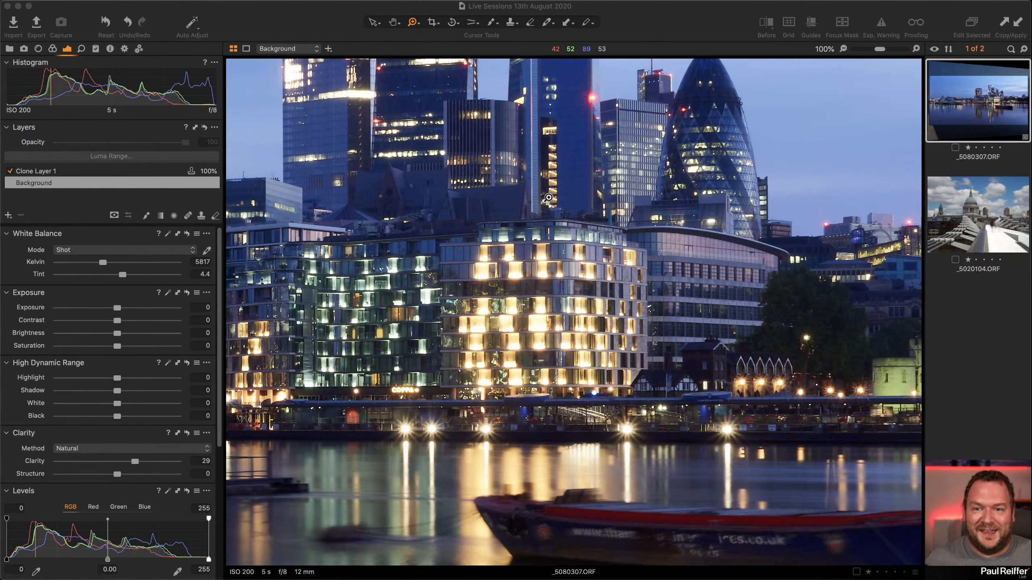
double_click(509, 140)
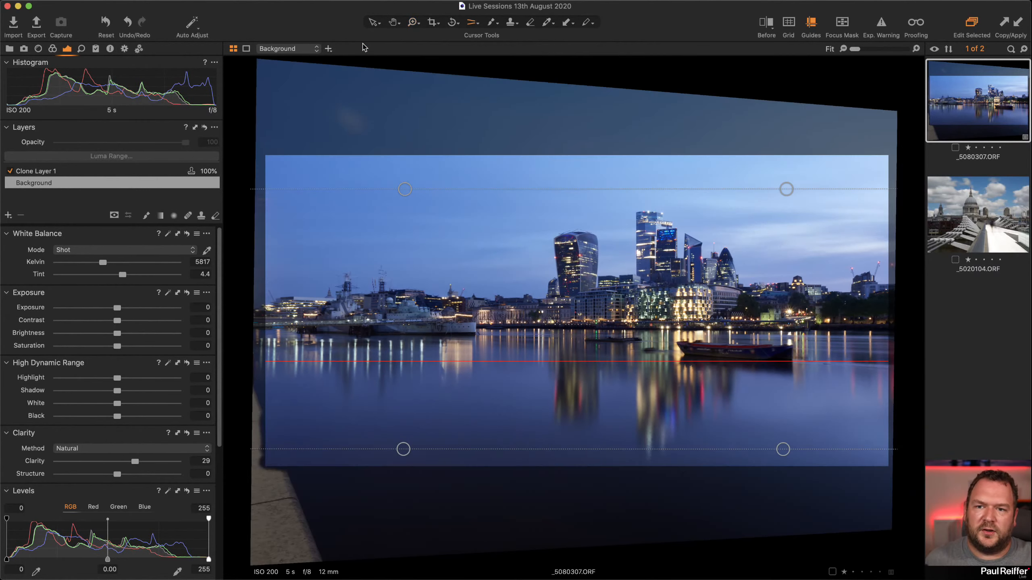
click(374, 22)
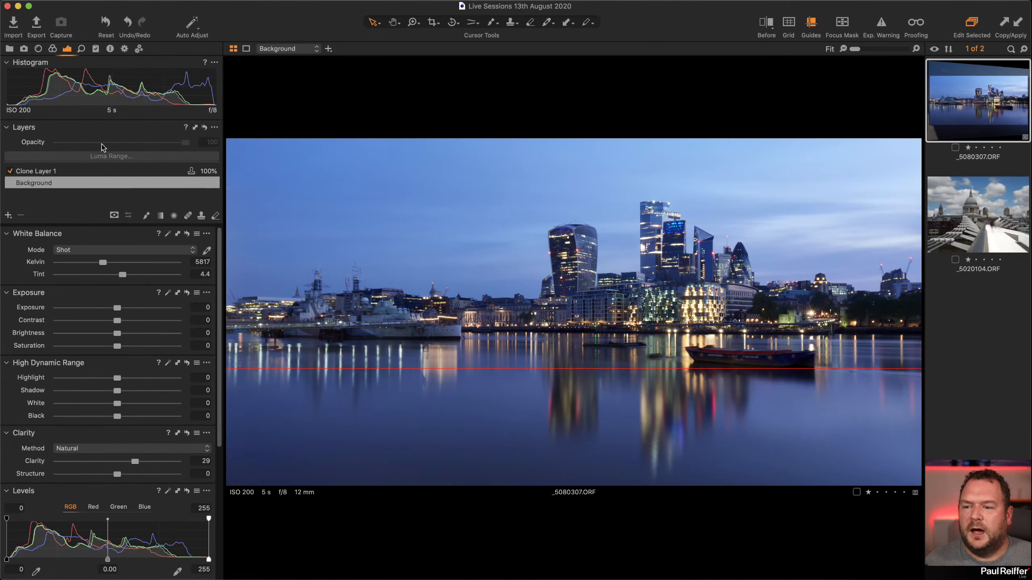
- Recover the bright windows by setting the high dynamic range highlights to -61 and whites to -24
key(z)
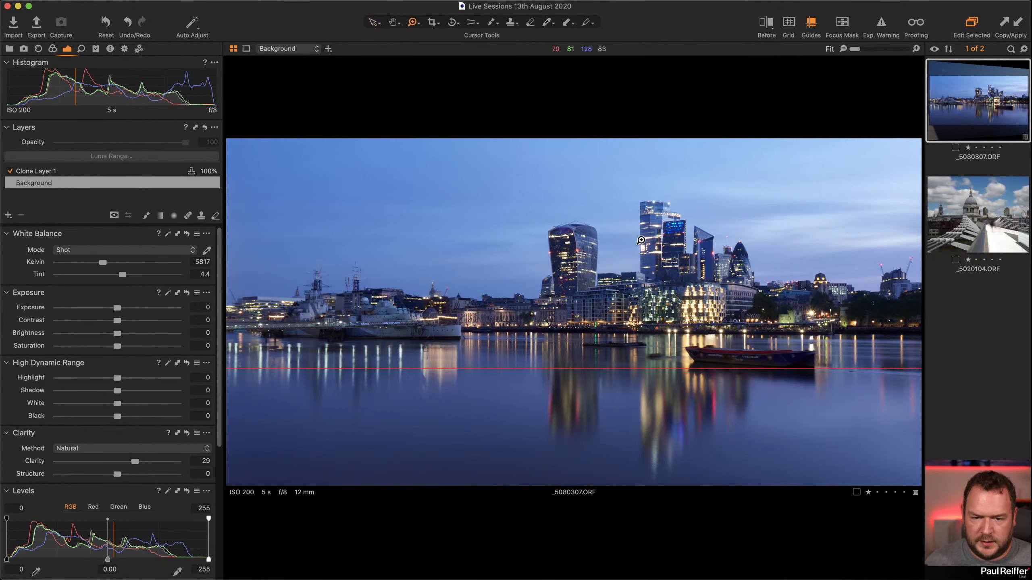
click(695, 294)
click(537, 310)
drag(117, 377, 104, 406)
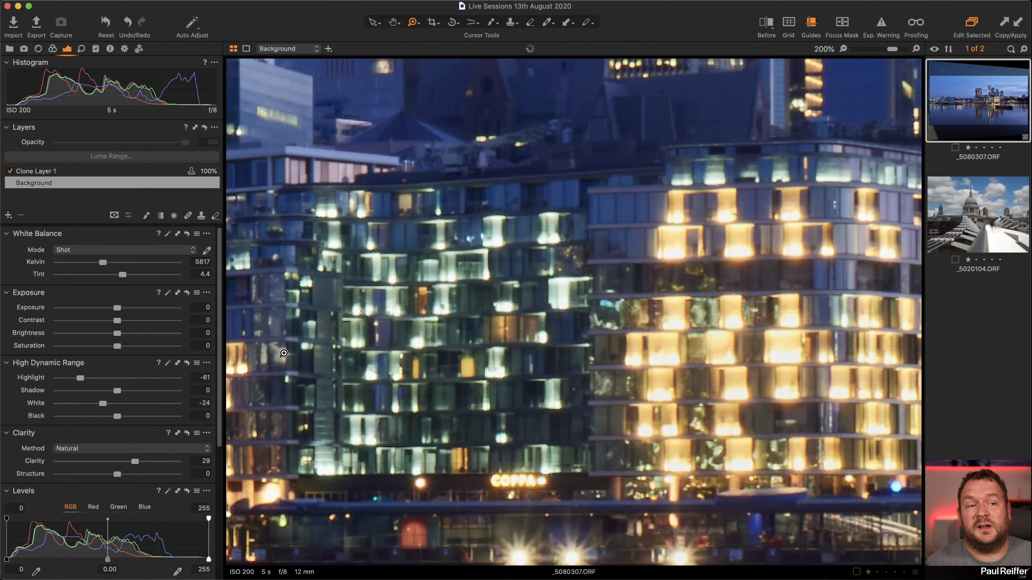
key(super+0)
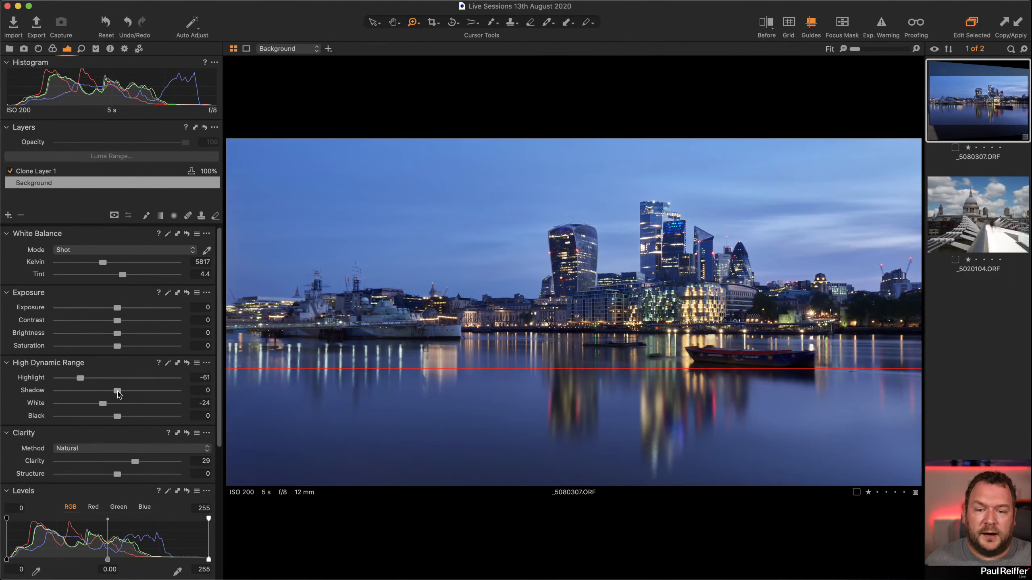
- Lift the Background layer's high dynamic range shadows to 17, judging the dark riverside trees up close, and set its clarity to -41
drag(117, 392, 120, 392)
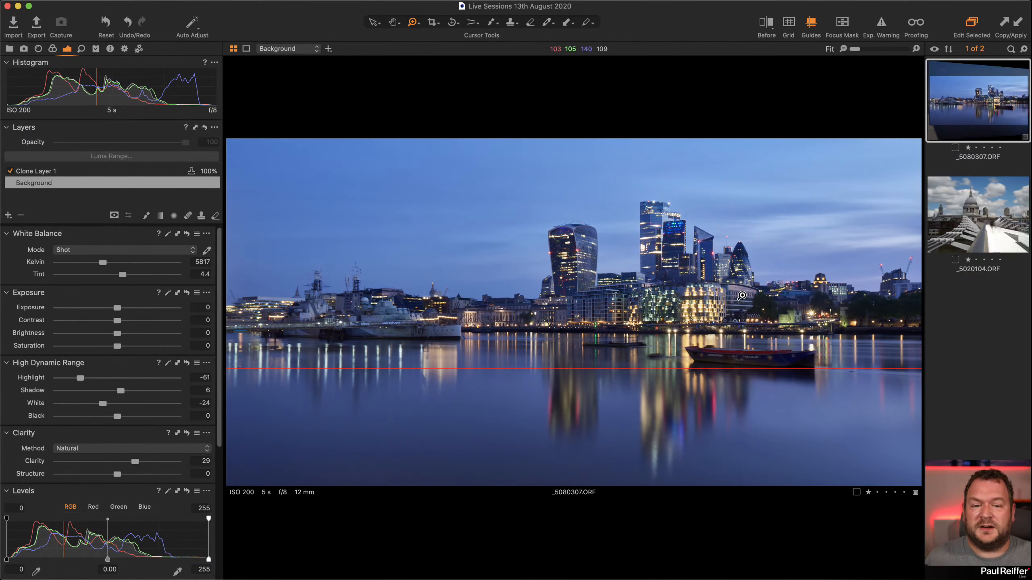
click(913, 292)
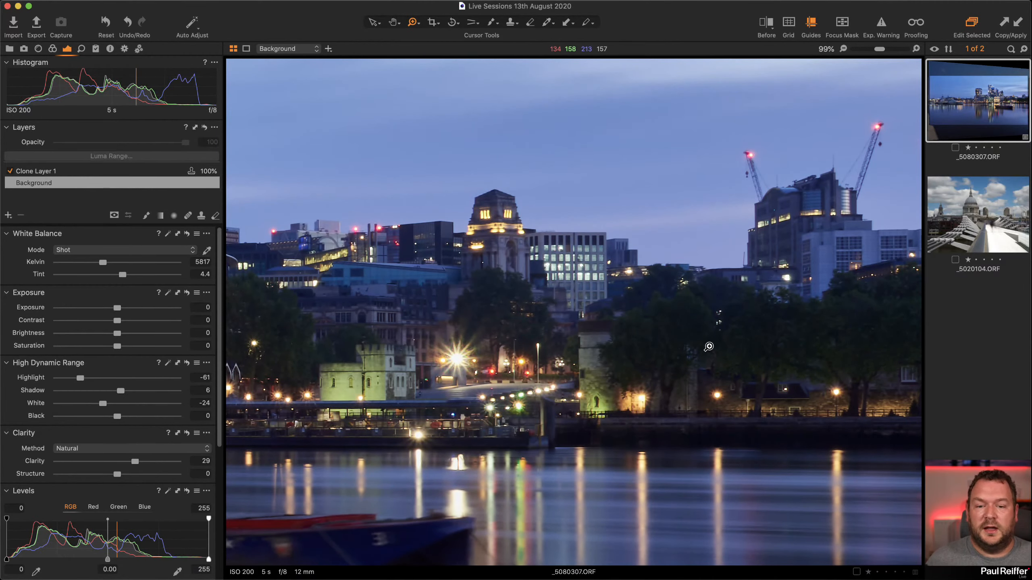
drag(125, 392, 158, 391)
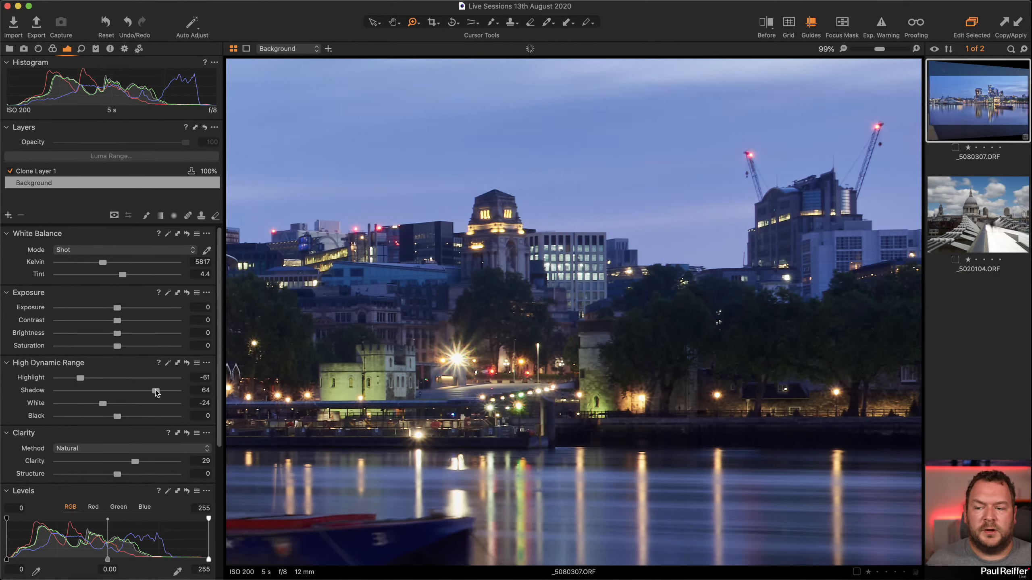
drag(116, 391, 129, 393)
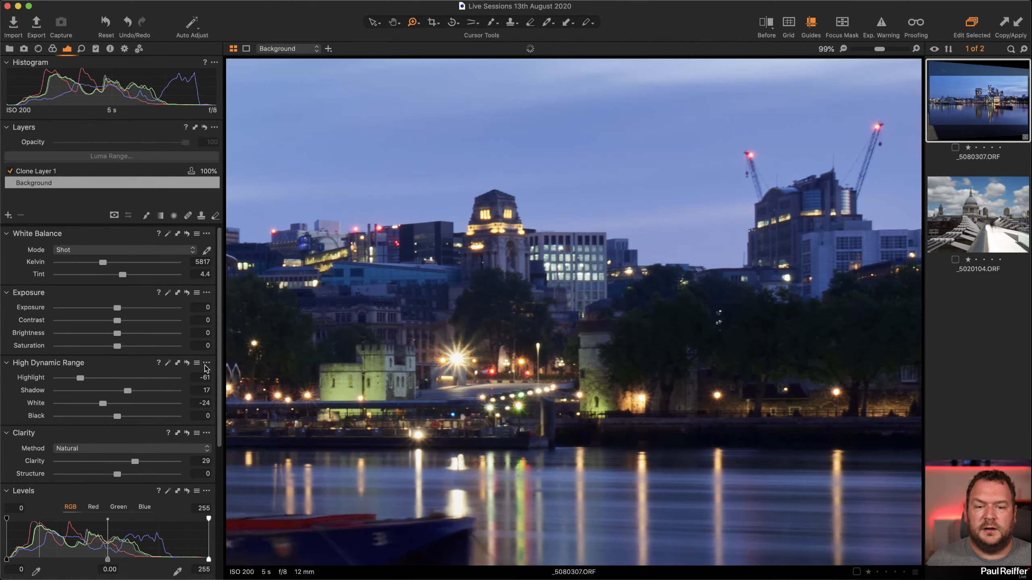
double_click(493, 336)
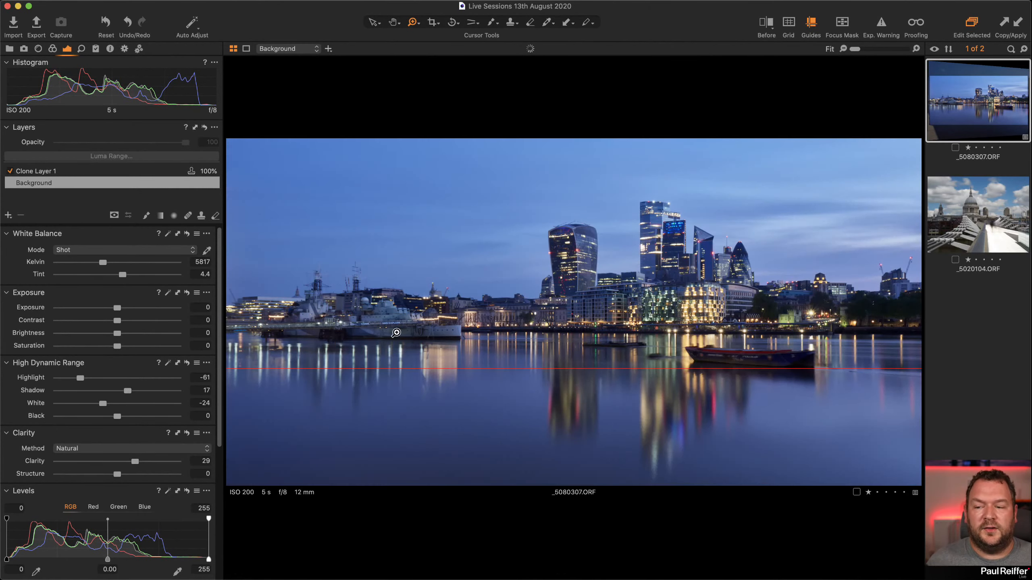
click(92, 461)
- Tighten the Background layer's RGB levels by setting the shadow input to 8 and the highlight input to 253
scroll(93, 442, down, 5)
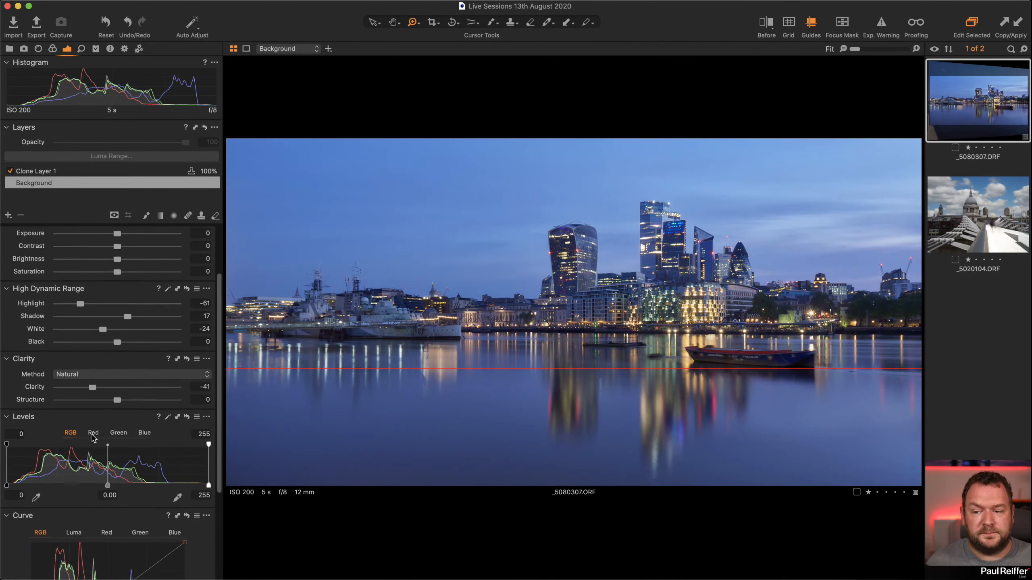
scroll(93, 437, down, 1)
drag(7, 472, 13, 471)
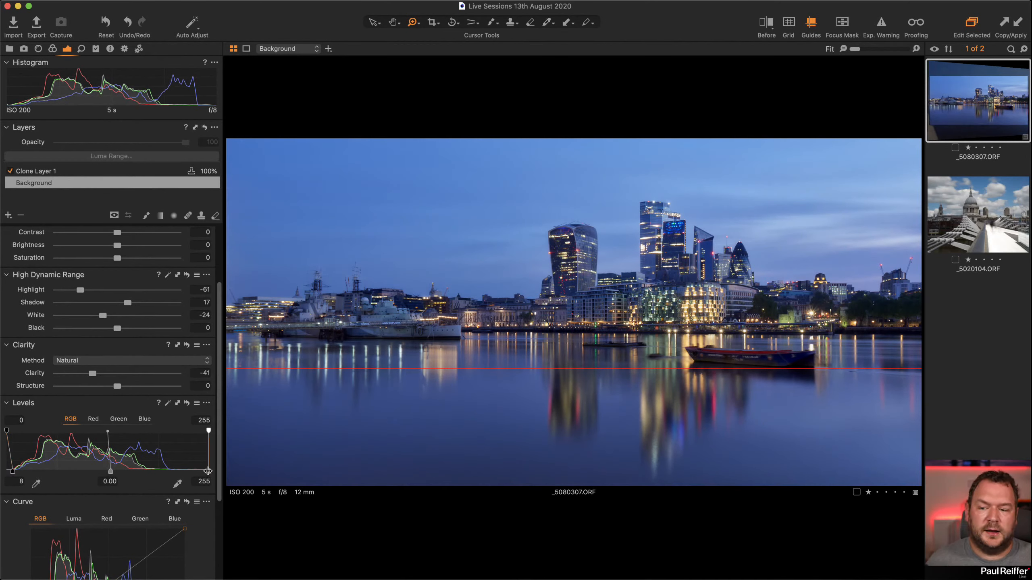
drag(208, 471, 208, 472)
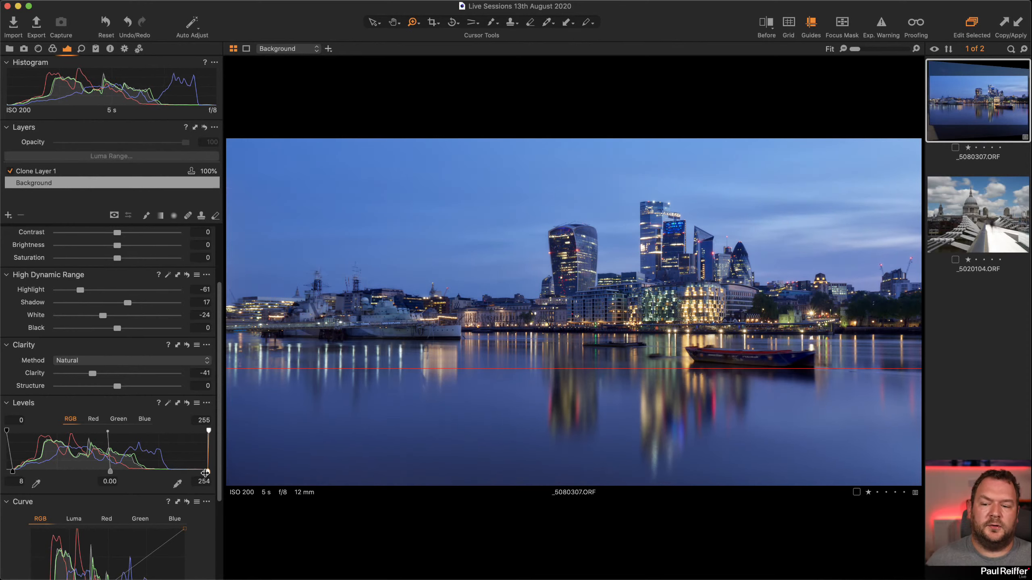
click(208, 483)
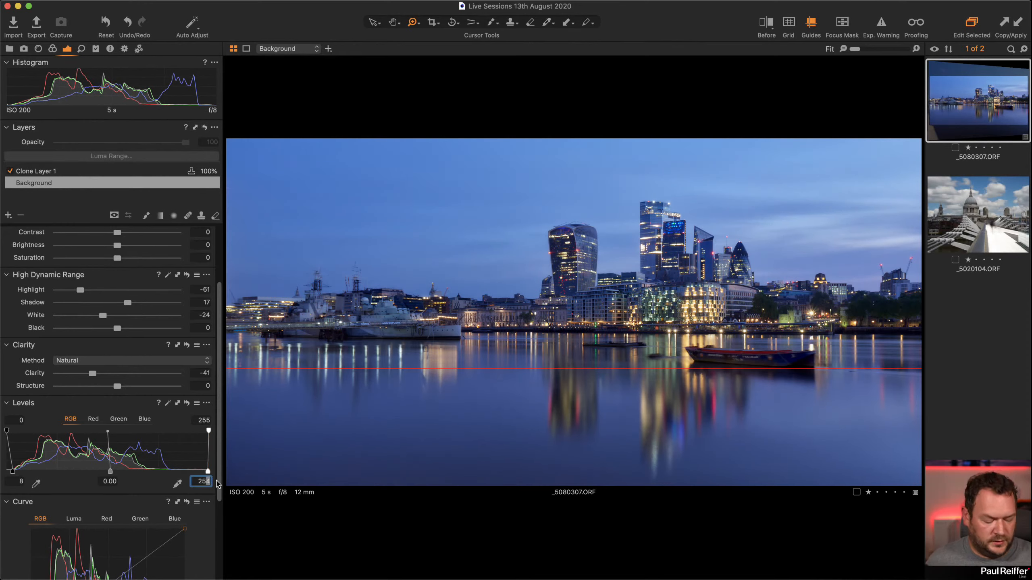
text(253)
key(Return)
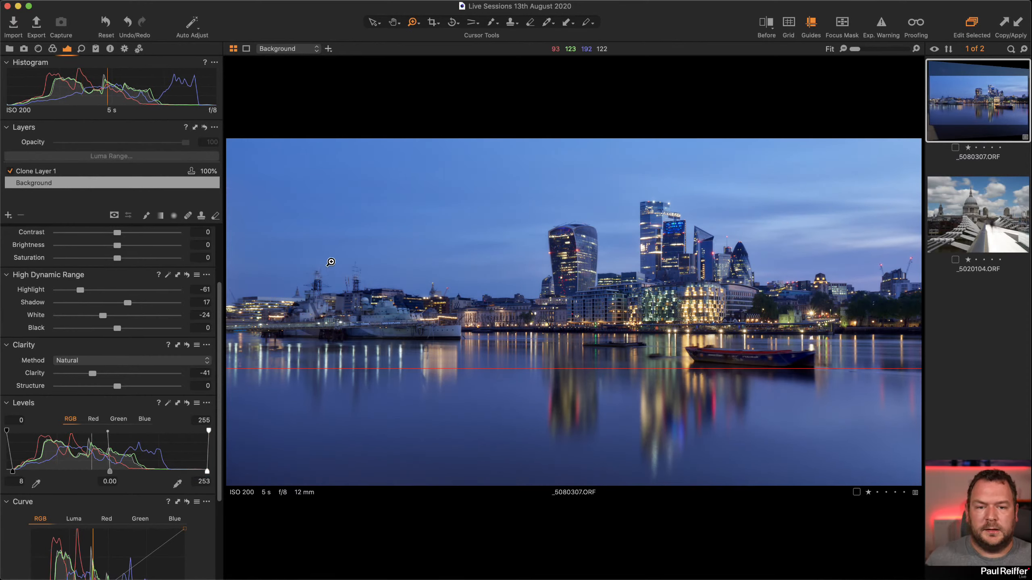
- Add a new adjustment layer above the clone layer and name it Sky
click(8, 216)
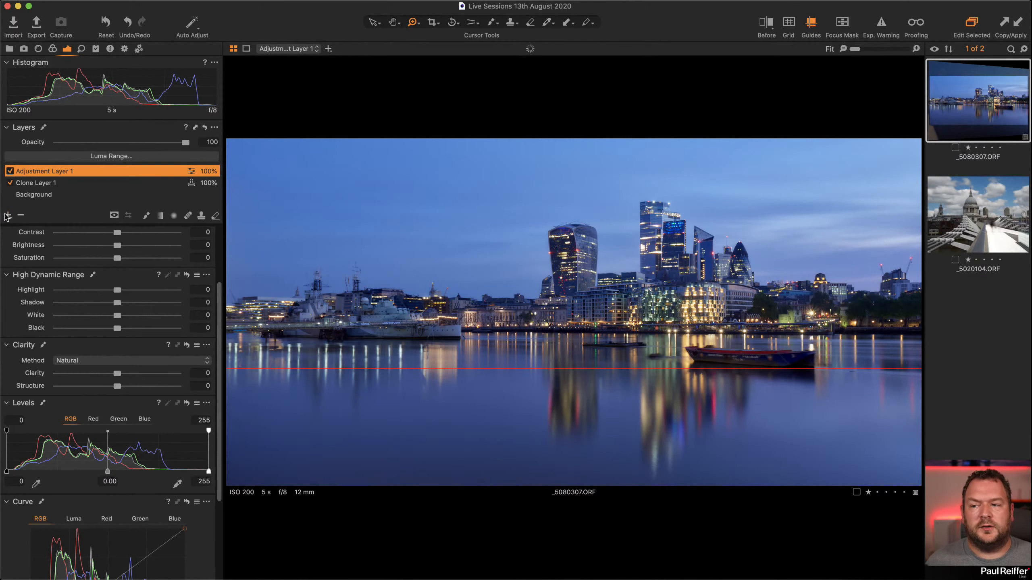
double_click(51, 173)
text(Sky)
key(Return)
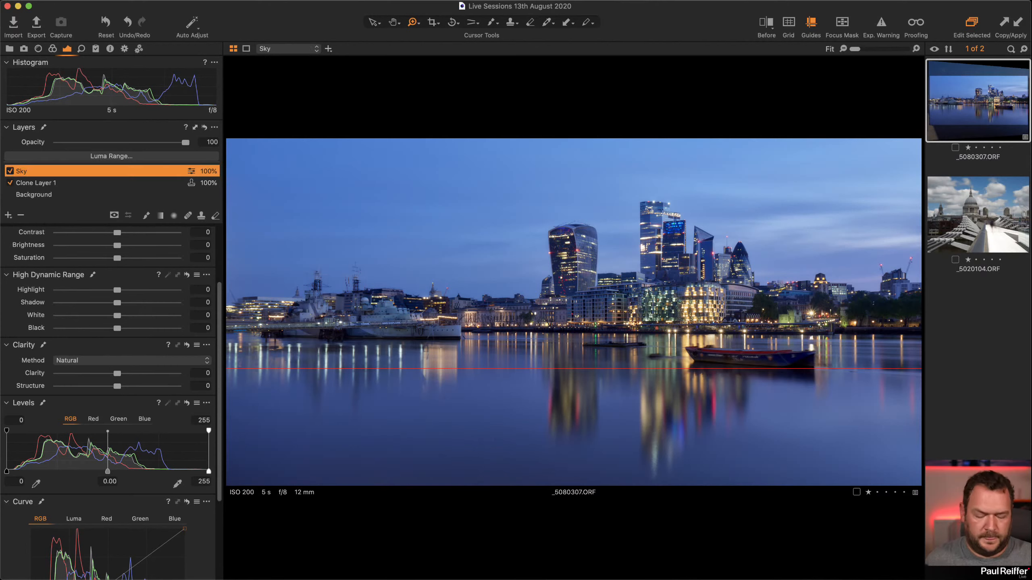
- Mask the Sky layer with a broad diagonal linear gradient from the photo's upper-right sky, and lower its exposure to -0.74
click(162, 218)
drag(780, 211, 737, 325)
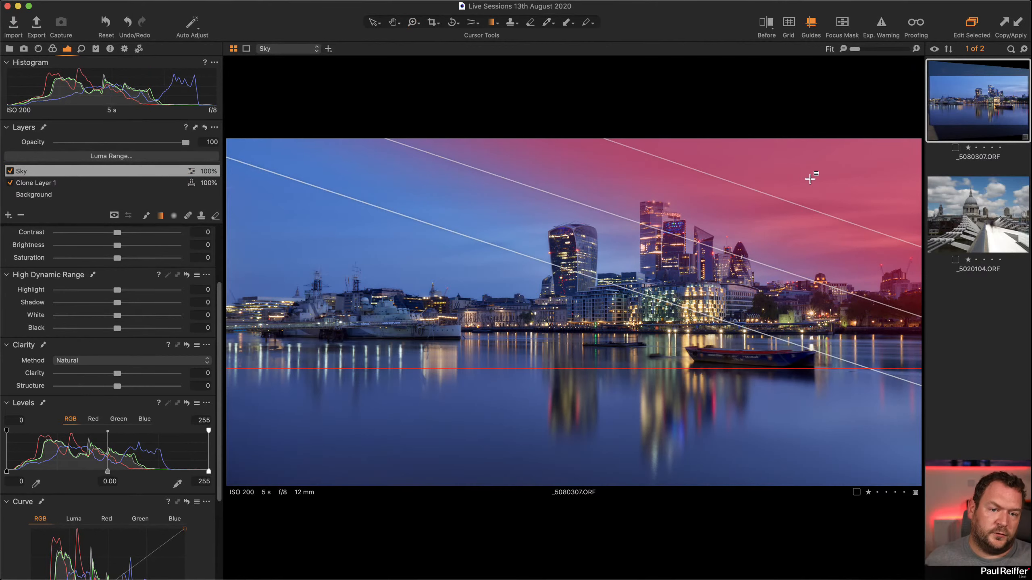
drag(674, 291, 665, 328)
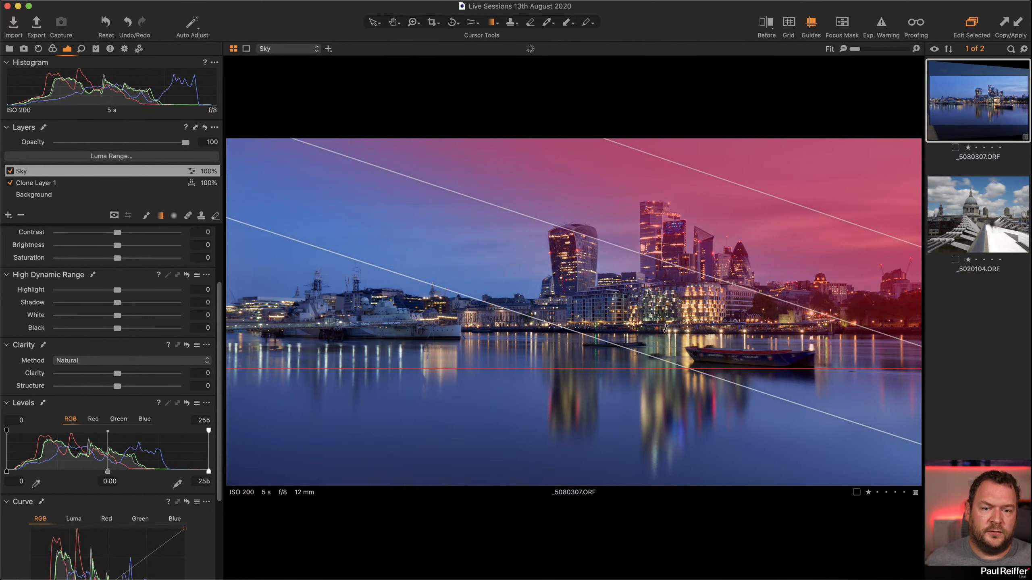
mouse_move(774, 253)
mouse_down()
mouse_move(783, 230)
mouse_move(767, 237)
mouse_up()
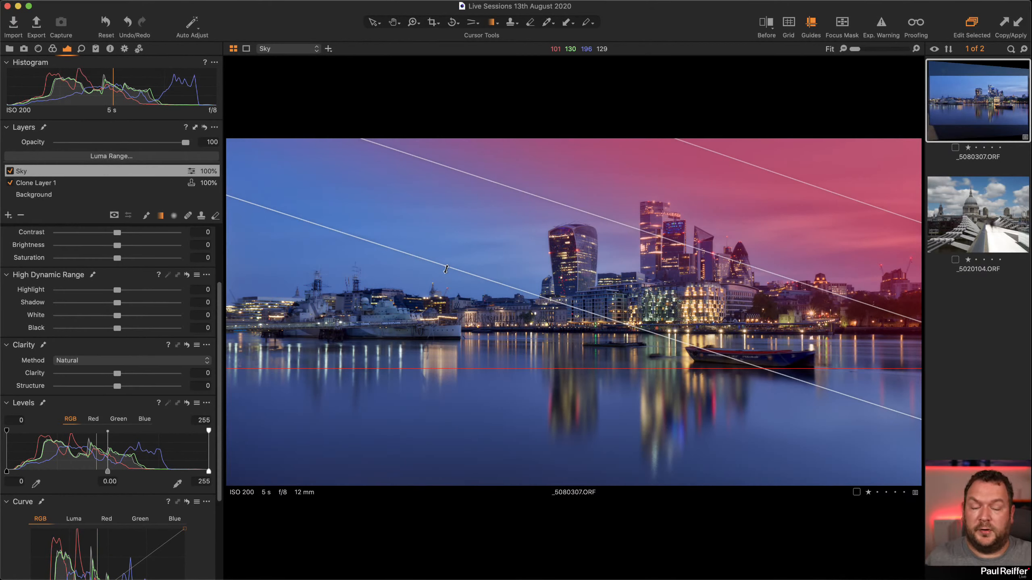
key(m)
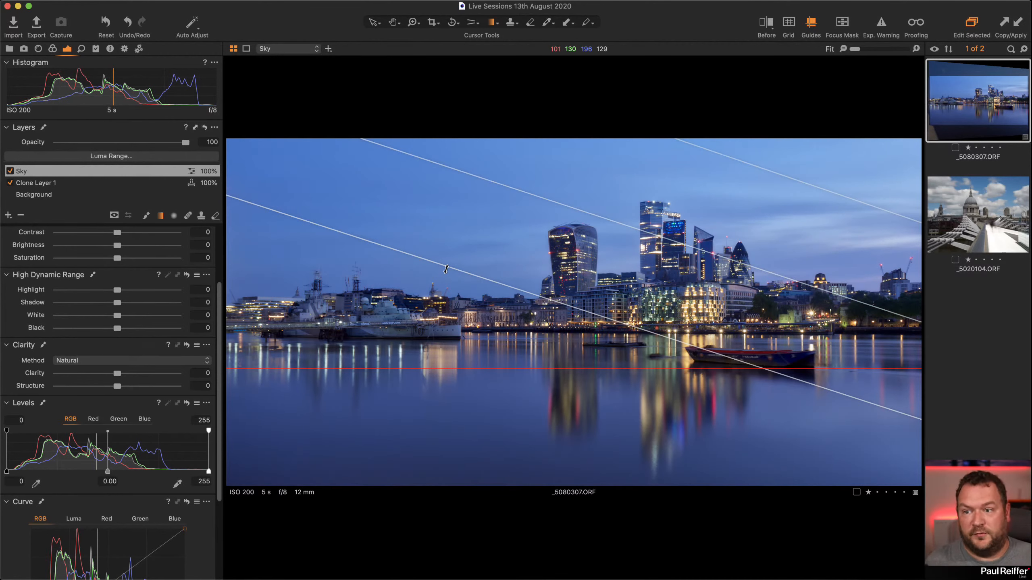
scroll(116, 275, up, 3)
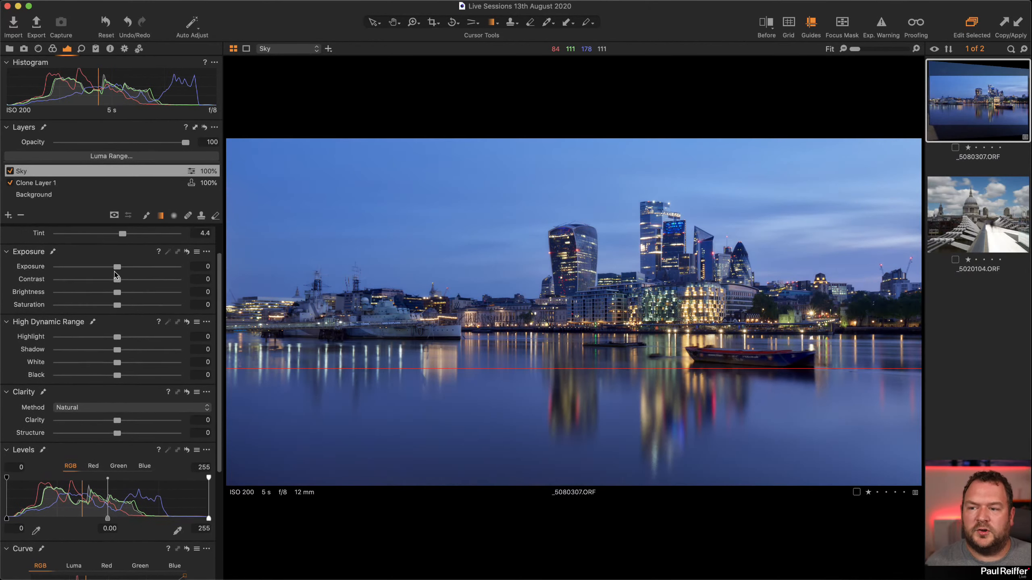
drag(117, 272, 106, 274)
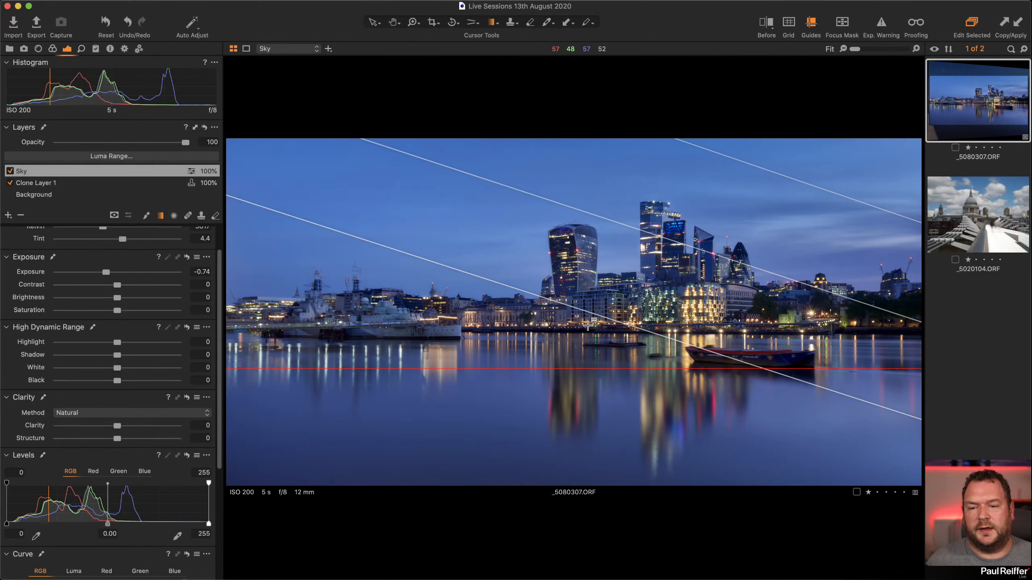
- Warm the Background layer's white balance to 6606 Kelvin with a tint of 6.8, using the grey warship as a close-up reference
scroll(93, 232, up, 2)
click(49, 197)
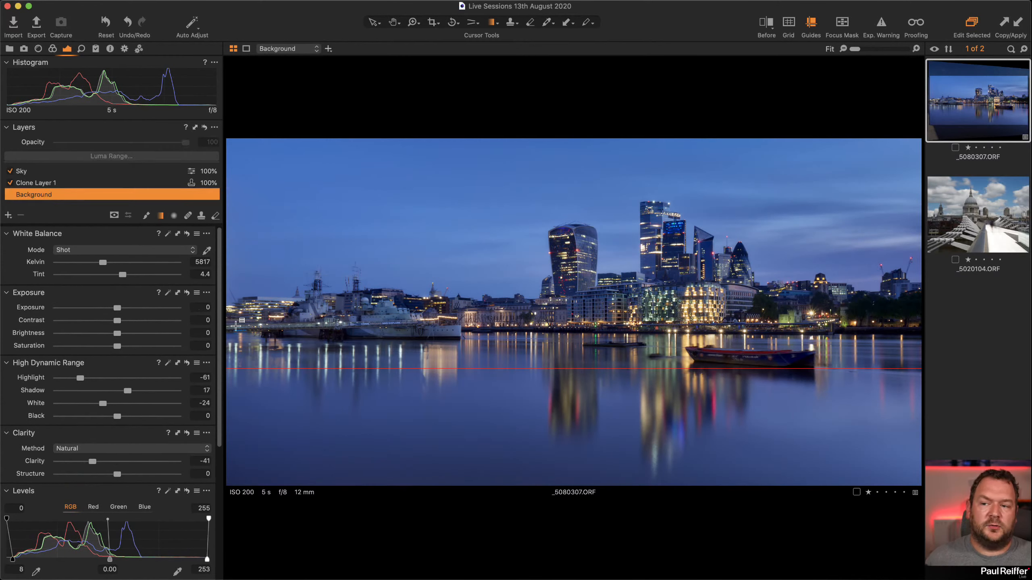
mouse_move(122, 275)
mouse_down()
mouse_move(90, 268)
mouse_move(127, 279)
mouse_move(98, 264)
mouse_move(112, 264)
mouse_up()
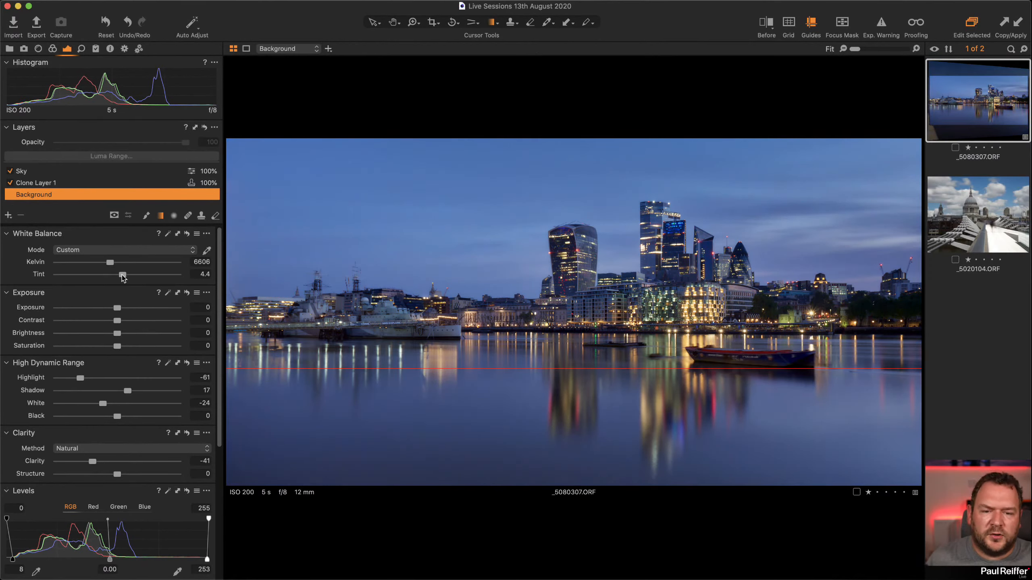
key(z)
drag(355, 288, 430, 354)
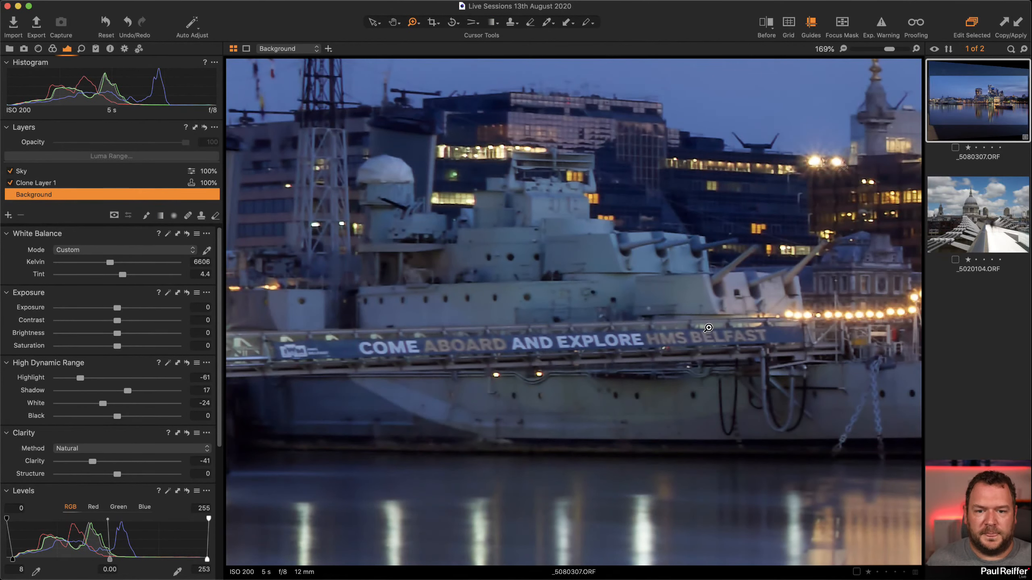
scroll(643, 327, down, 5)
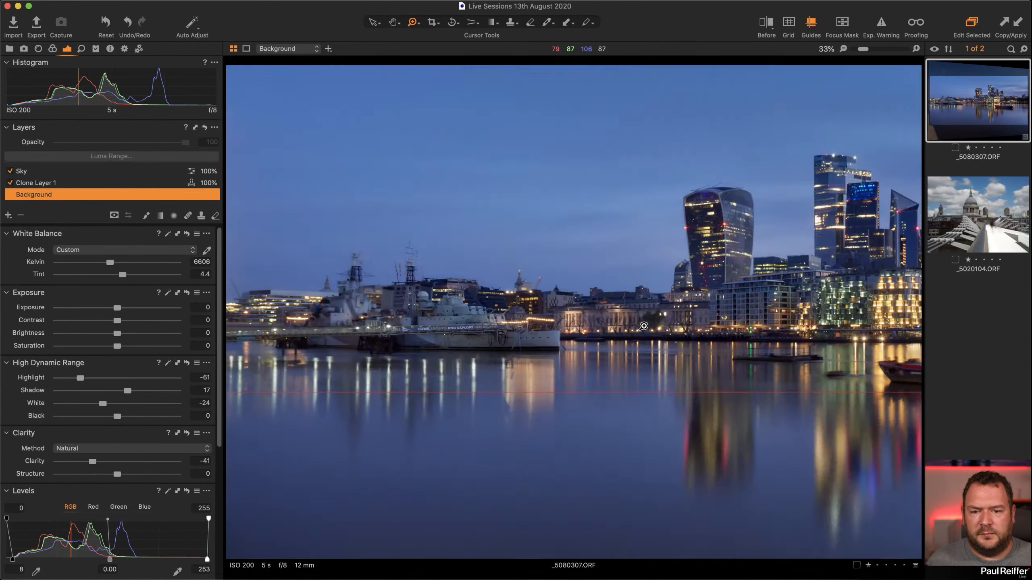
drag(124, 277, 126, 278)
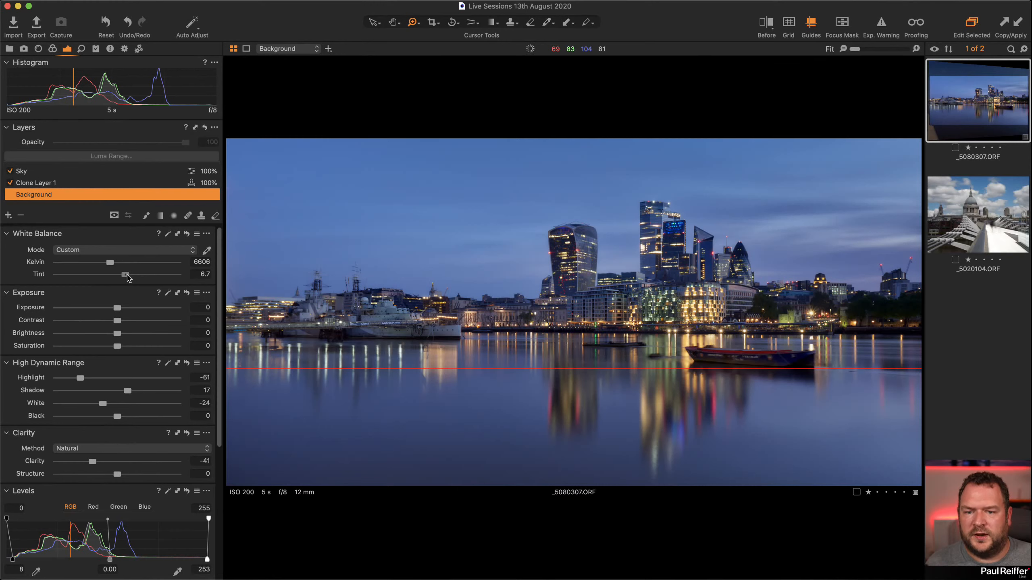
drag(127, 277, 127, 278)
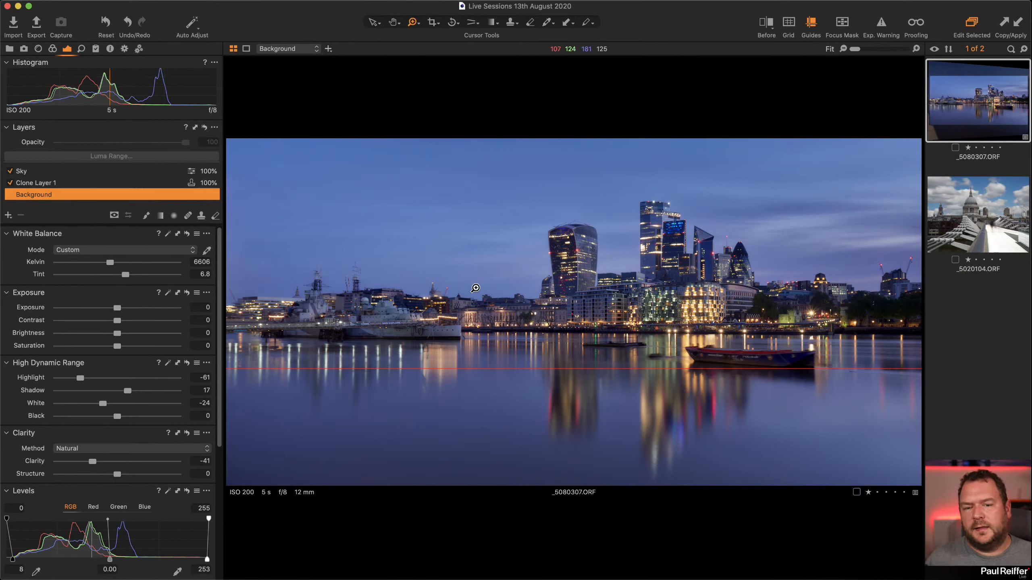
- Add a new adjustment layer above the Sky layer and name it Top
click(8, 216)
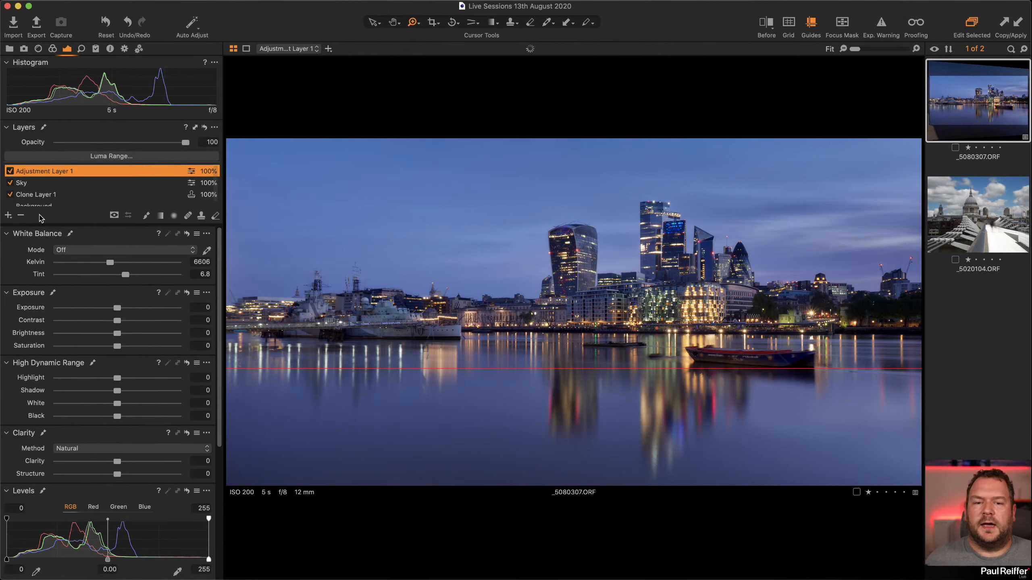
double_click(56, 173)
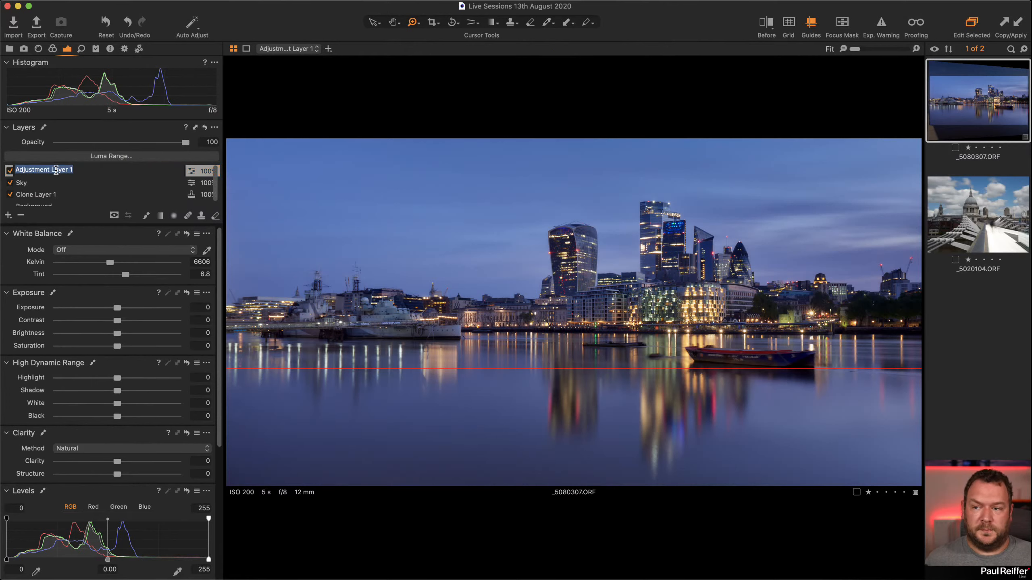
text(Top)
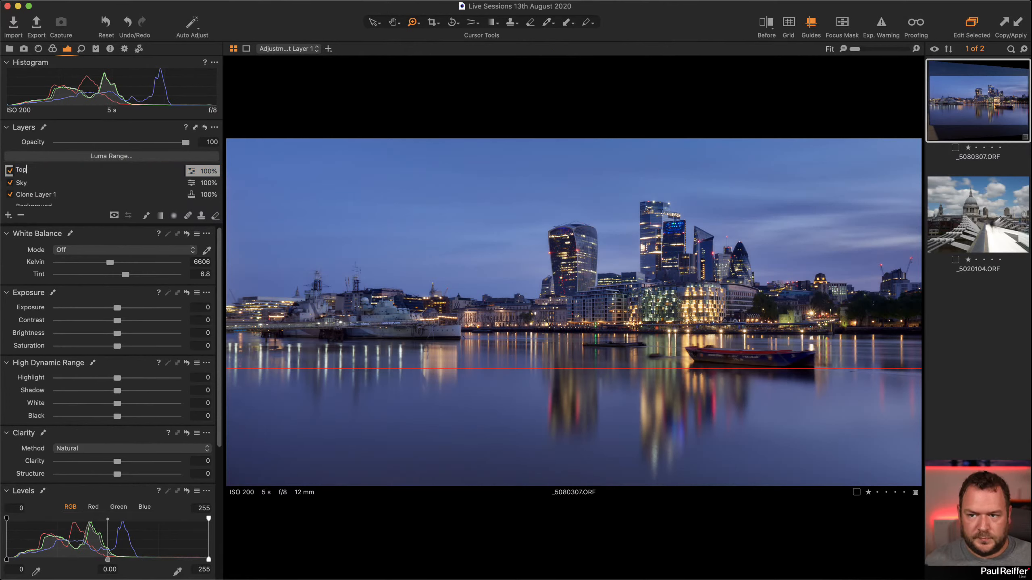
key(Return)
- Draw a near-horizontal linear gradient mask on the Top layer from the sky down to the riverside buildings, and check its coverage
click(160, 215)
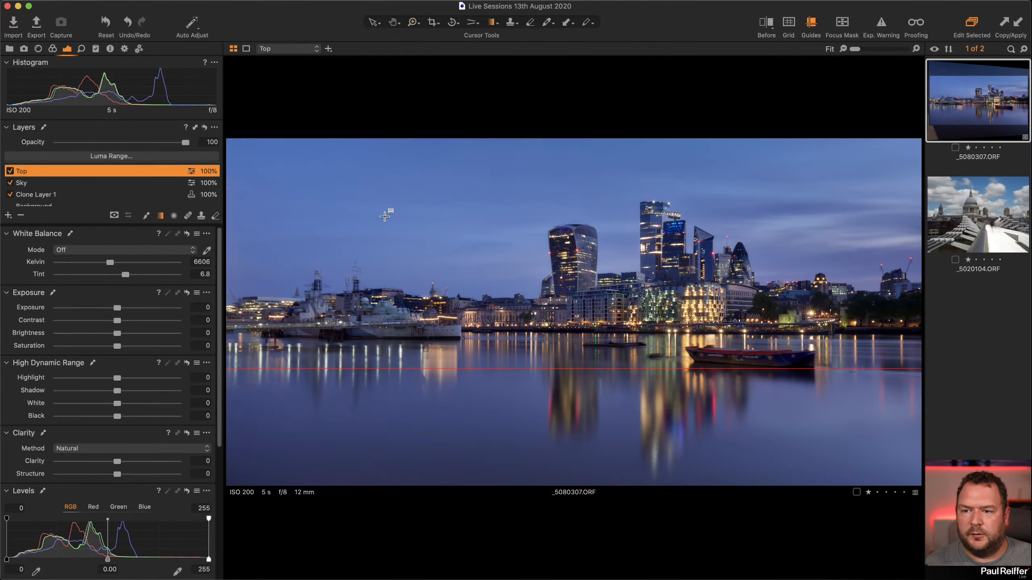
mouse_move(594, 188)
mouse_down()
mouse_move(601, 351)
mouse_move(595, 314)
mouse_up()
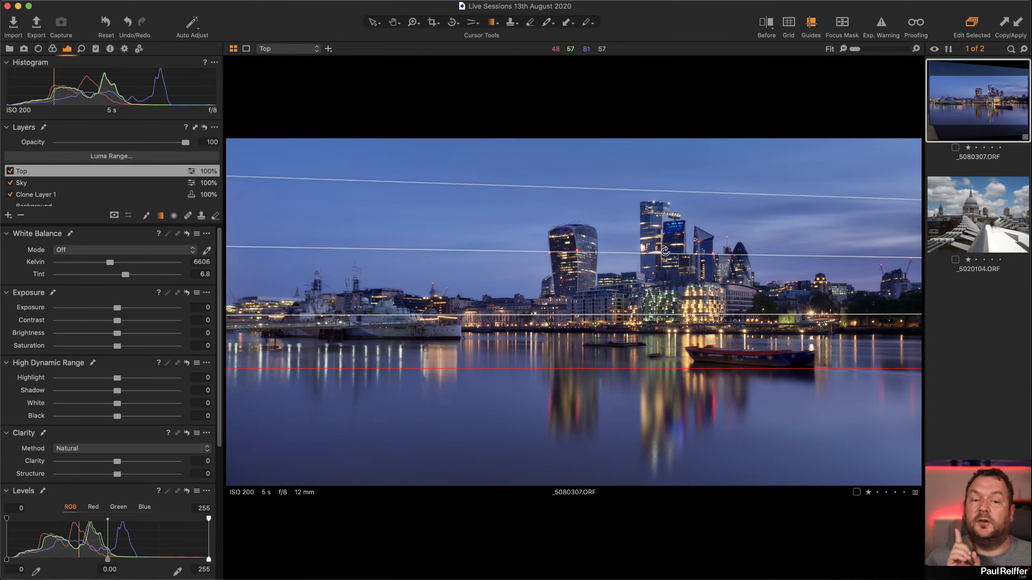
key(m)
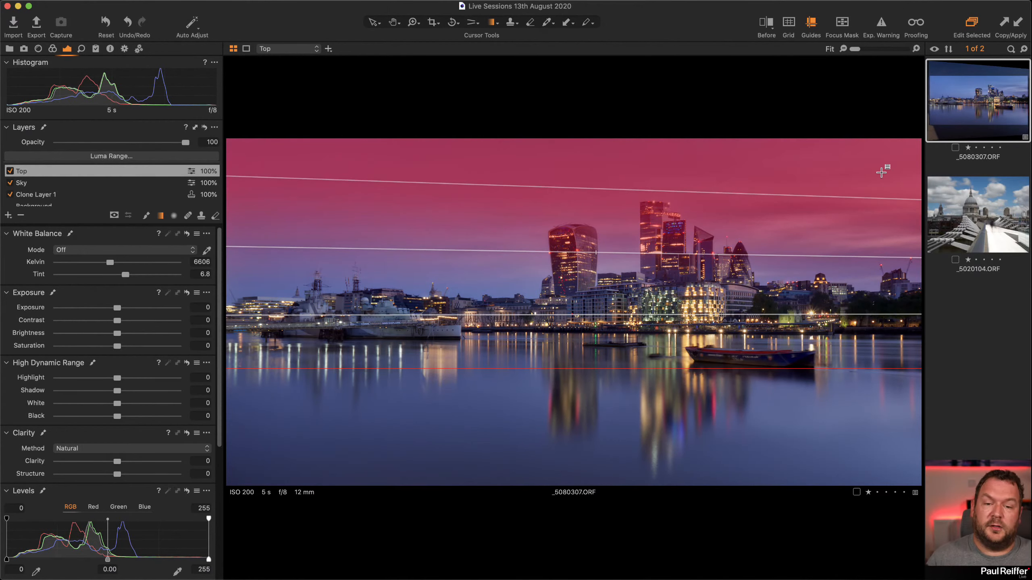
key(m)
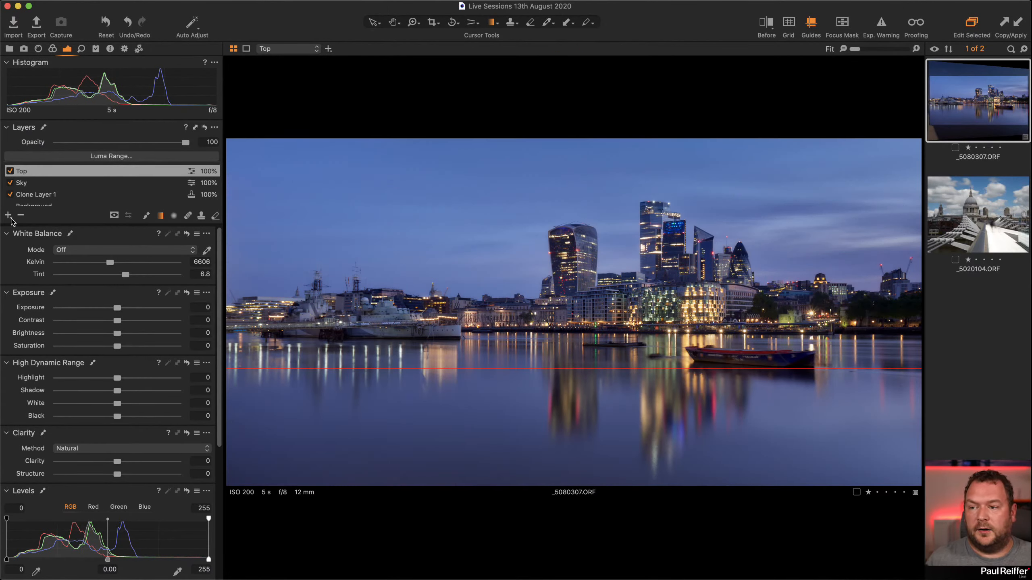
- Add a new adjustment layer above the Top layer and name it Bottom
click(8, 215)
double_click(40, 173)
text(B)
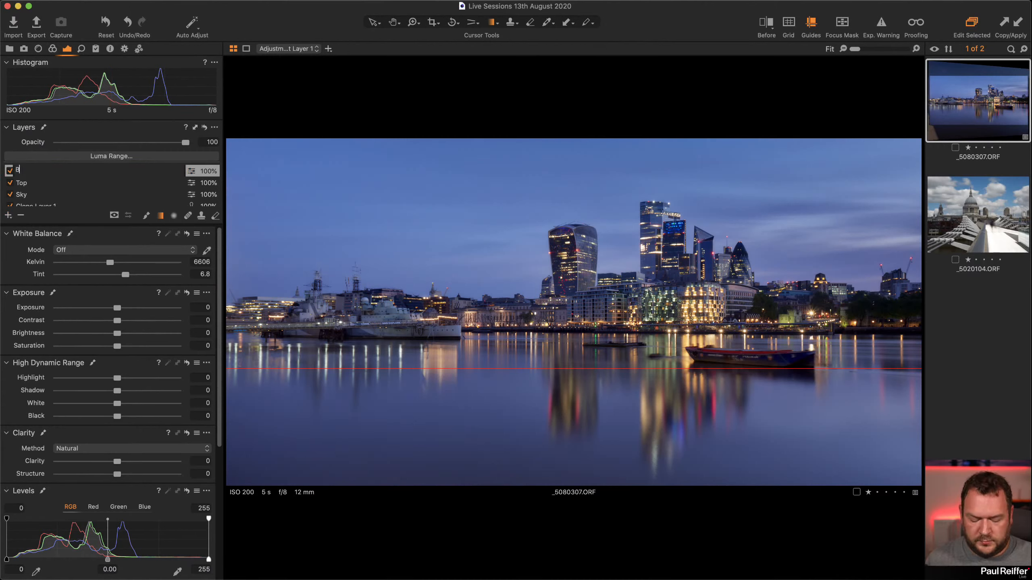
text(ottom)
key(Return)
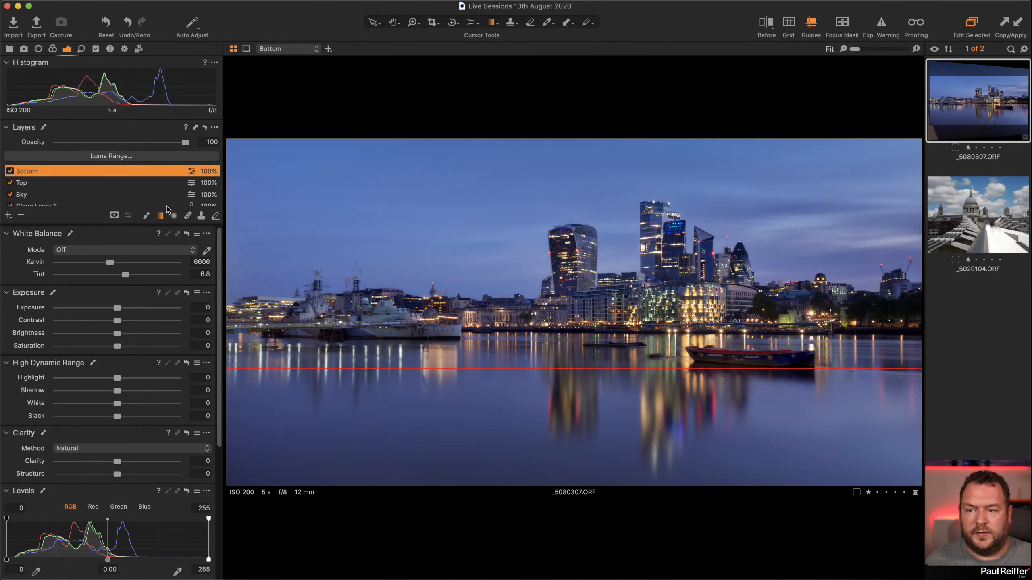
- Mask the Bottom layer with a linear gradient from the photo's lower edge up to the waterline, and hide the guides
drag(555, 481, 562, 337)
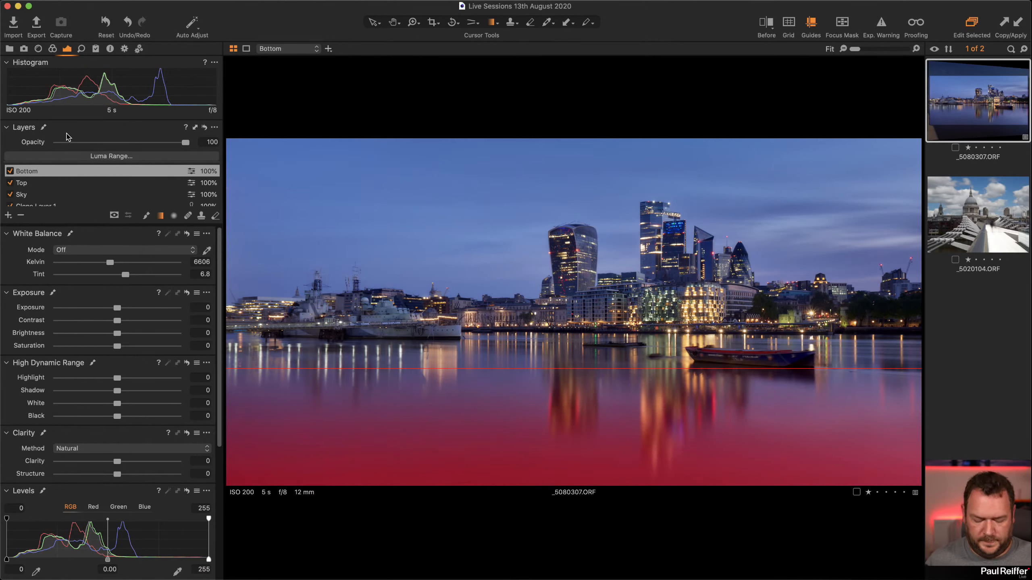
key(m)
click(812, 21)
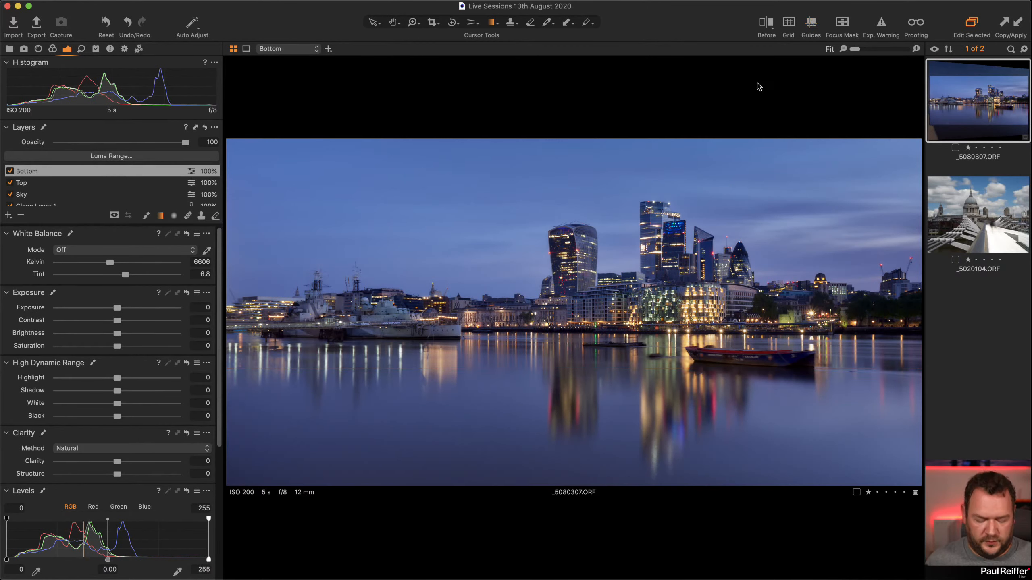
- Check the Bottom layer's gradient mask, lower that layer's exposure slightly, and set the Top layer's exposure to -0.31
key(m)
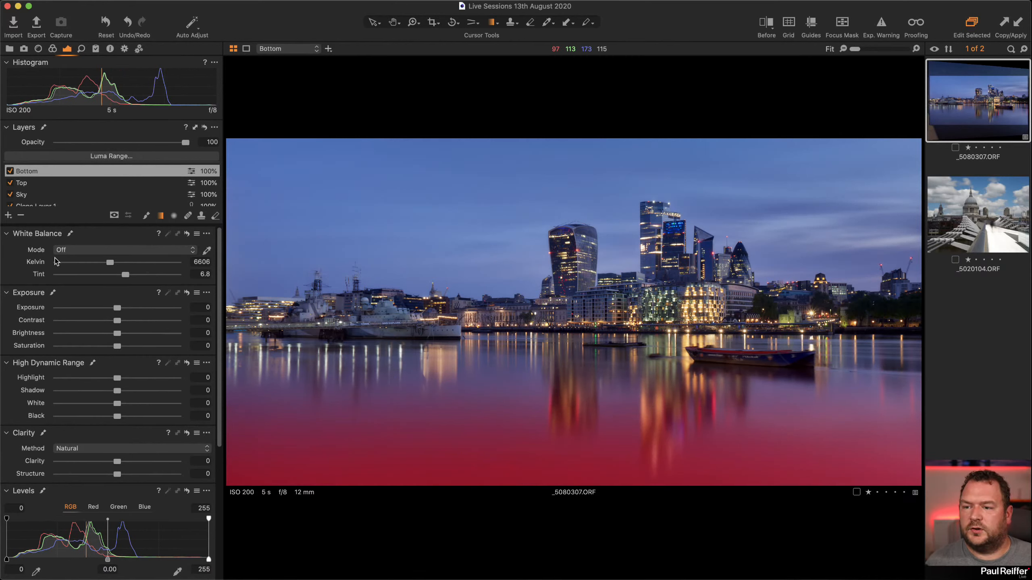
drag(120, 310, 112, 312)
click(38, 184)
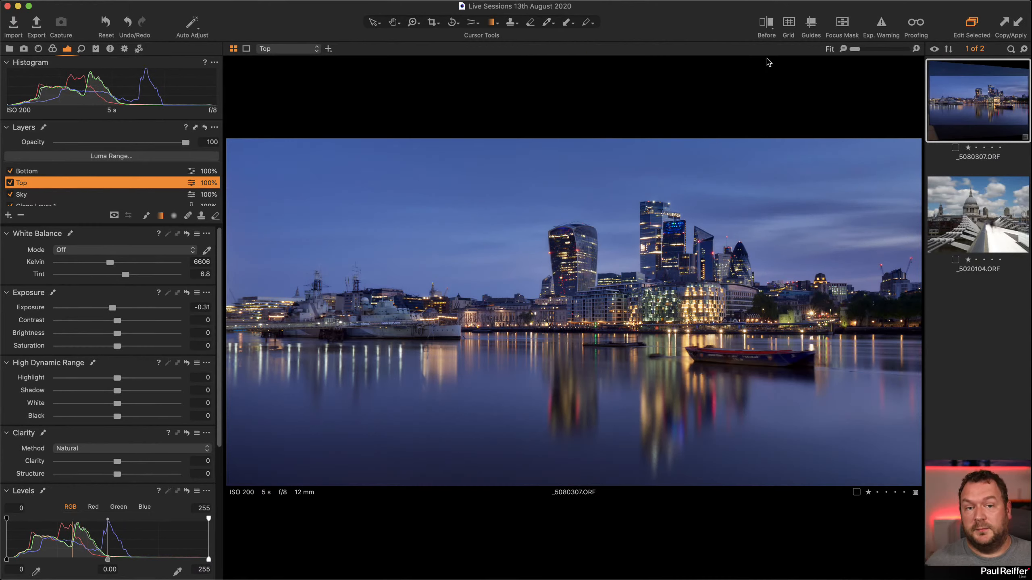
- Compare the edited skyline with its original in a before/after split view, sweeping the divider across the whole photo
click(765, 26)
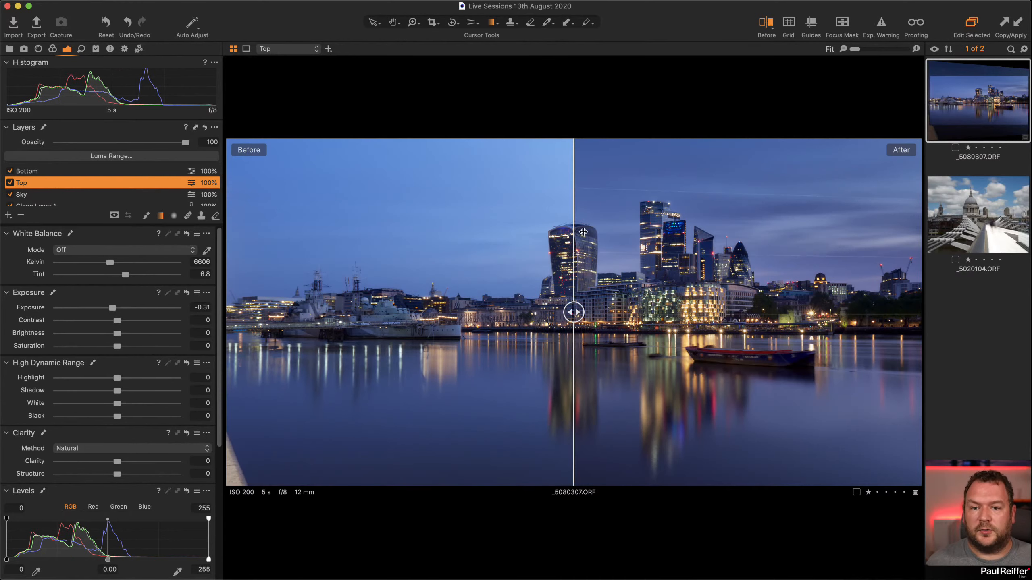
drag(572, 319, 930, 328)
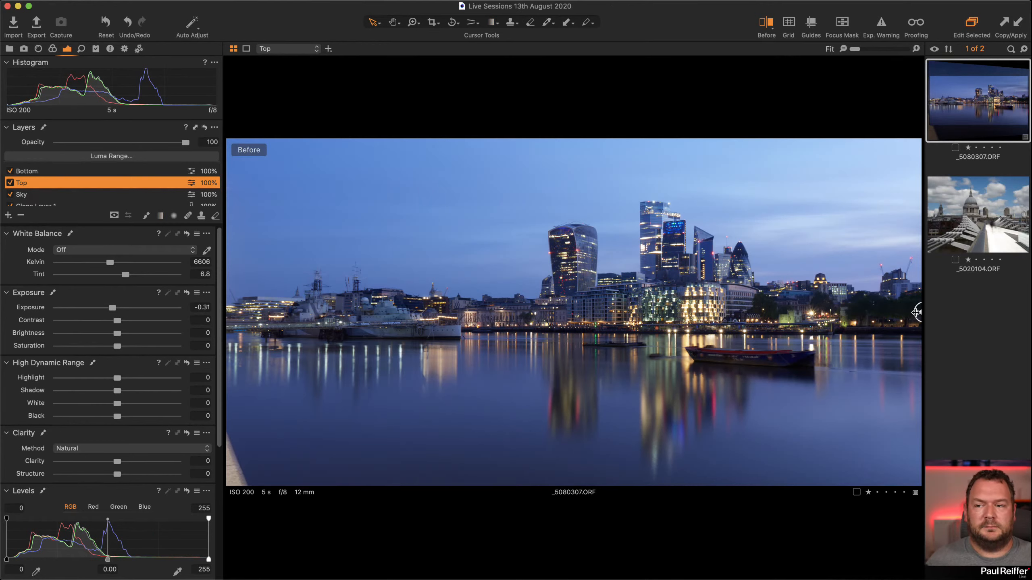
drag(916, 312, 160, 334)
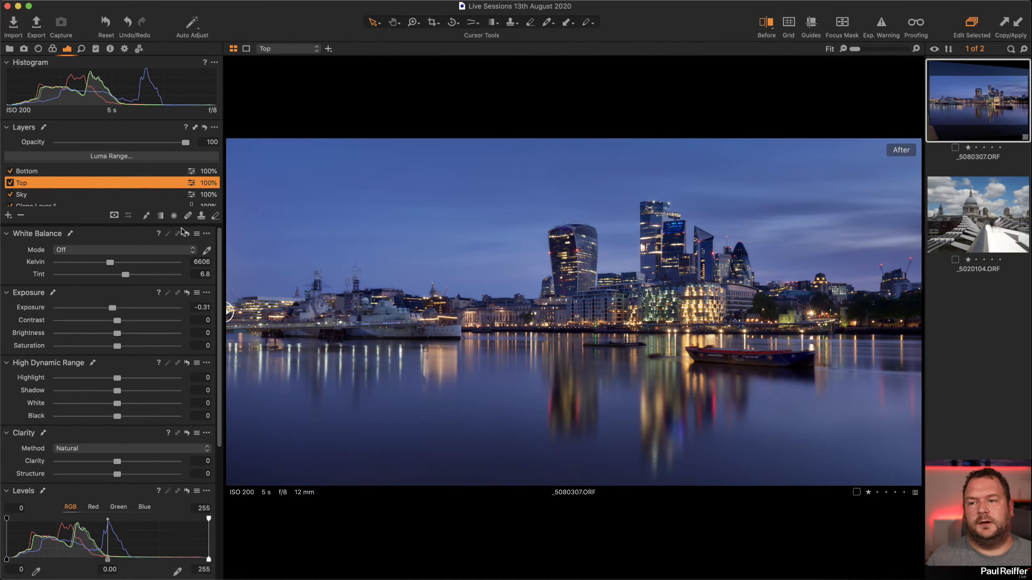
- Select the Background layer and set its RGB Levels shadow point to 12 and highlight point to 235
scroll(156, 522, down, 2)
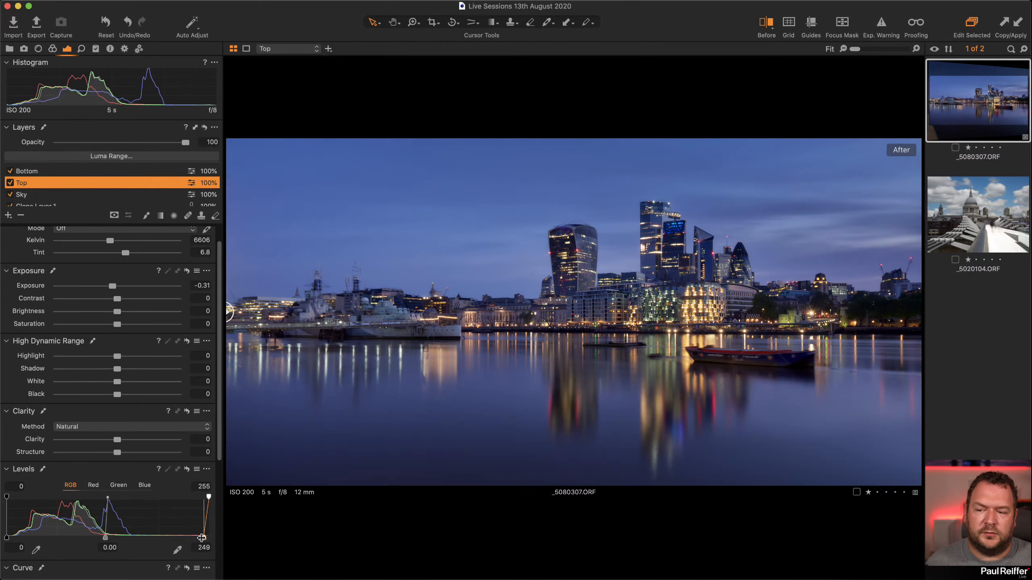
scroll(59, 202, down, 2)
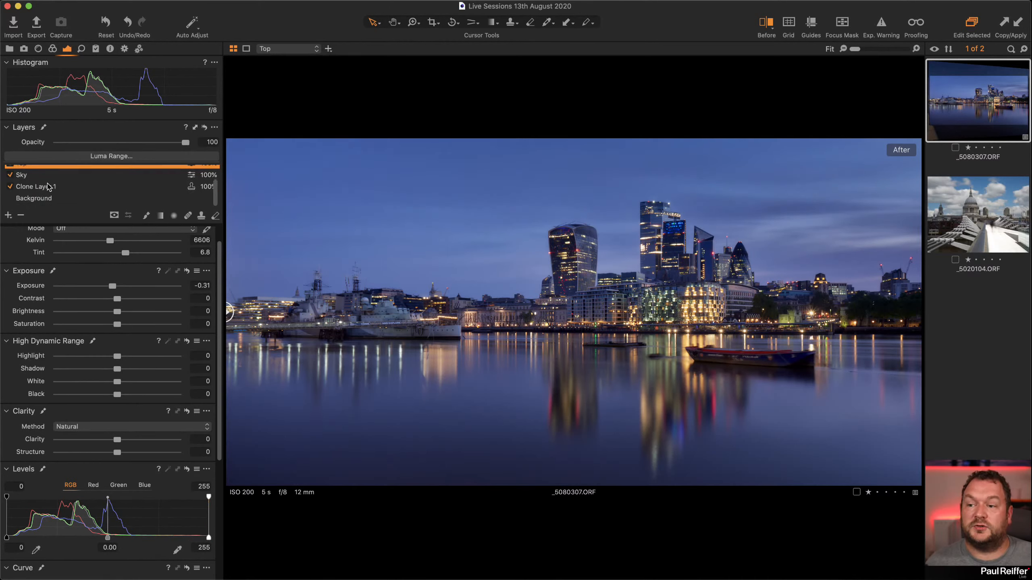
click(57, 201)
drag(208, 536, 193, 540)
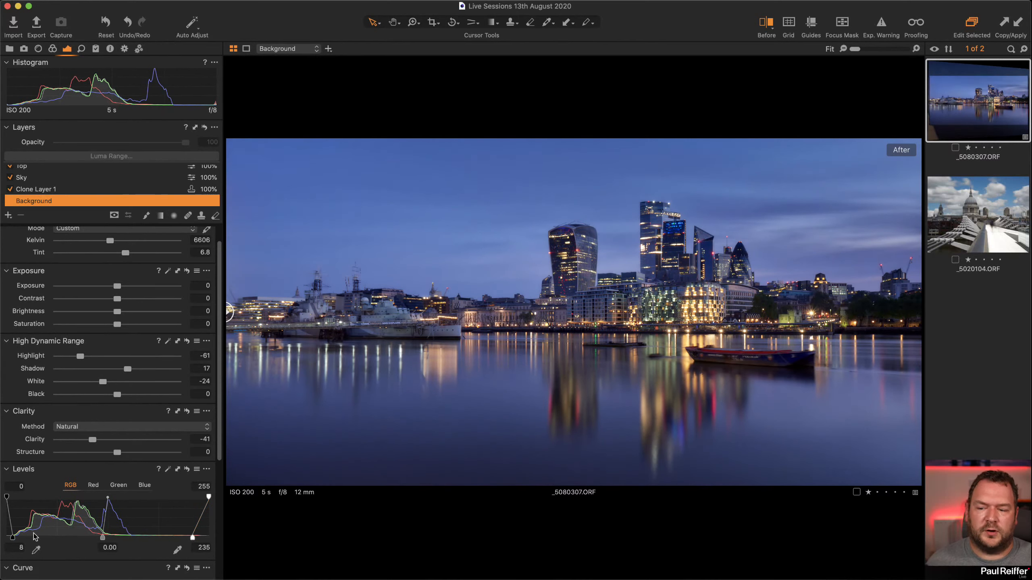
drag(13, 539, 18, 539)
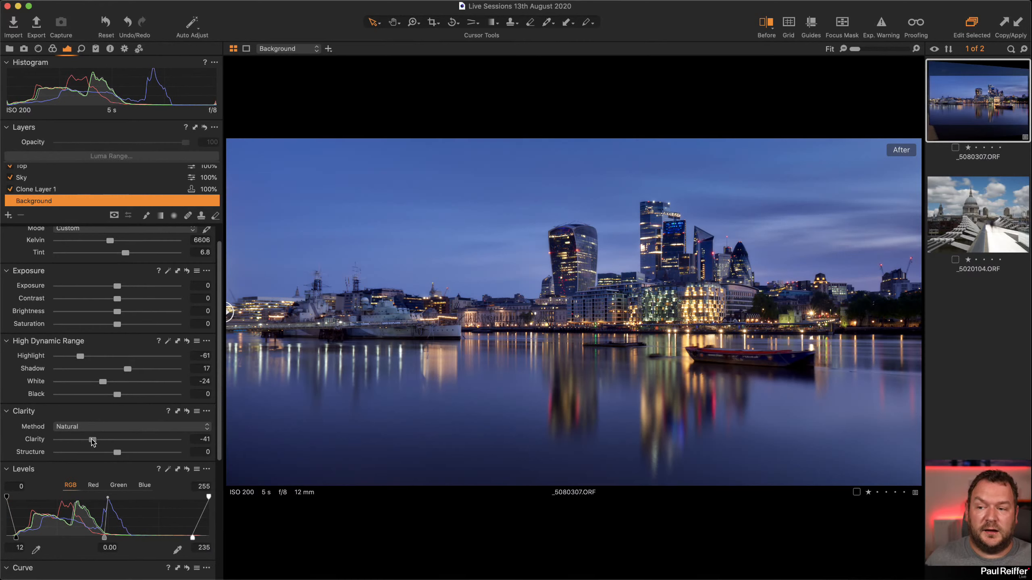
- Set the Background layer's Clarity to 11 and its Levels to 6 and 244, trying and resetting a contrast of 3
drag(92, 440, 126, 443)
drag(16, 537, 12, 538)
drag(193, 538, 198, 537)
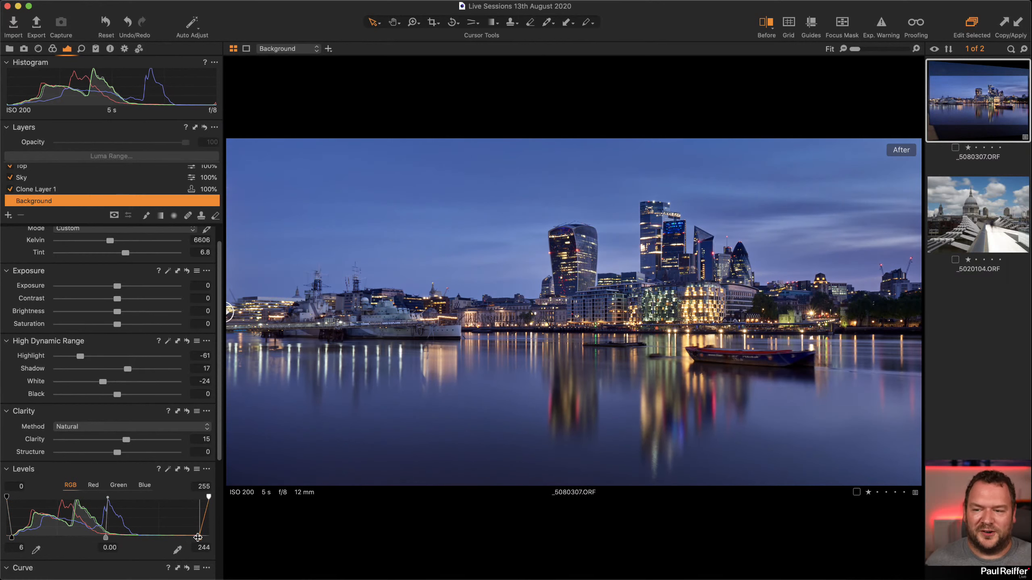
drag(118, 300, 121, 300)
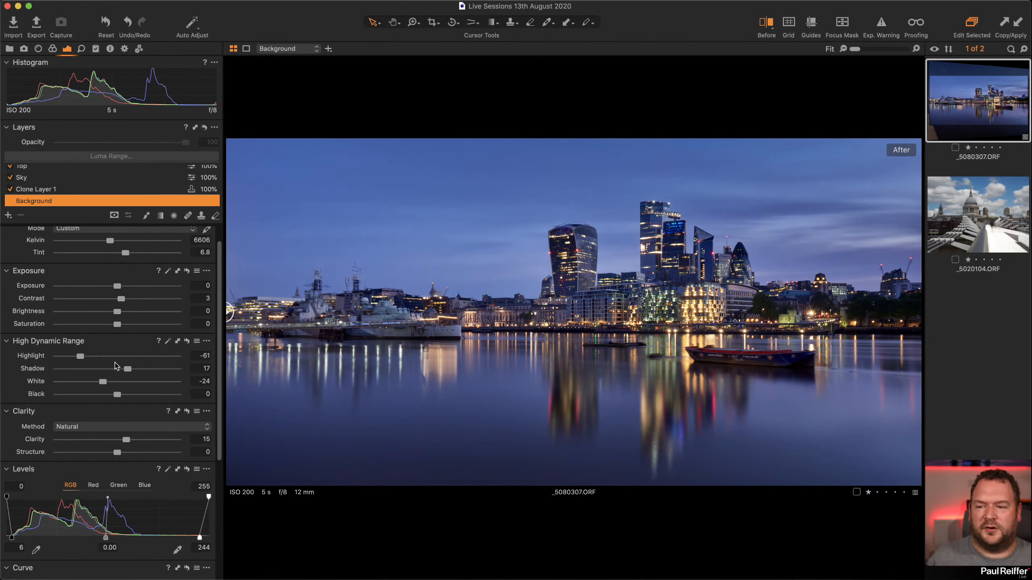
double_click(120, 299)
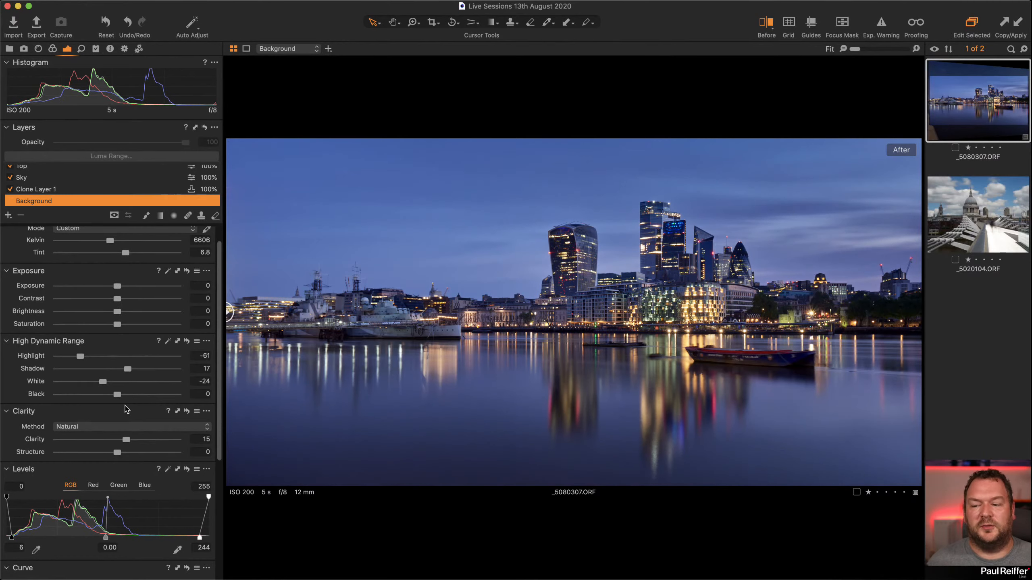
drag(125, 439, 122, 441)
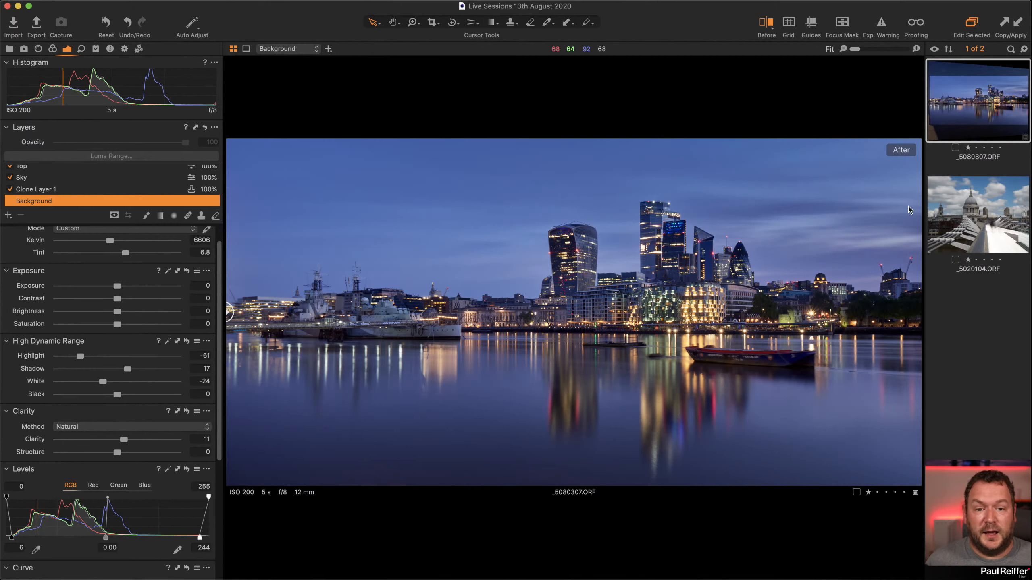
- Restart the before/after split view and sweep the divider from the photo's centre to its left edge
click(771, 27)
click(764, 36)
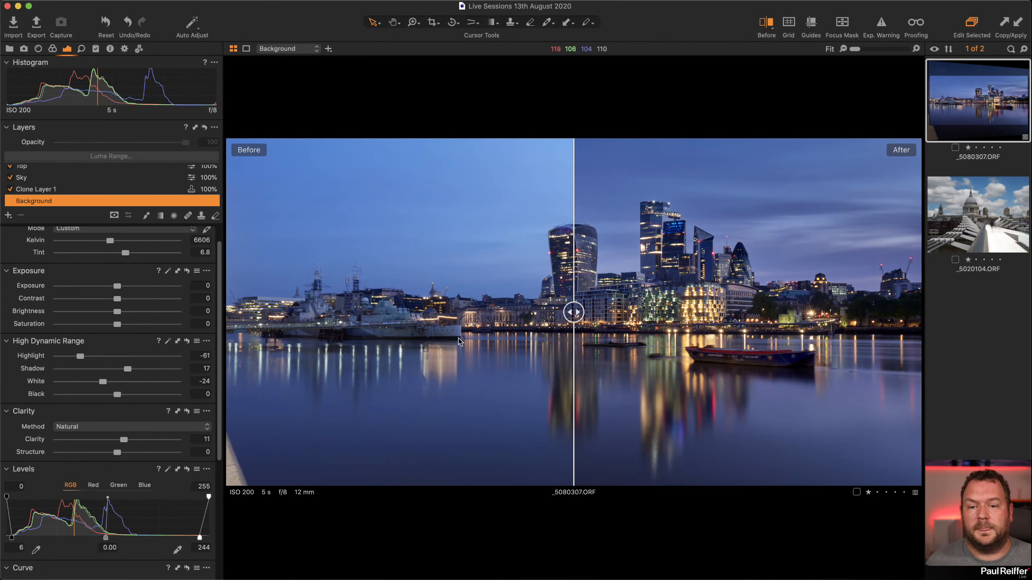
drag(574, 308, 116, 378)
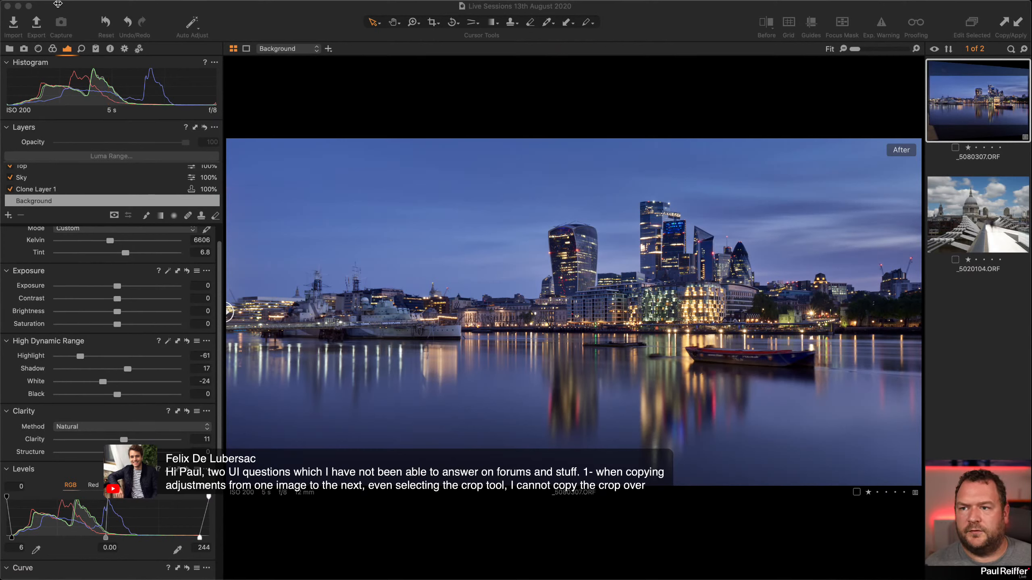
- Open Copy and Apply Adjustments for the skyline photo and exclude all Color adjustments from the selection
click(290, 22)
click(100, 0)
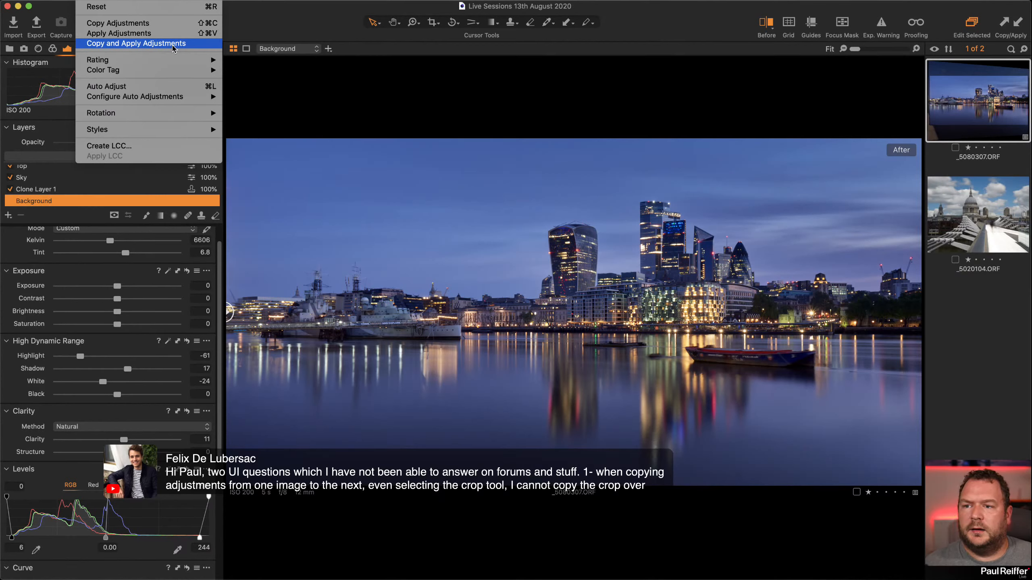
mouse_move(195, 99)
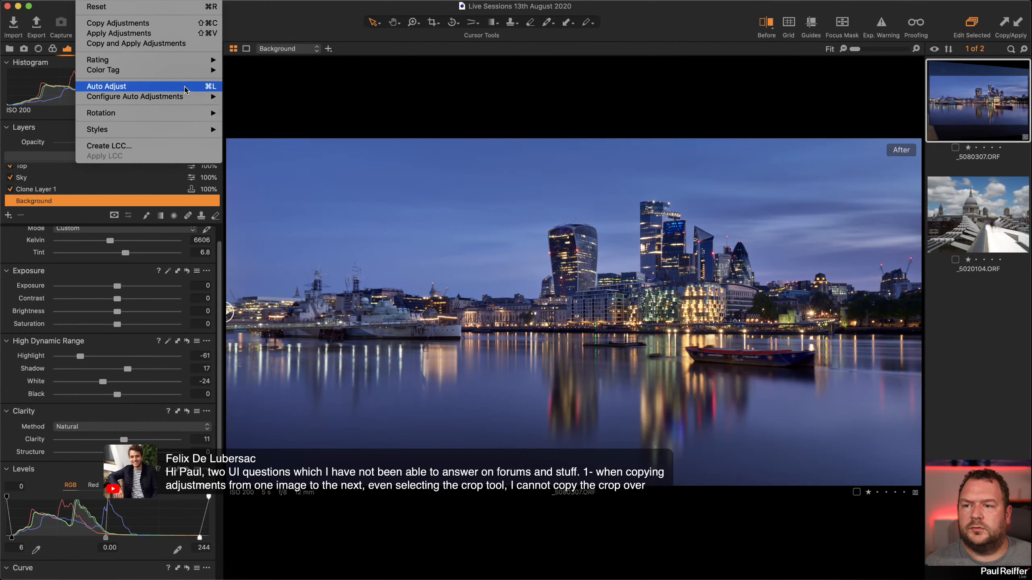
click(146, 45)
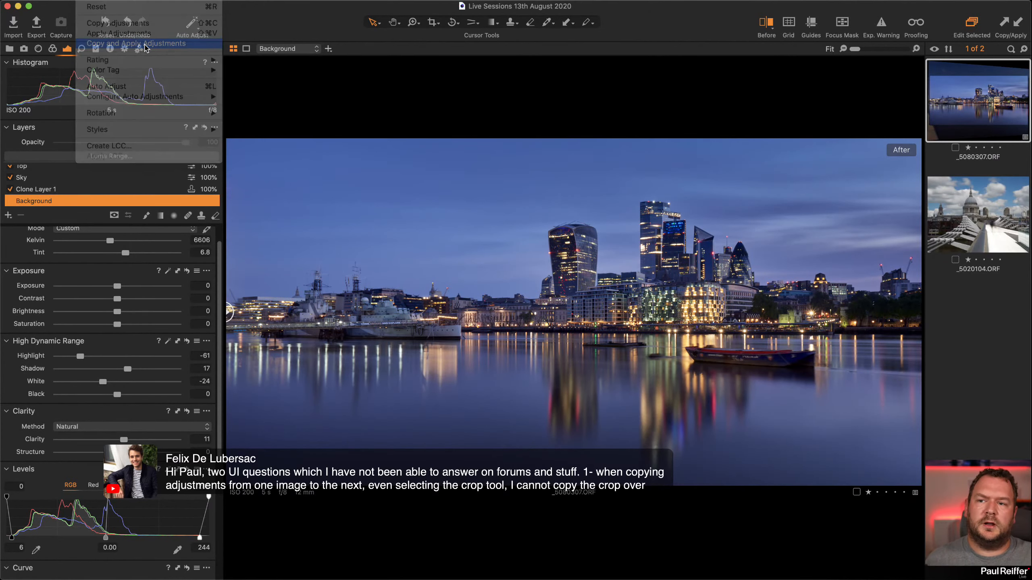
drag(158, 23, 407, 79)
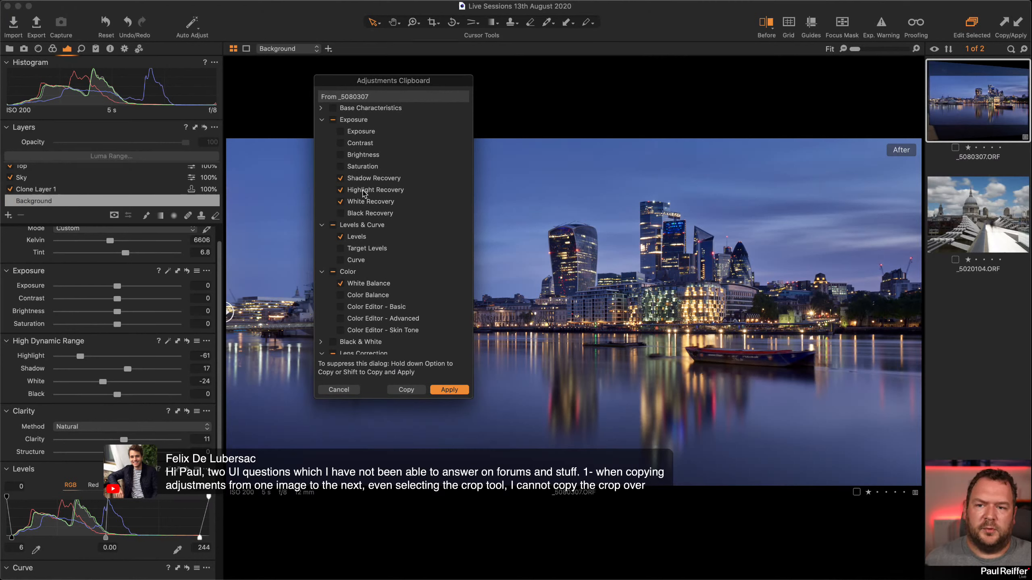
scroll(353, 203, down, 5)
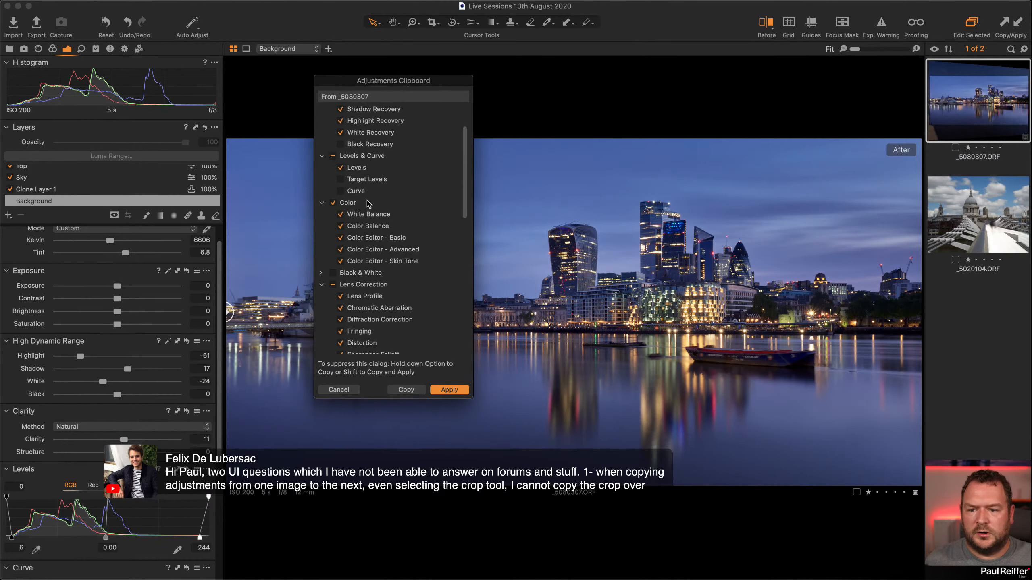
click(335, 179)
- Examine the adjustment categories in the adjustments clipboard, from Exposure to Layers, for where the crop settings are listed
scroll(385, 212, down, 10)
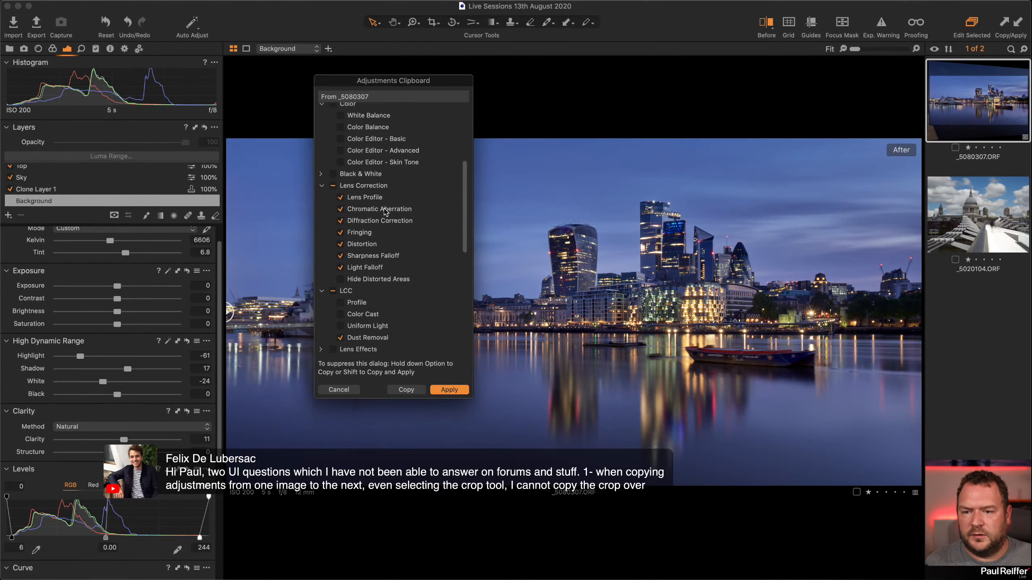
scroll(385, 211, down, 10)
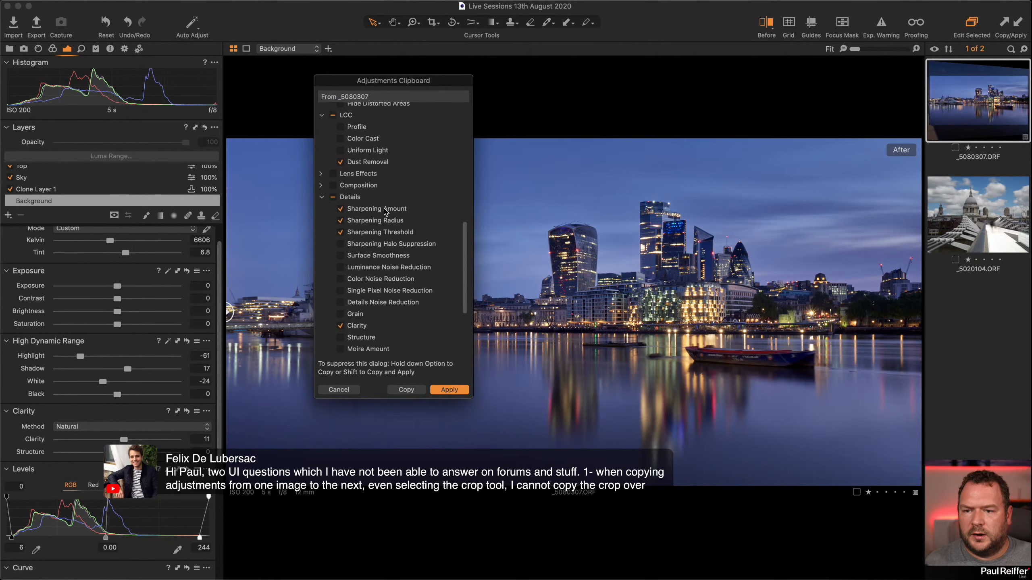
scroll(385, 211, up, 20)
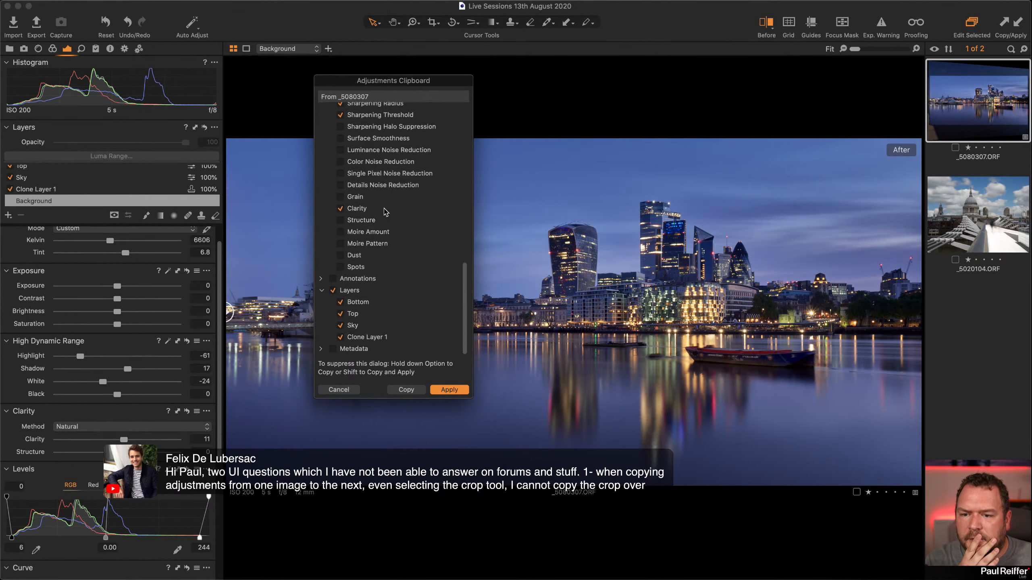
scroll(384, 211, up, 7)
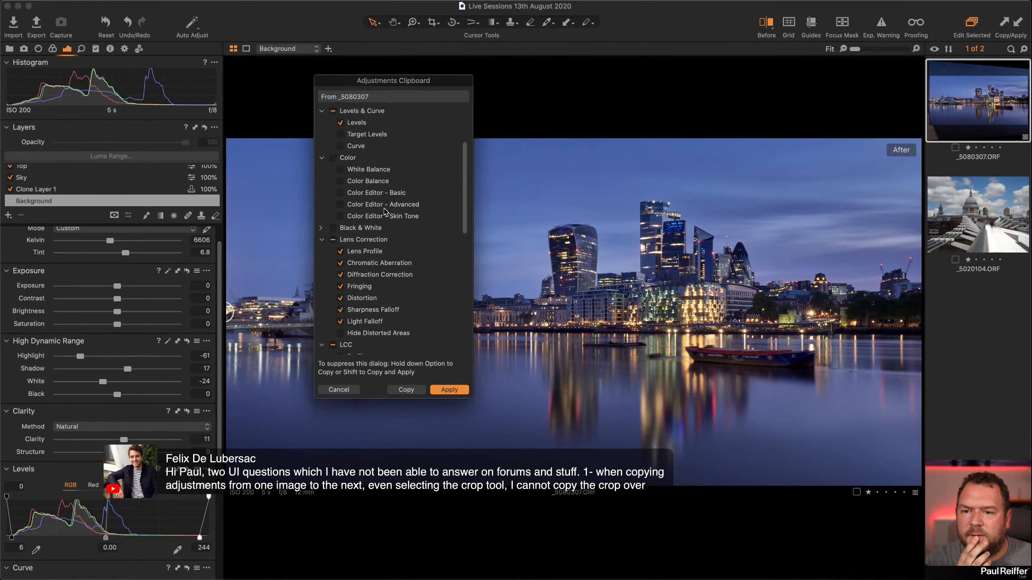
scroll(384, 211, up, 1)
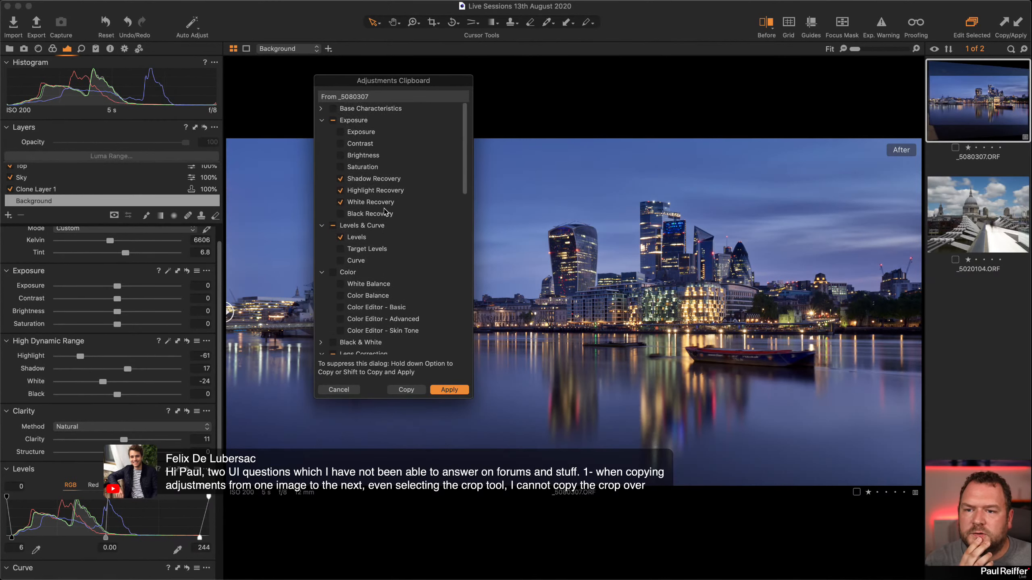
scroll(402, 161, down, 5)
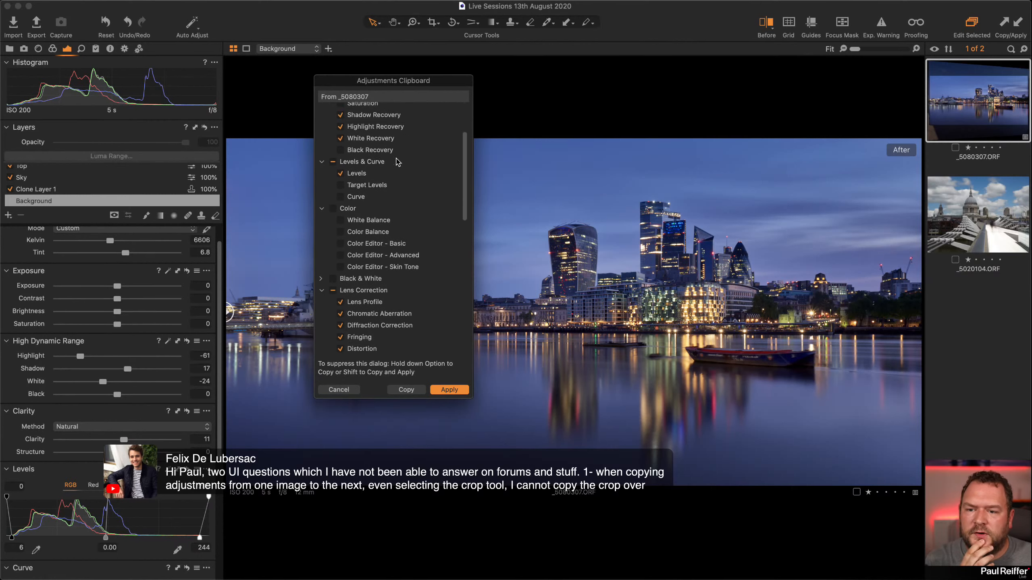
scroll(371, 196, down, 2)
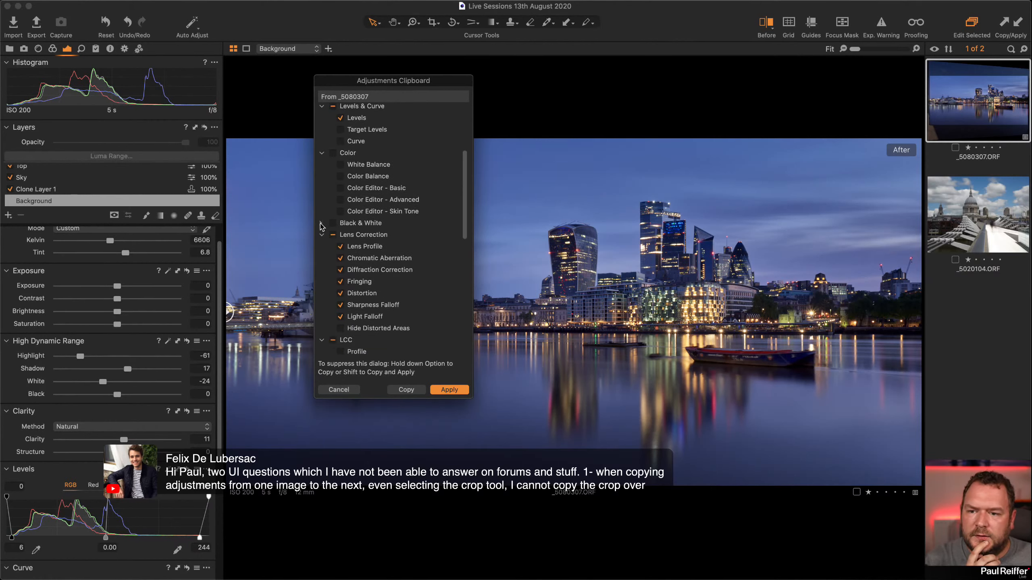
scroll(349, 226, down, 6)
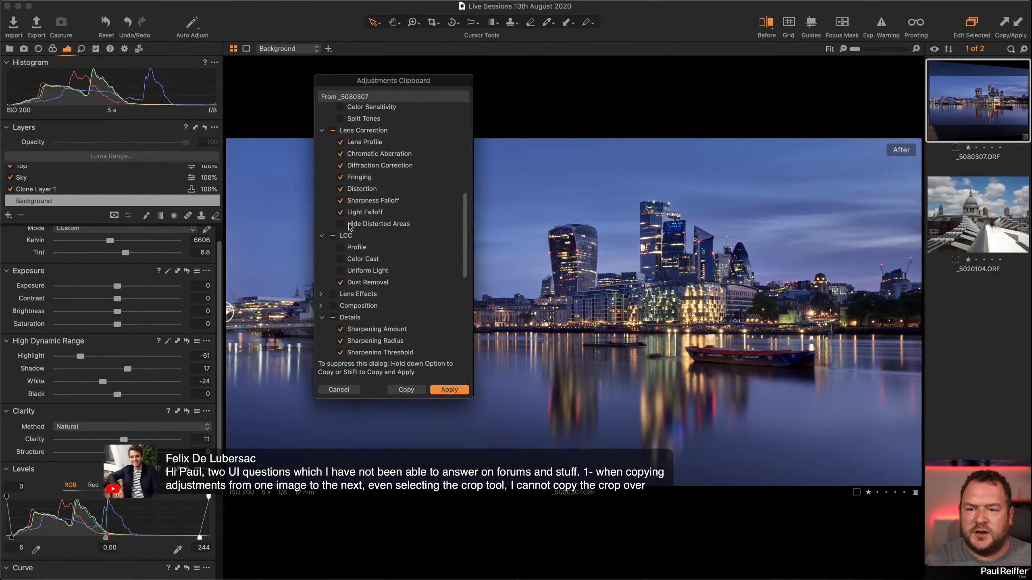
scroll(342, 227, down, 4)
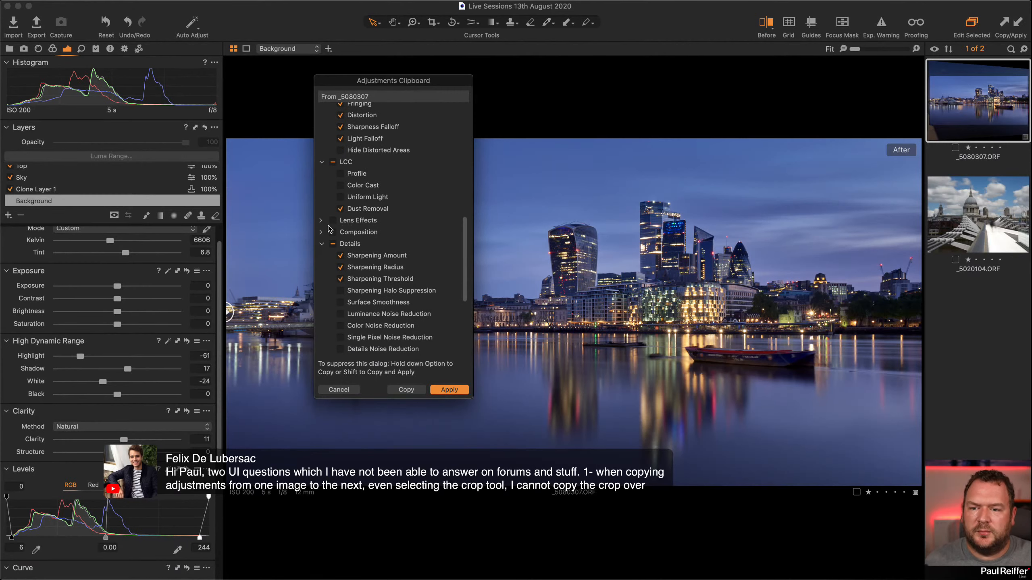
- Expand Composition, include only Crop and Crop Outside Image, and cancel without copying or applying the adjustments
click(321, 233)
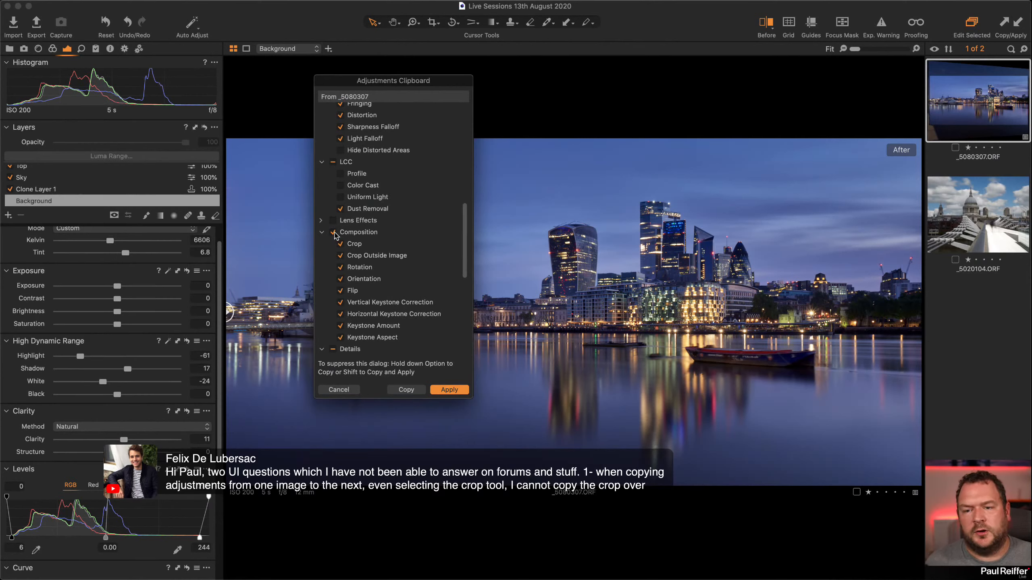
click(341, 244)
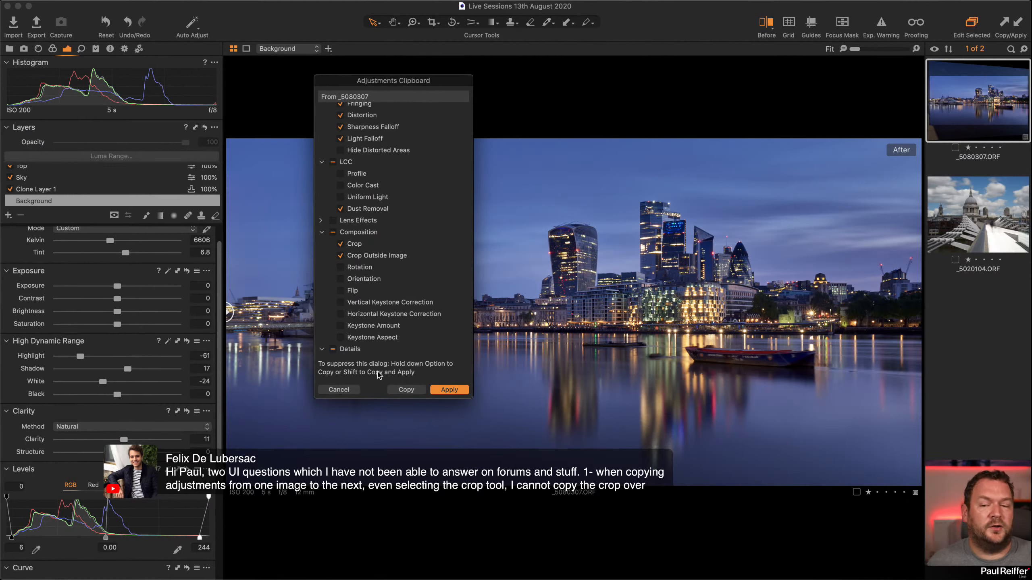
click(338, 389)
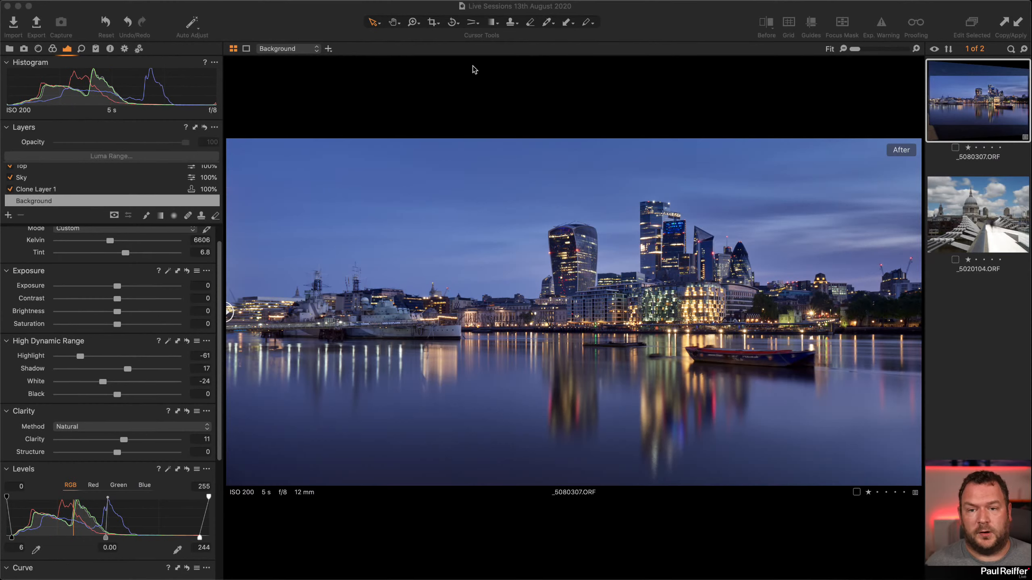
- Browse several other user collections in the library and return to the collection holding the river skyline photo
click(17, 48)
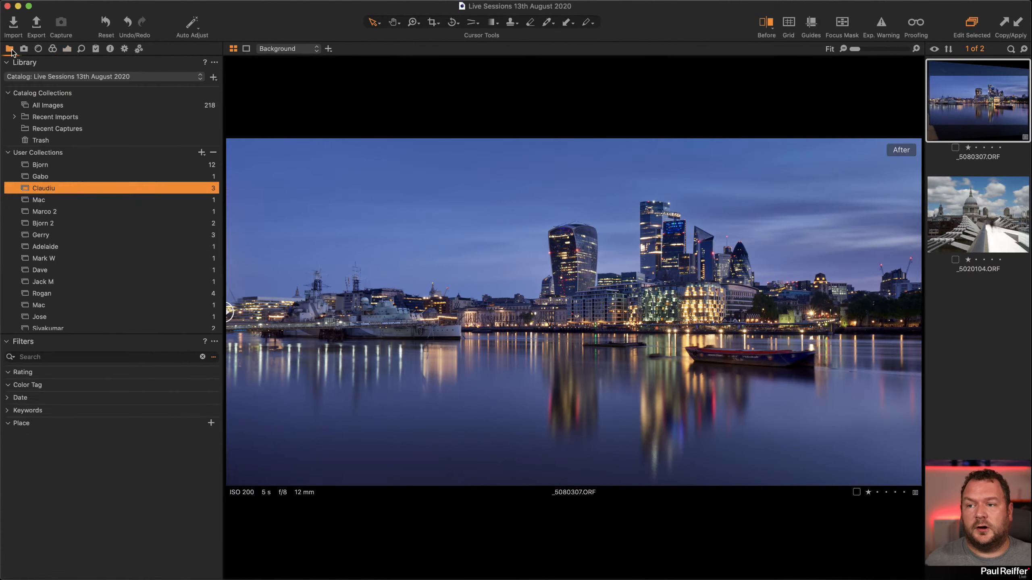
click(89, 178)
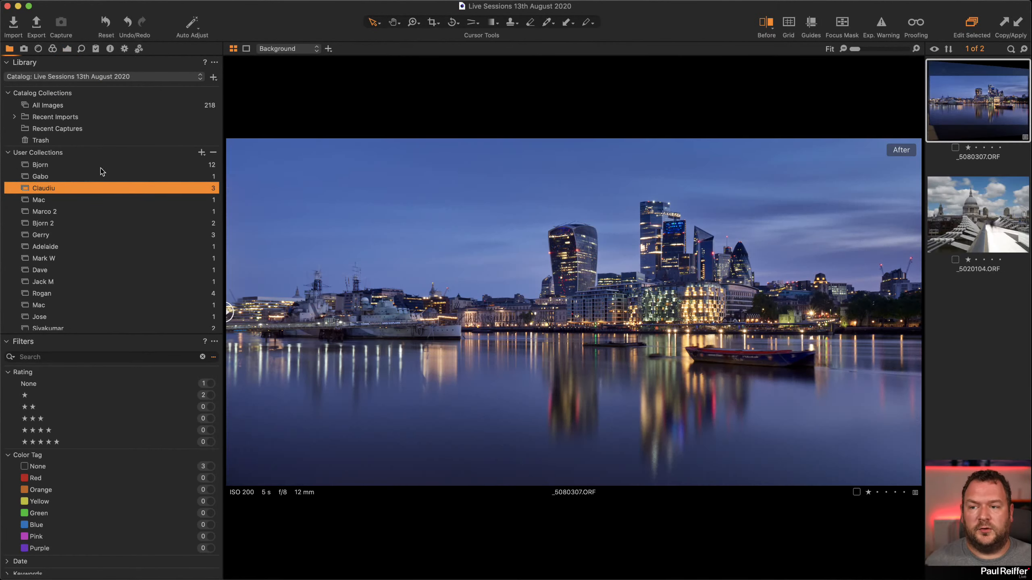
click(114, 166)
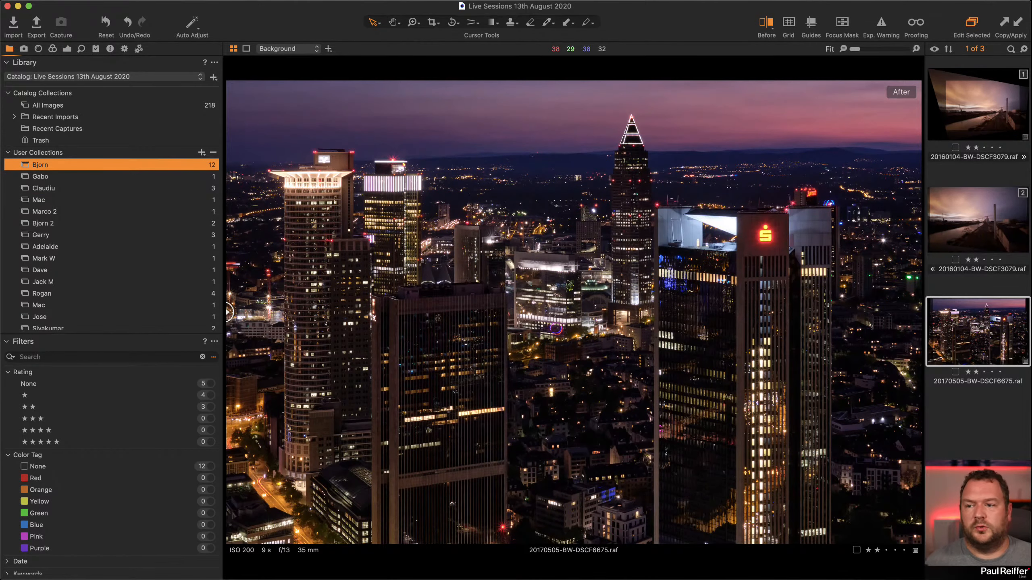
click(51, 190)
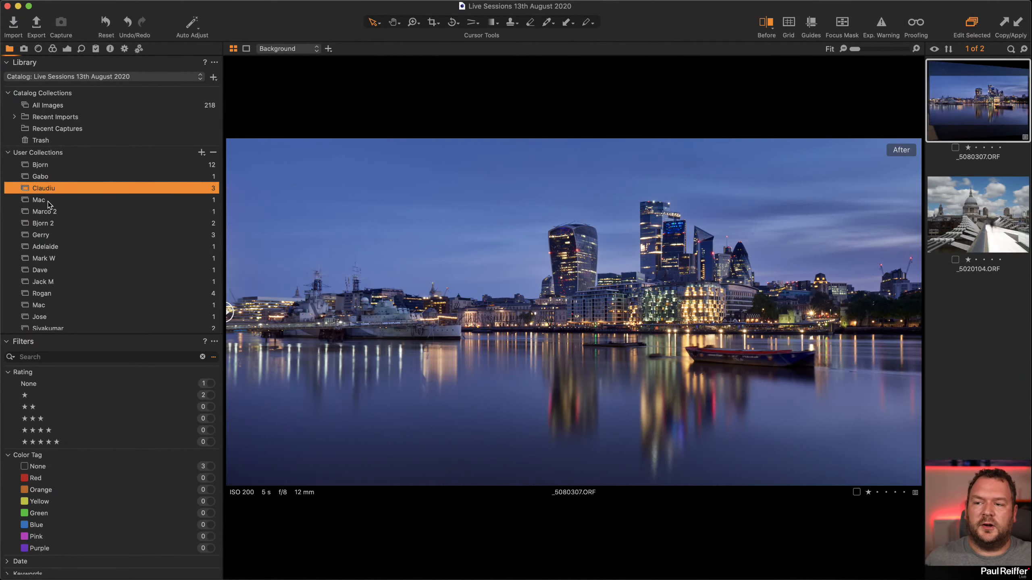
click(56, 202)
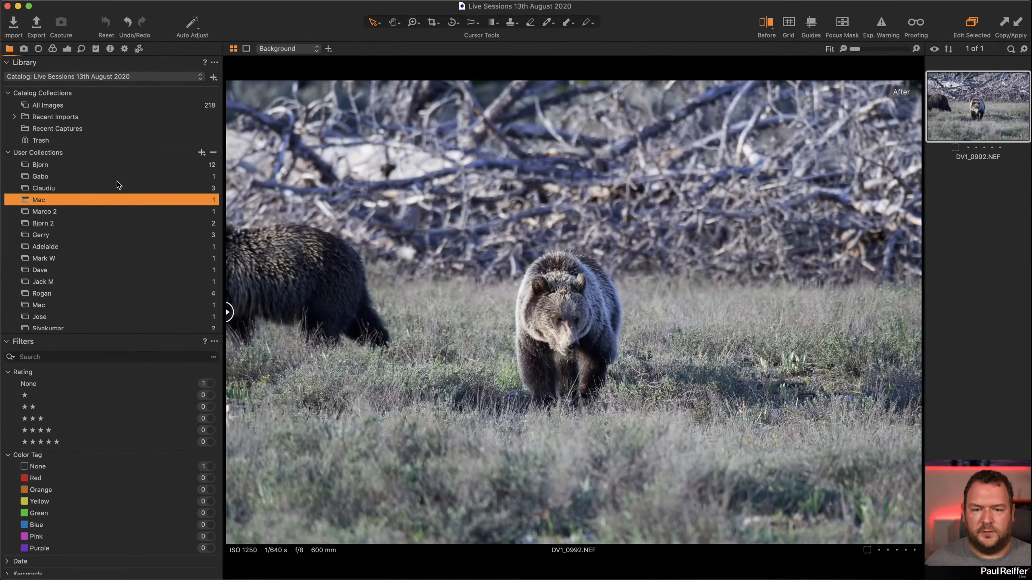
click(69, 165)
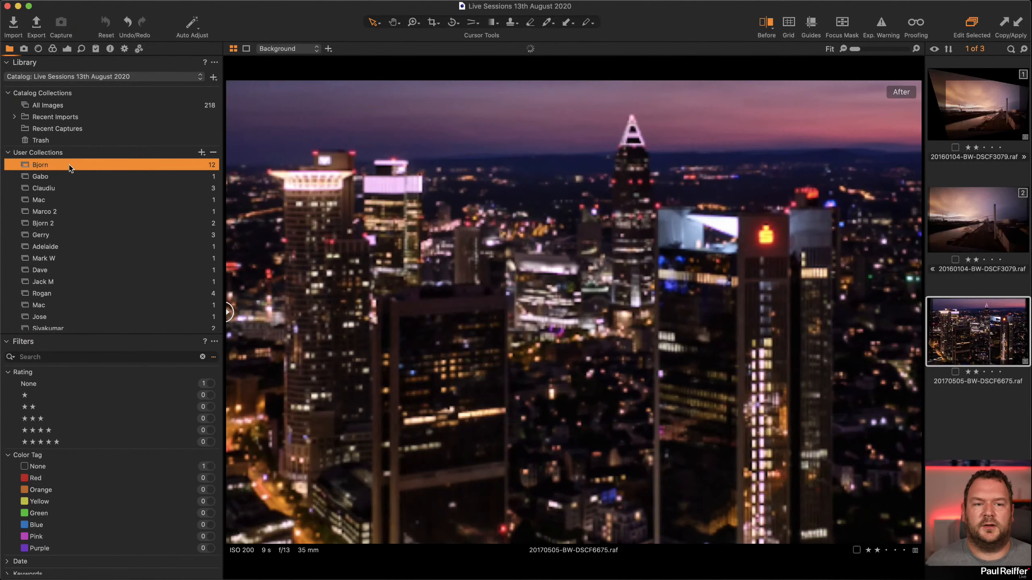
click(80, 177)
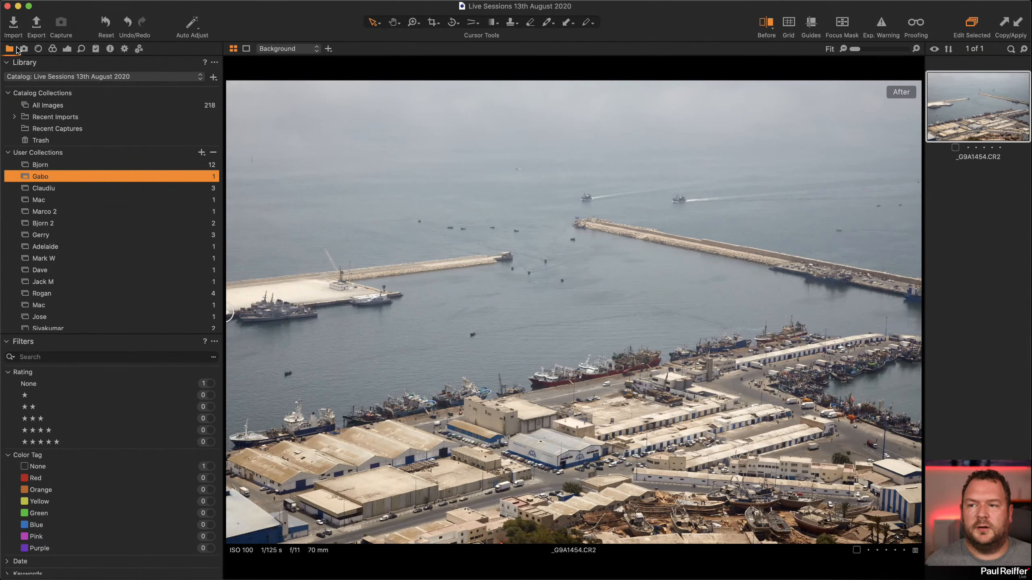
click(41, 188)
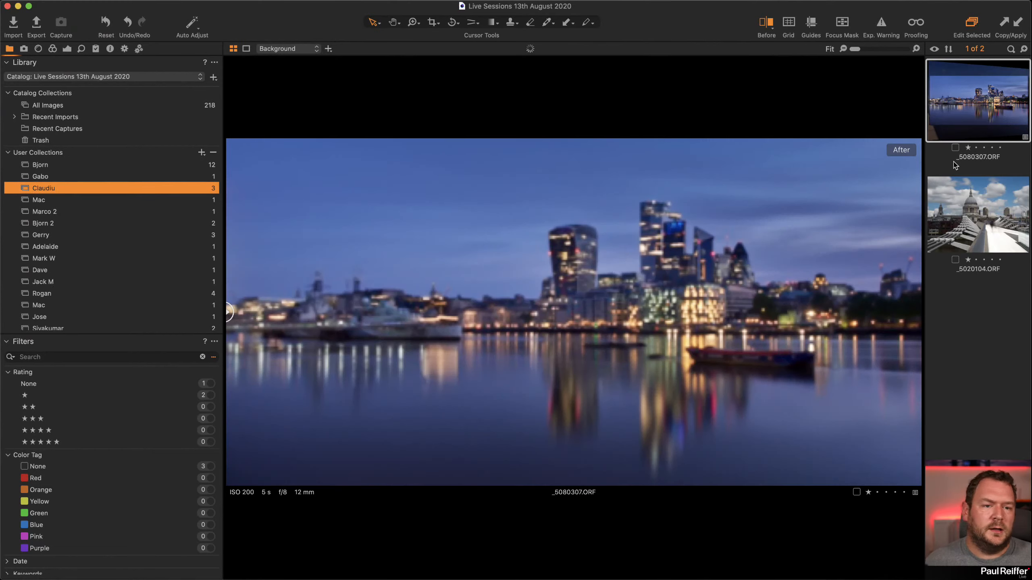